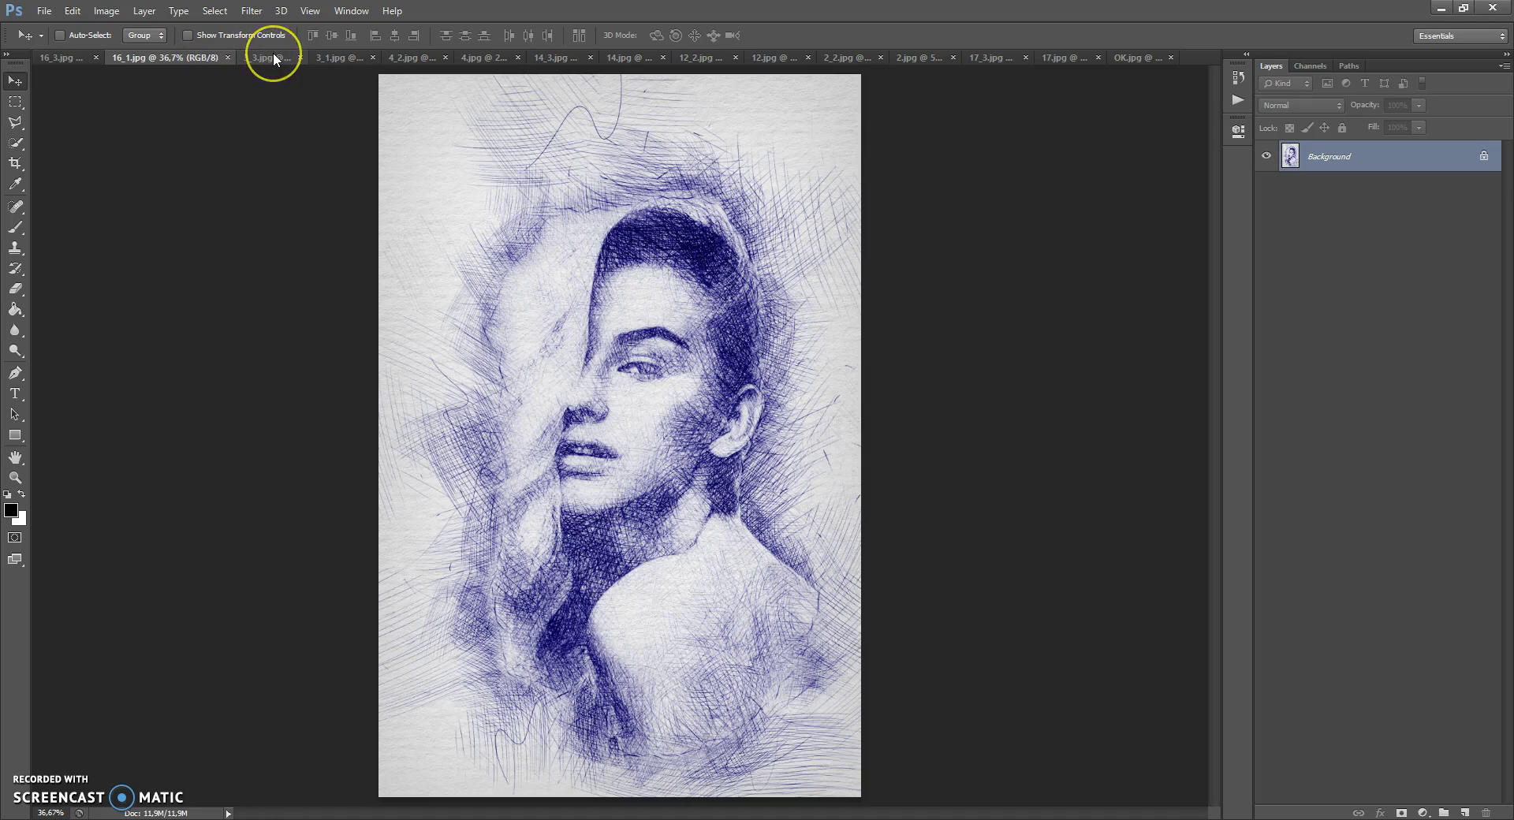
# - Browse the open example documents from 3_3.jpg through 17.jpg, comparing the original photos with their blue pen sketch versions
pyautogui.click(274, 56)
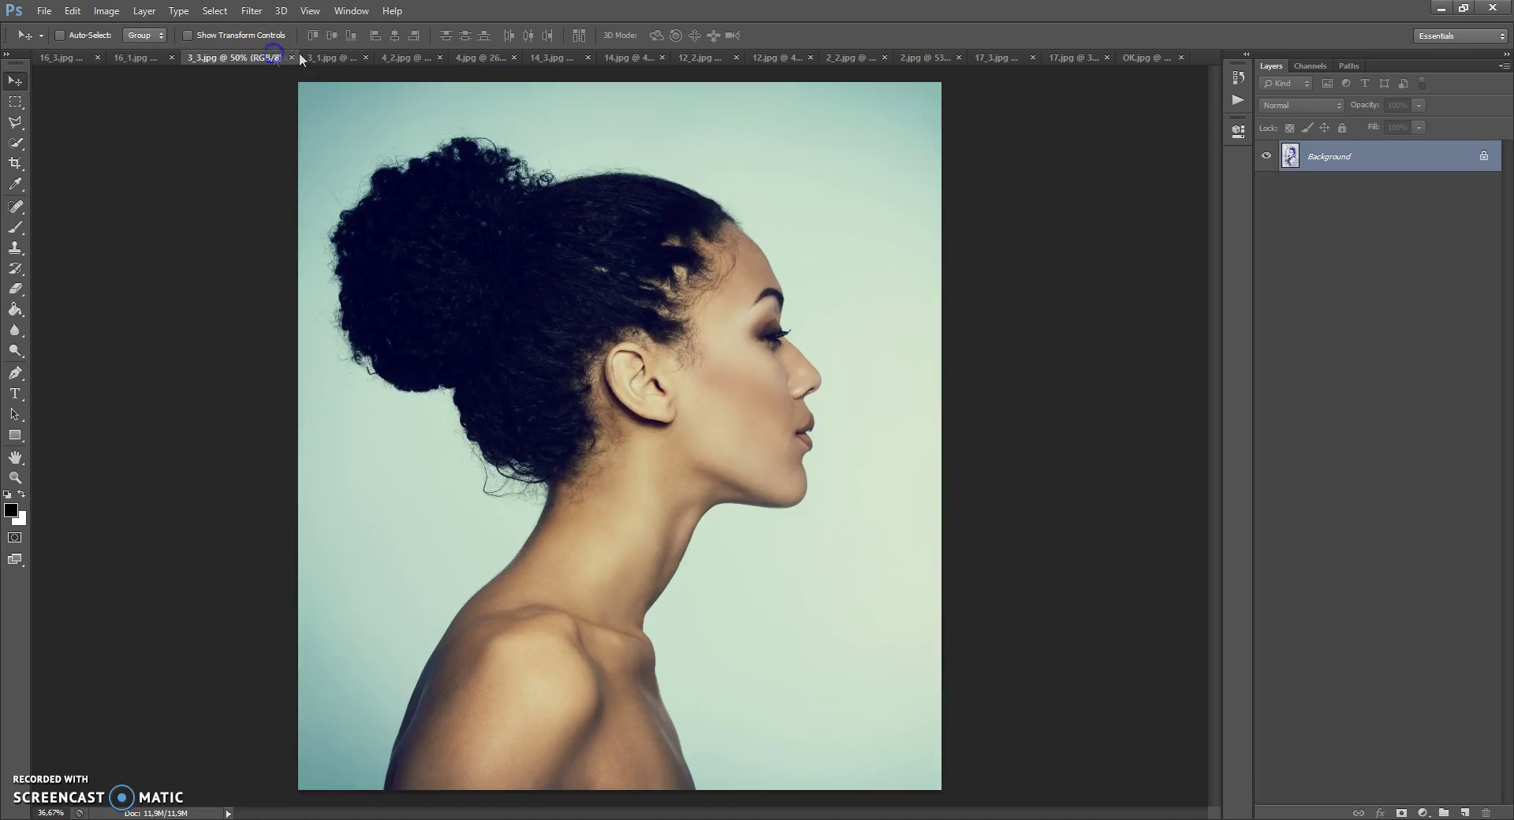
pyautogui.click(342, 57)
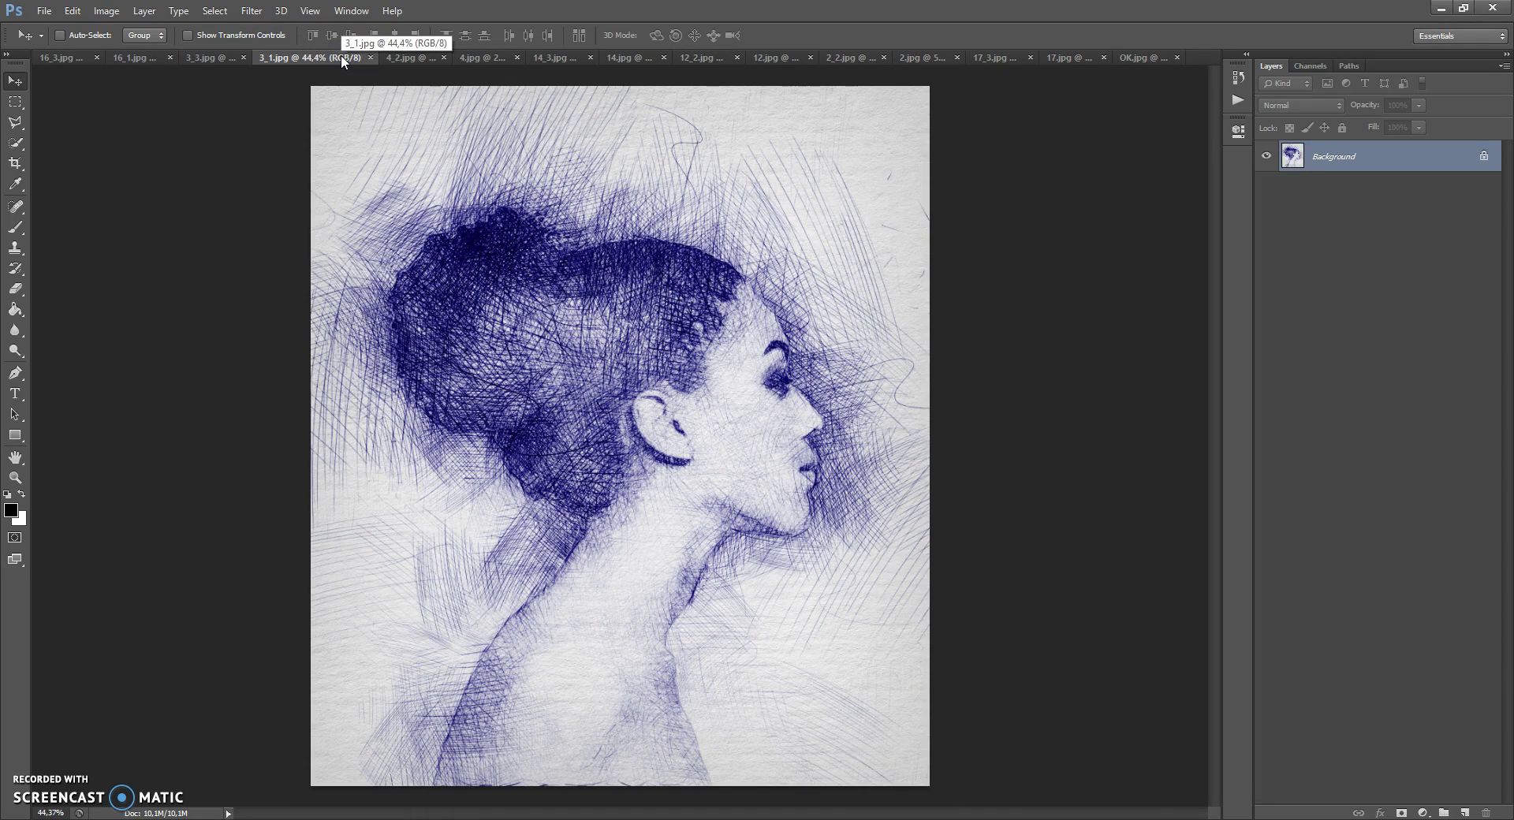
pyautogui.click(399, 59)
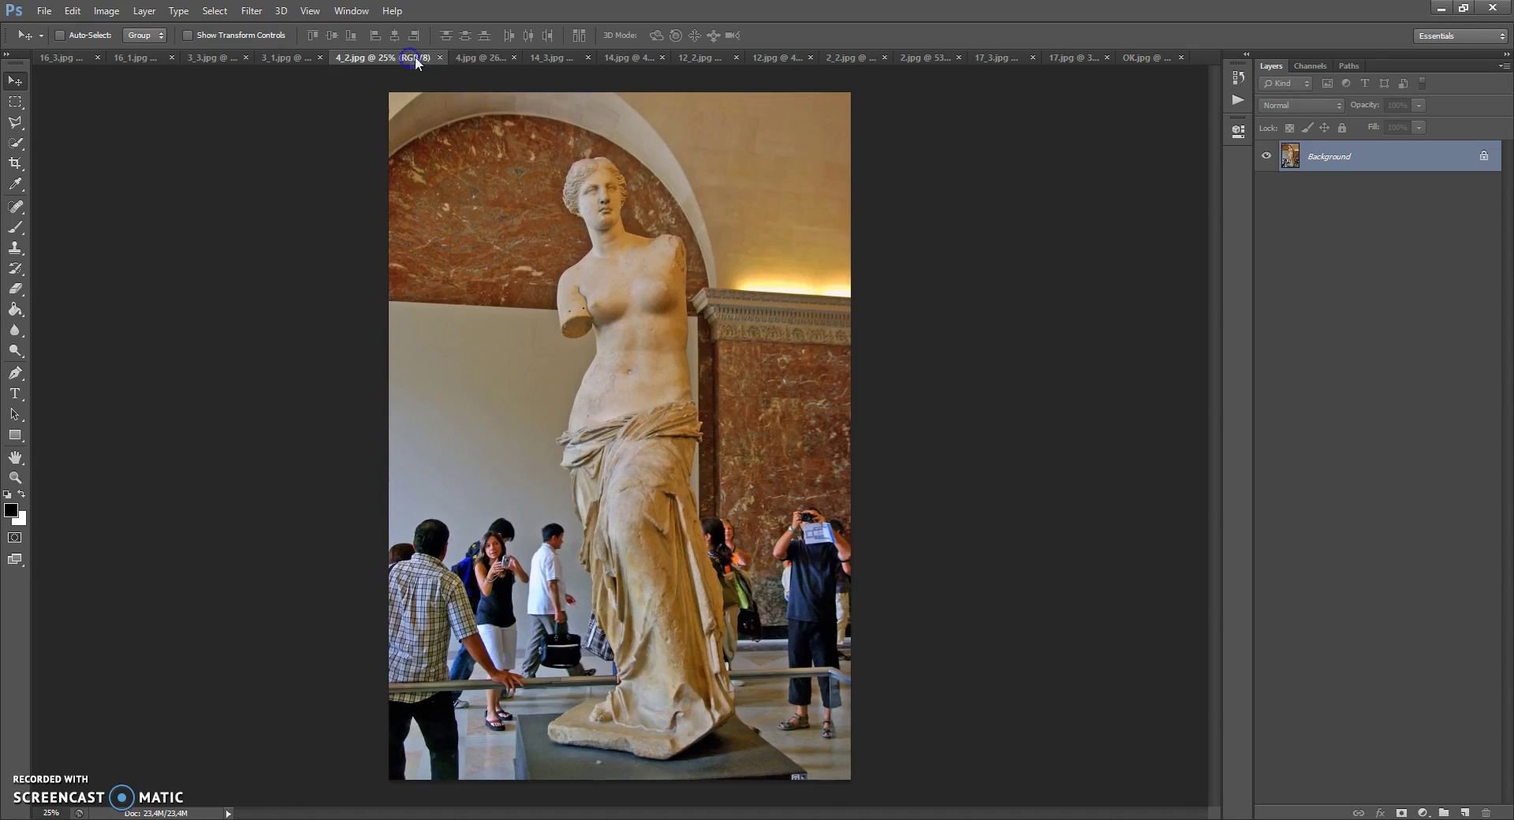
pyautogui.click(472, 56)
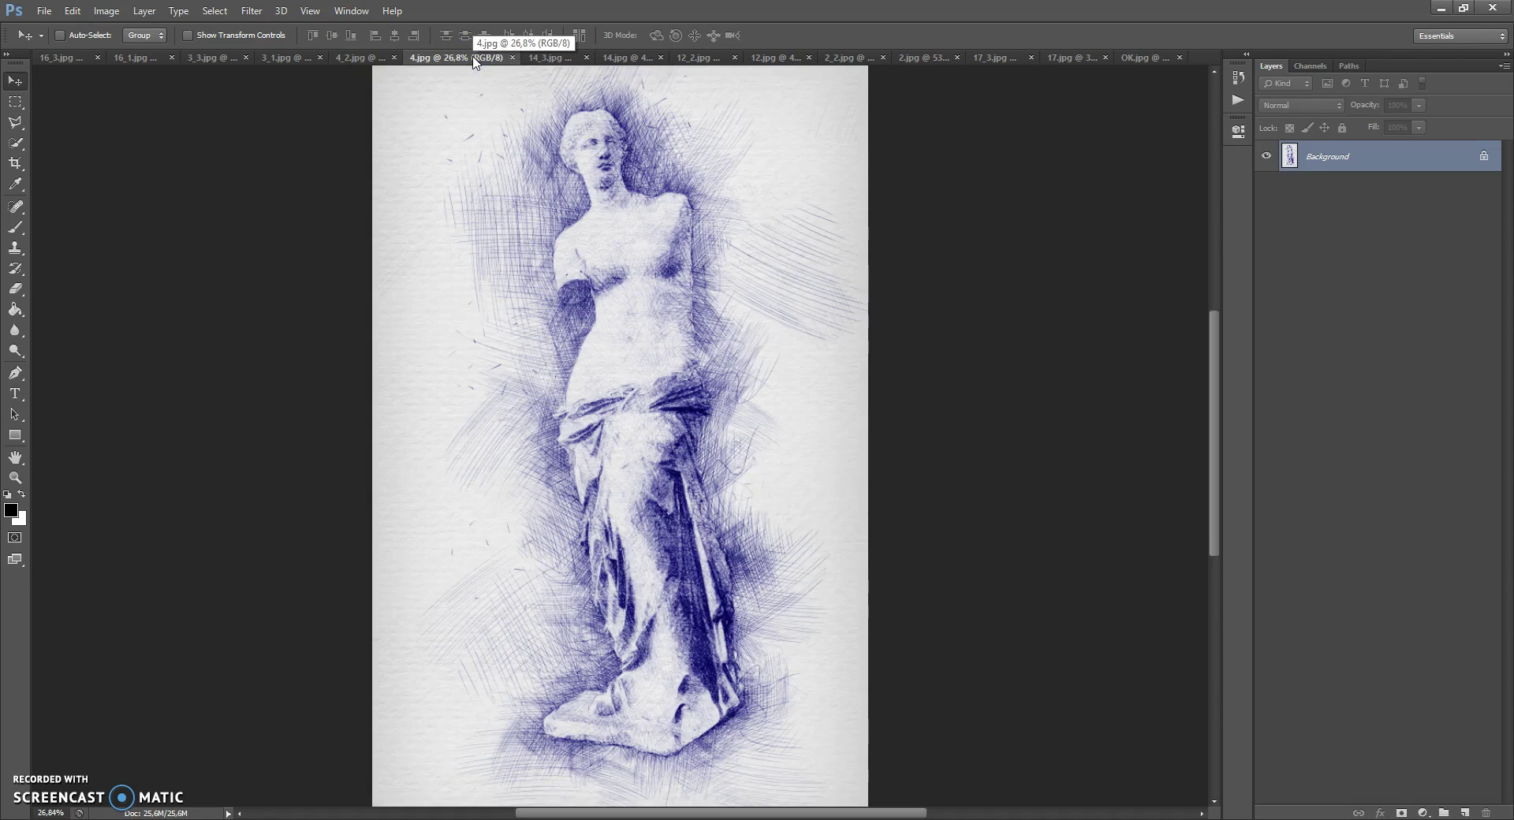
pyautogui.click(541, 57)
pyautogui.click(615, 56)
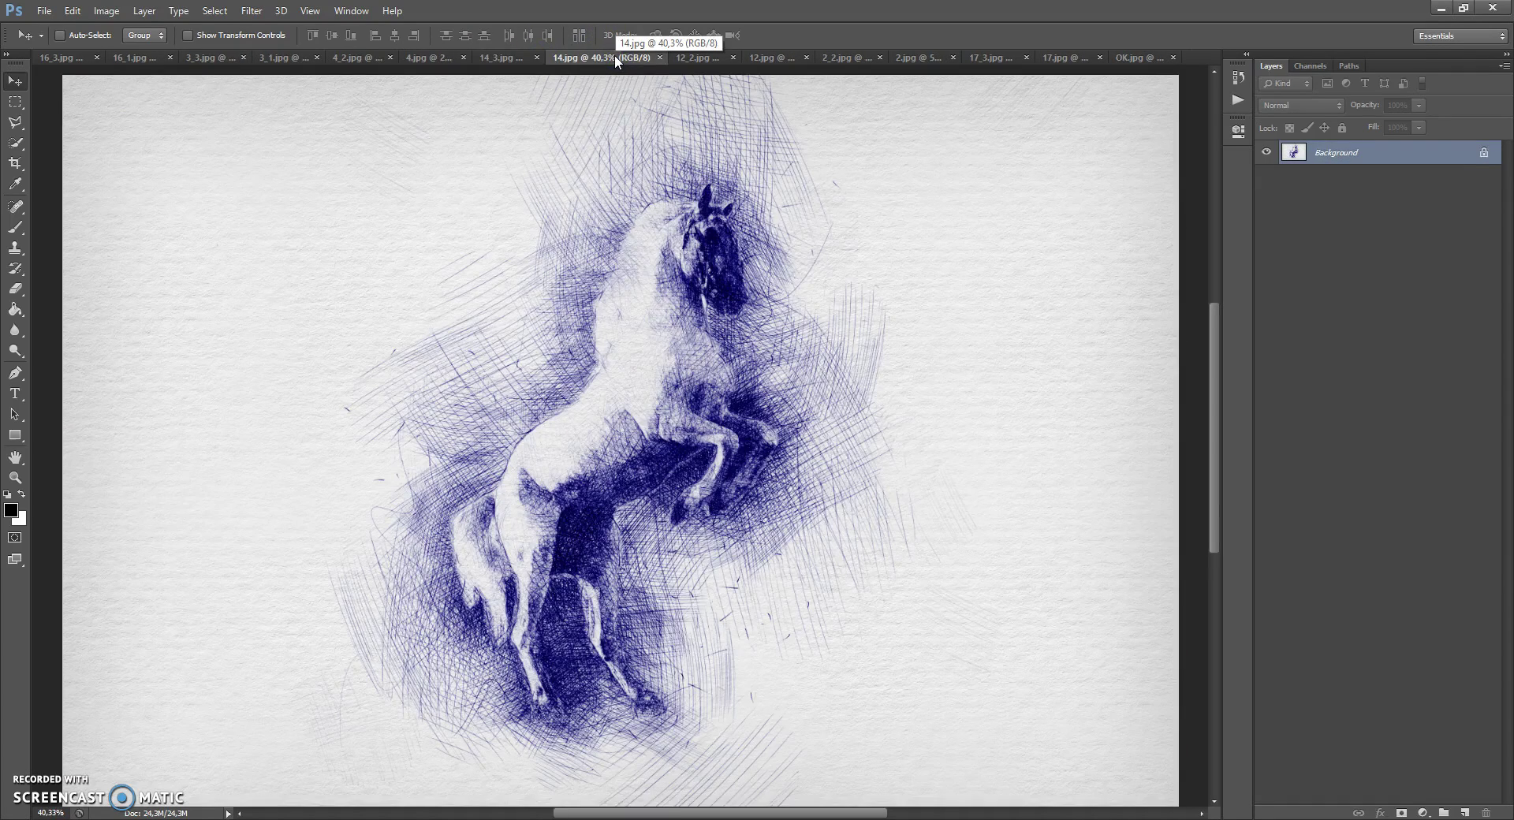
pyautogui.click(691, 57)
pyautogui.click(770, 57)
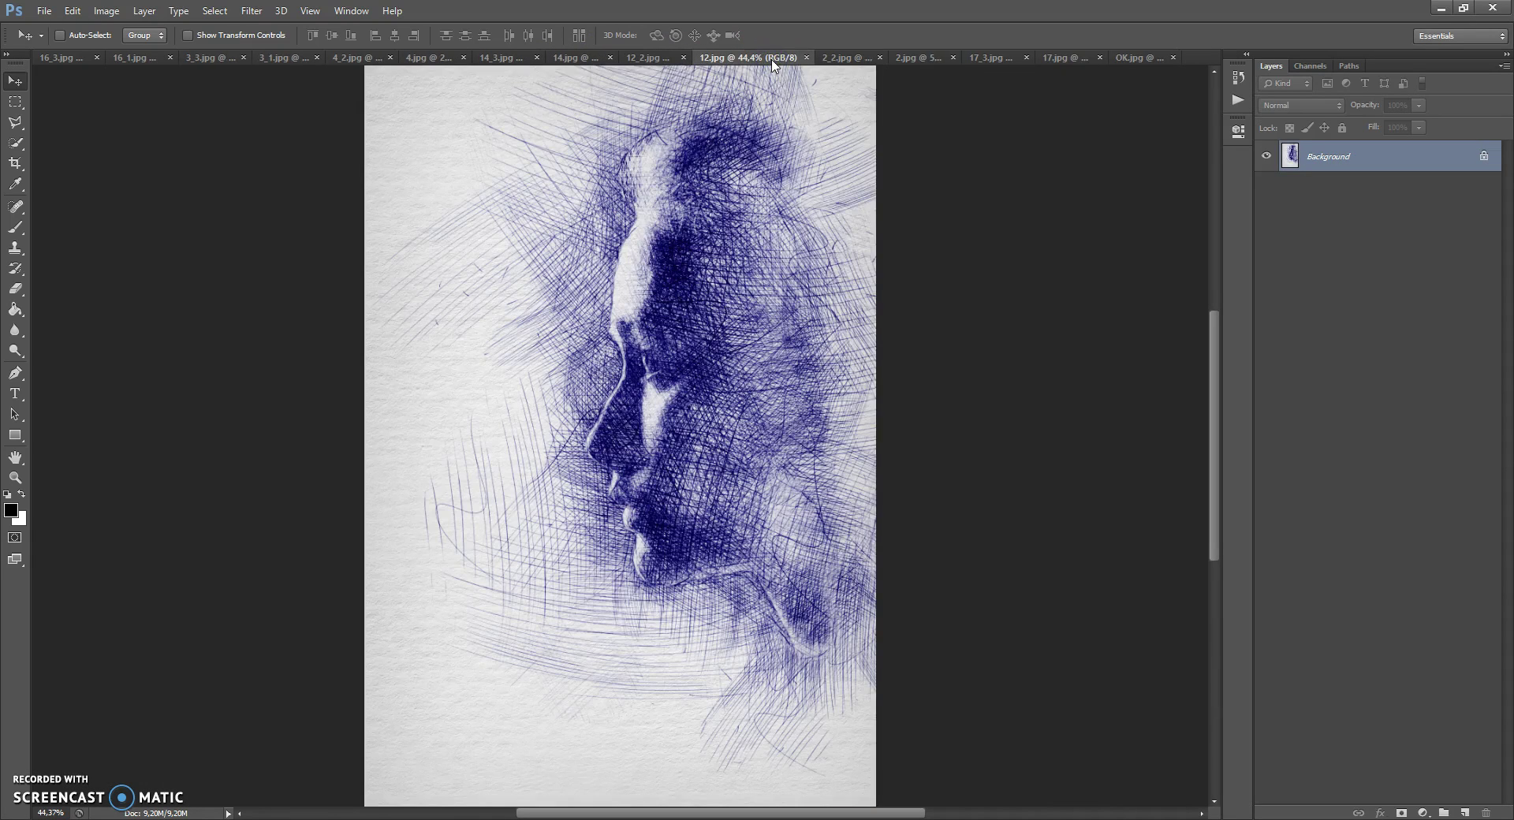
pyautogui.click(838, 59)
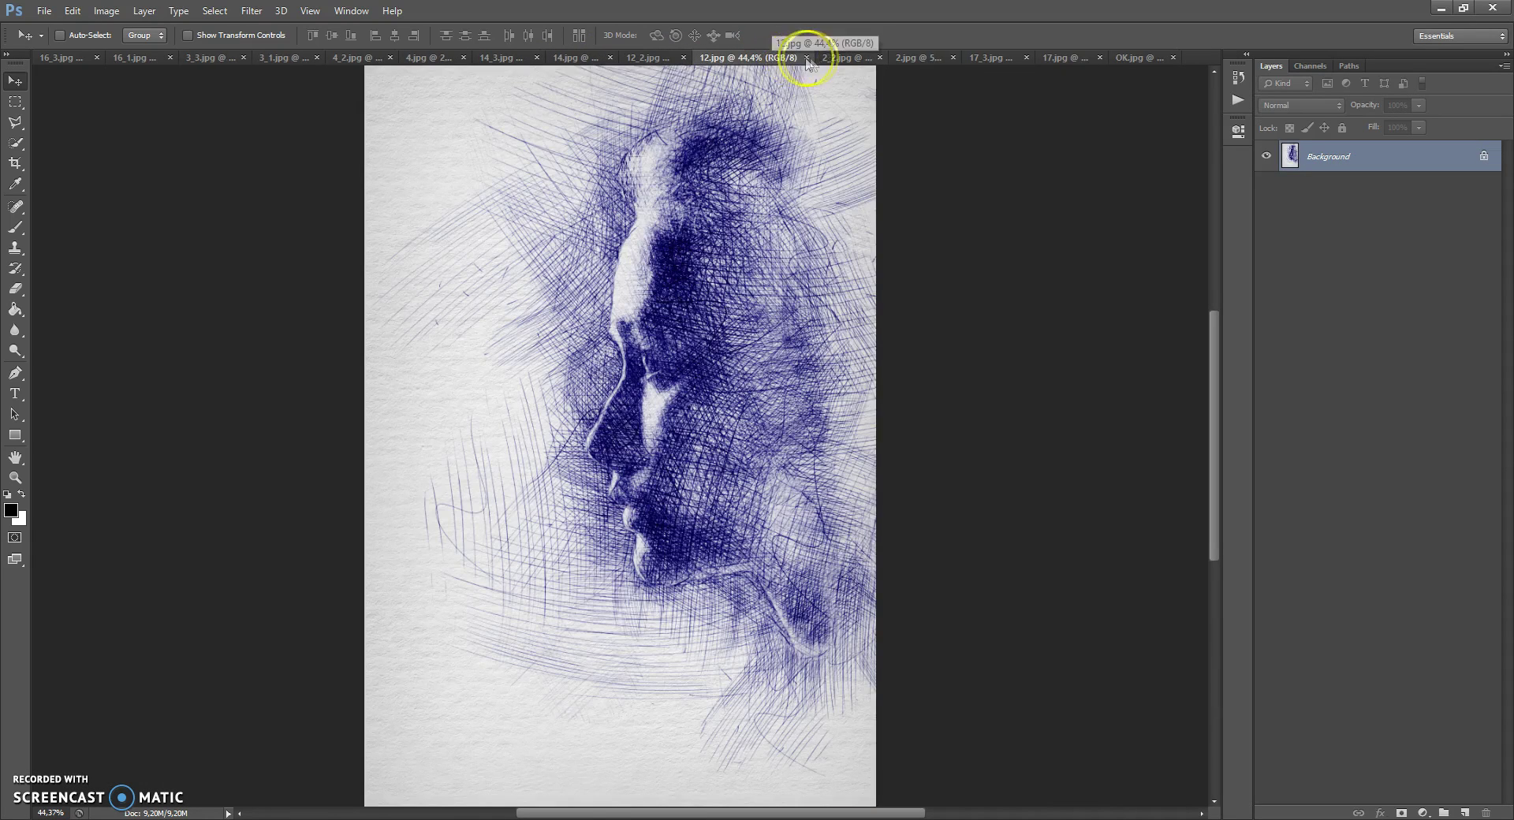
pyautogui.click(915, 59)
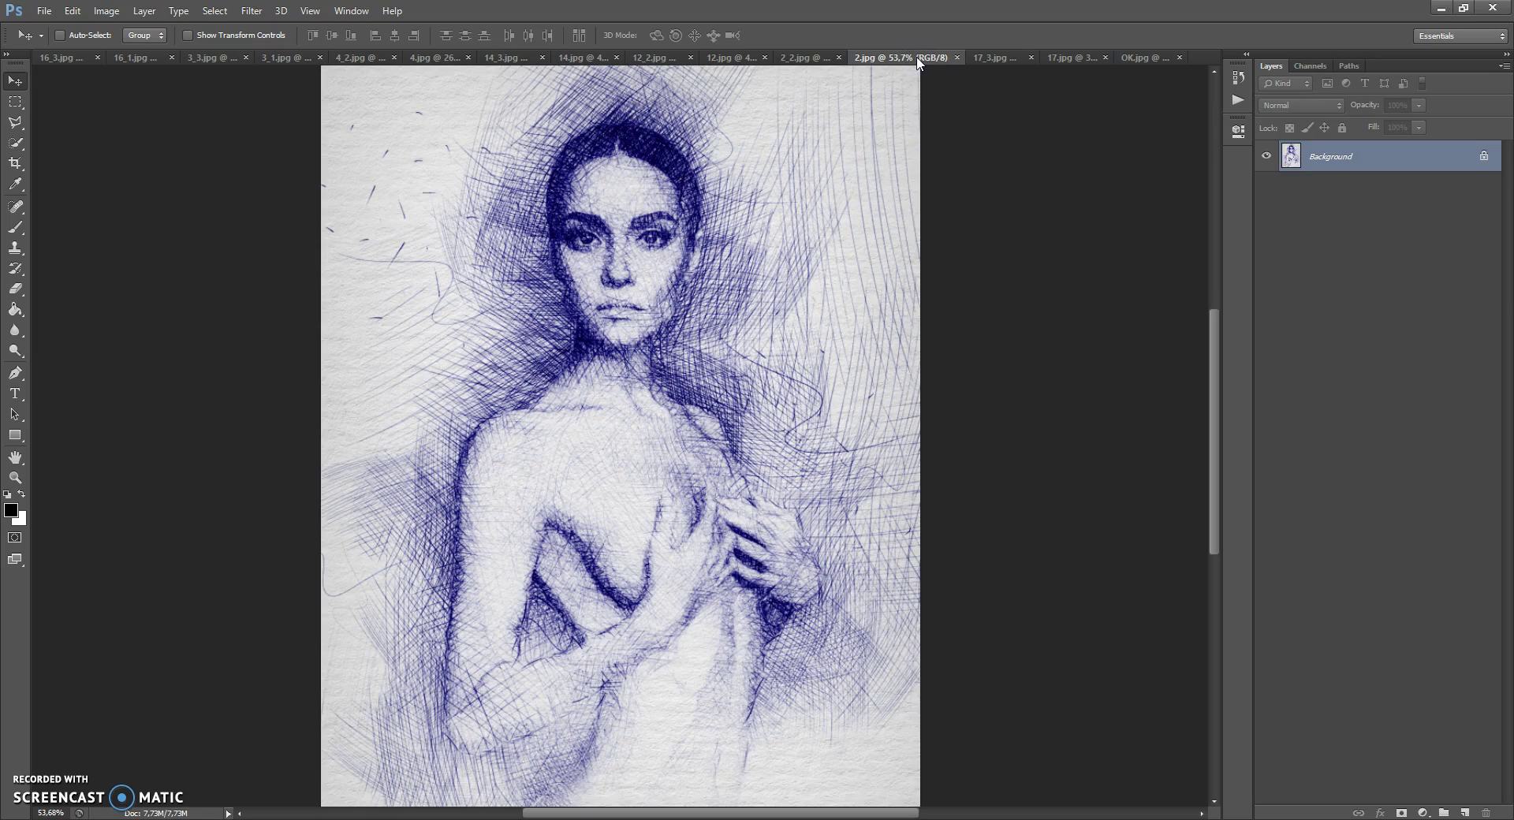
pyautogui.click(986, 58)
pyautogui.click(1061, 58)
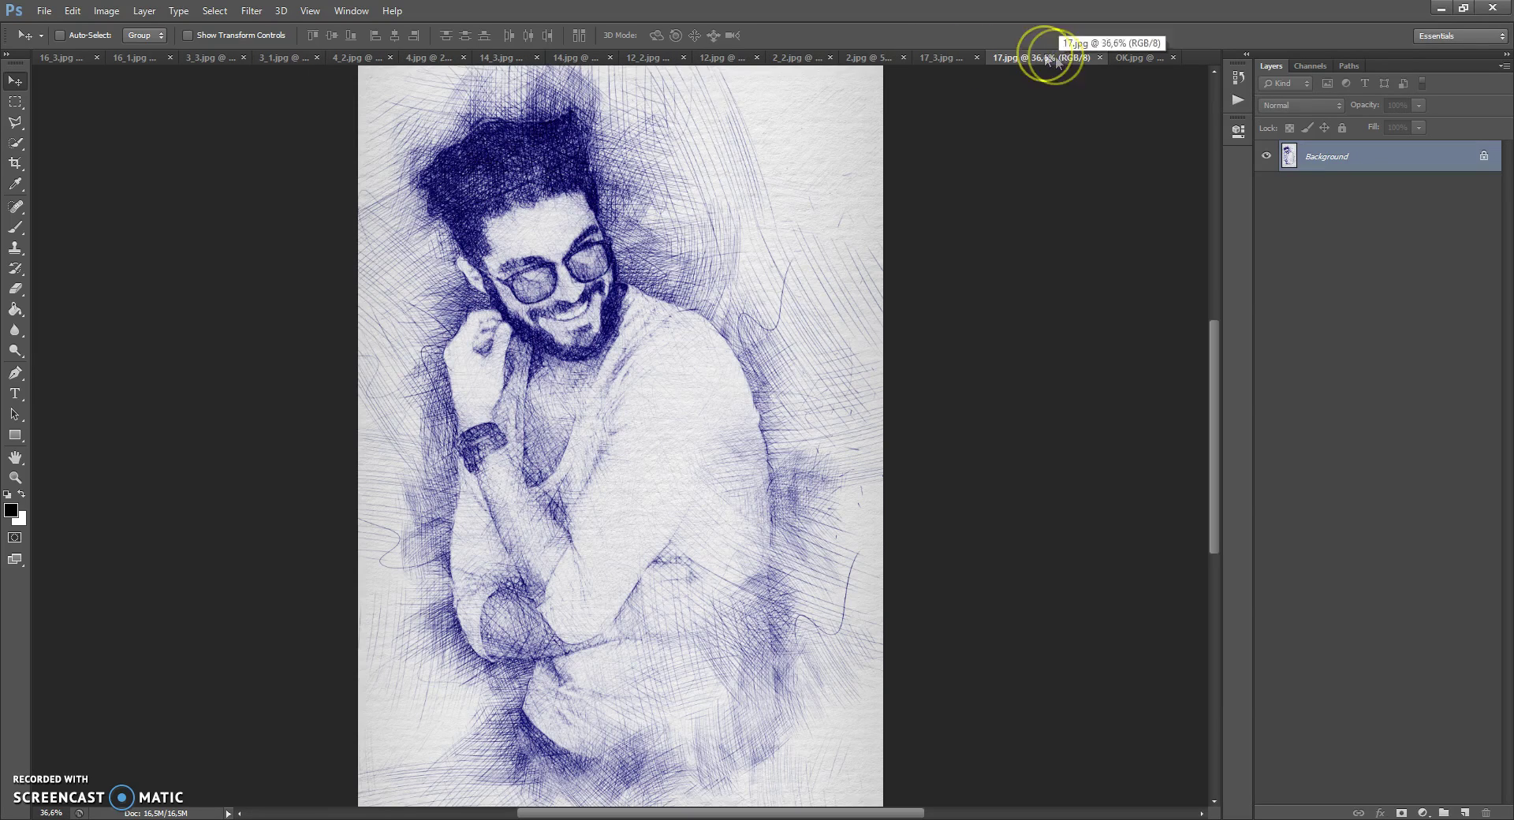
# - Switch to the OK.jpg photo and check its pixel dimensions and resolution in Image Size
pyautogui.click(1122, 58)
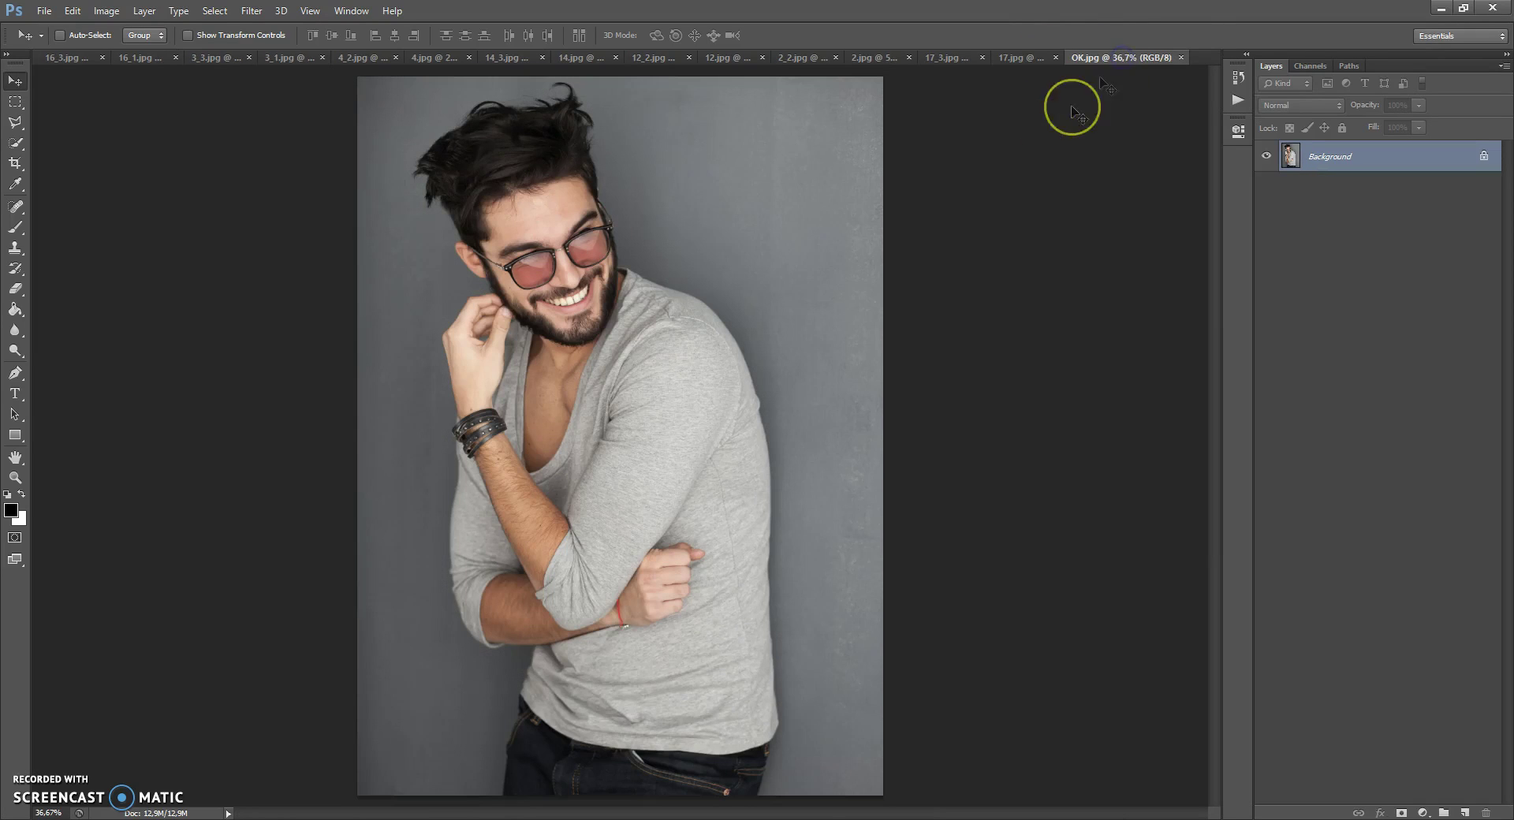
pyautogui.click(950, 186)
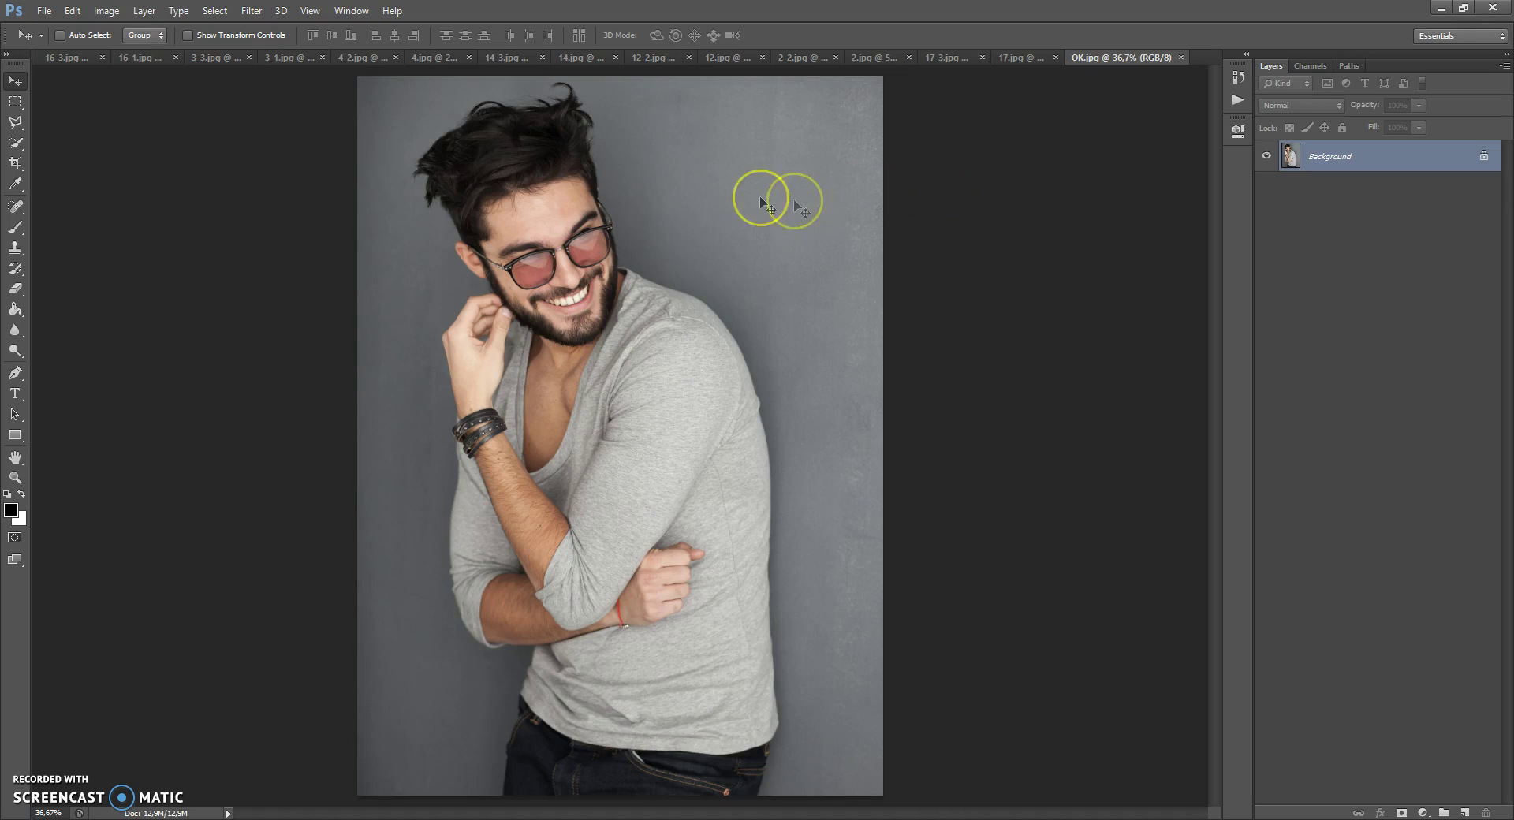
pyautogui.click(106, 10)
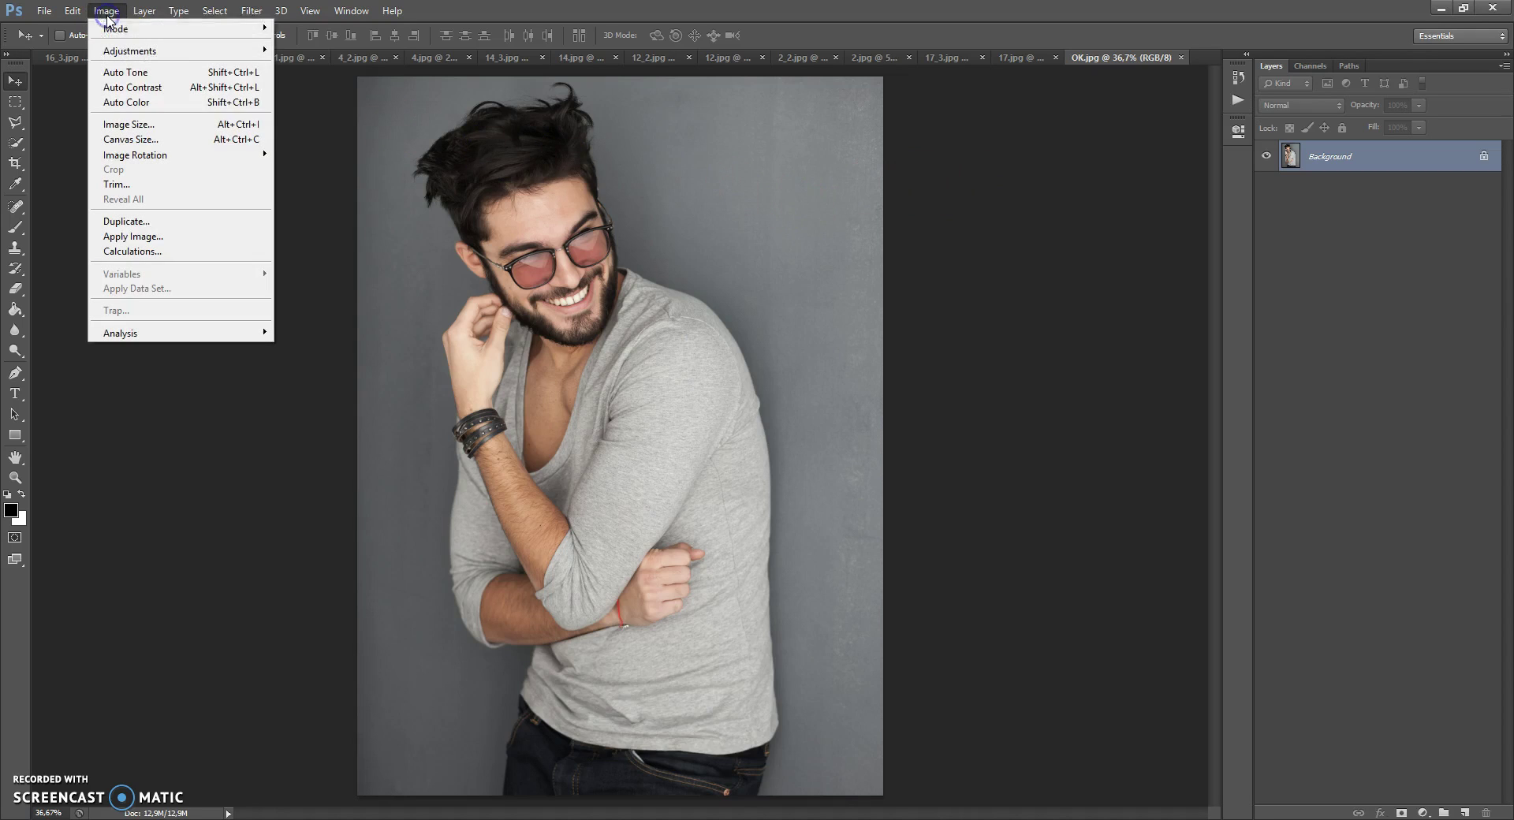
pyautogui.click(129, 125)
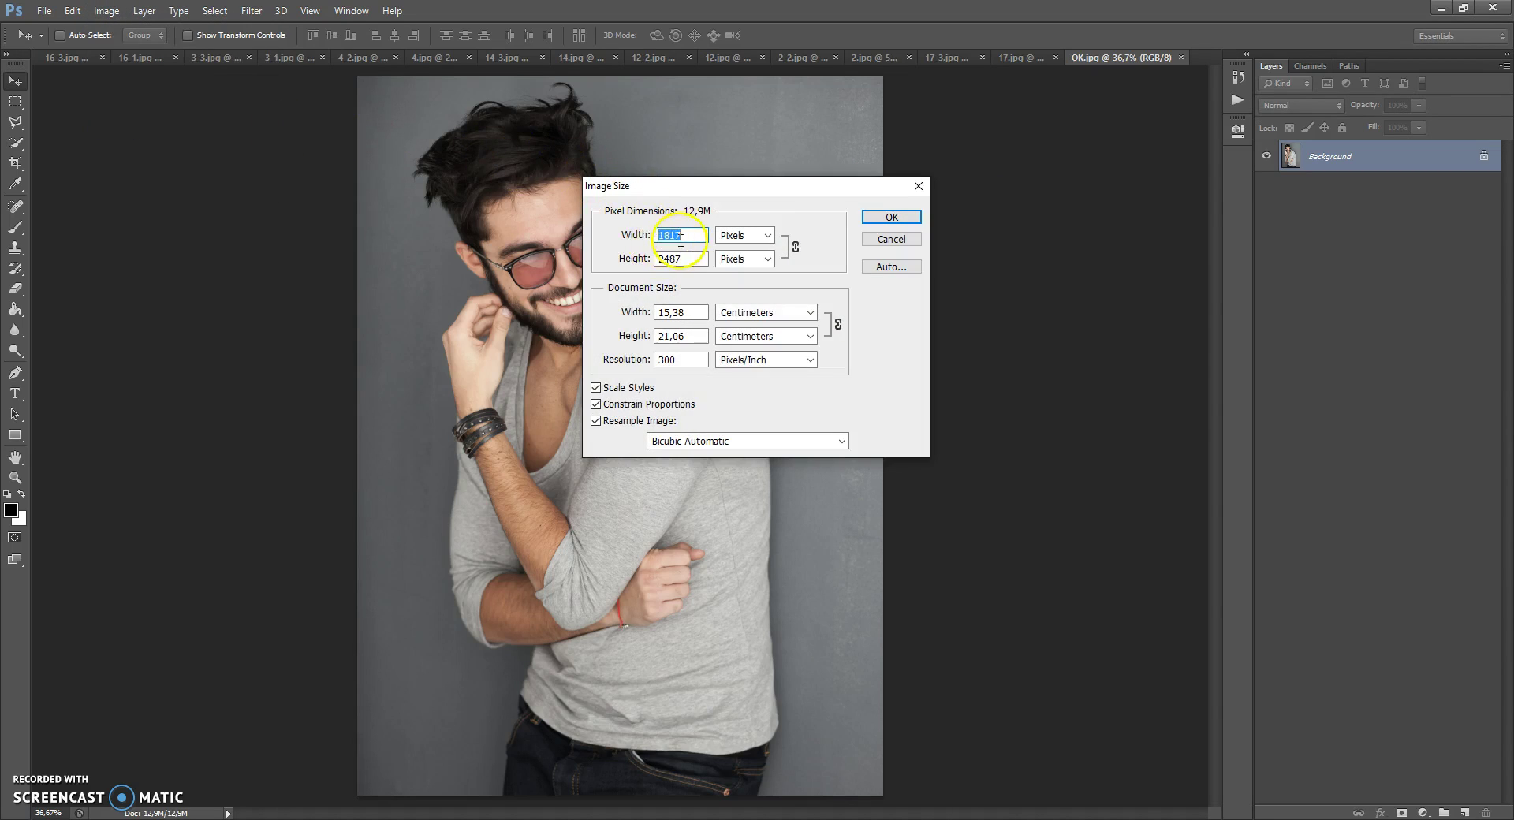
pyautogui.click(885, 218)
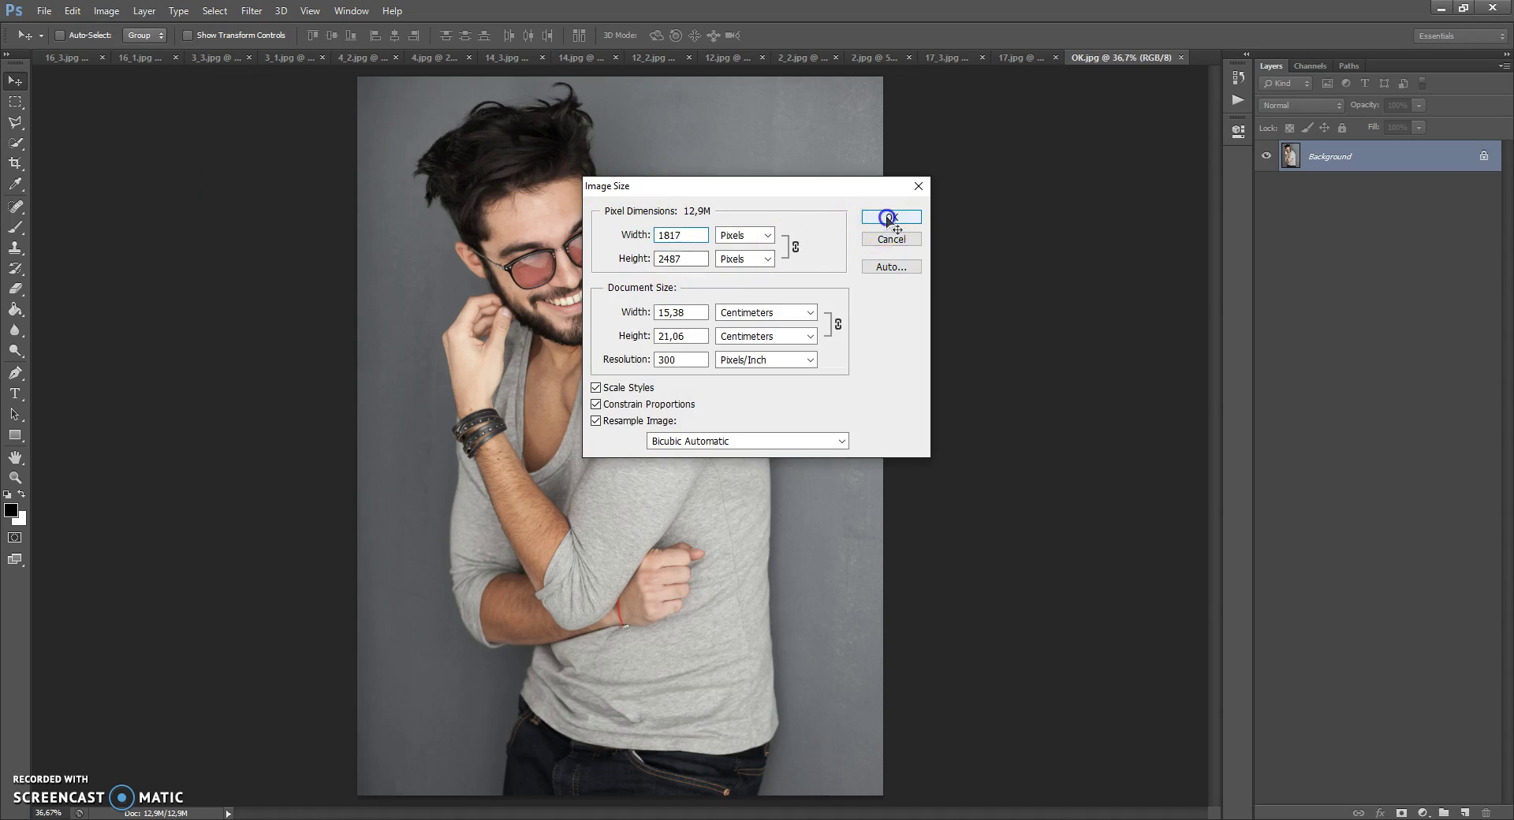
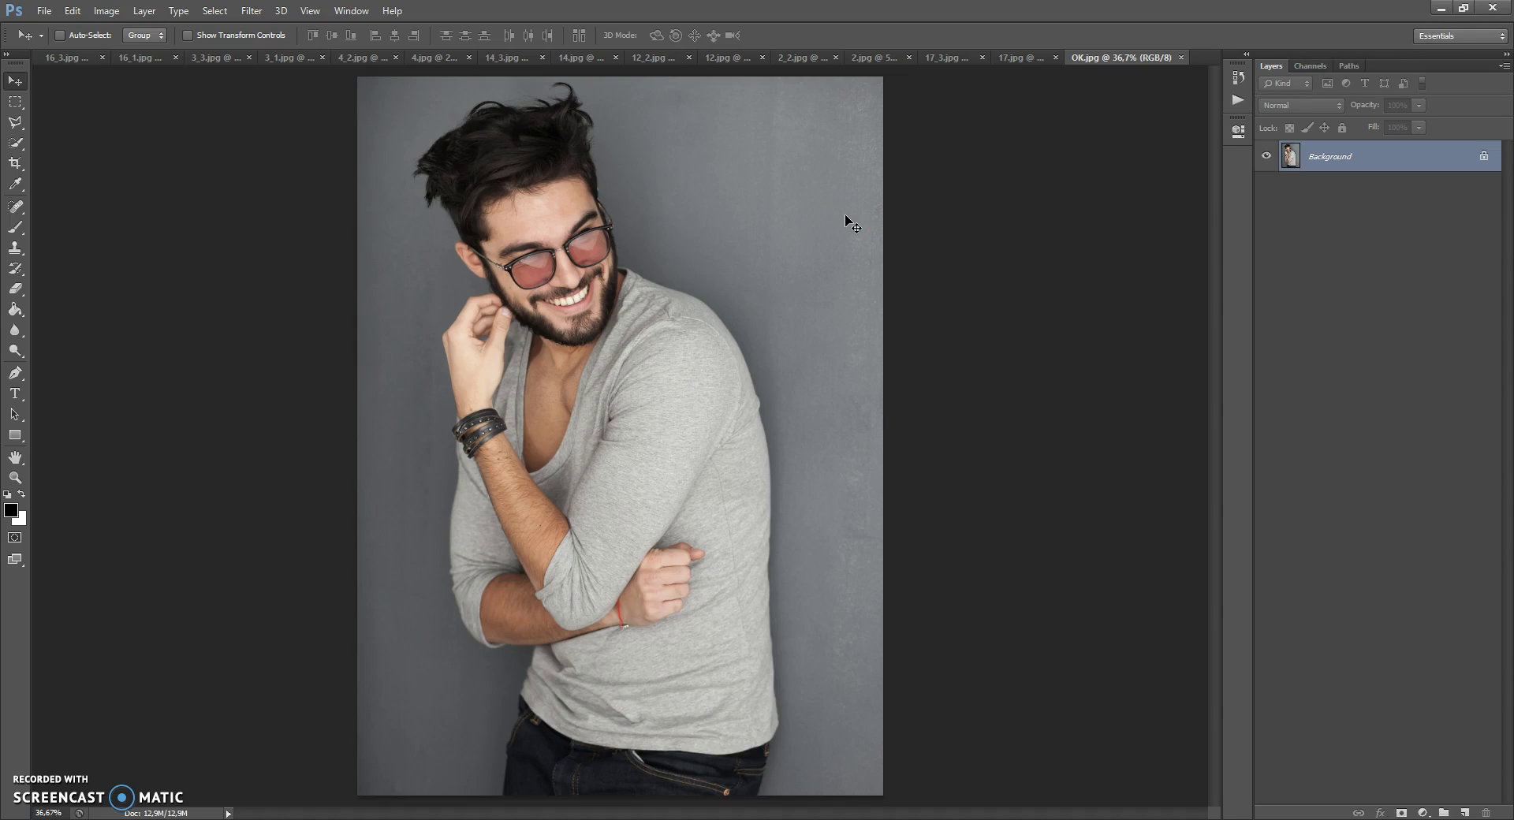
# - Check the UI language setting in the Interface preferences
pyautogui.click(71, 11)
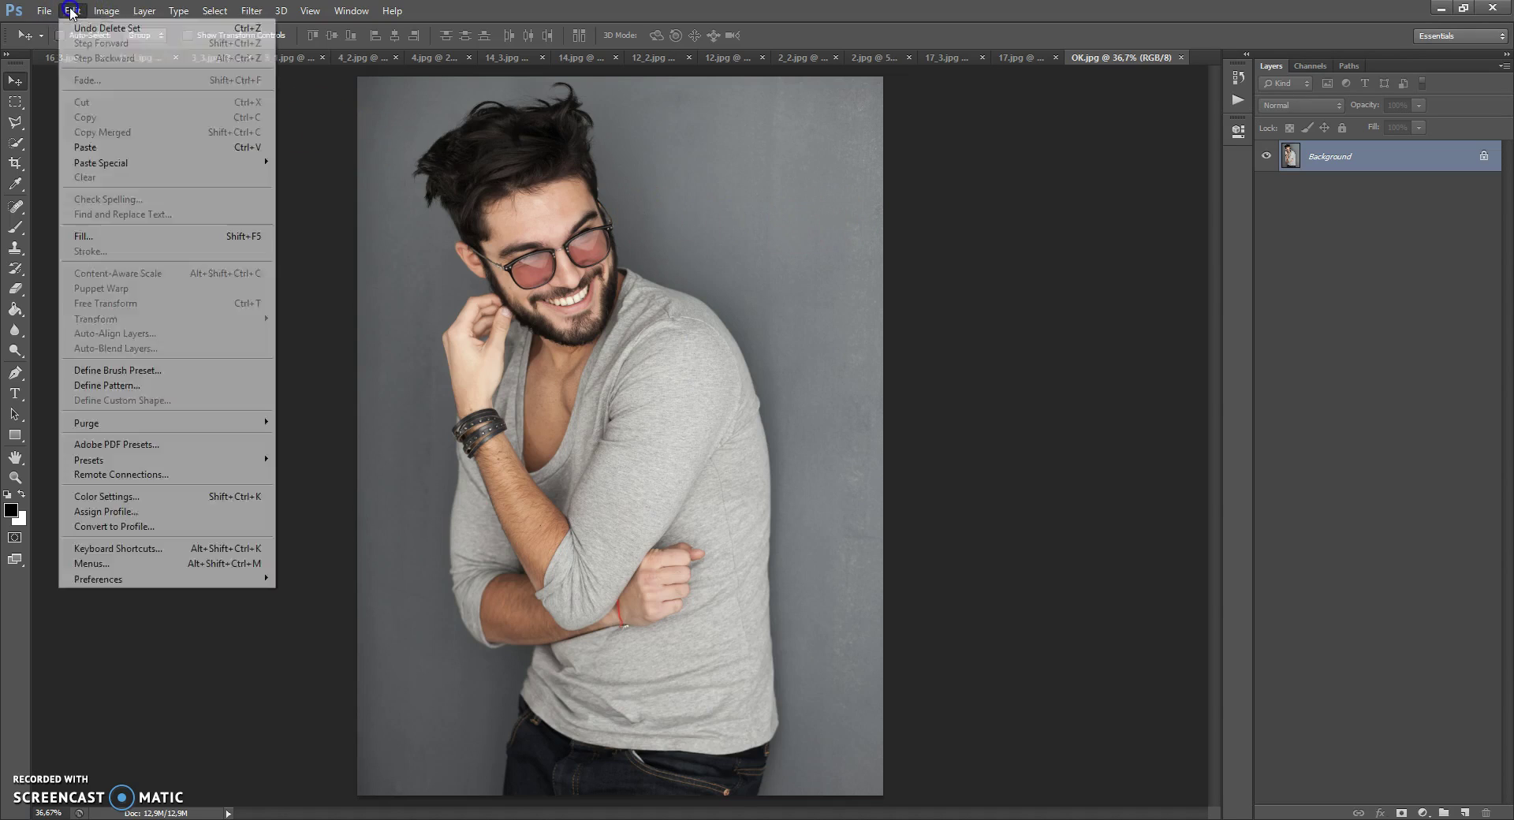
pyautogui.moveTo(112, 579)
pyautogui.click(330, 600)
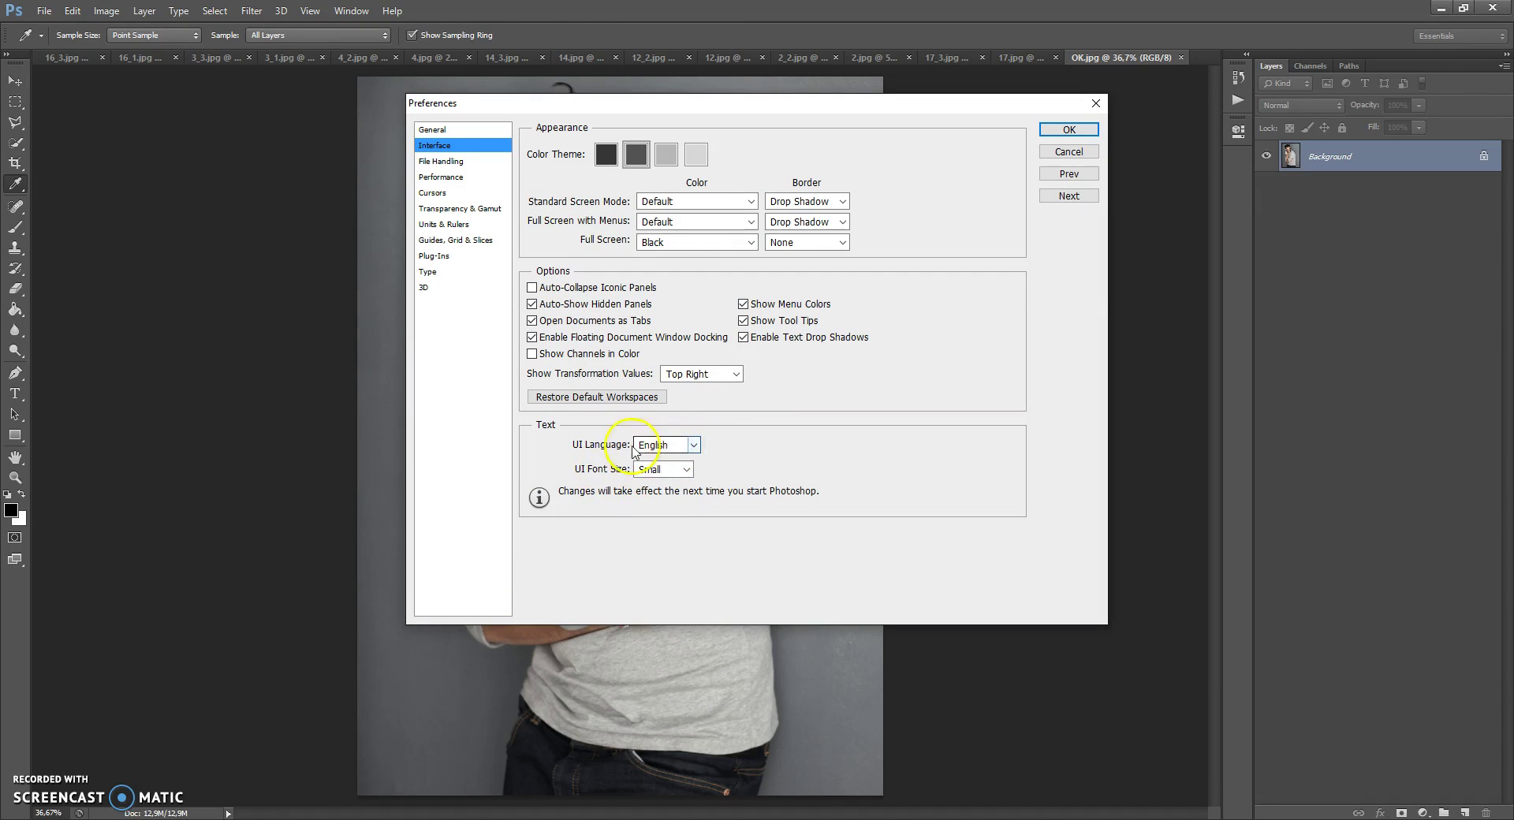
pyautogui.click(1051, 135)
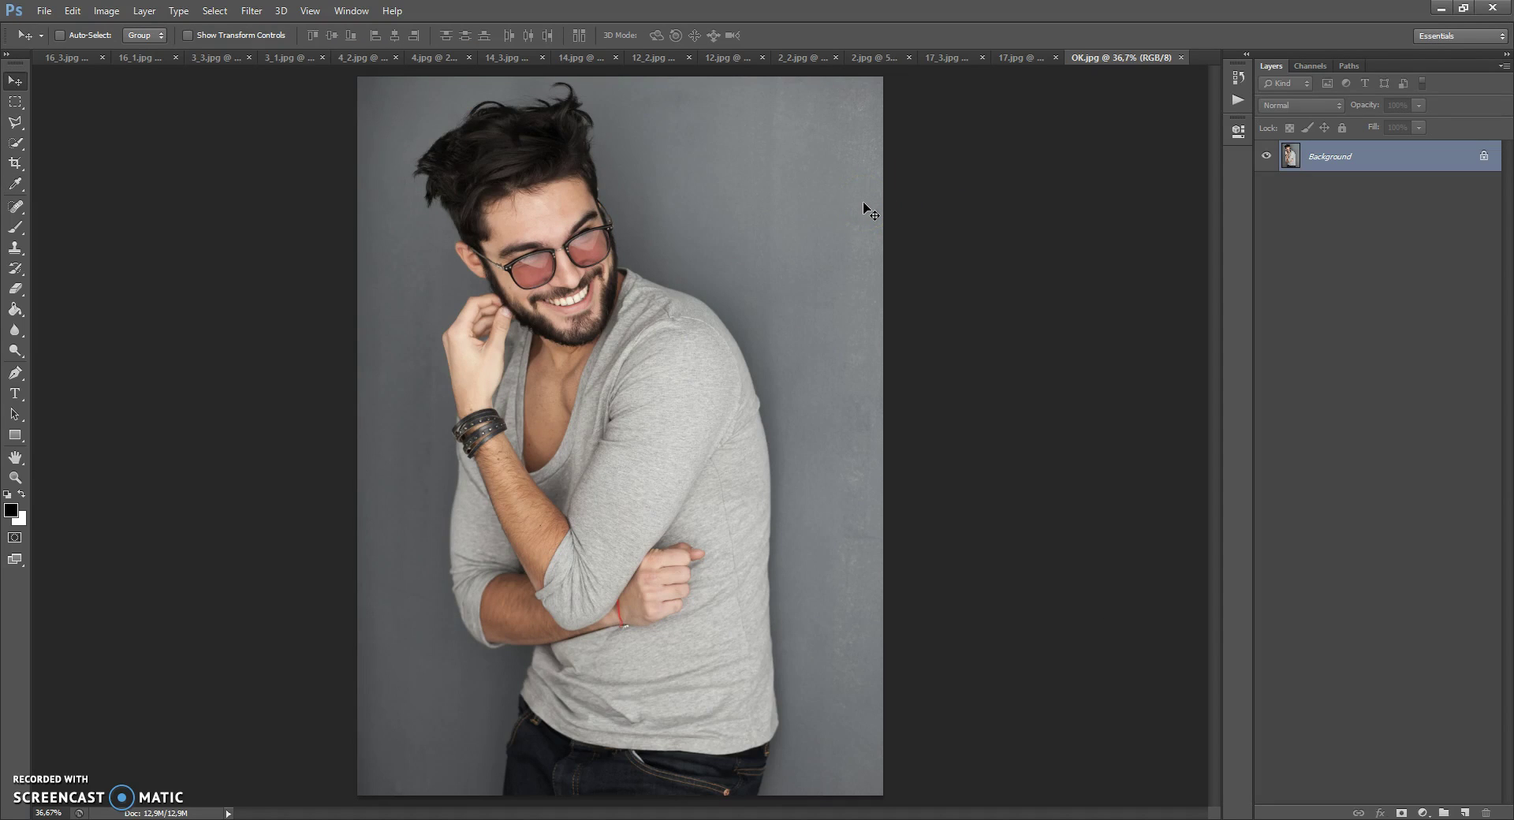
# - Check that the photo uses RGB Color mode at 8 Bits/Channel
pyautogui.click(106, 10)
pyautogui.moveTo(253, 29)
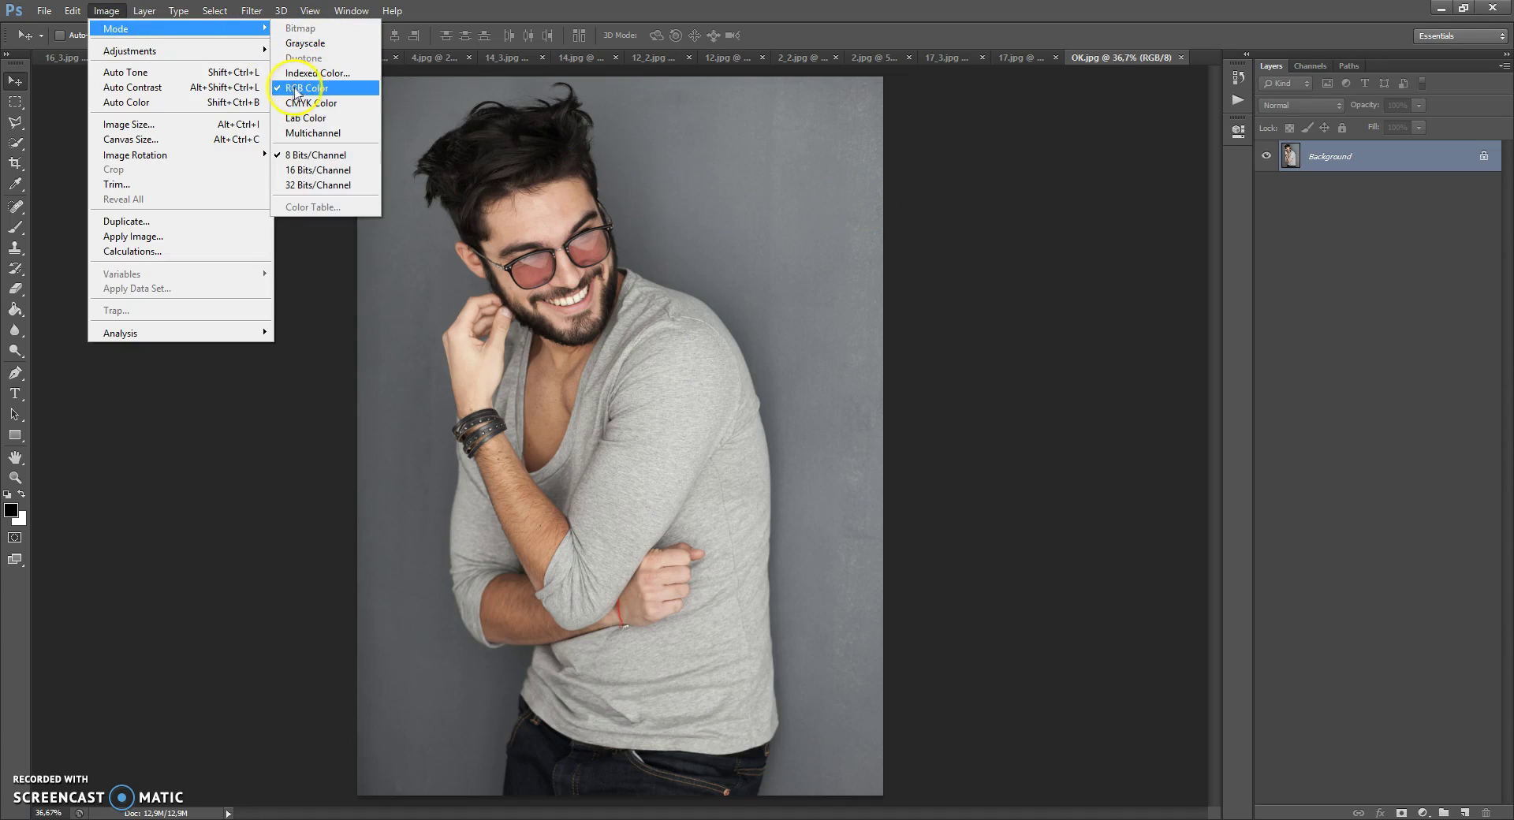
pyautogui.click(344, 158)
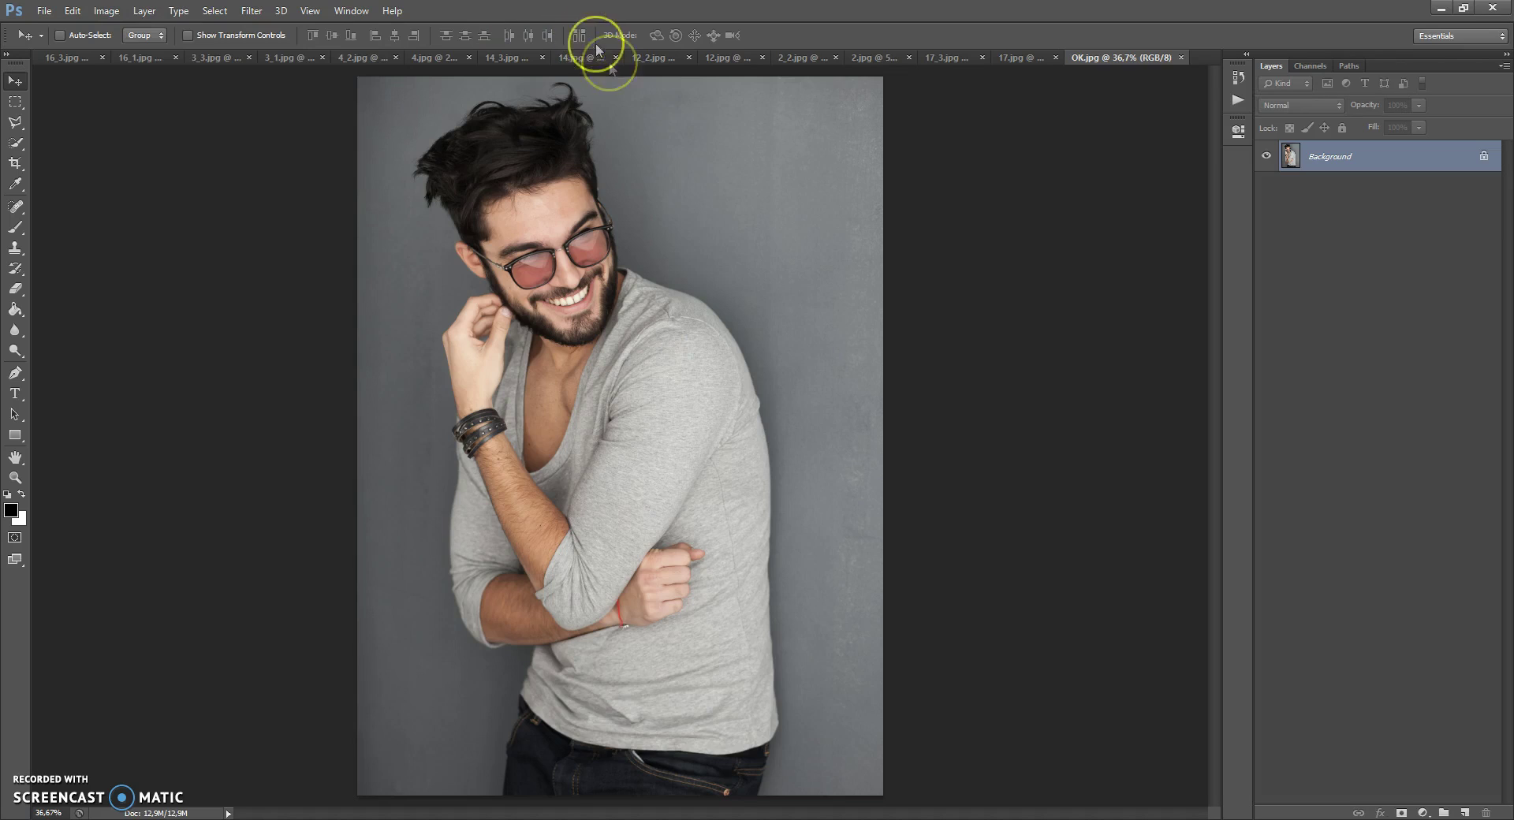
# - Check the 'Add "copy" to Copied Layers and Groups' setting in the Layers panel options
pyautogui.click(1001, 257)
pyautogui.click(1030, 260)
pyautogui.click(1504, 66)
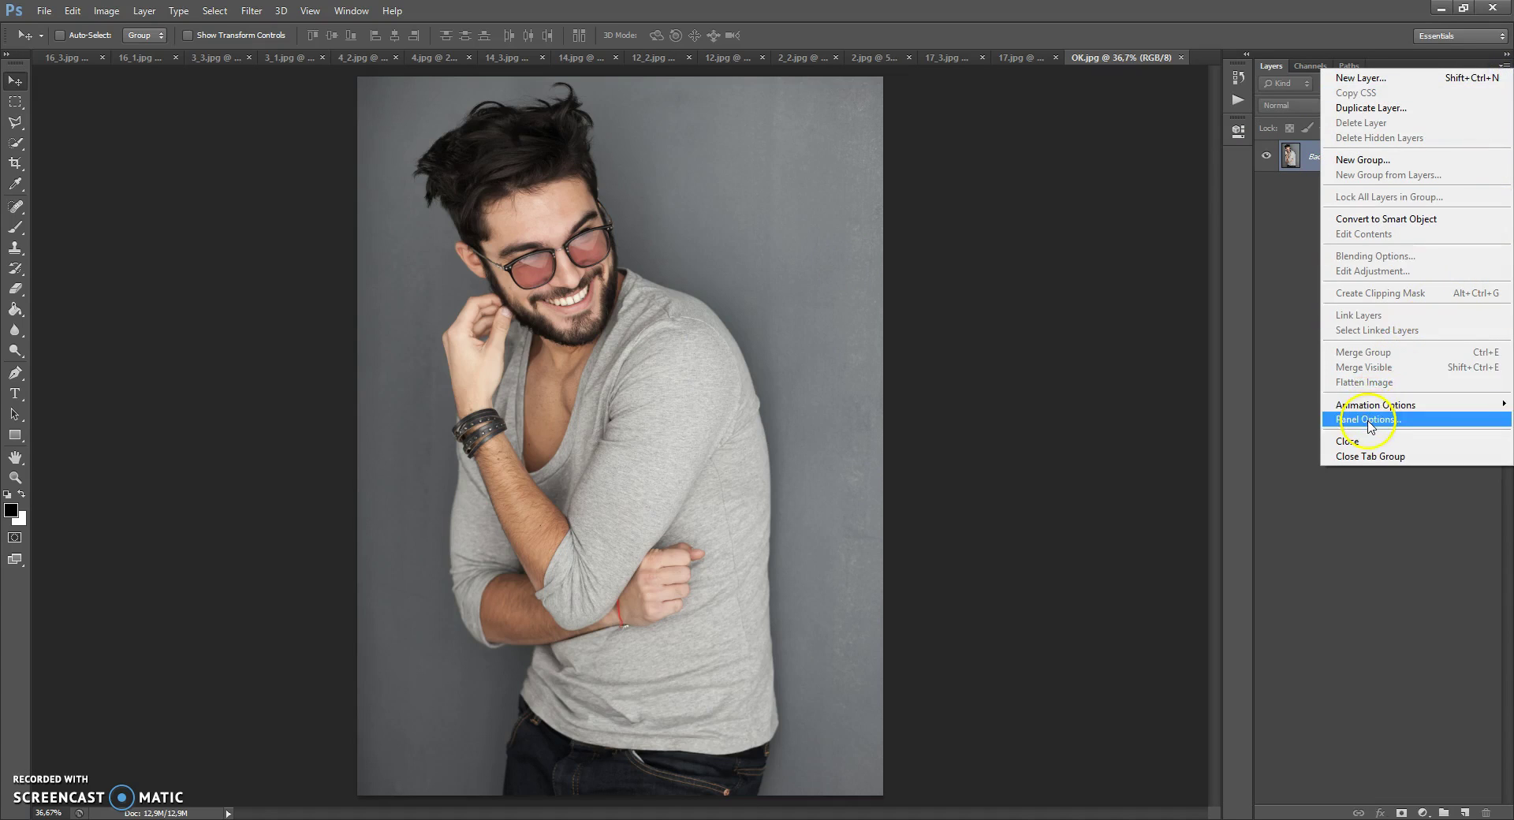
pyautogui.click(1372, 419)
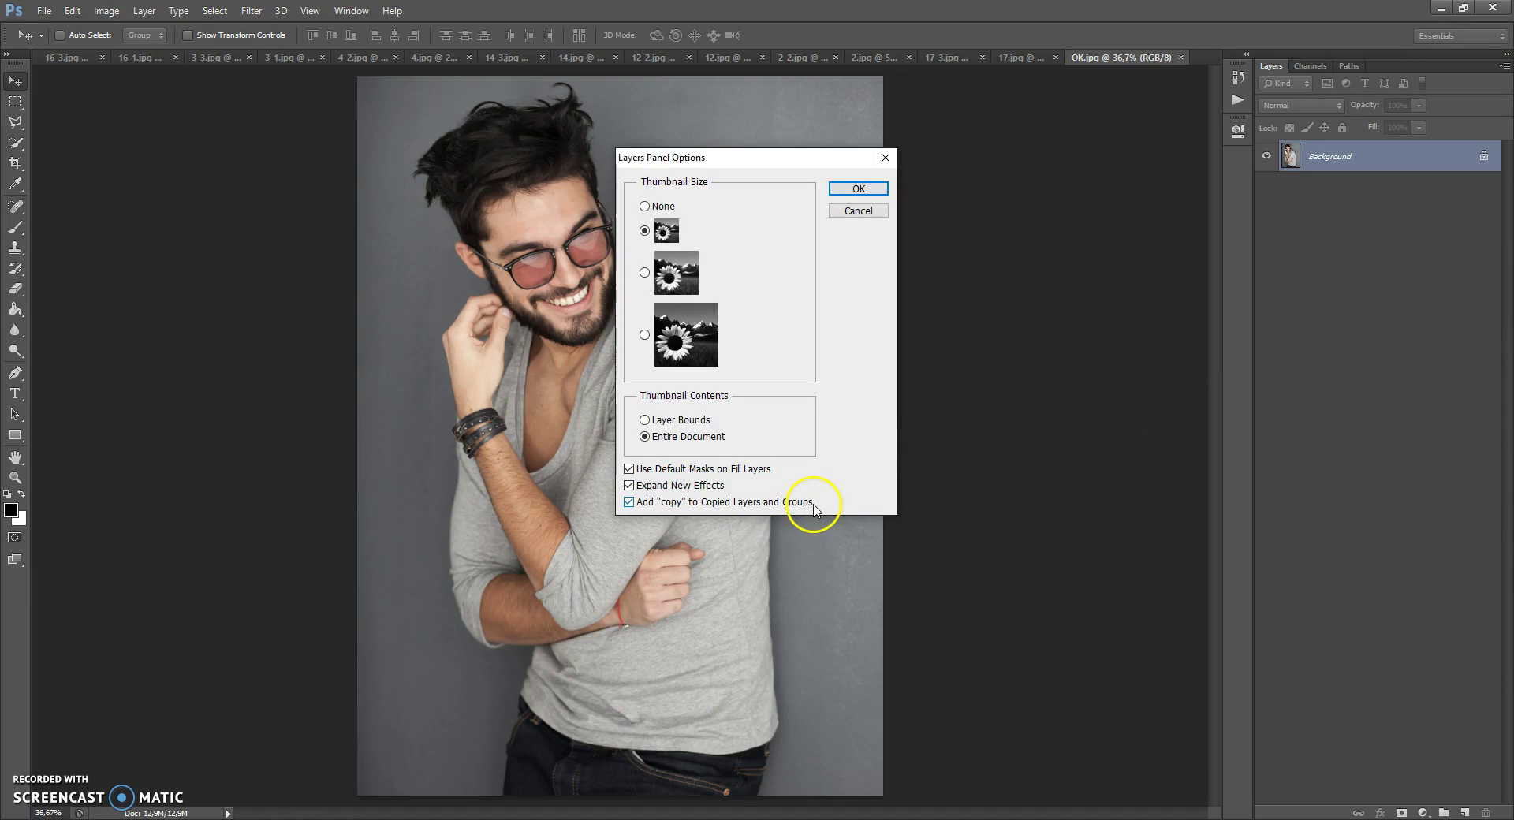
pyautogui.click(862, 210)
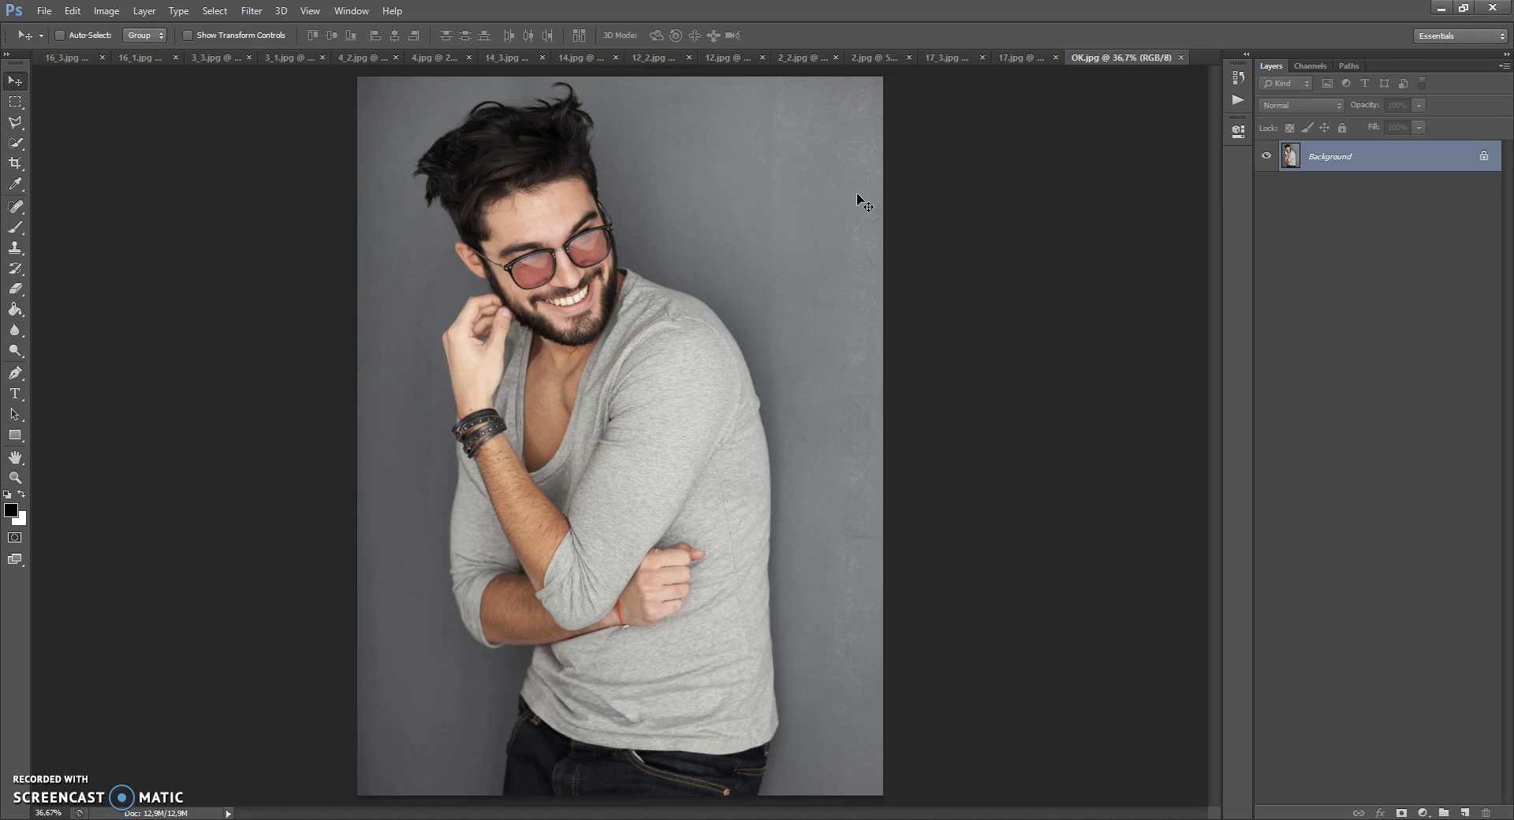
# - Convert the locked Background of OK.jpg to a regular layer with the default name and turn it back into the Background
pyautogui.doubleClick(1344, 156)
pyautogui.click(889, 267)
pyautogui.click(1314, 152)
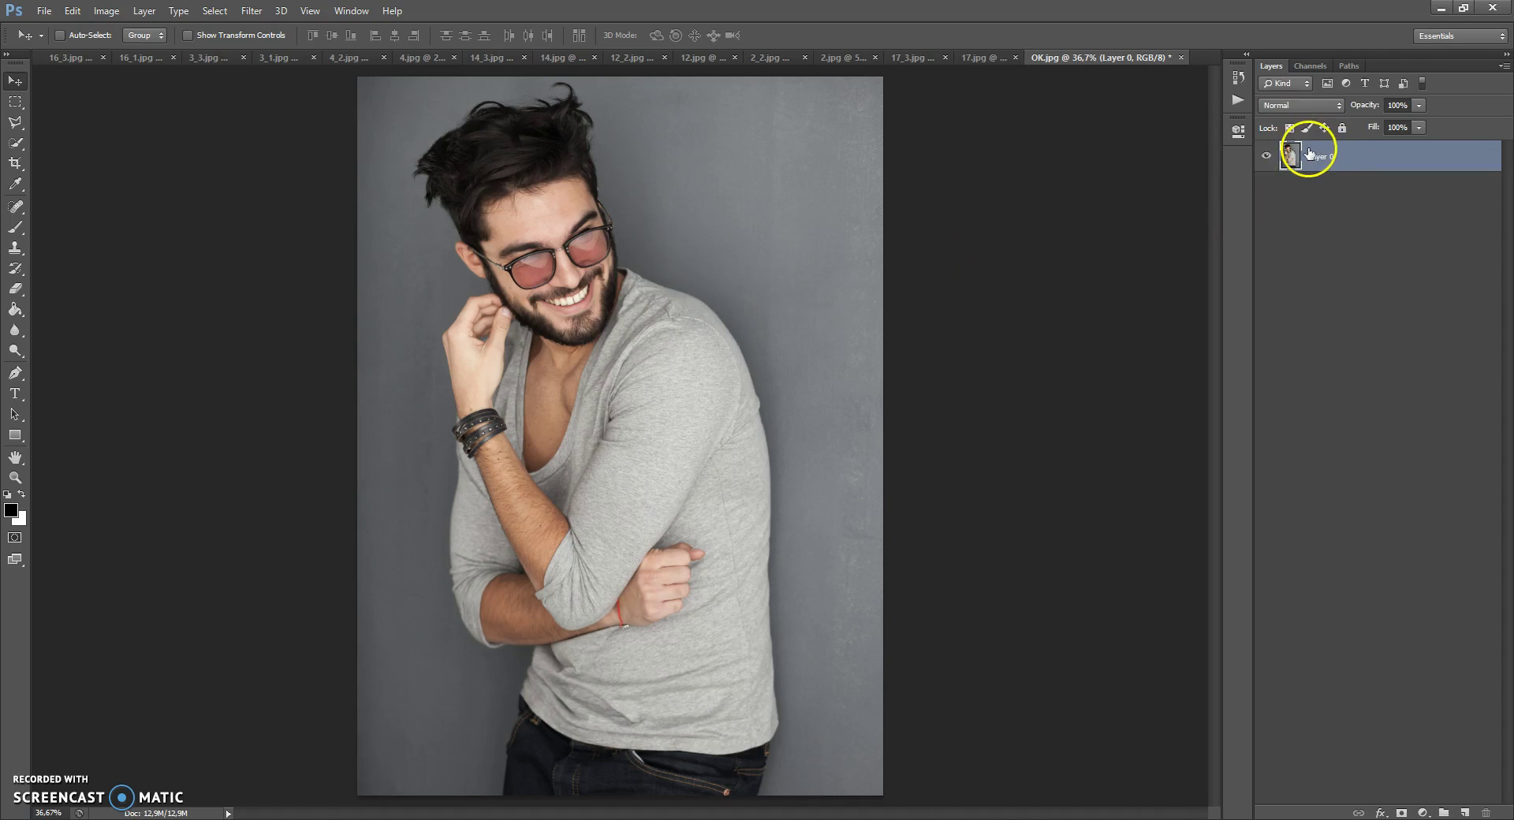
pyautogui.click(144, 11)
pyautogui.moveTo(147, 30)
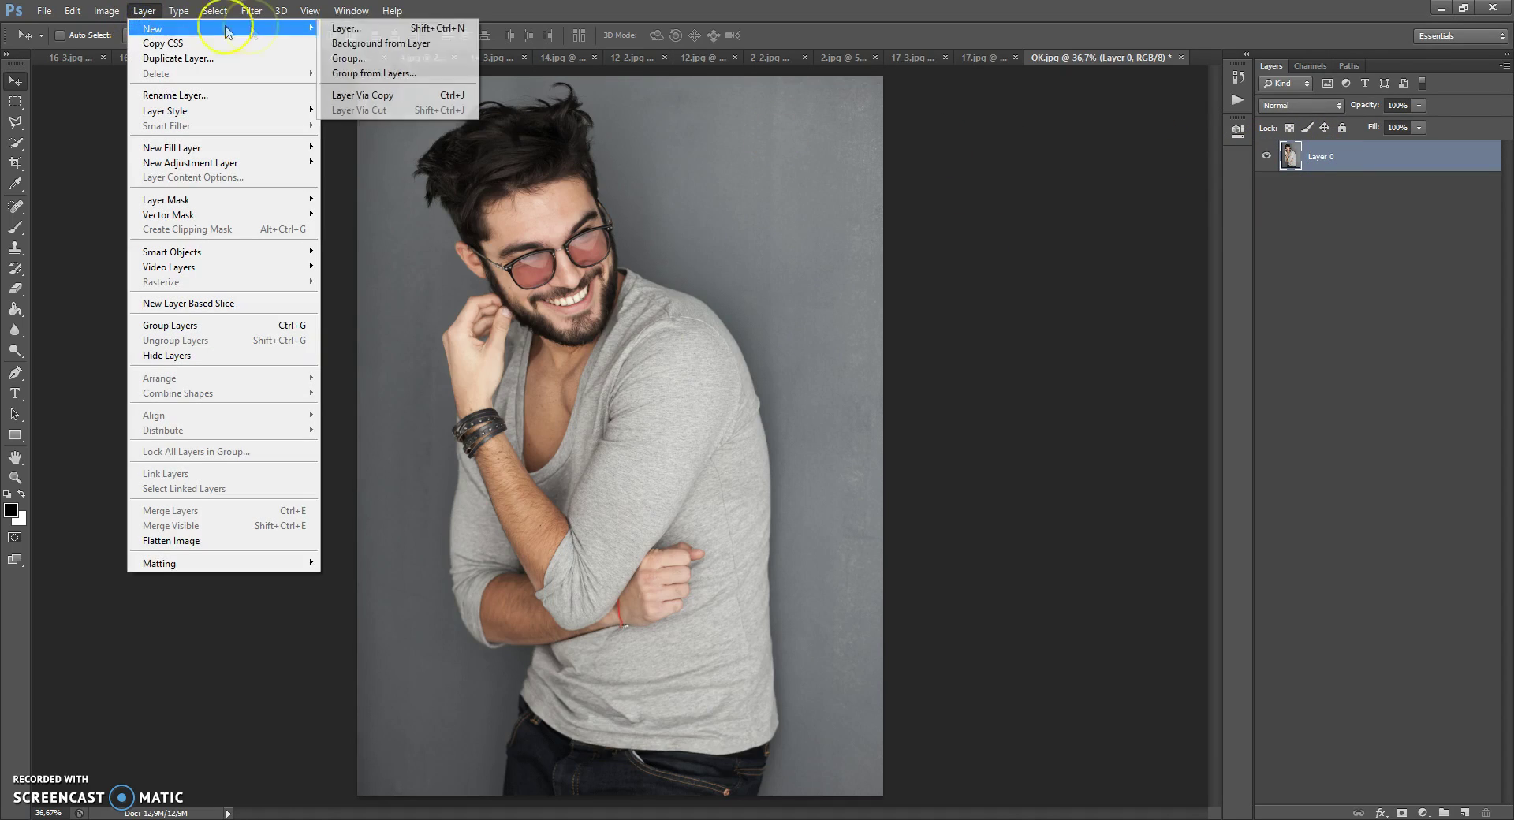
pyautogui.click(362, 43)
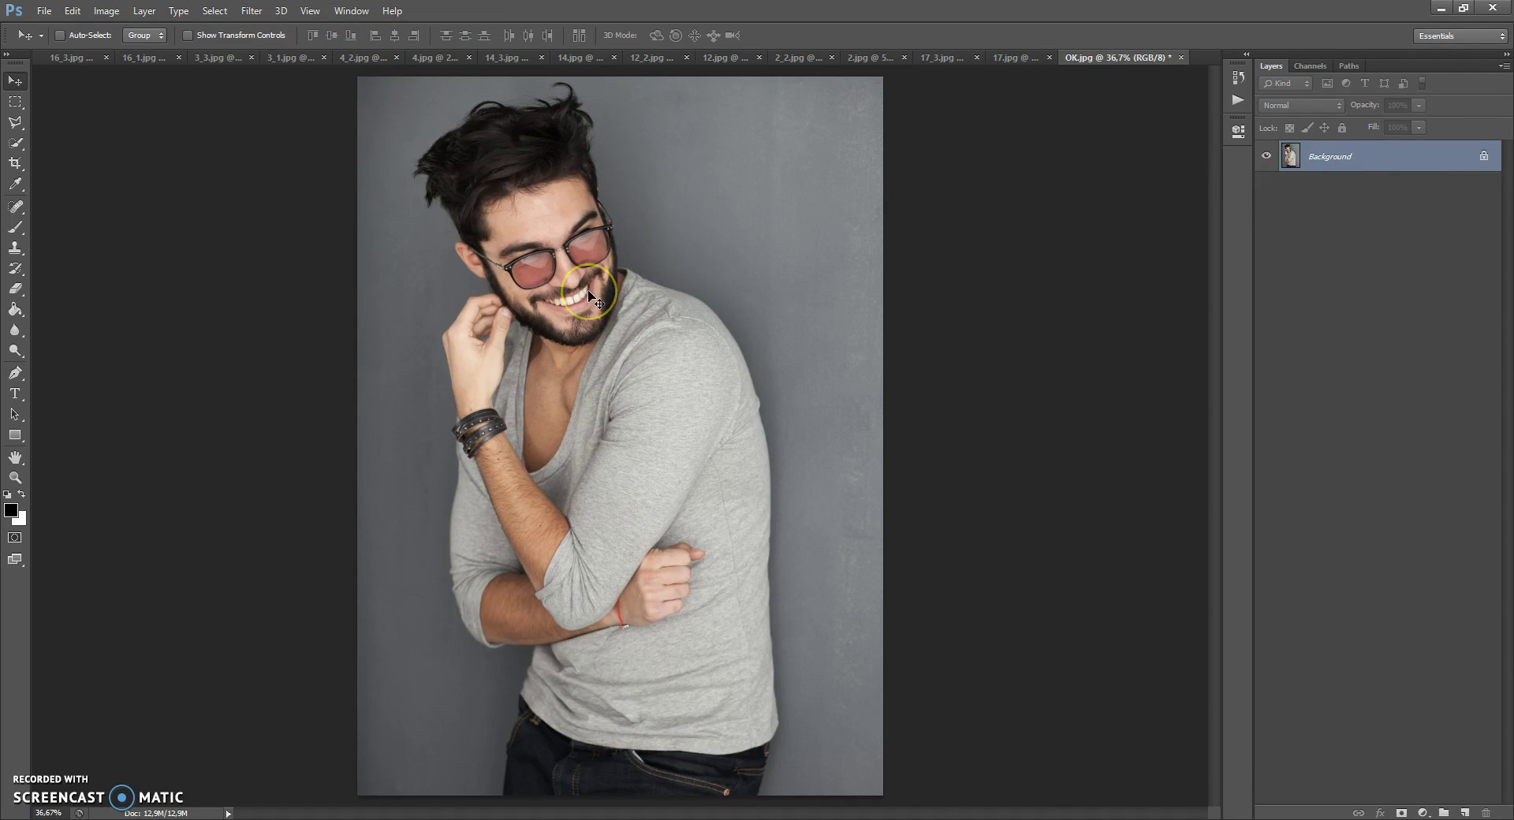
# - Load the Pen Sketch Brushes file into the brush presets with the Preset Manager
pyautogui.click(72, 11)
pyautogui.moveTo(103, 460)
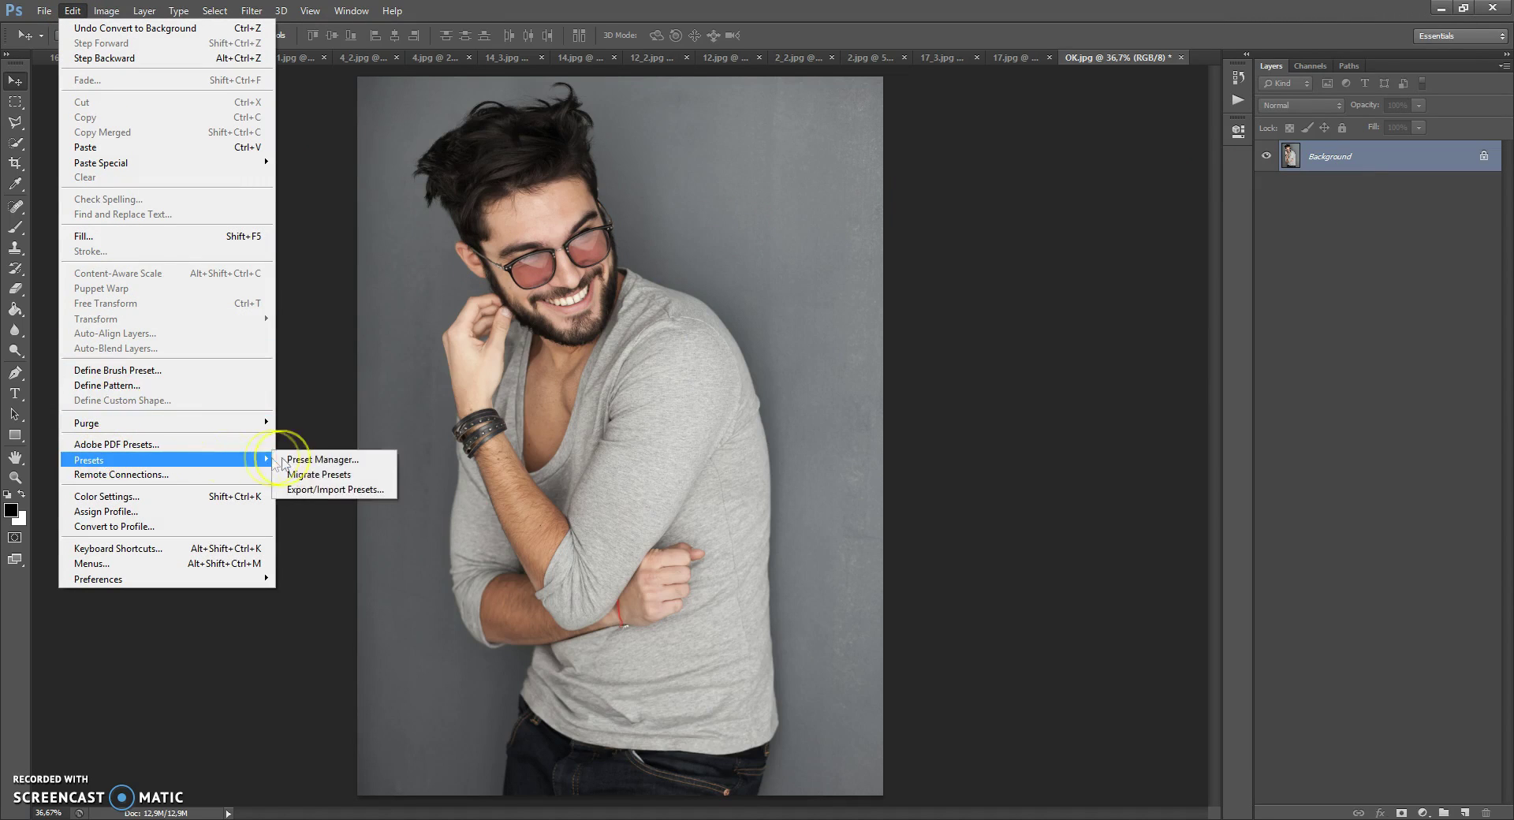
pyautogui.click(322, 448)
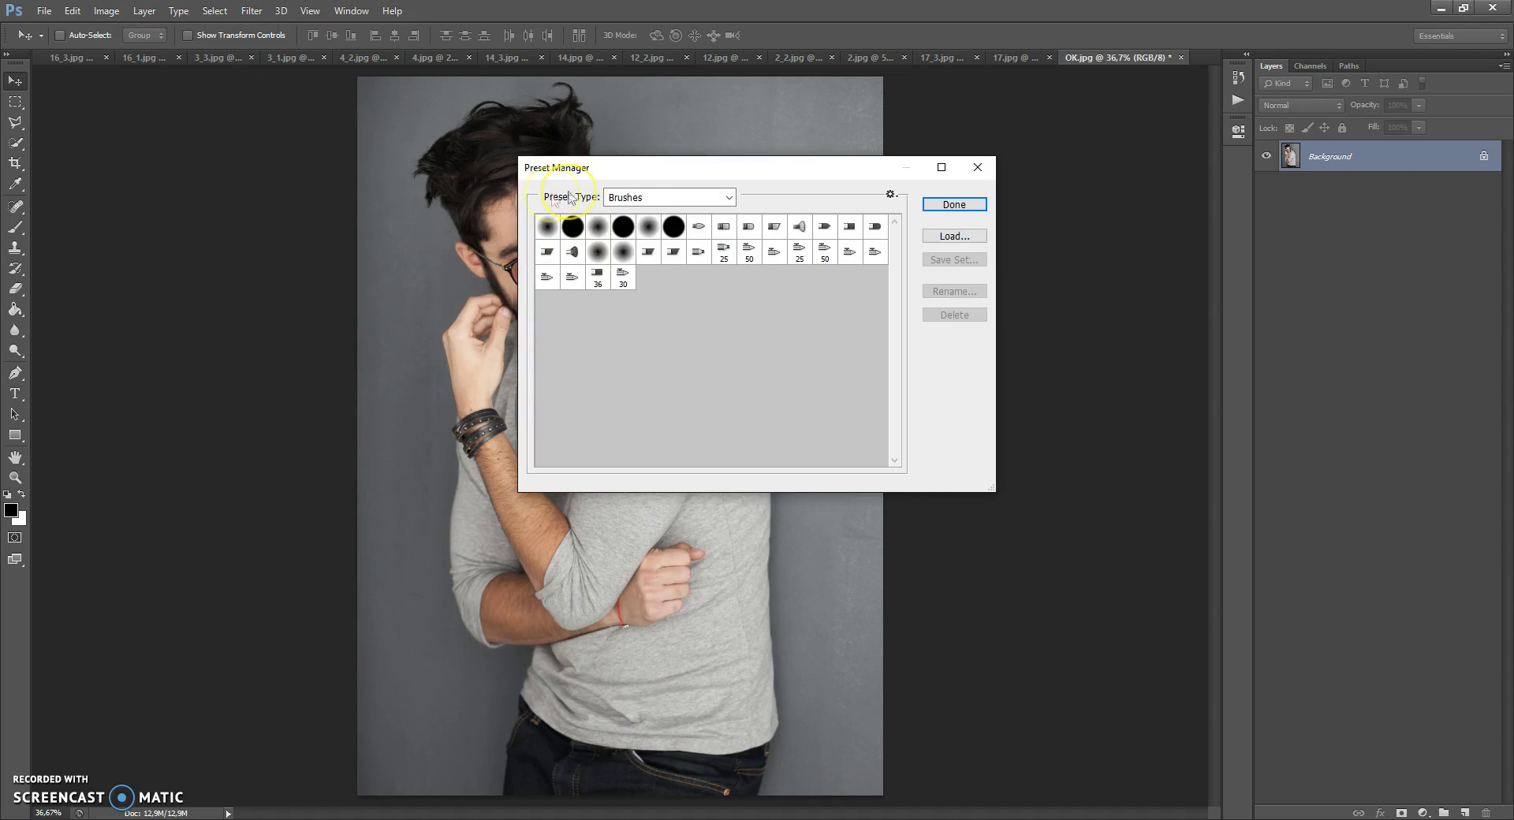
pyautogui.click(955, 236)
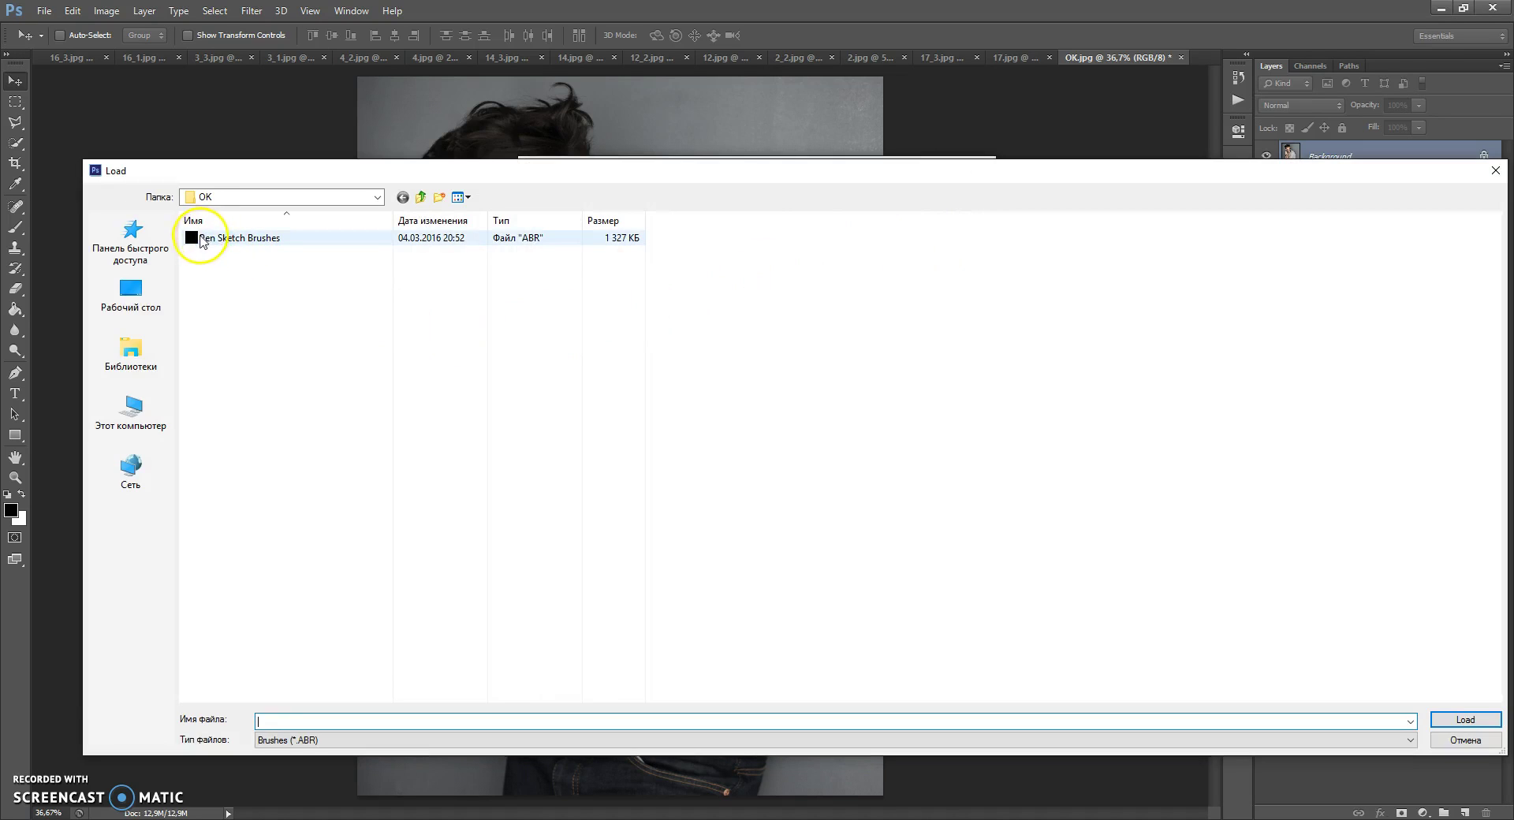
pyautogui.doubleClick(244, 239)
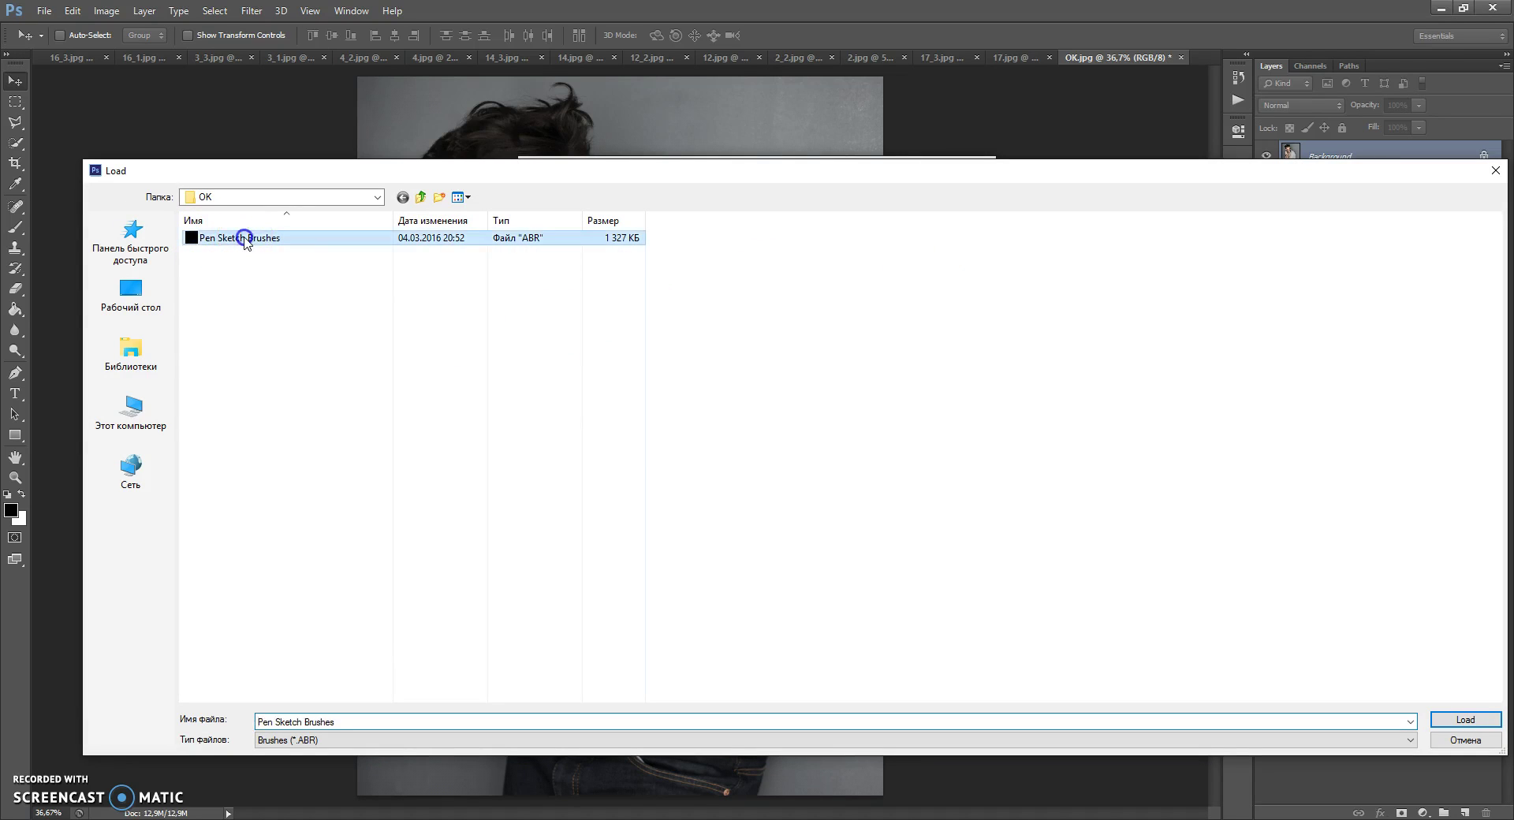
pyautogui.click(954, 205)
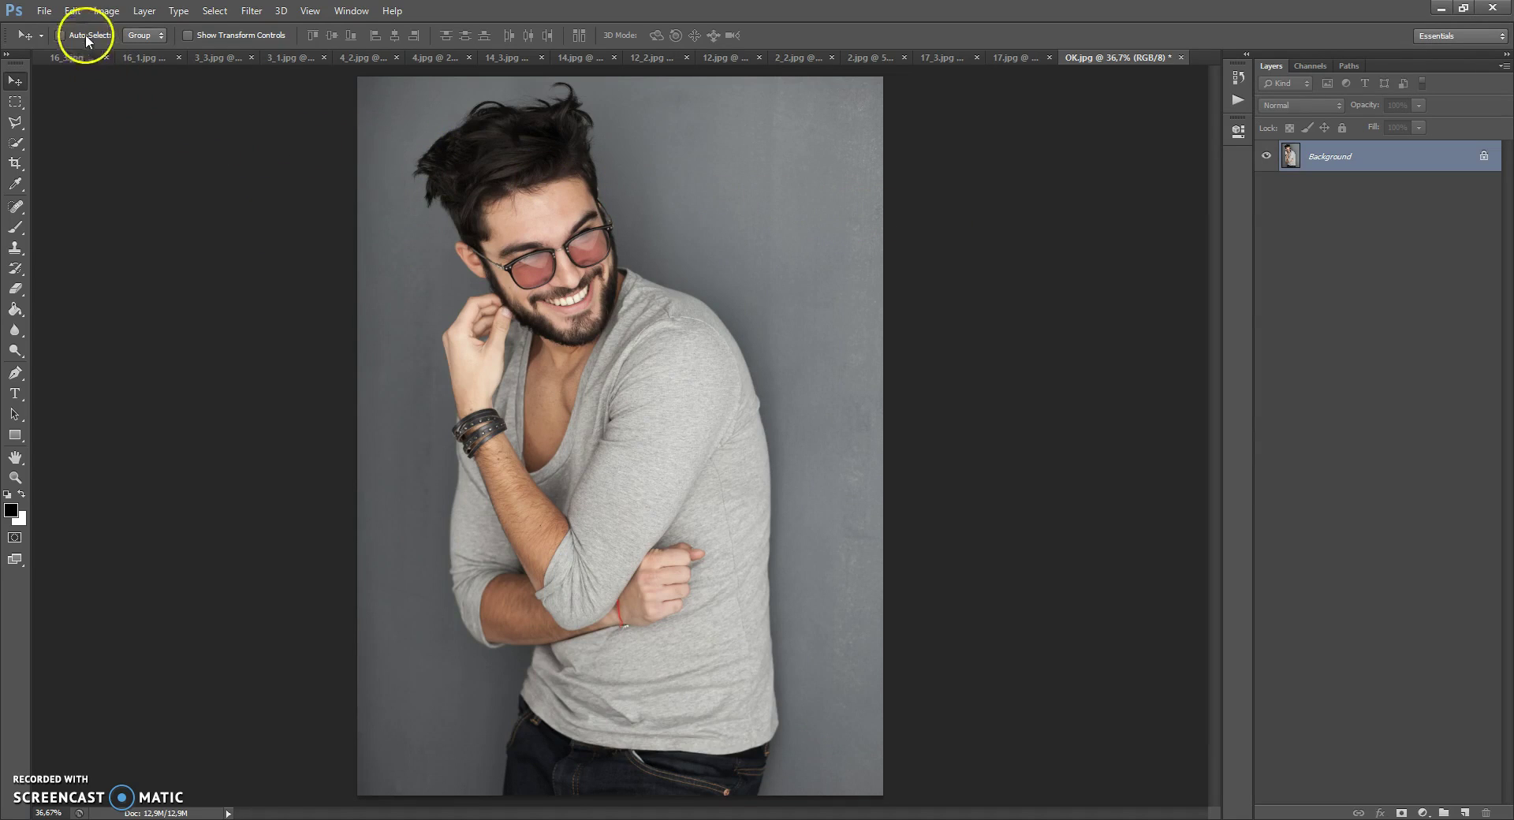
# - Load the Pen Sketch Patterns file into the pattern presets with the Preset Manager
pyautogui.click(69, 10)
pyautogui.moveTo(126, 462)
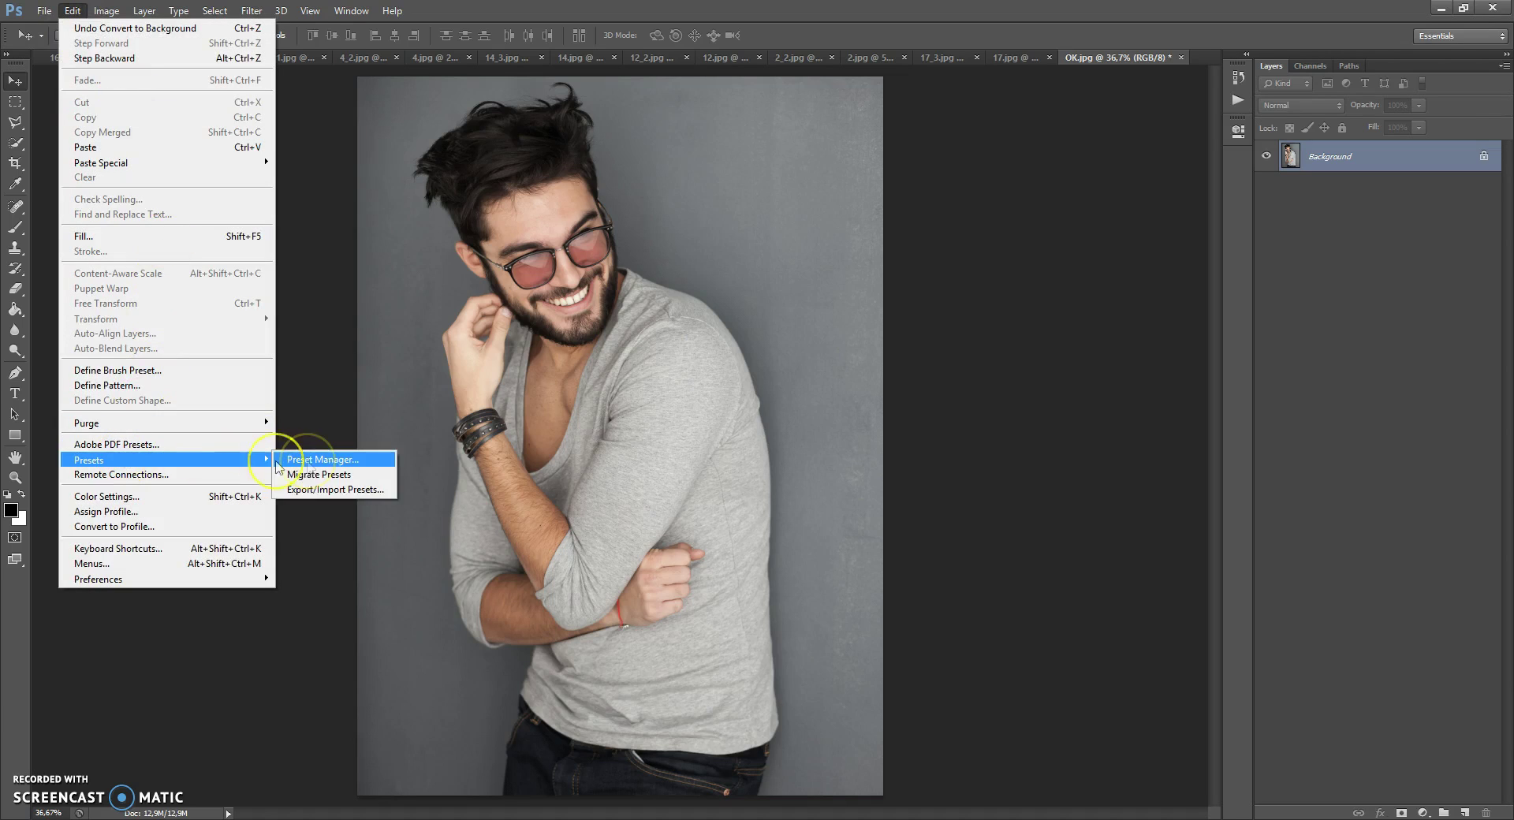
pyautogui.click(317, 462)
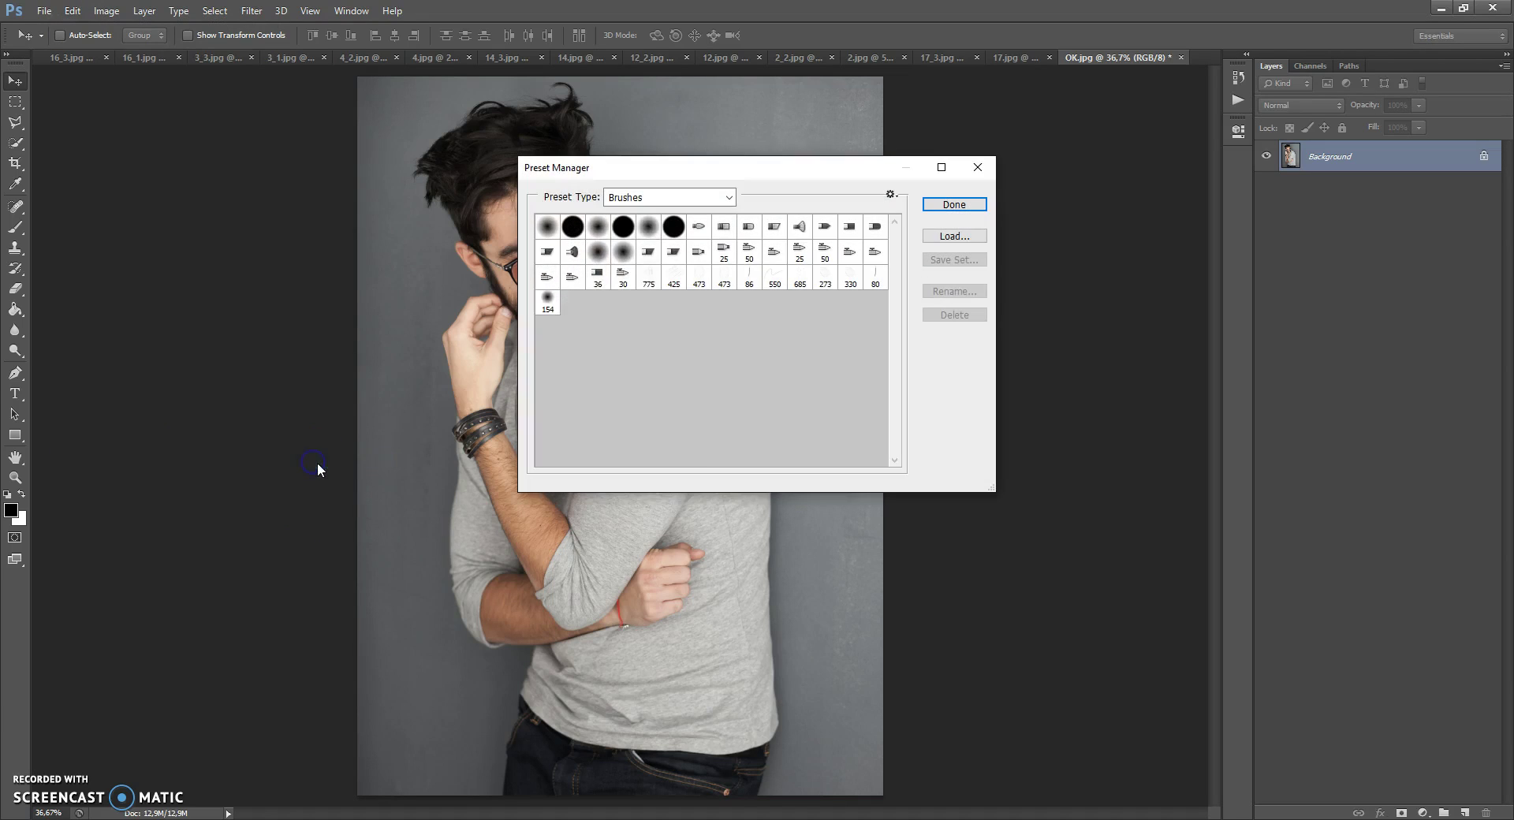
pyautogui.click(641, 197)
pyautogui.click(637, 265)
pyautogui.click(953, 236)
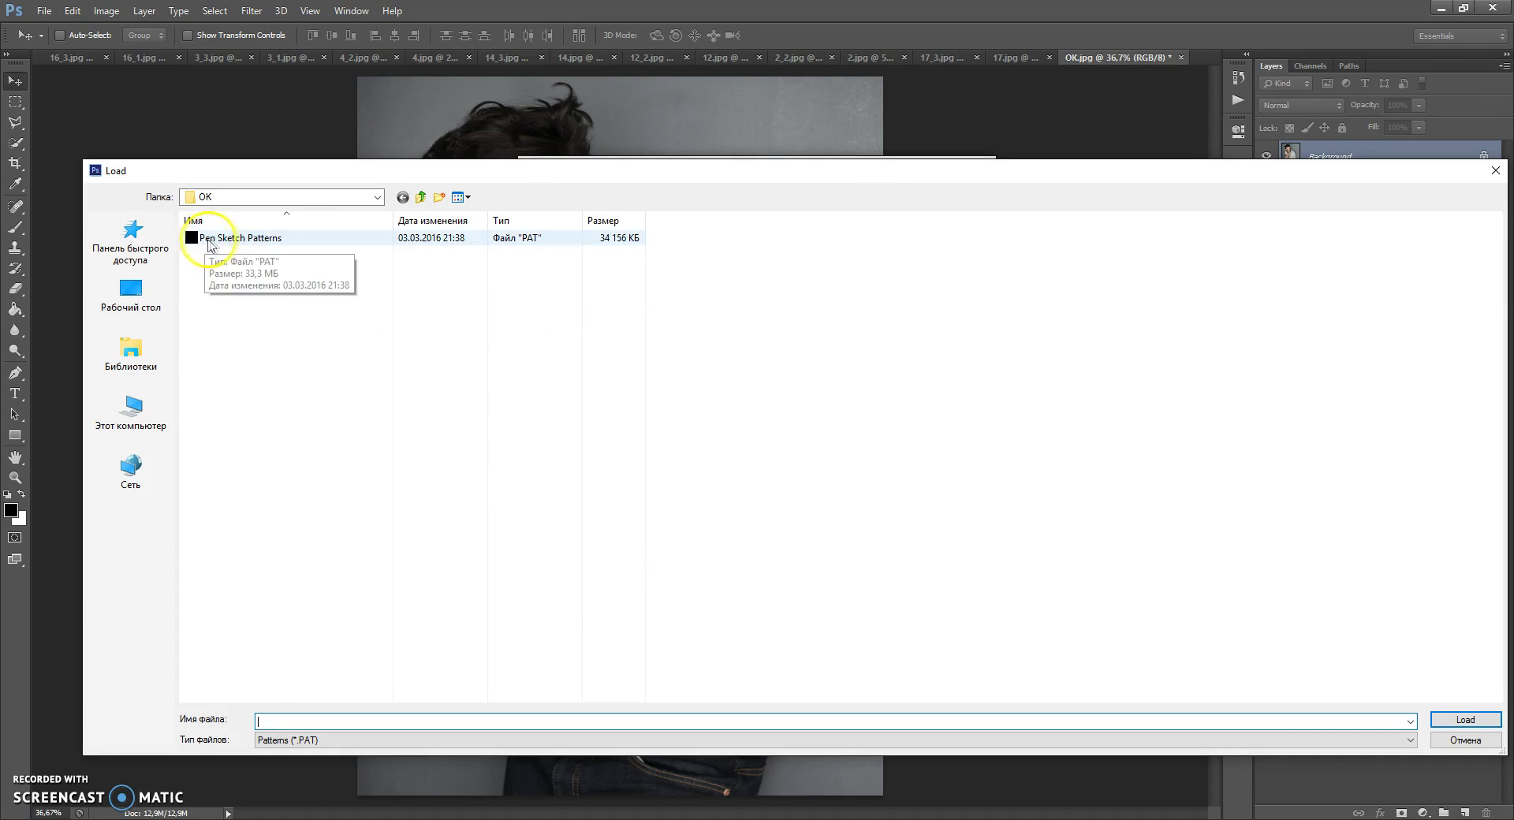
pyautogui.doubleClick(274, 239)
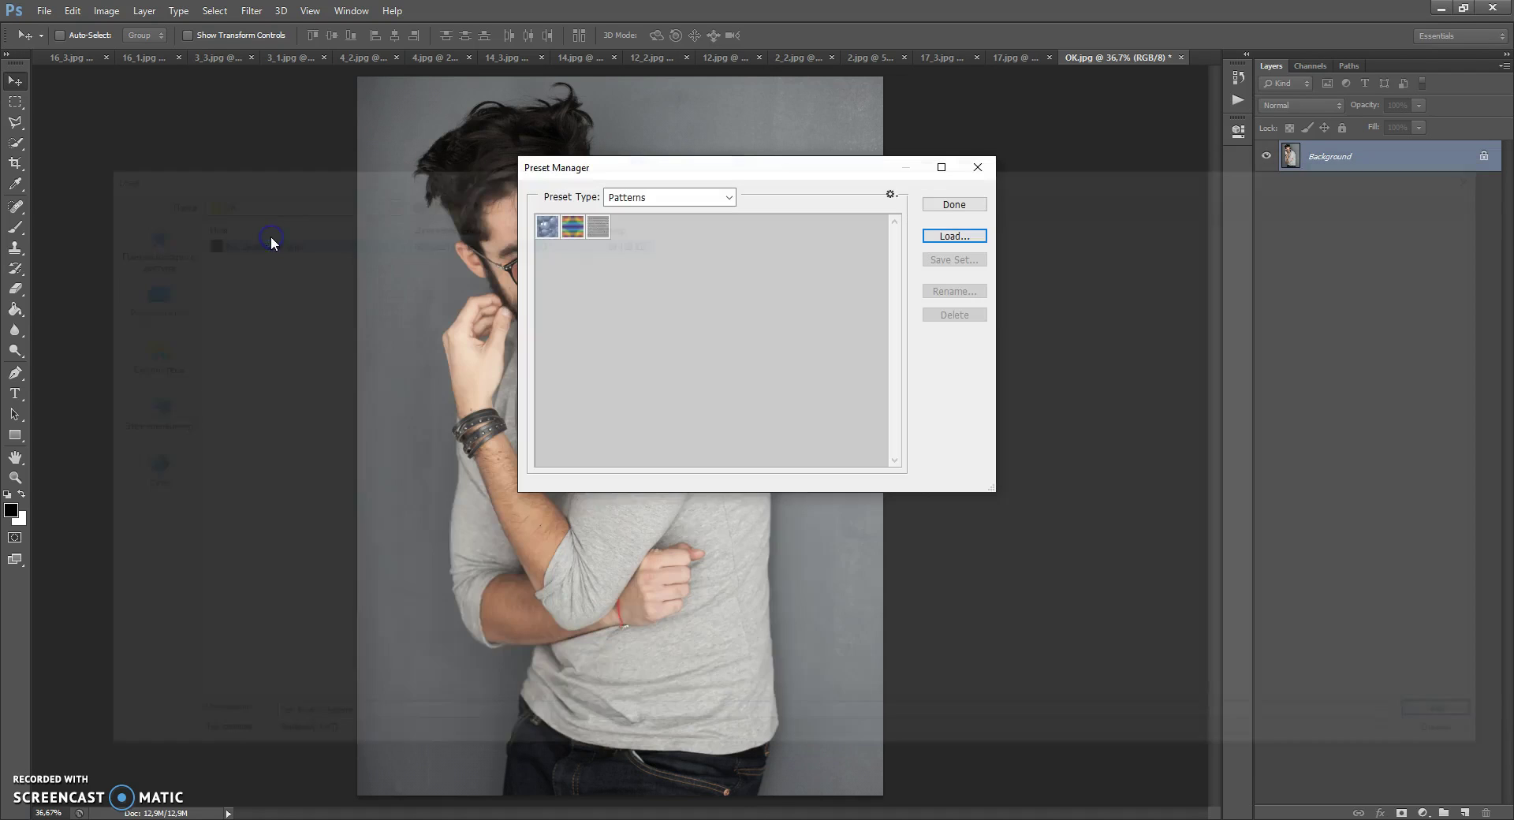
# - Close the Preset Manager and load the Pen Sketch Photoshop Action file into the Actions panel
pyautogui.click(968, 207)
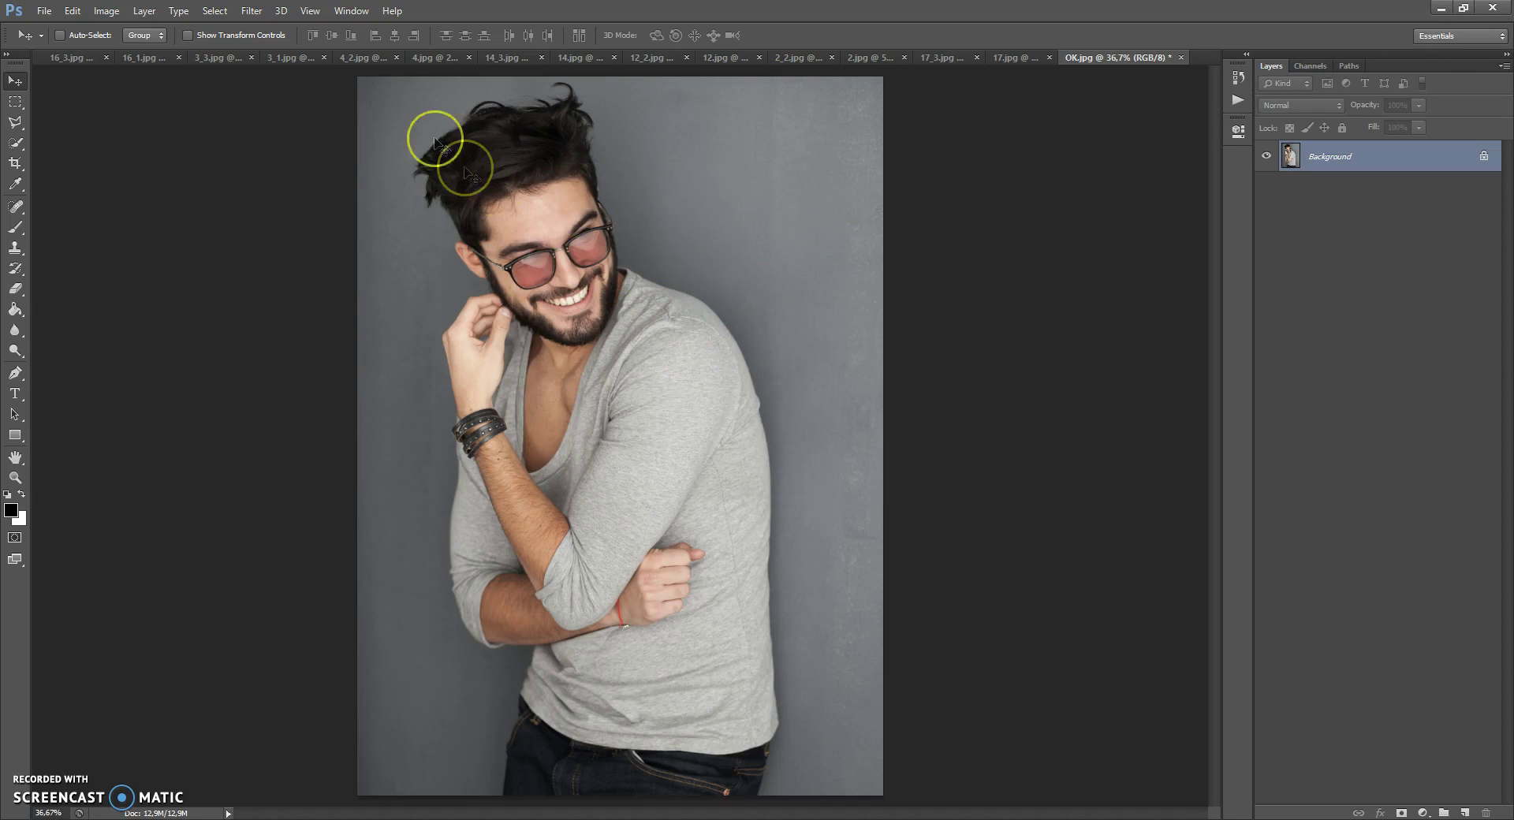
pyautogui.click(351, 10)
pyautogui.click(374, 101)
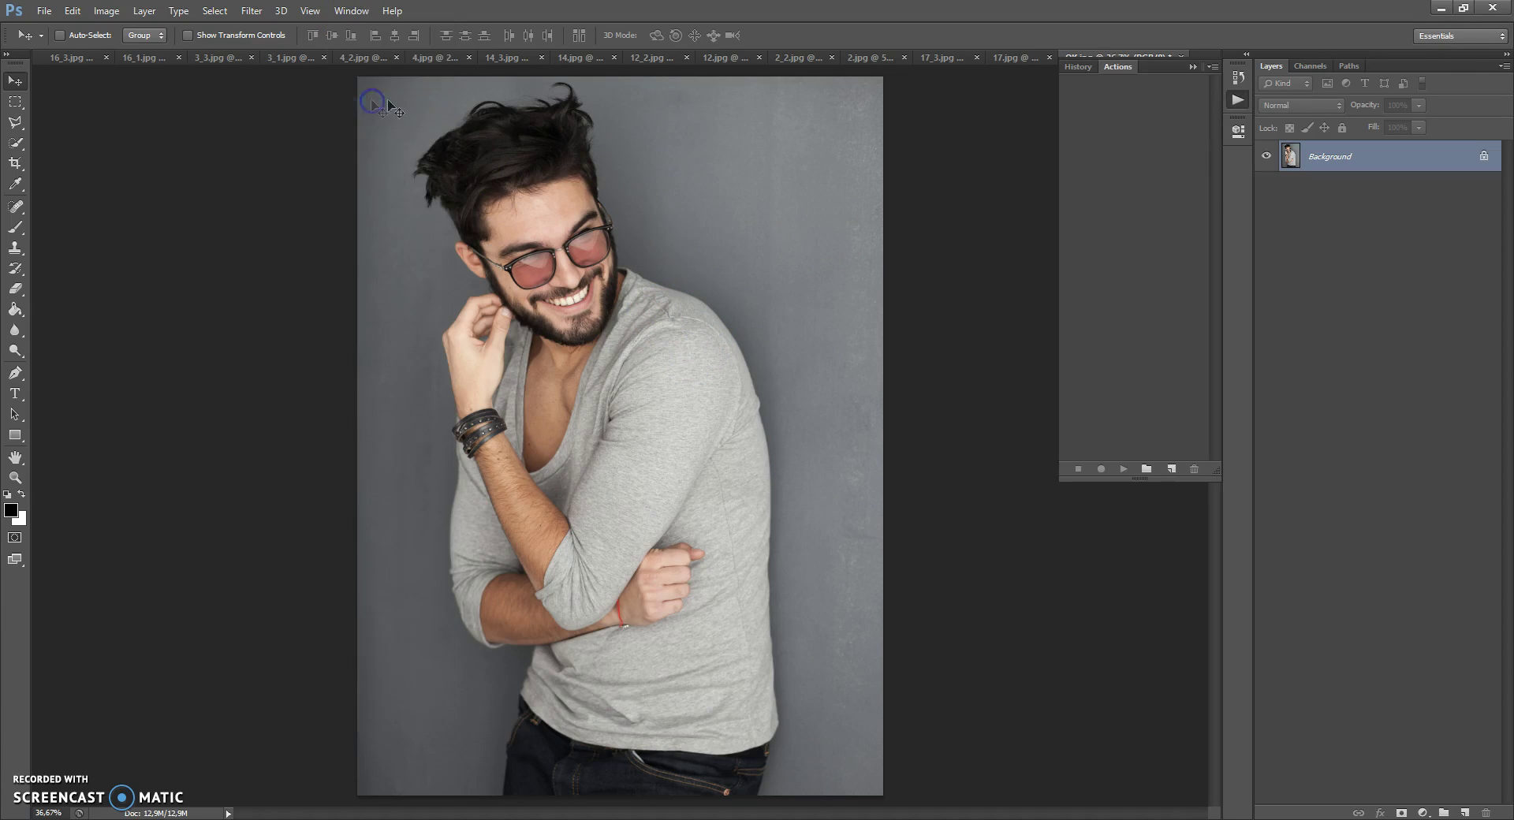
pyautogui.click(1210, 66)
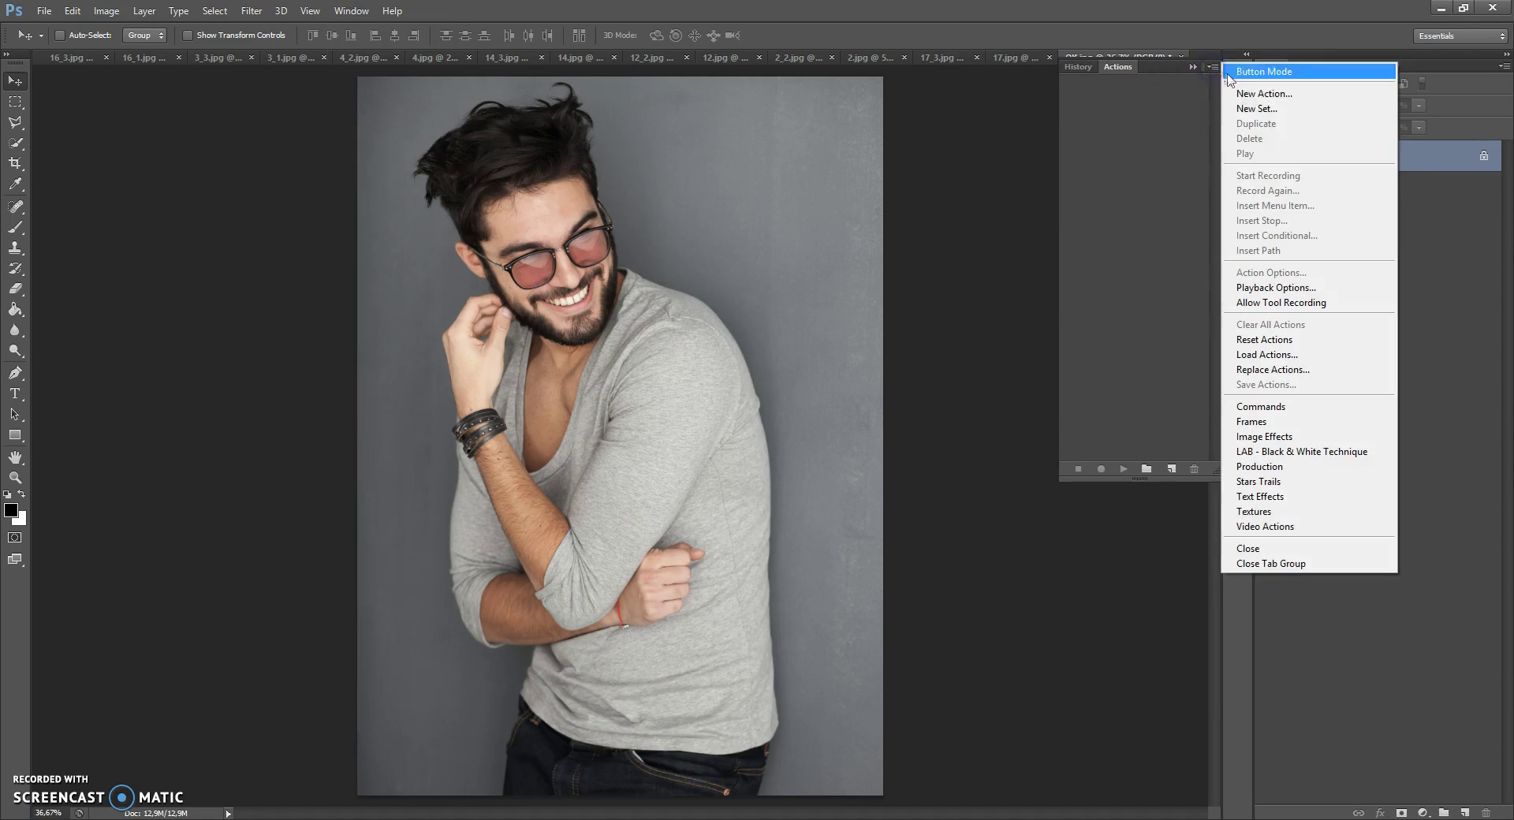
pyautogui.click(1270, 357)
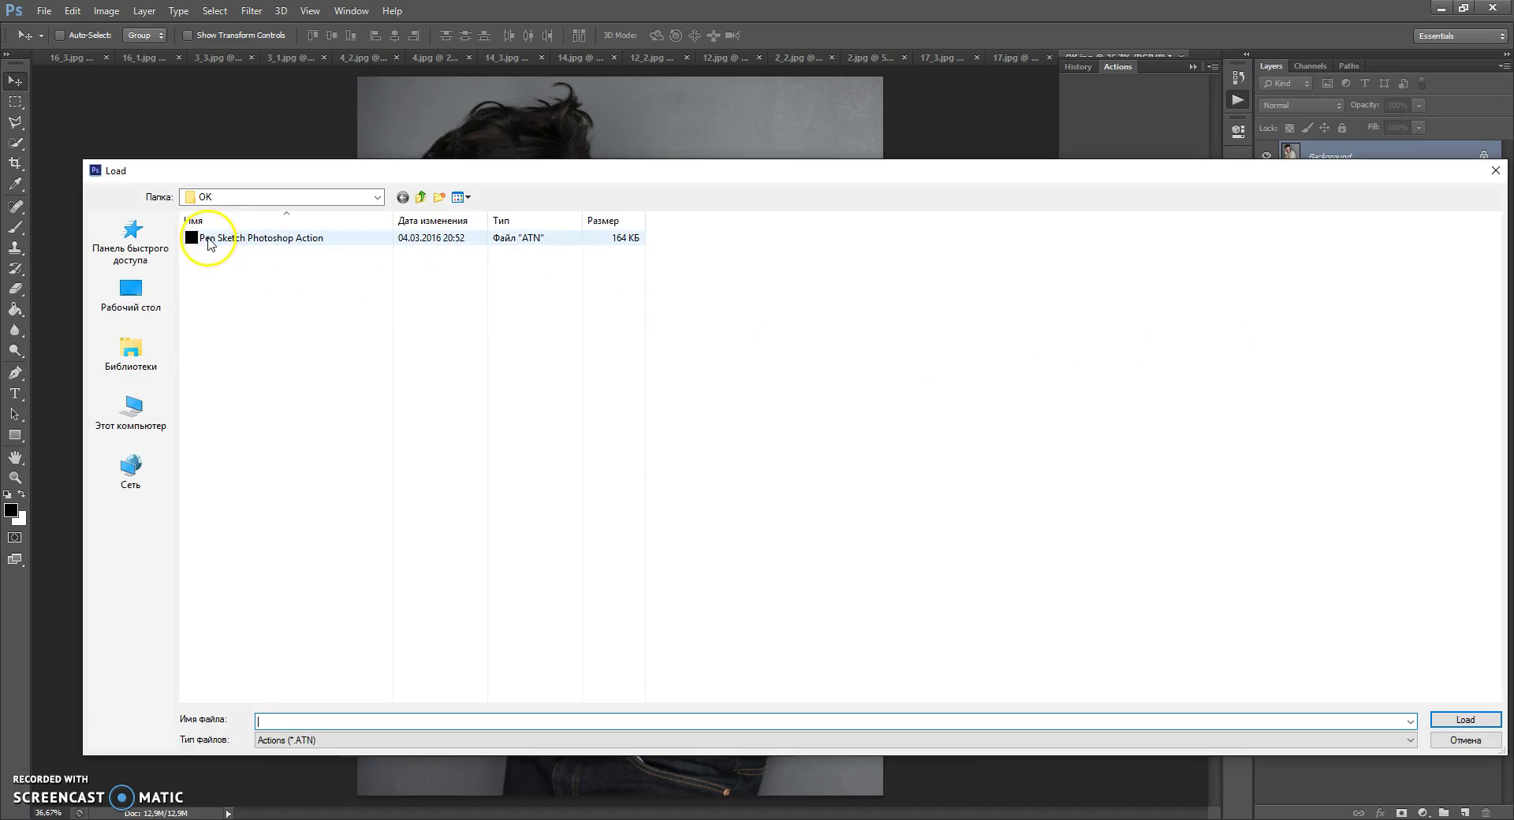
pyautogui.doubleClick(312, 238)
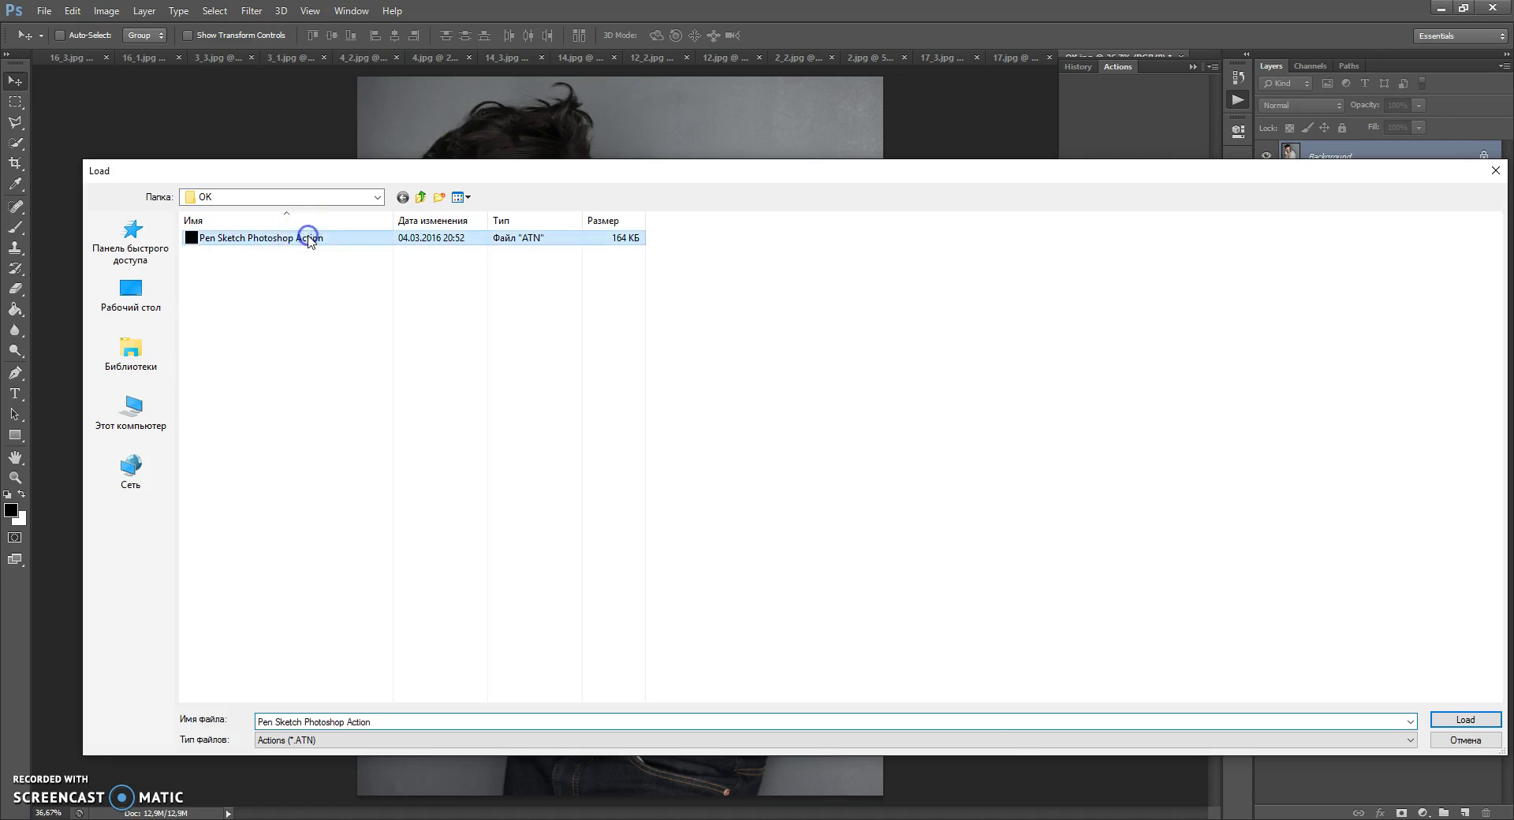
pyautogui.click(1191, 67)
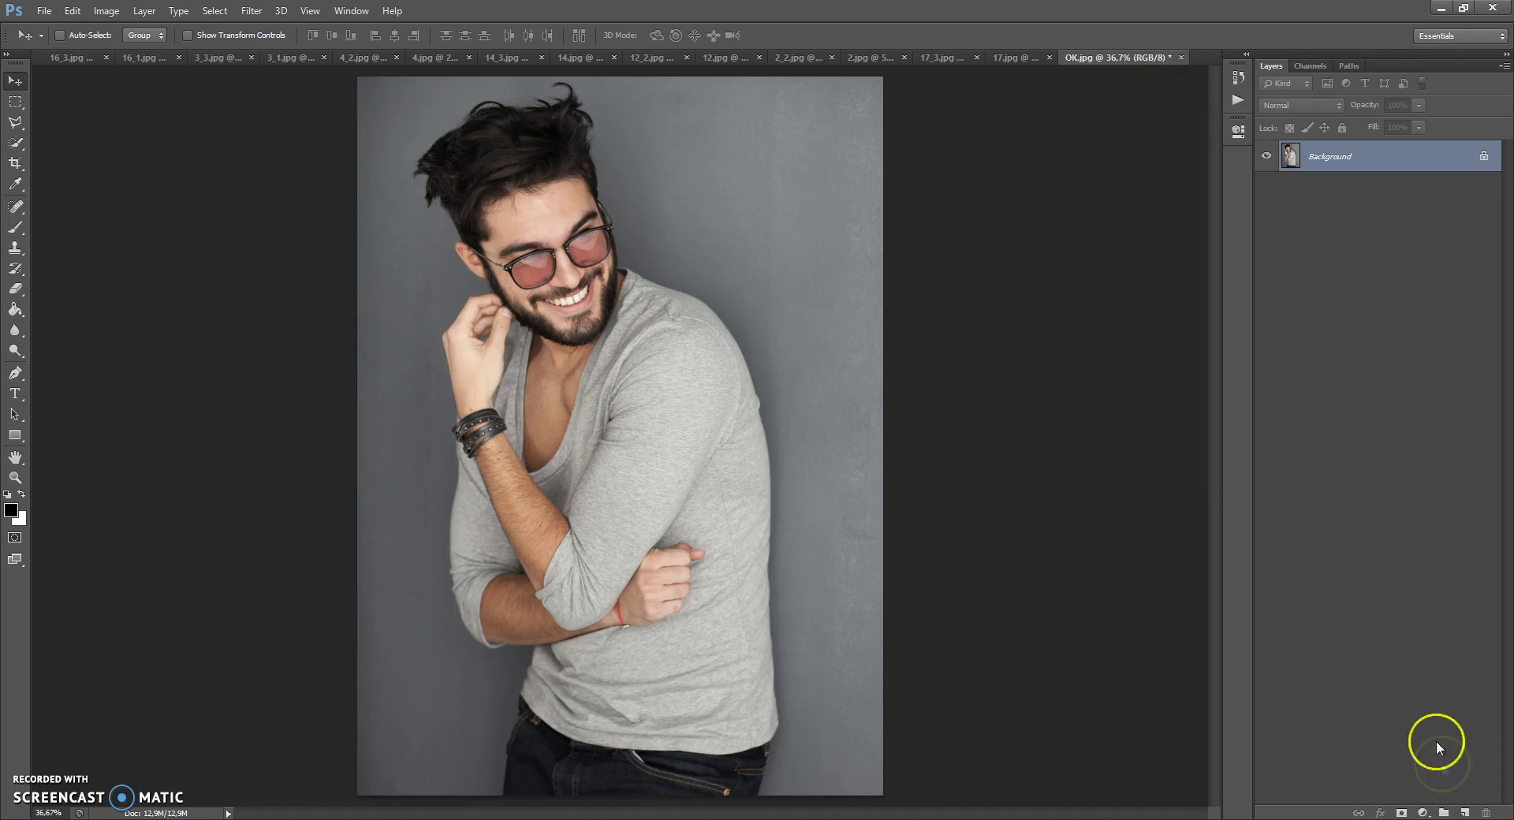
# - Create a new empty layer above the Background and name it "area"
pyautogui.click(1465, 813)
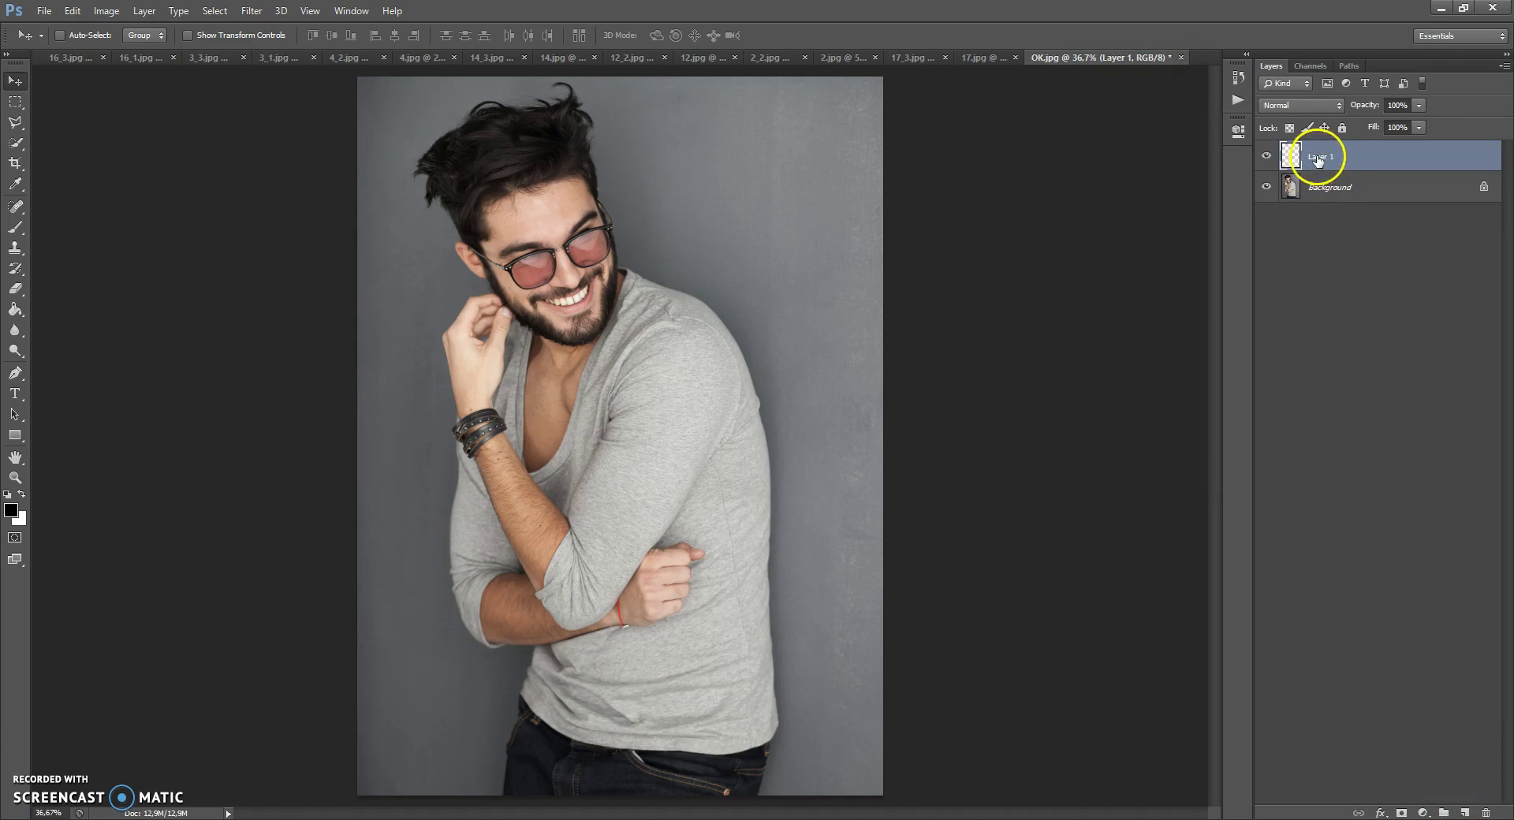
pyautogui.write('are')
pyautogui.click(1386, 161)
pyautogui.moveTo(1349, 161)
pyautogui.mouseDown()
pyautogui.moveTo(1178, 176)
pyautogui.moveTo(804, 316)
pyautogui.mouseUp()
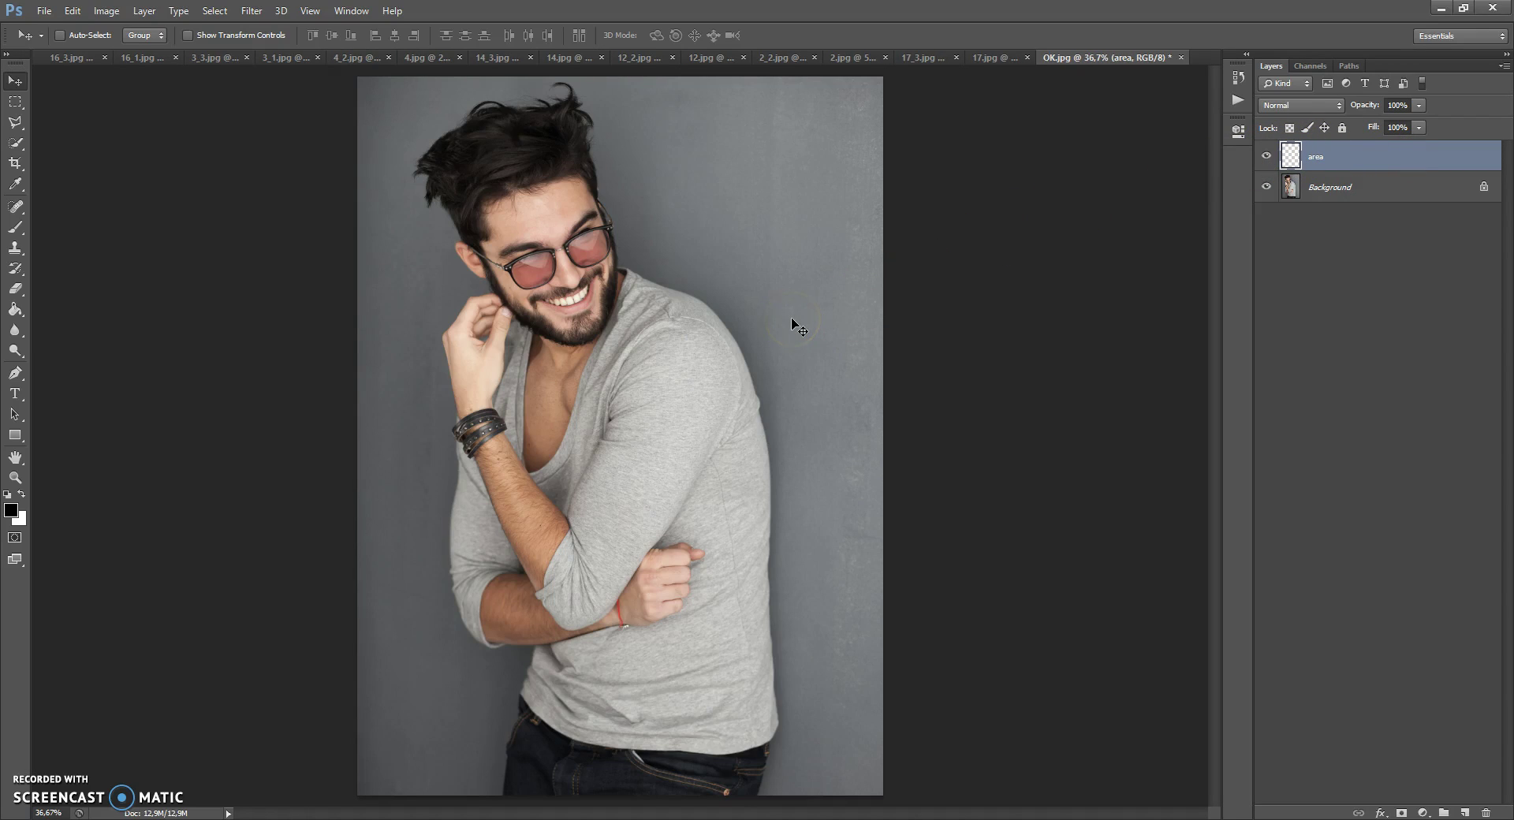
pyautogui.click(16, 127)
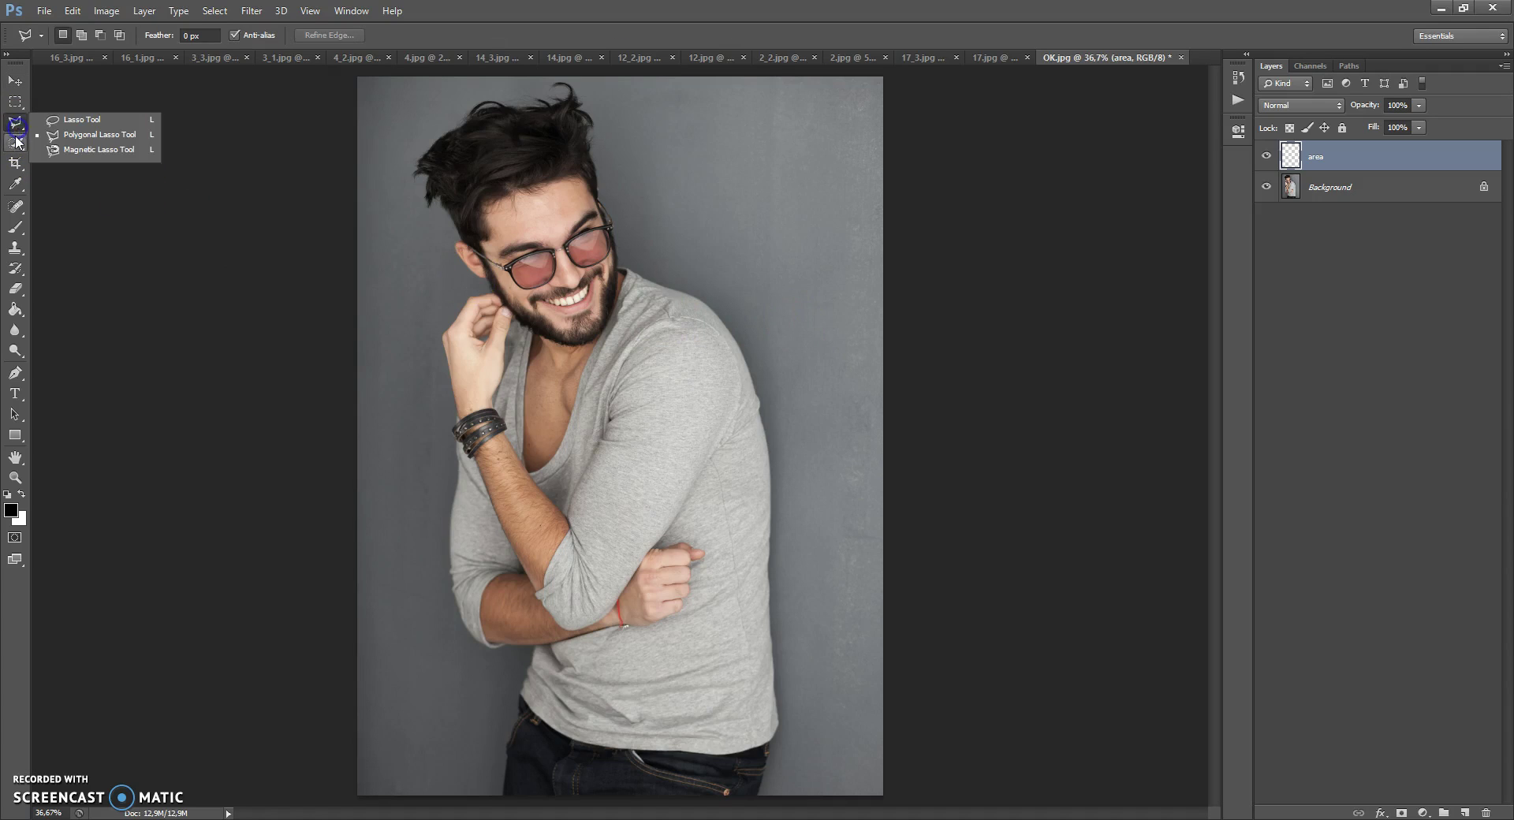
pyautogui.click(16, 142)
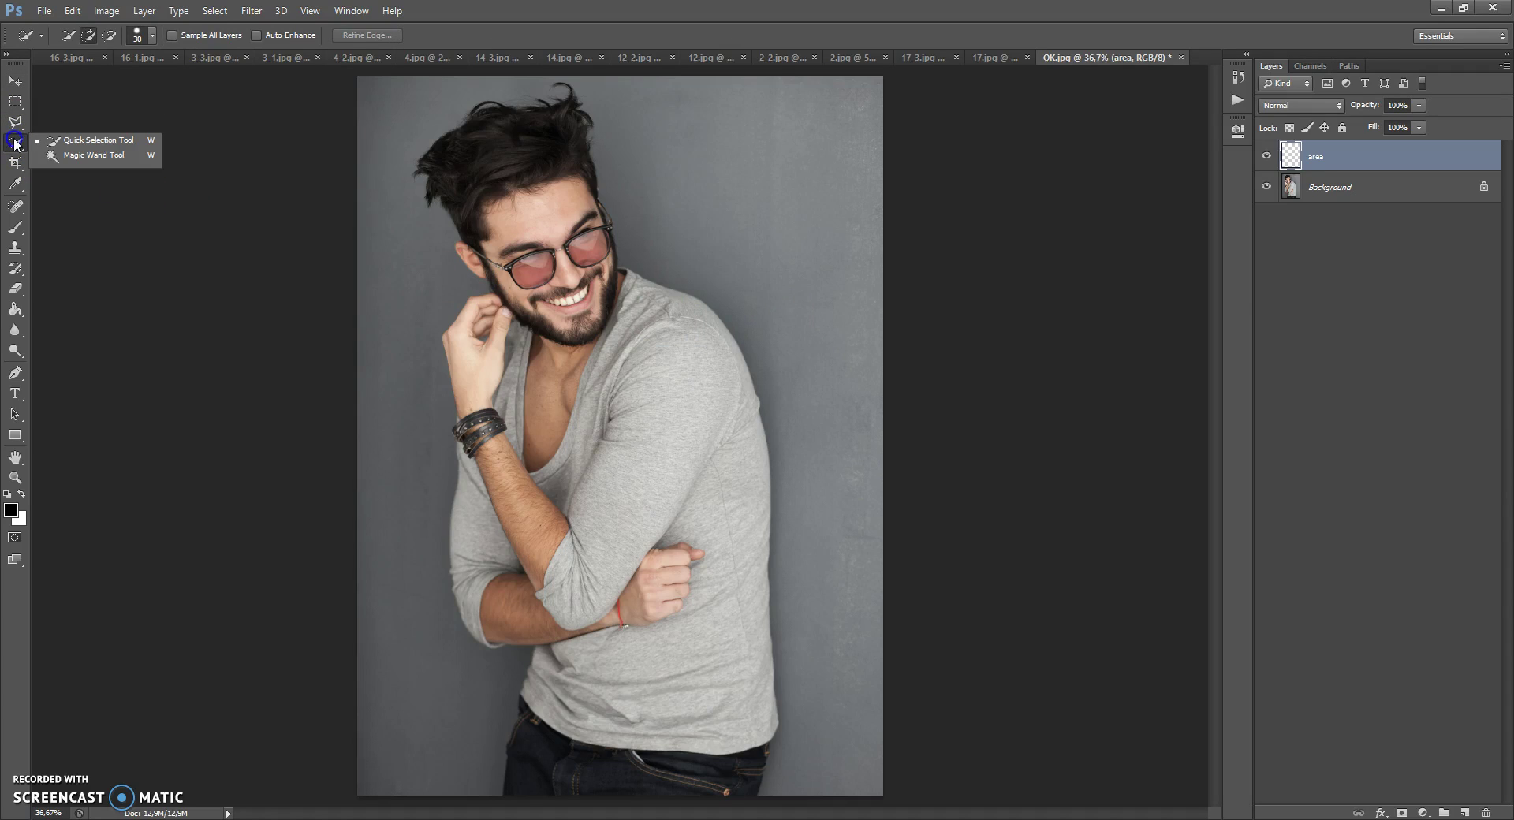
pyautogui.click(17, 229)
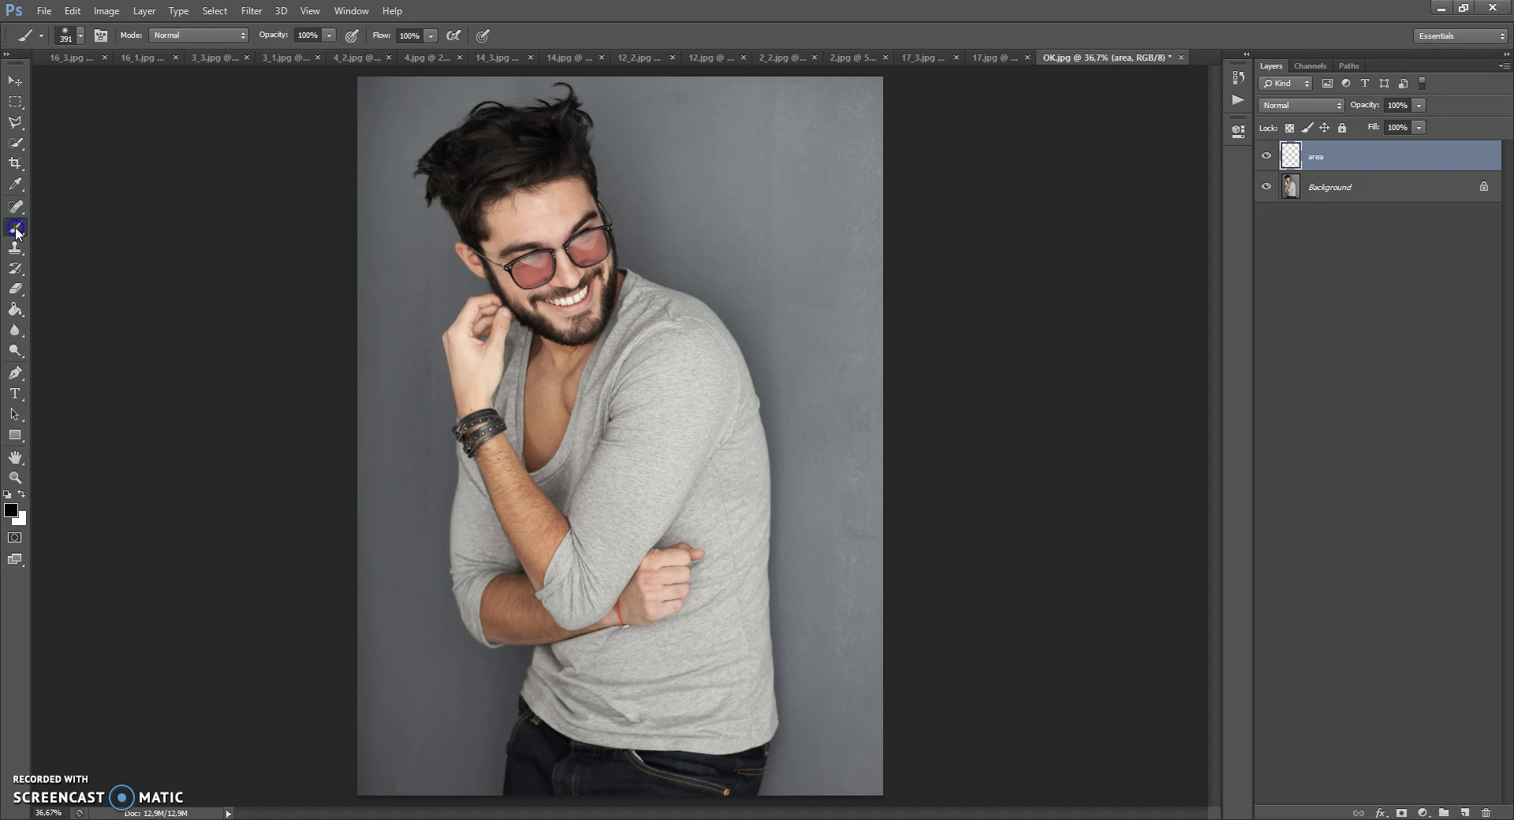
# - Activate the Quick Selection tool, make the Background layer active and set the foreground color to red ff0000
pyautogui.click(15, 143)
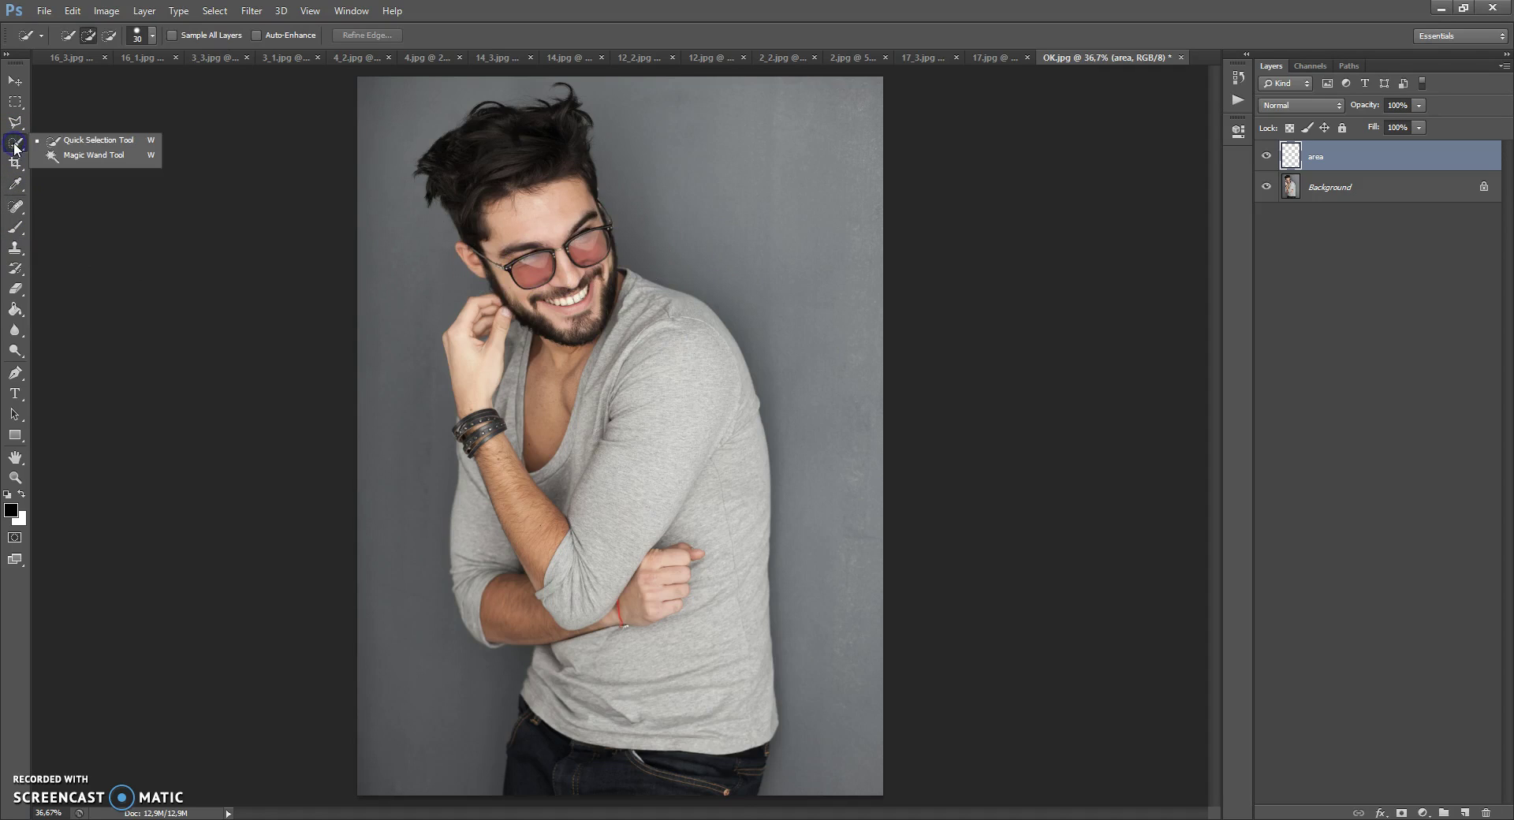
pyautogui.click(76, 142)
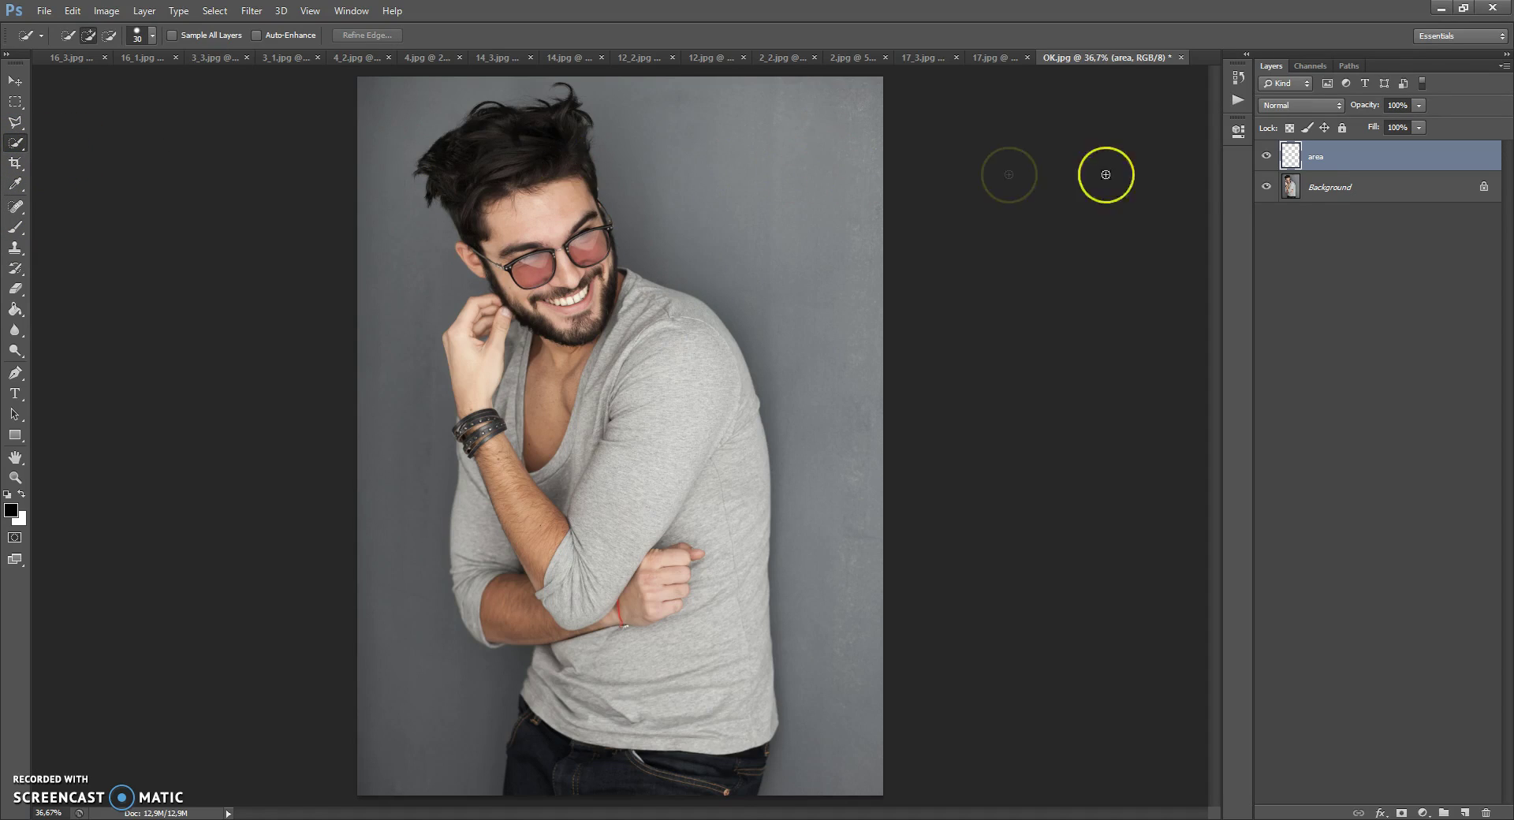
pyautogui.click(1303, 194)
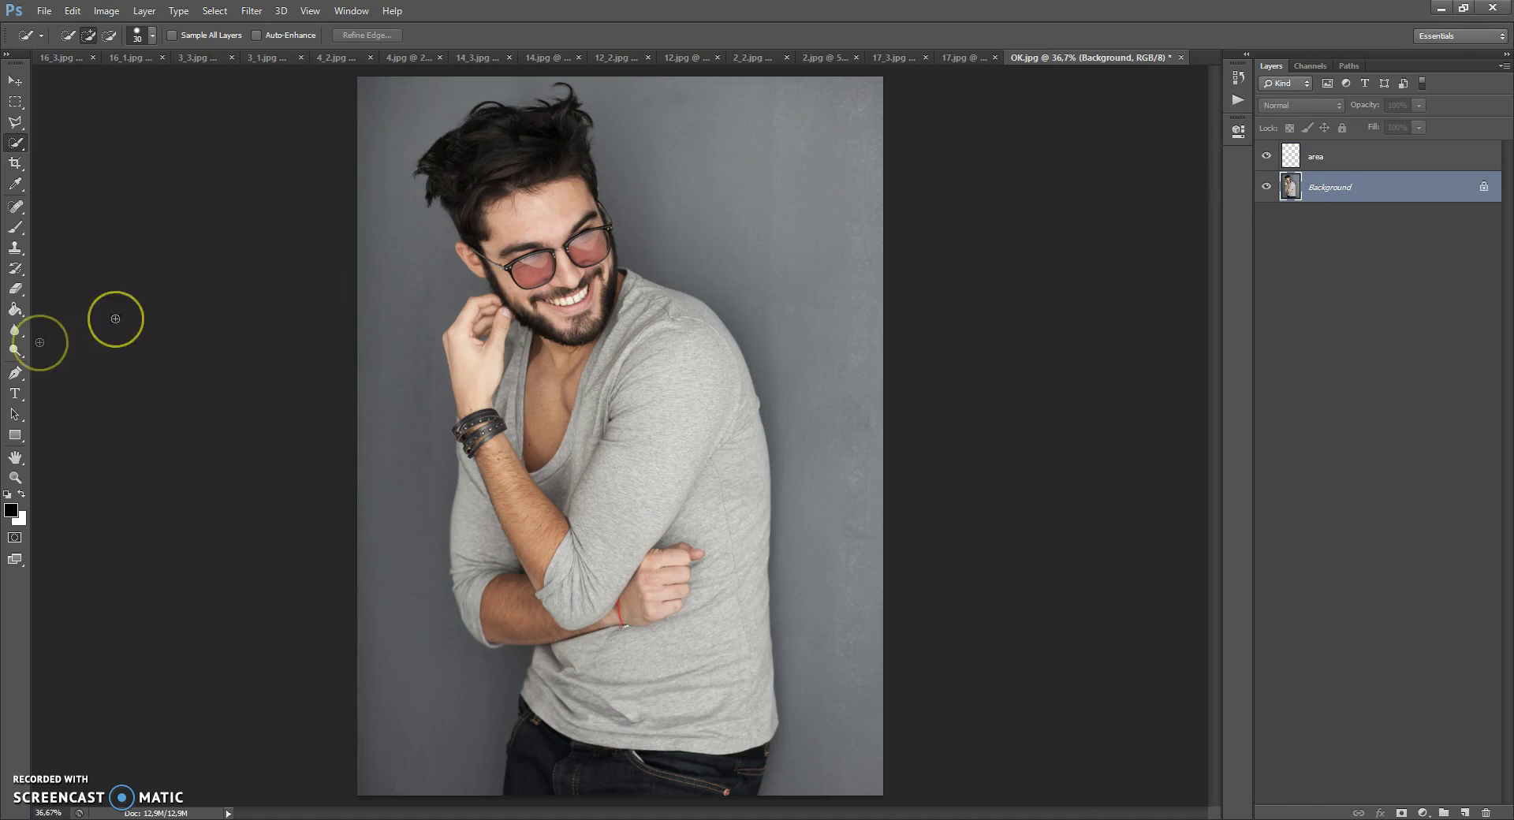
pyautogui.click(11, 510)
pyautogui.write('ff0000')
pyautogui.click(1191, 246)
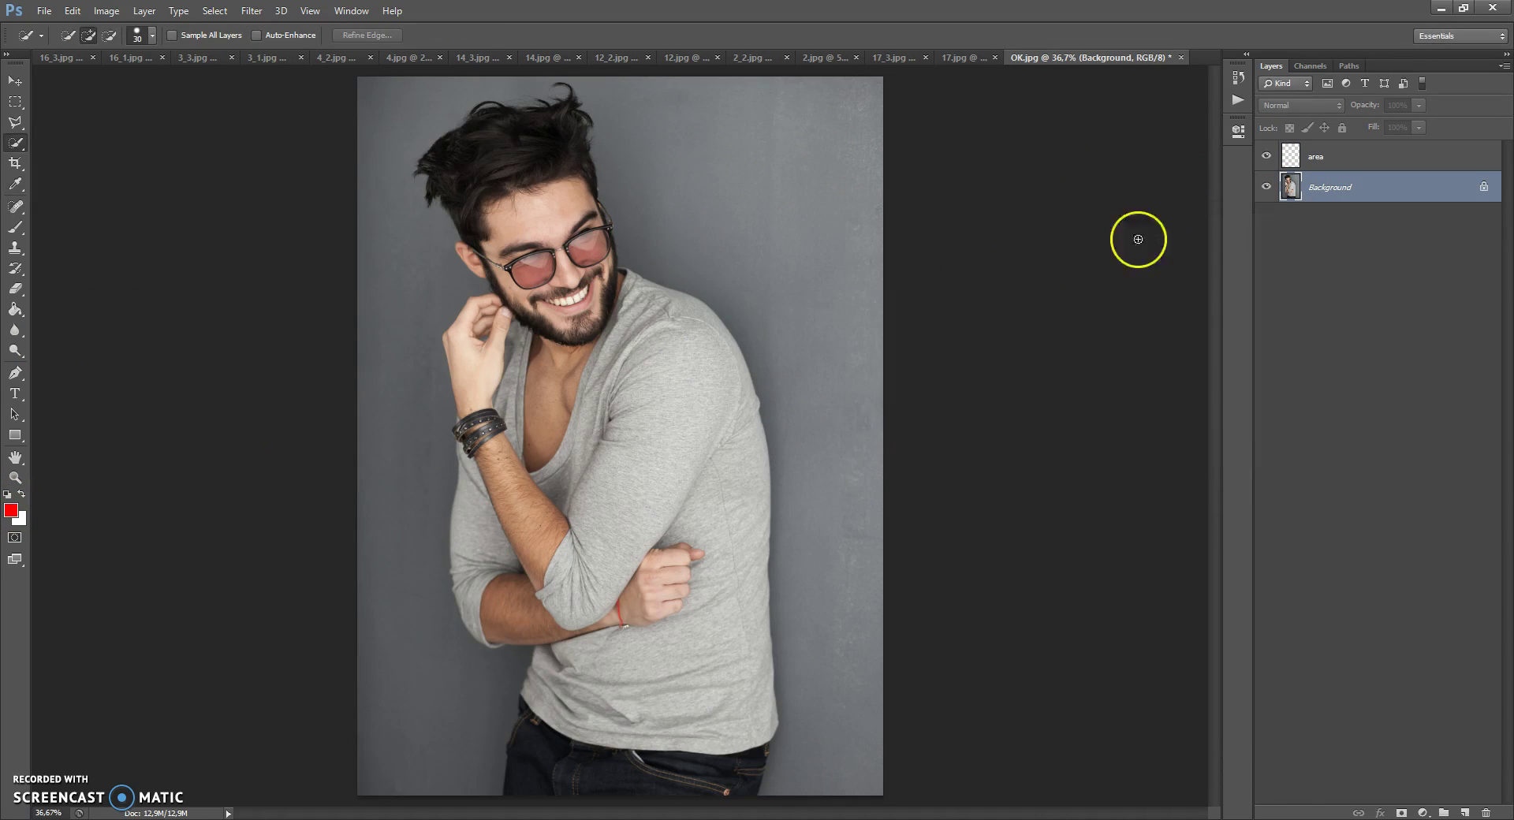
# - Quick-select the grey backdrop all around the man, subtracting his ear area from the selection
pyautogui.moveTo(778, 303); pyautogui.dragTo(714, 260)
pyautogui.moveTo(678, 207)
pyautogui.mouseDown()
pyautogui.moveTo(575, 83)
pyautogui.moveTo(434, 89)
pyautogui.moveTo(388, 127)
pyautogui.moveTo(369, 227)
pyautogui.moveTo(391, 503)
pyautogui.moveTo(537, 728)
pyautogui.moveTo(532, 768)
pyautogui.moveTo(559, 682)
pyautogui.moveTo(526, 782)
pyautogui.moveTo(564, 730)
pyautogui.moveTo(530, 686)
pyautogui.moveTo(538, 737)
pyautogui.moveTo(551, 711)
pyautogui.moveTo(537, 780)
pyautogui.mouseUp()
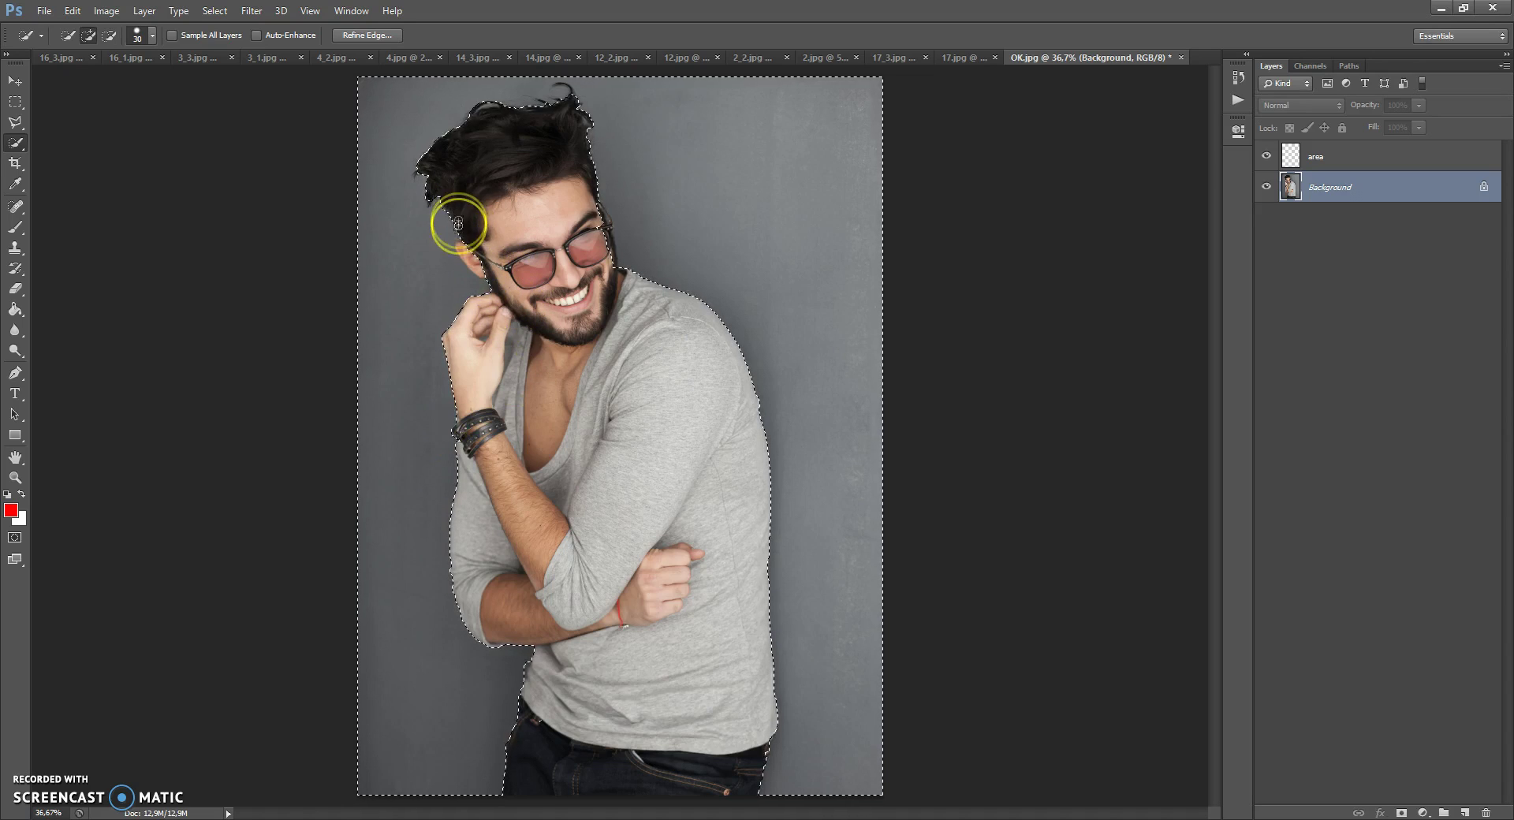
pyautogui.keyDown('alt'); pyautogui.click(465, 249); pyautogui.keyUp('alt')
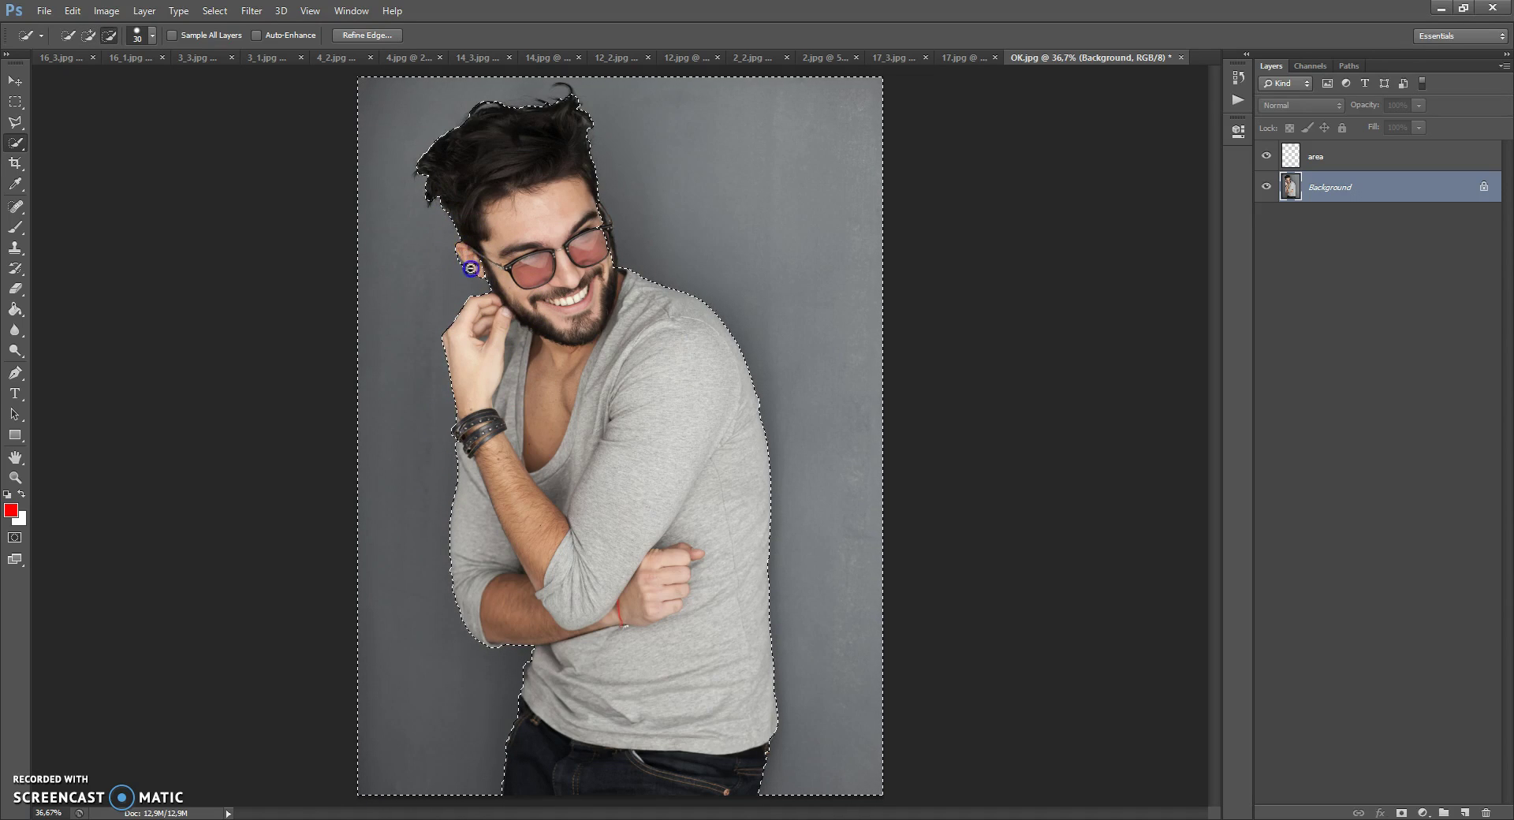
pyautogui.moveTo(494, 271)
pyautogui.mouseDown()
pyautogui.moveTo(579, 246)
pyautogui.moveTo(595, 208)
pyautogui.moveTo(614, 276)
pyautogui.moveTo(466, 253)
pyautogui.moveTo(461, 300)
pyautogui.moveTo(476, 278)
pyautogui.moveTo(601, 272)
pyautogui.moveTo(1100, 276)
pyautogui.mouseUp()
# - On the area layer, invert the selection, fill the man's silhouette with the red foreground color and deselect
pyautogui.click(1302, 157)
pyautogui.click(211, 13)
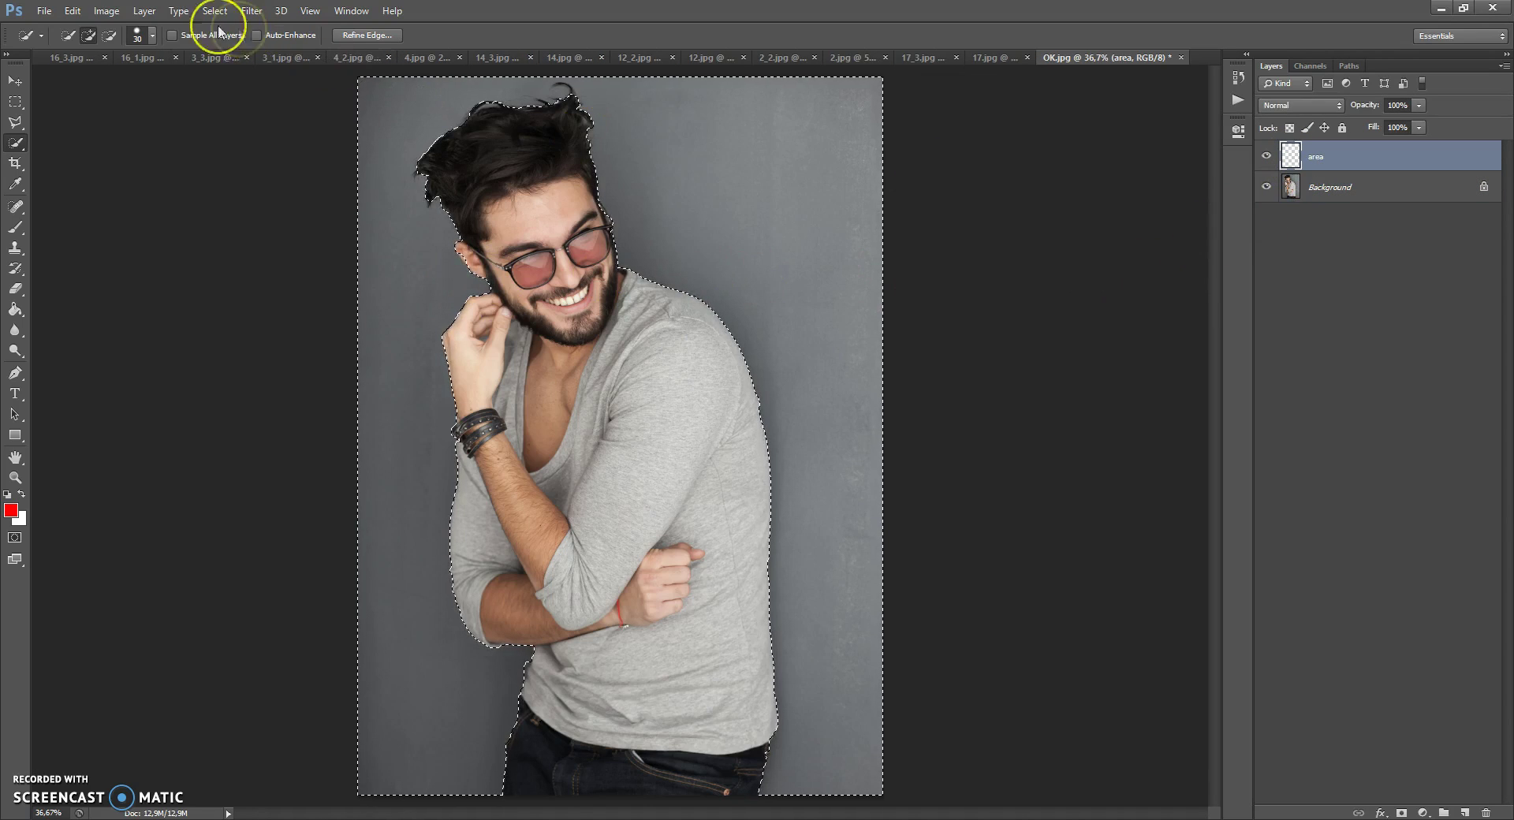
pyautogui.click(229, 72)
pyautogui.click(15, 309)
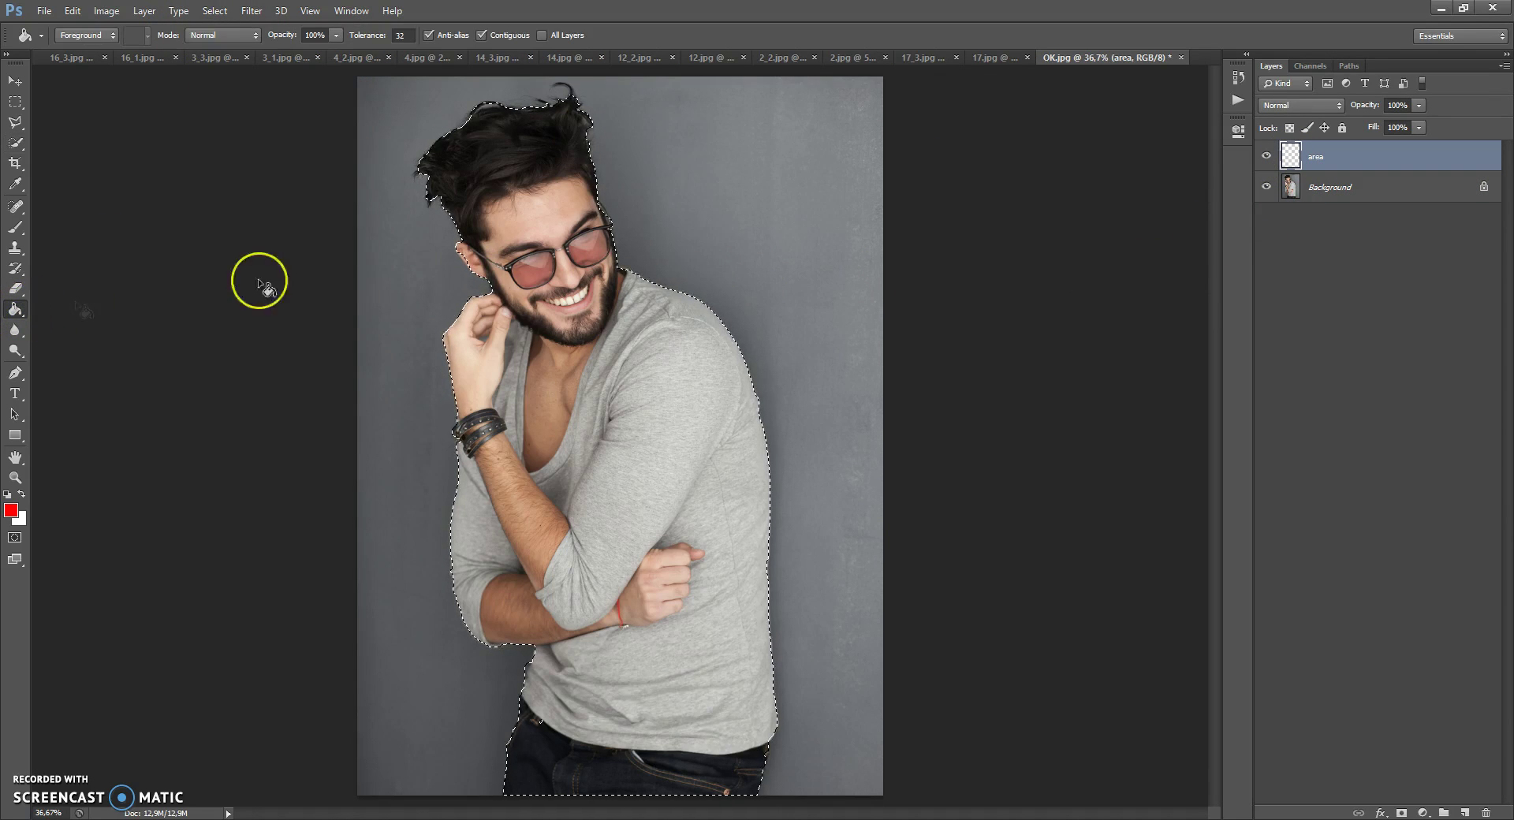
pyautogui.click(504, 253)
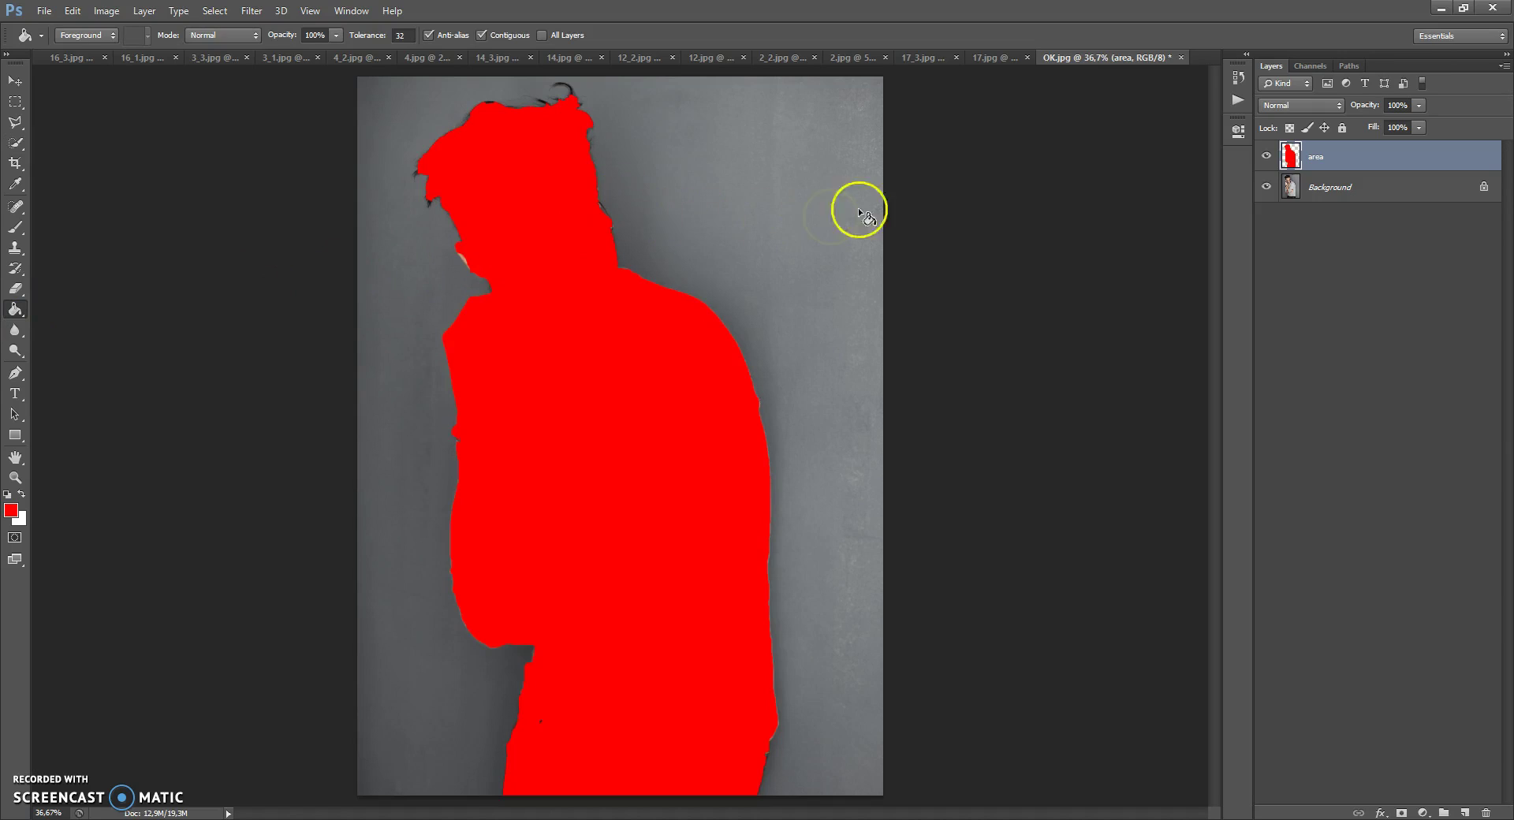
pyautogui.click(15, 81)
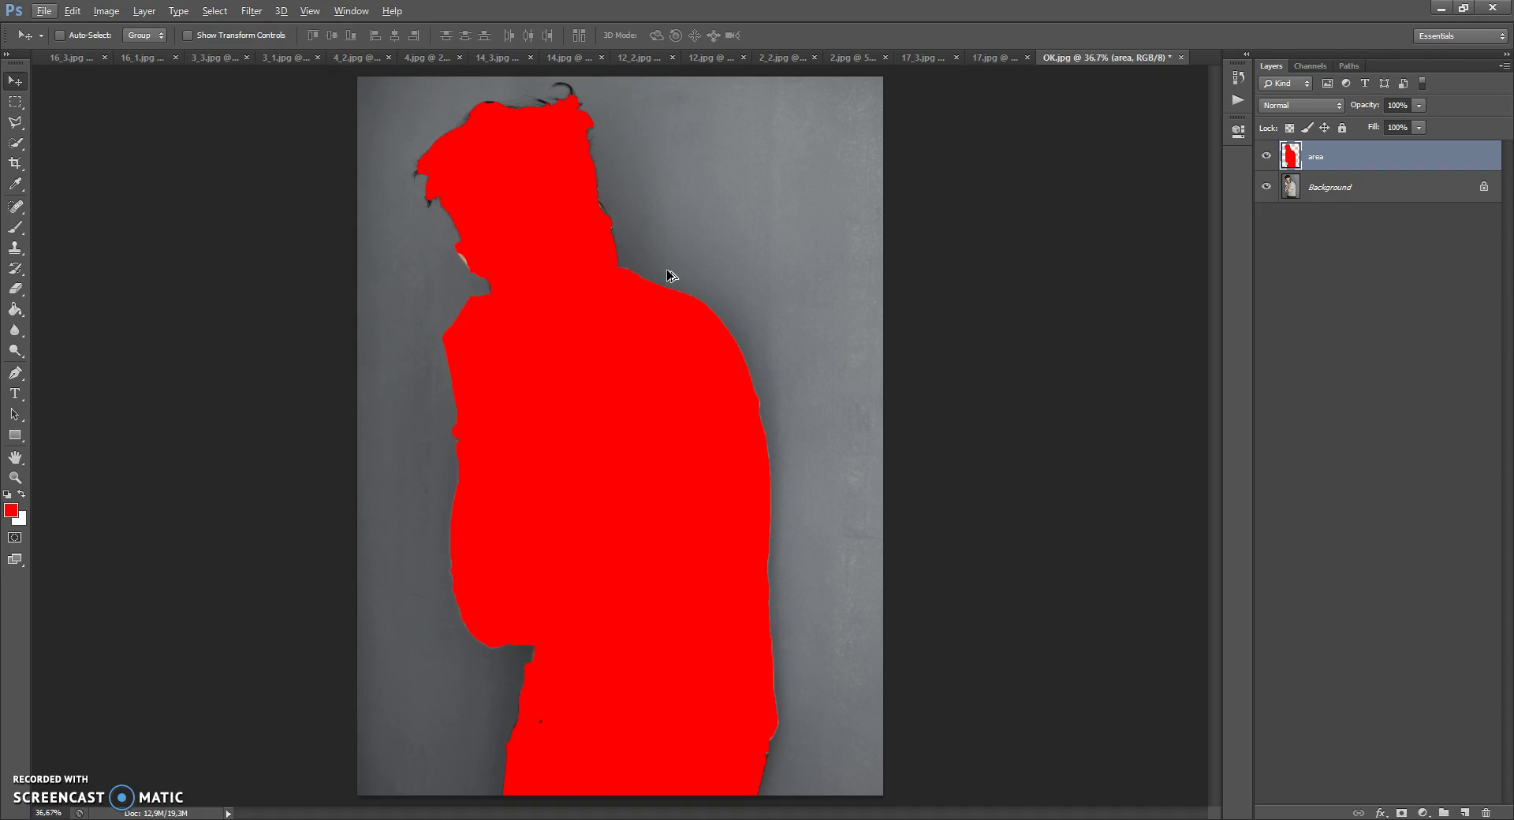
# - Show the Actions panel and select the Pen Sketch Photoshop action inside its expanded set
pyautogui.click(355, 13)
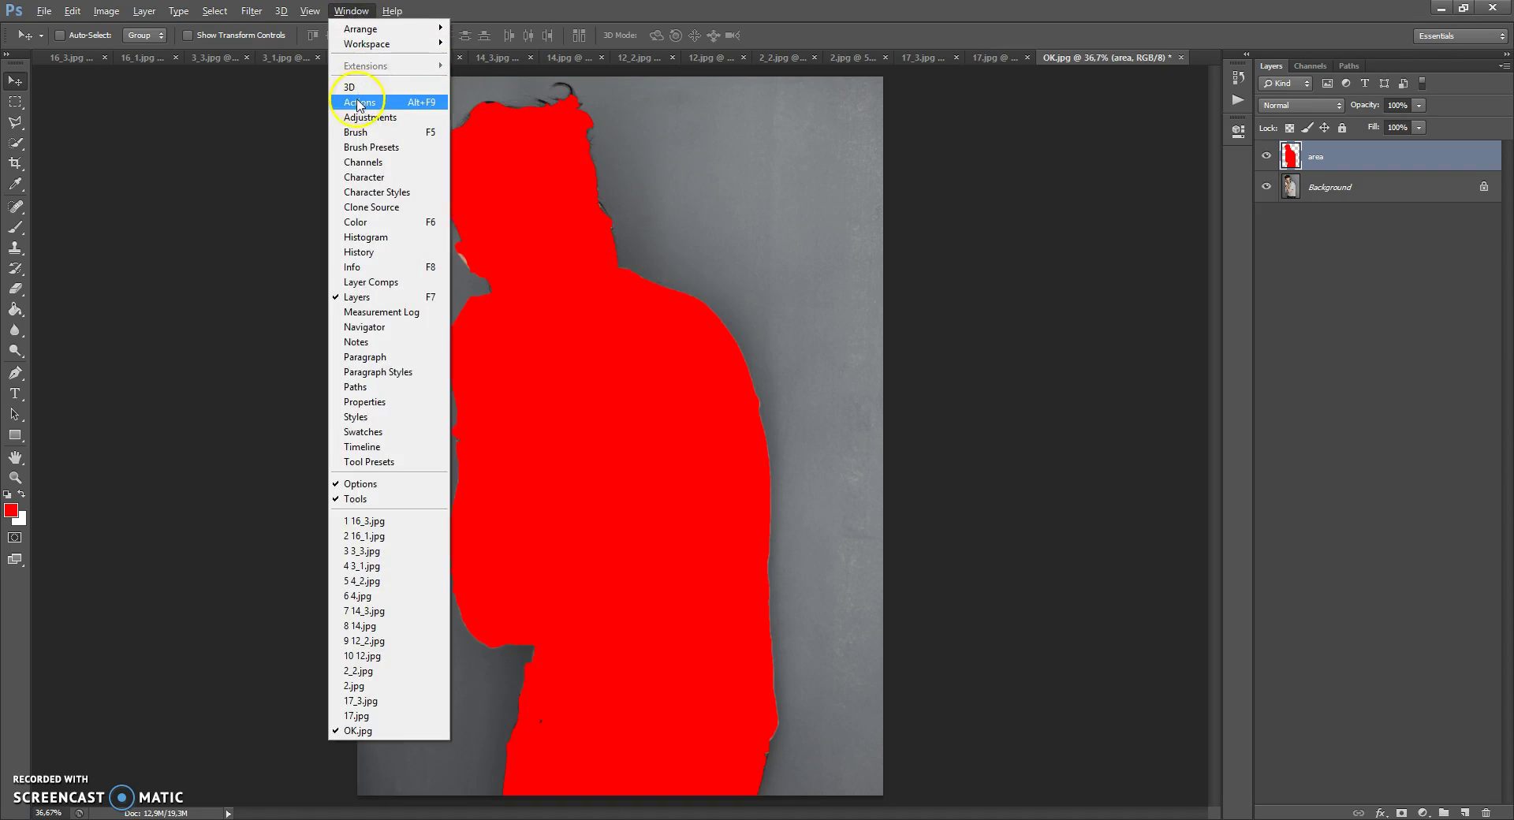
pyautogui.click(363, 104)
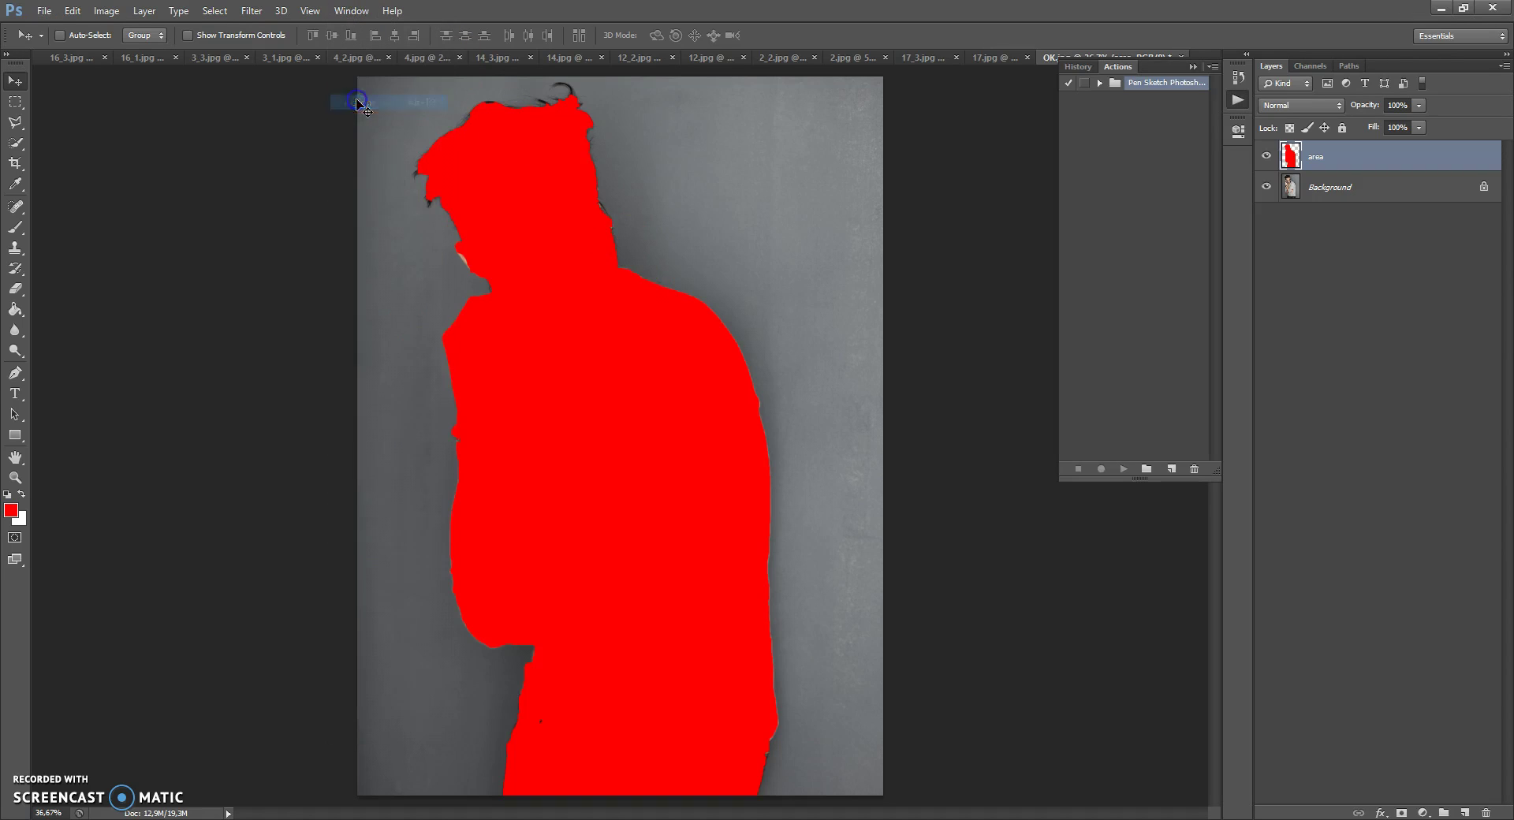
pyautogui.click(1100, 83)
pyautogui.click(1112, 99)
pyautogui.click(1149, 102)
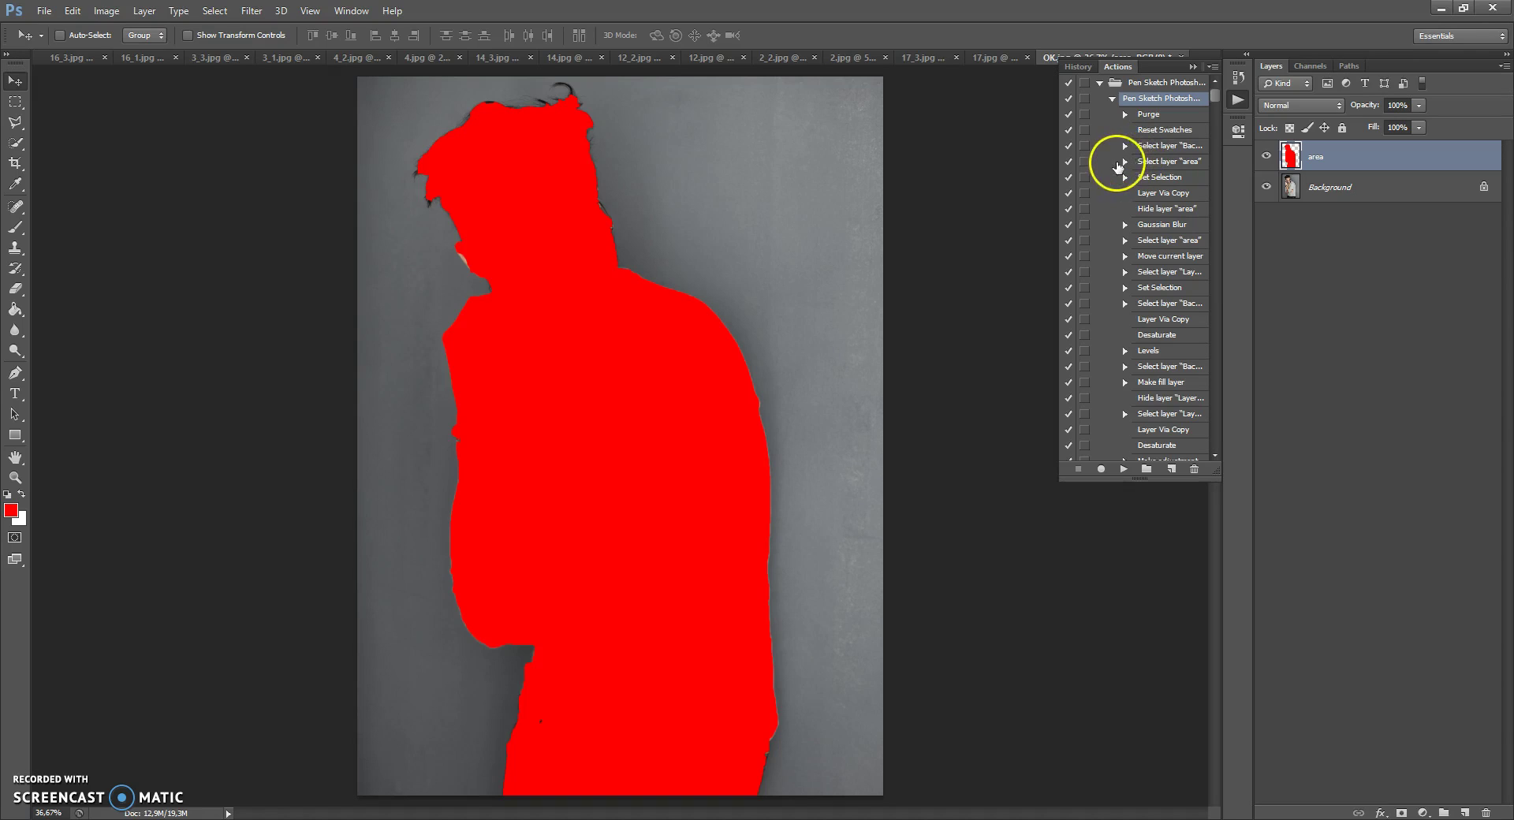
# - Activate the Brush tool, run the selected Pen Sketch Photoshop action on the photo and collapse the Actions panel
pyautogui.click(17, 230)
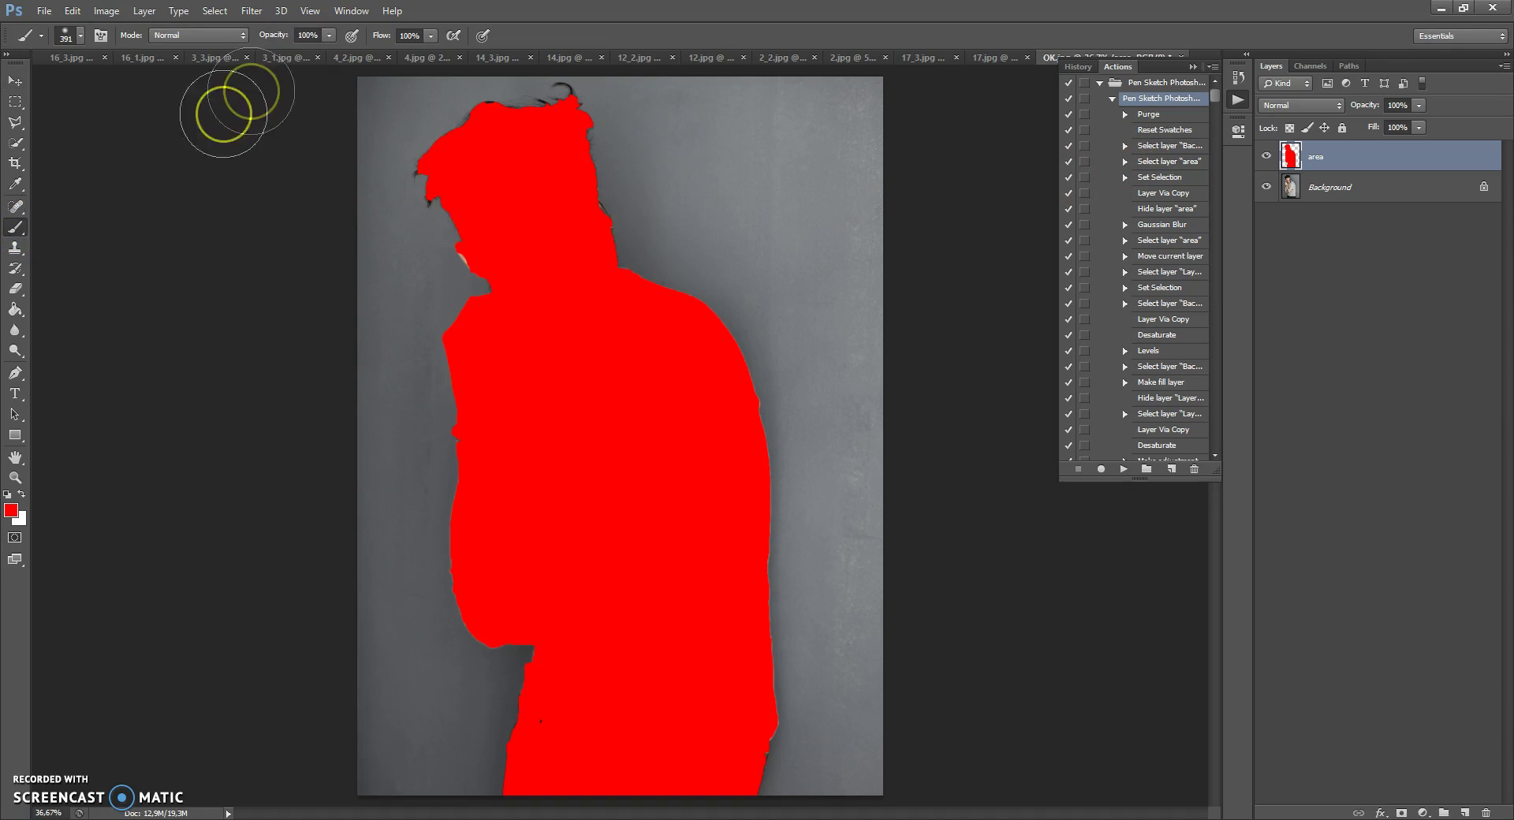
pyautogui.rightClick(16, 227)
pyautogui.click(79, 225)
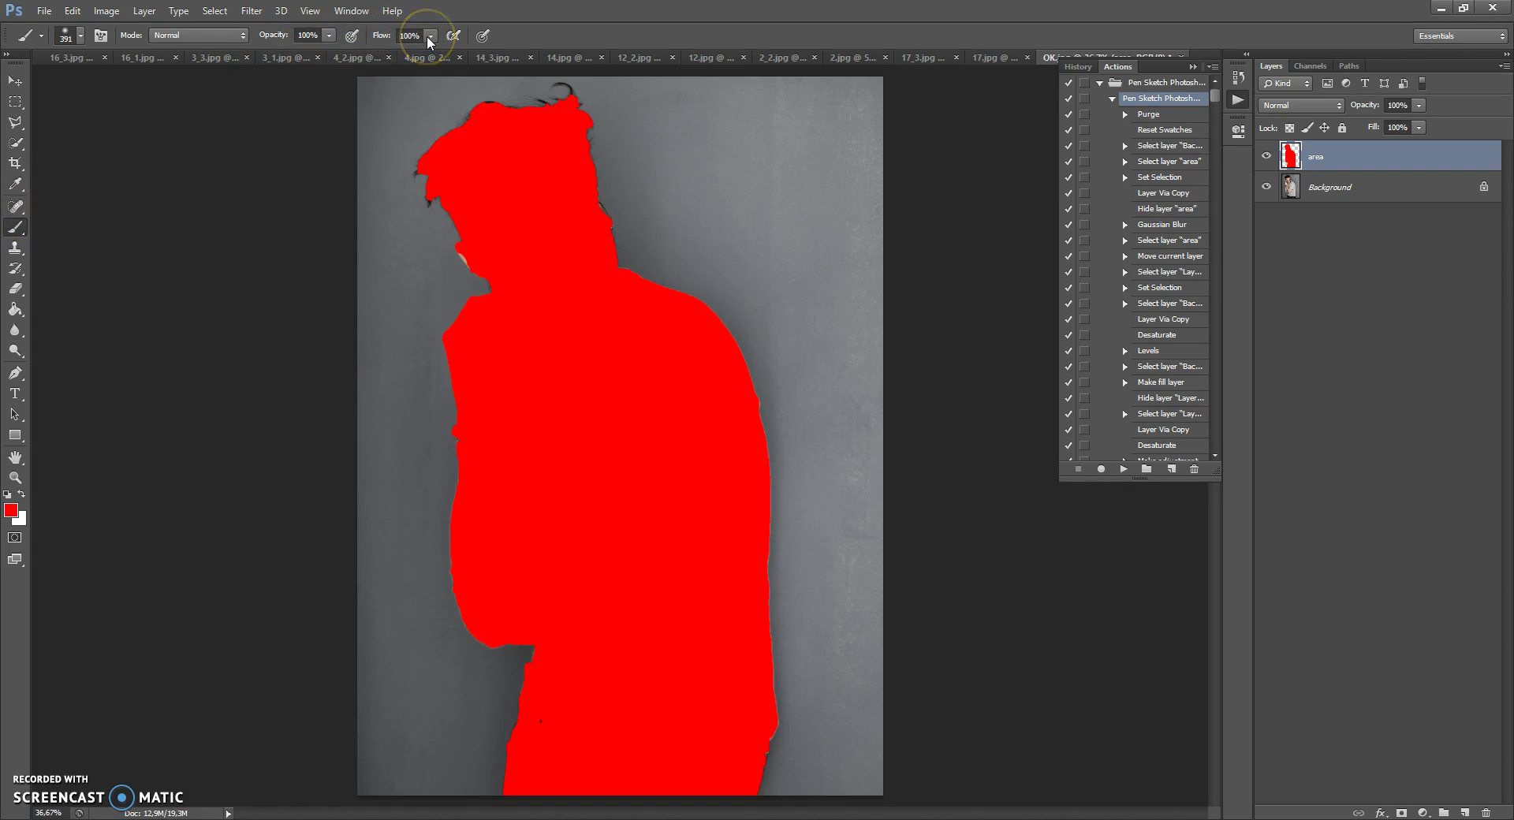
pyautogui.click(1124, 470)
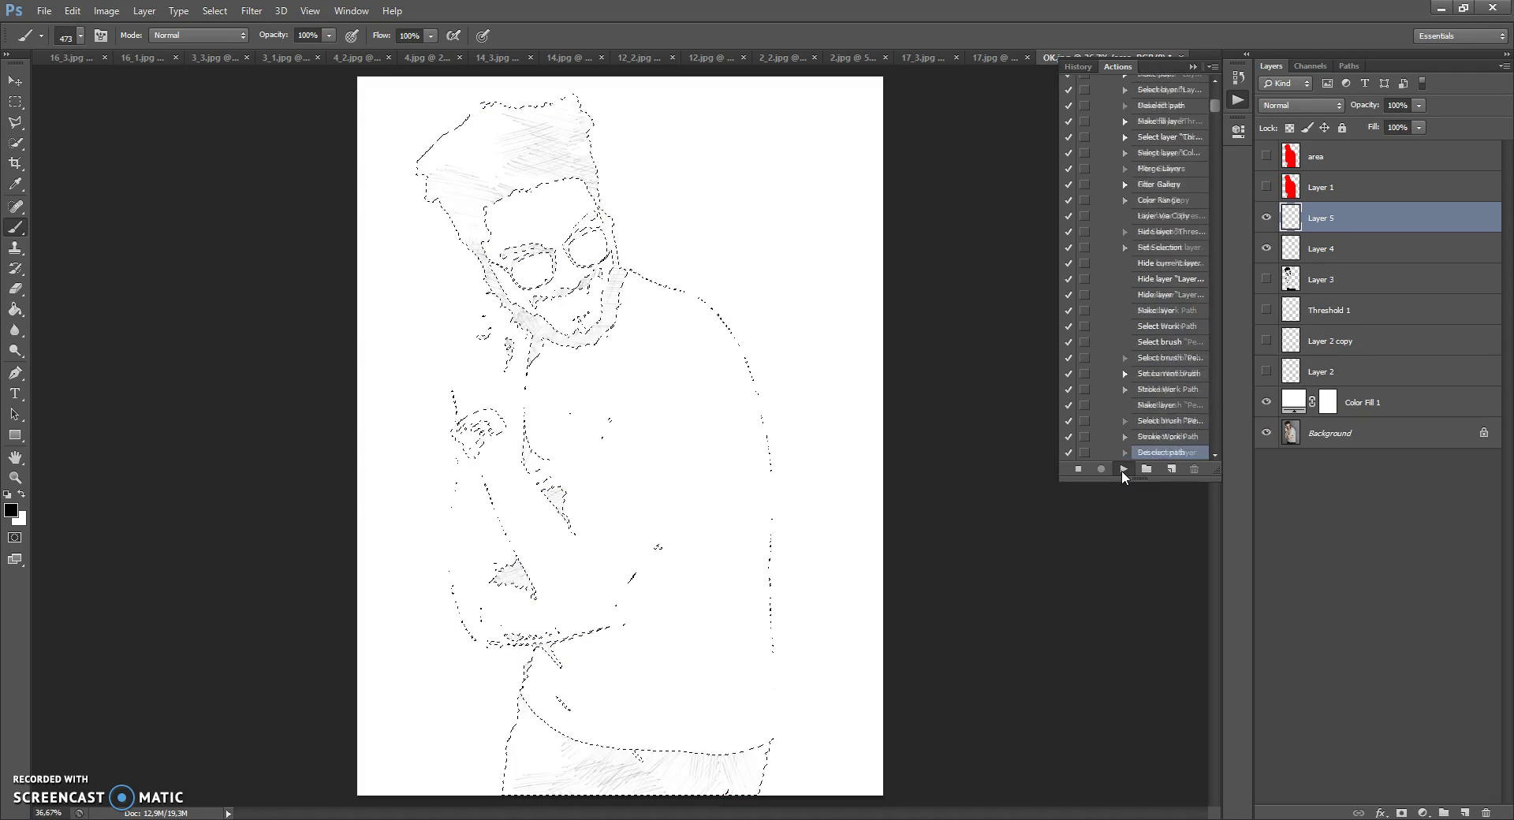
pyautogui.click(1121, 470)
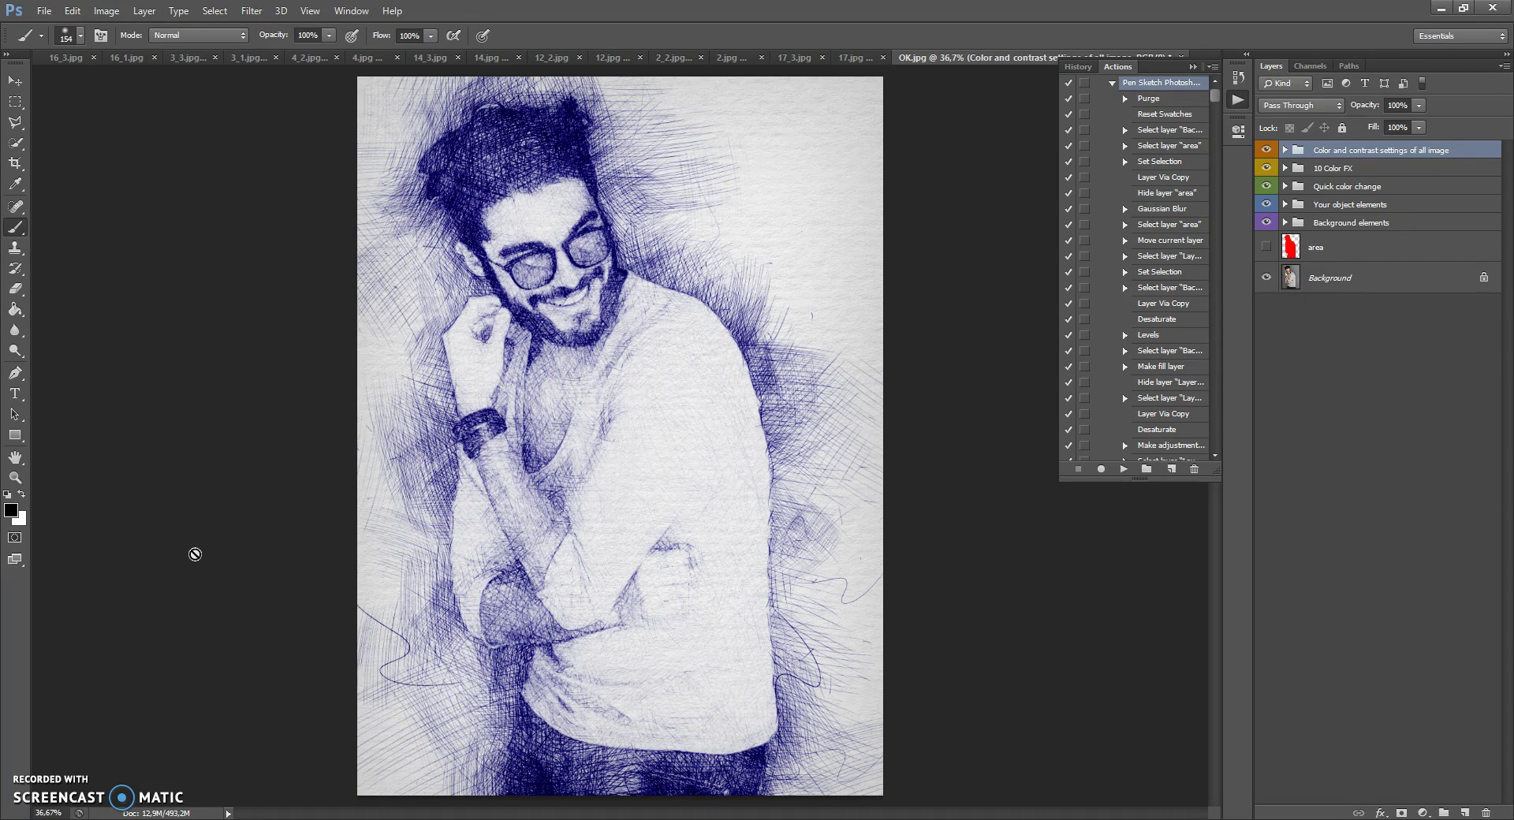
pyautogui.click(1193, 66)
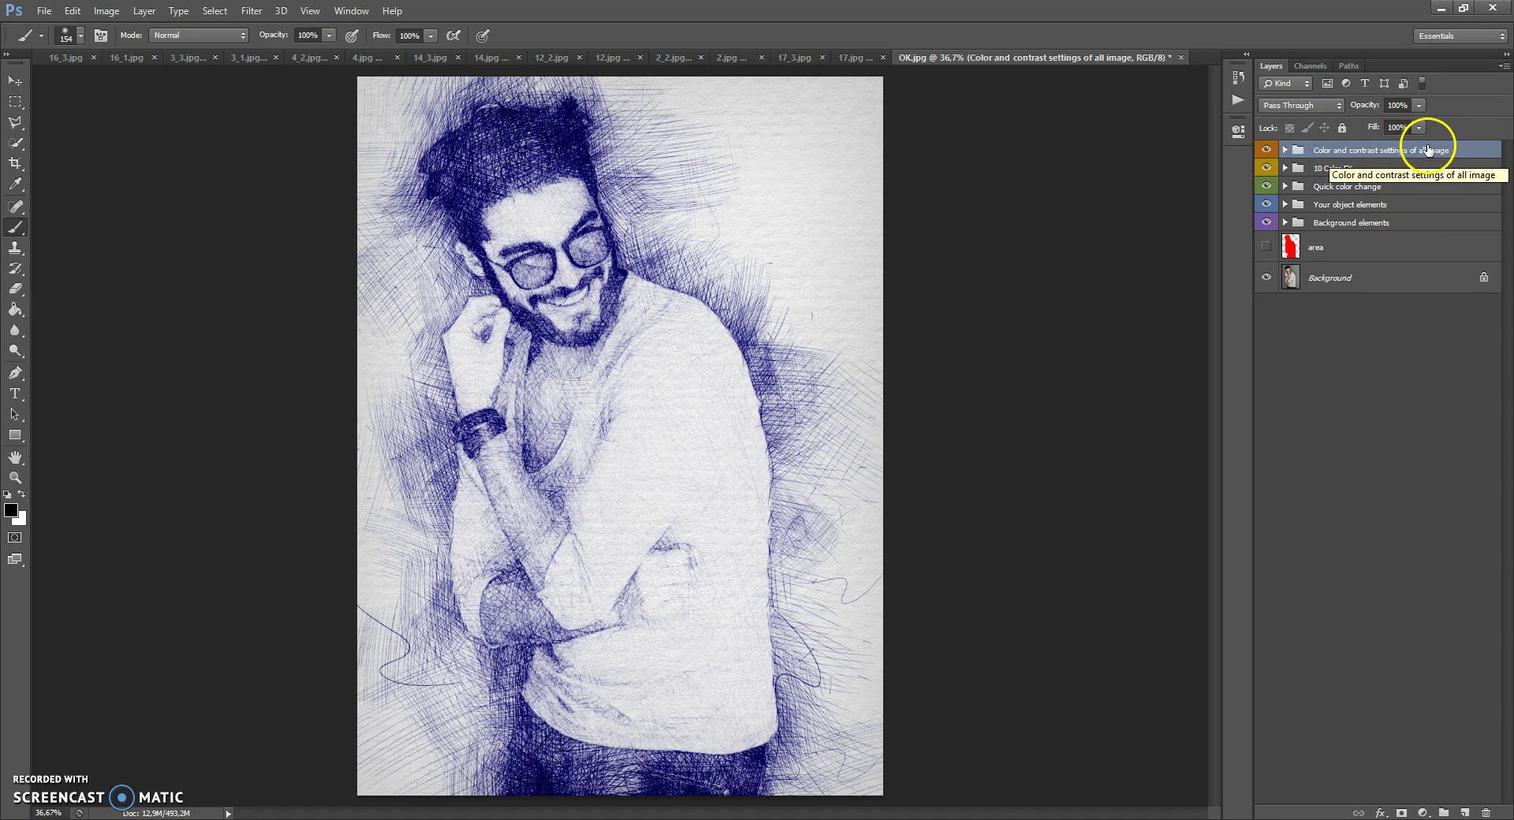
# - Expand the Background elements group and inspect the color options of its Background color fill layer
pyautogui.click(1291, 225)
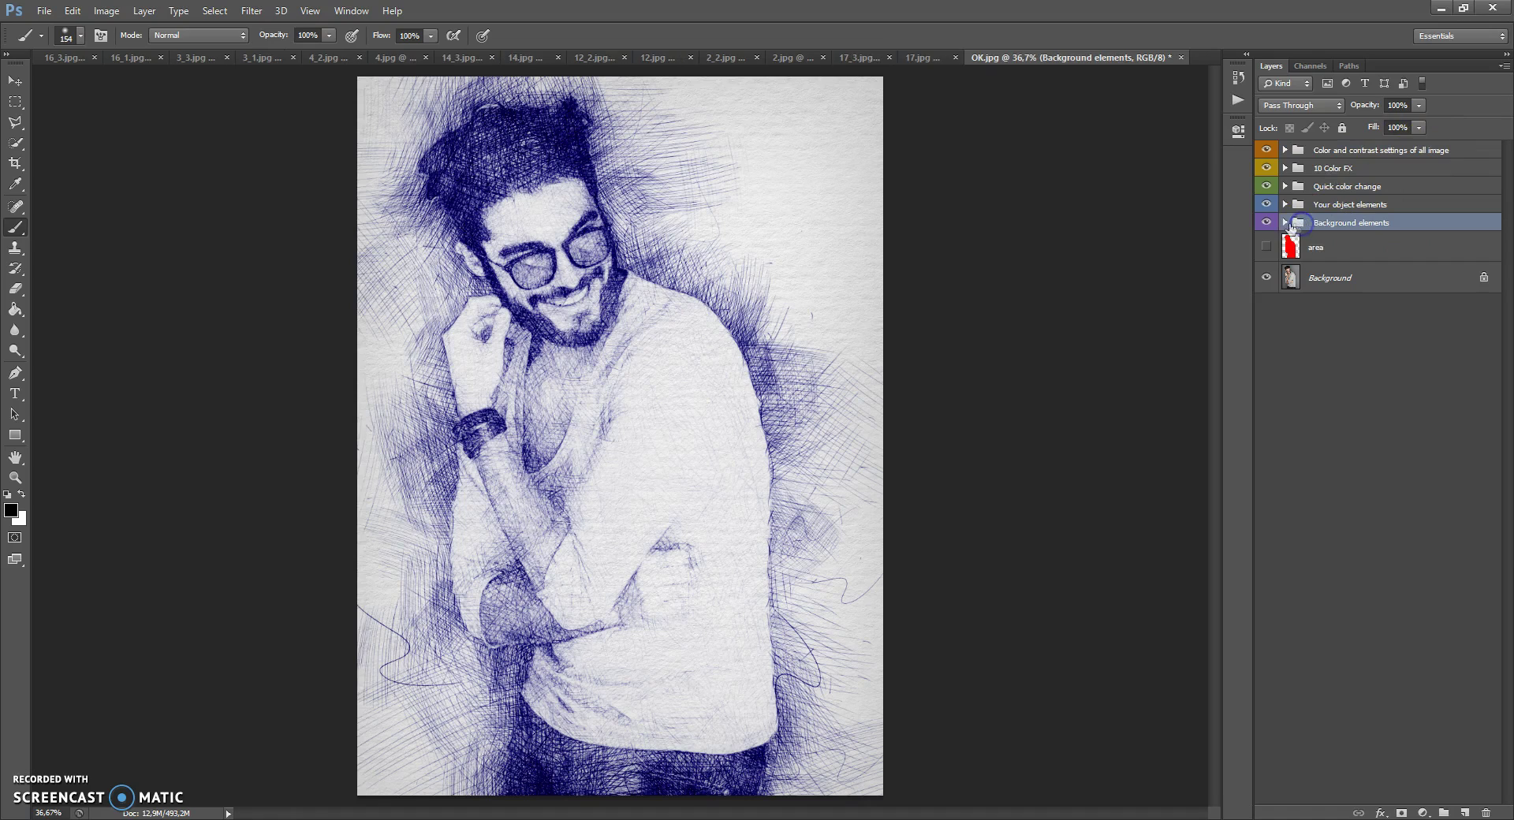
pyautogui.click(1285, 223)
pyautogui.click(1303, 356)
pyautogui.doubleClick(1305, 357)
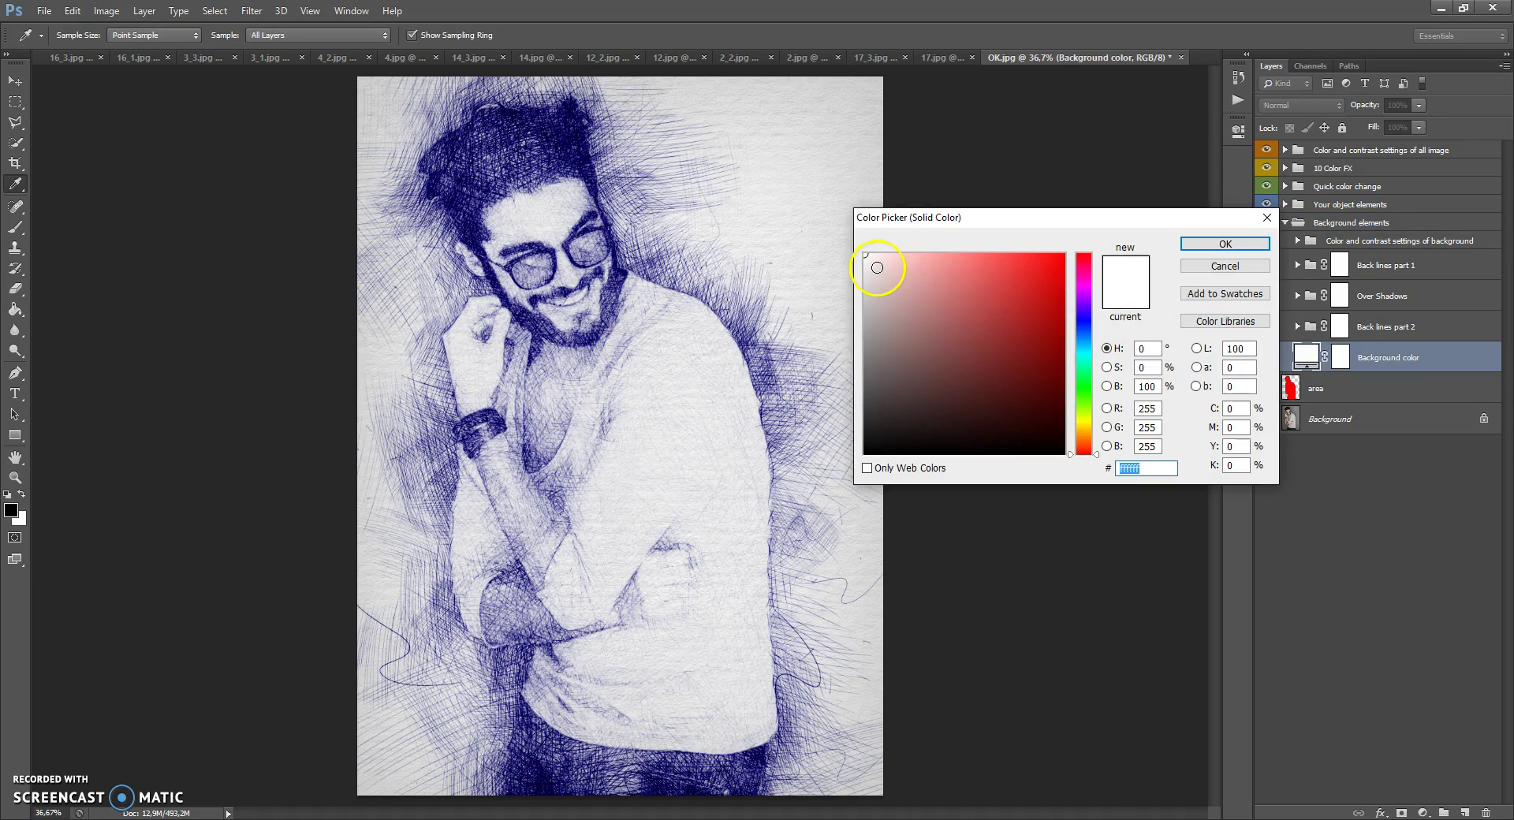
pyautogui.moveTo(877, 267)
pyautogui.mouseDown()
pyautogui.moveTo(830, 235)
pyautogui.moveTo(865, 264)
pyautogui.mouseUp()
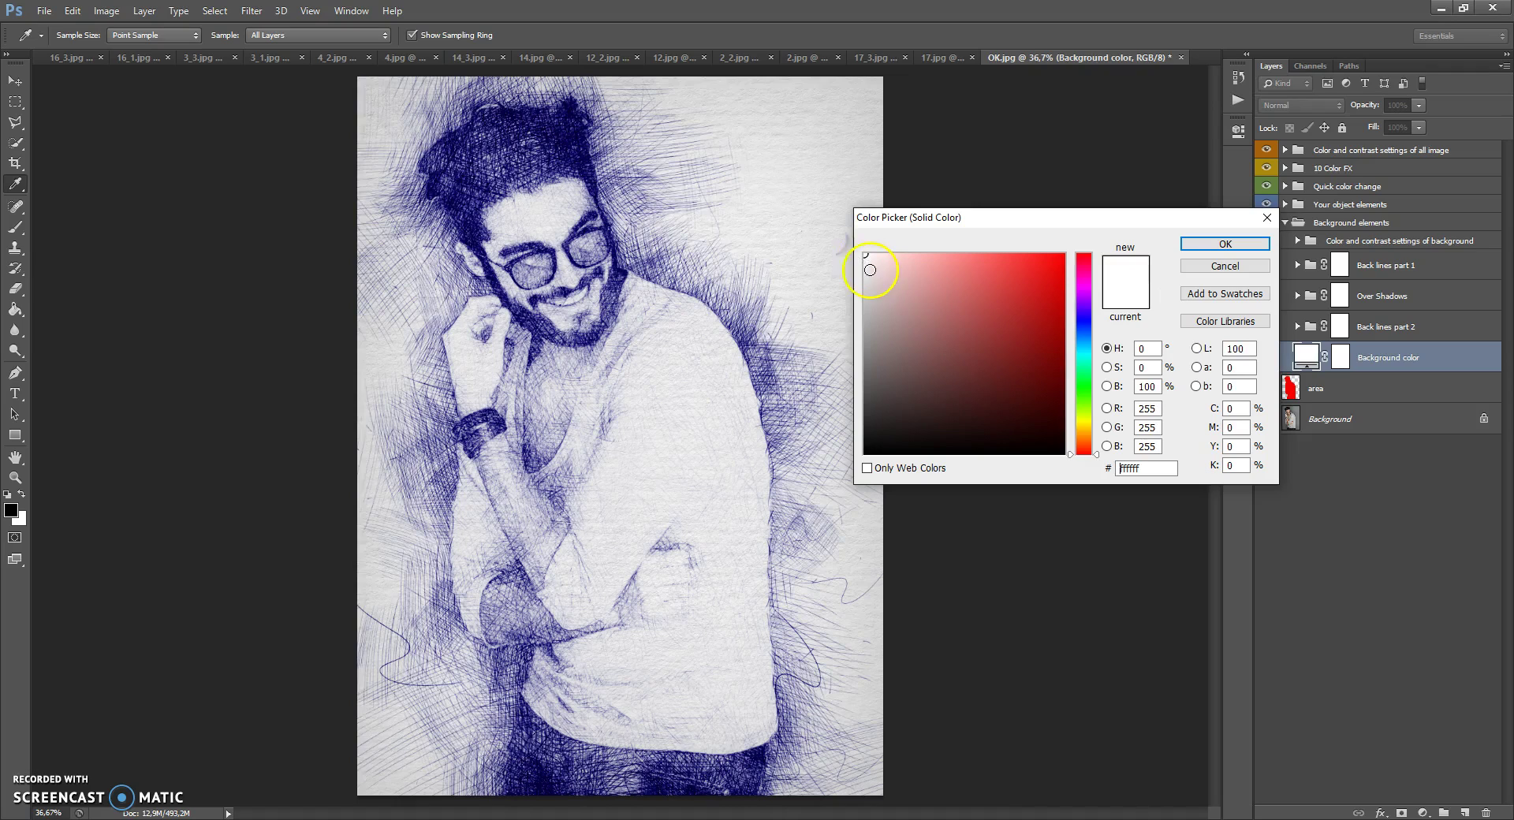
pyautogui.click(1222, 245)
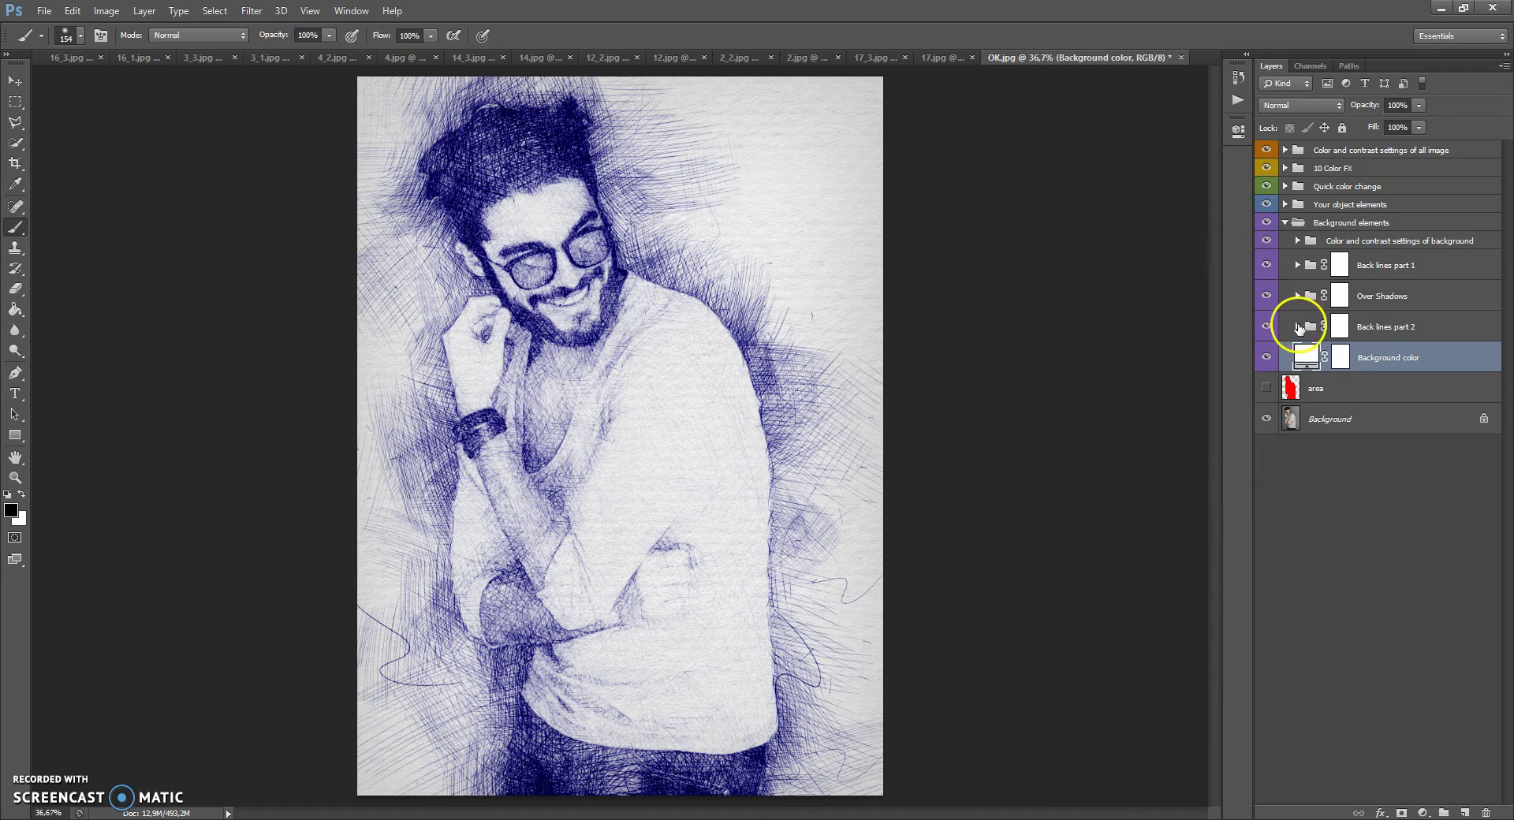
# - Go through the Back lines part 2, Over Shadows and Back lines part 1 groups of the Background elements
pyautogui.click(1311, 328)
pyautogui.click(1313, 297)
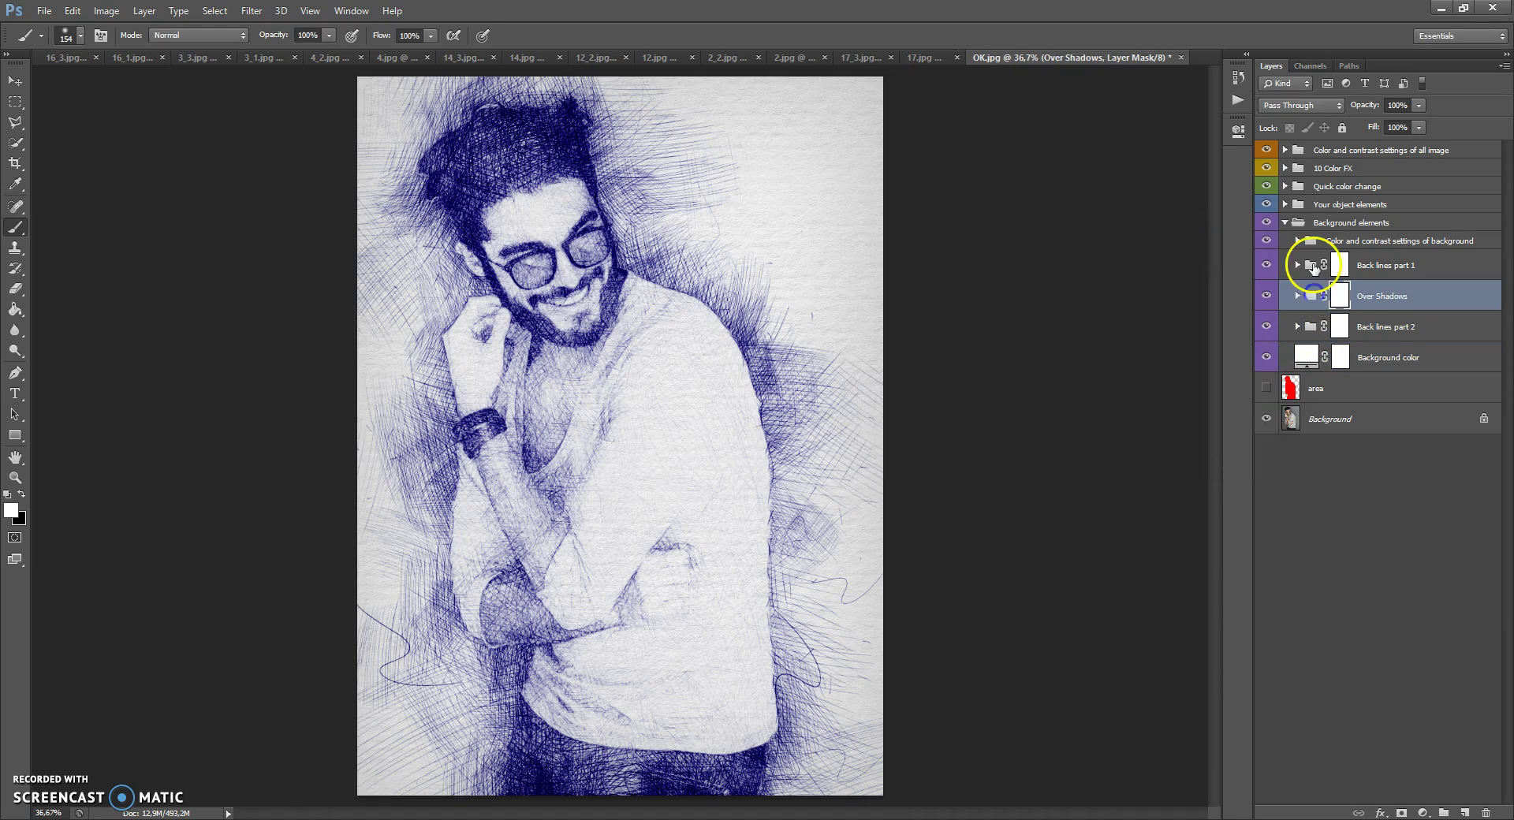
pyautogui.click(1314, 266)
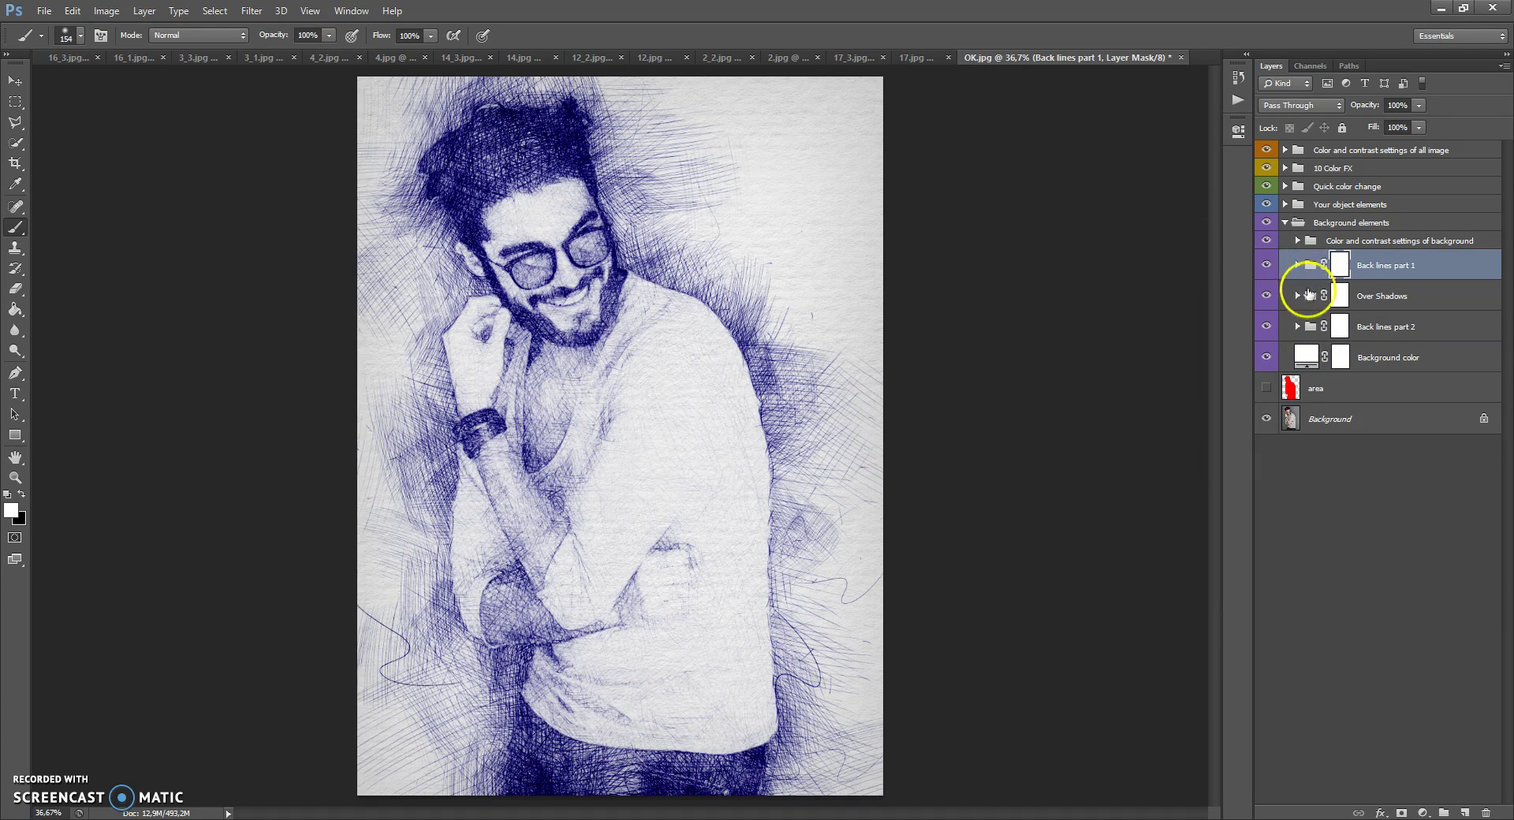
# - Look through the contents of the Back lines part 1, Over Shadows and Back lines part 2 groups
pyautogui.click(1298, 265)
pyautogui.click(1297, 265)
pyautogui.click(1299, 296)
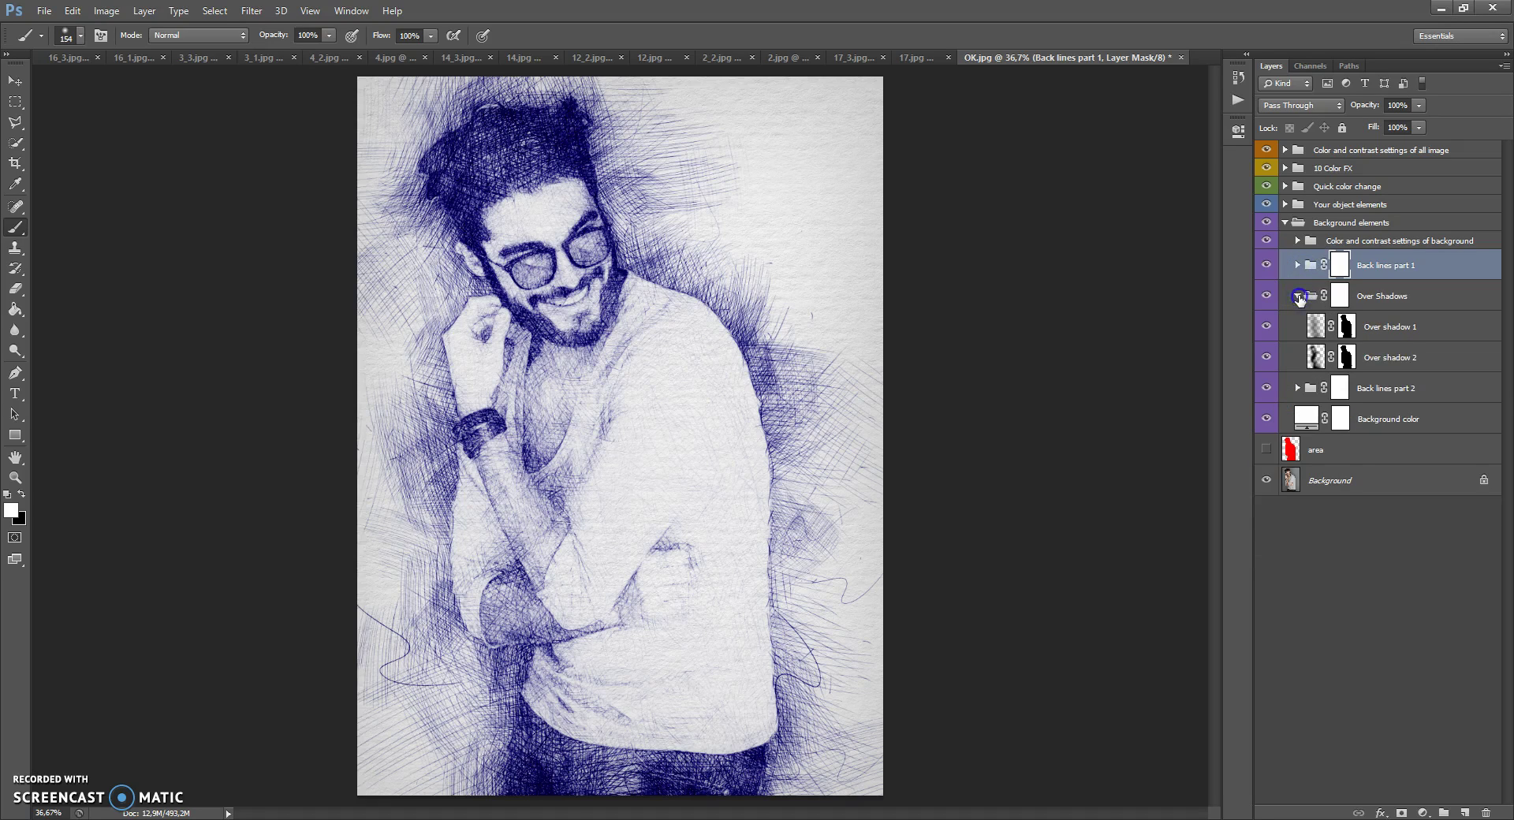
pyautogui.click(1299, 296)
pyautogui.click(1297, 327)
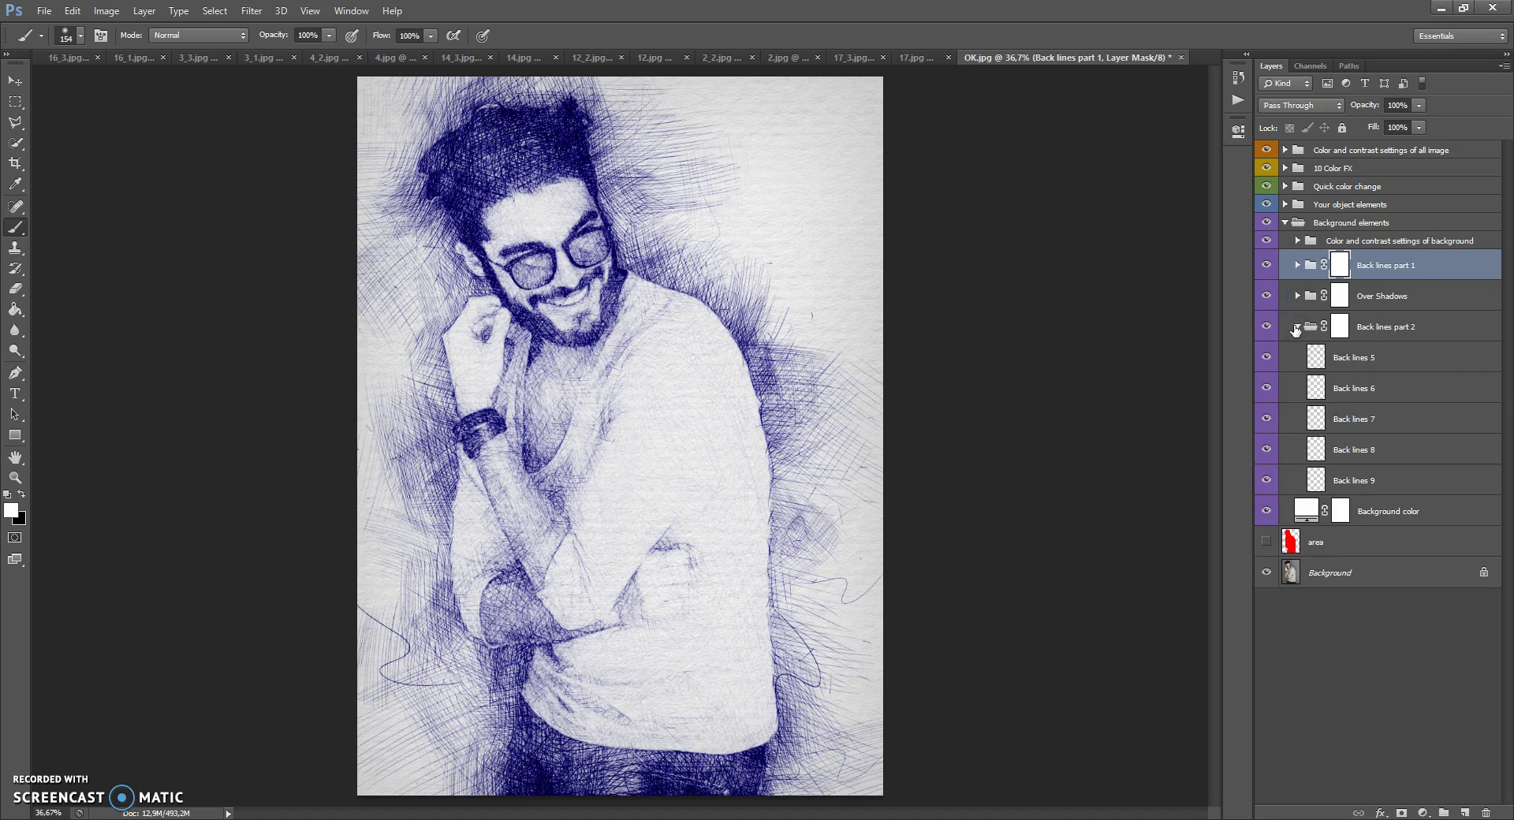
pyautogui.click(1296, 327)
# - Hide and reshow the Back lines part 2, Over Shadows and Back lines part 1 groups one at a time to compare their effect
pyautogui.click(1267, 327)
pyautogui.click(1267, 327)
pyautogui.click(1267, 296)
pyautogui.click(1267, 296)
pyautogui.click(1266, 268)
pyautogui.click(1267, 269)
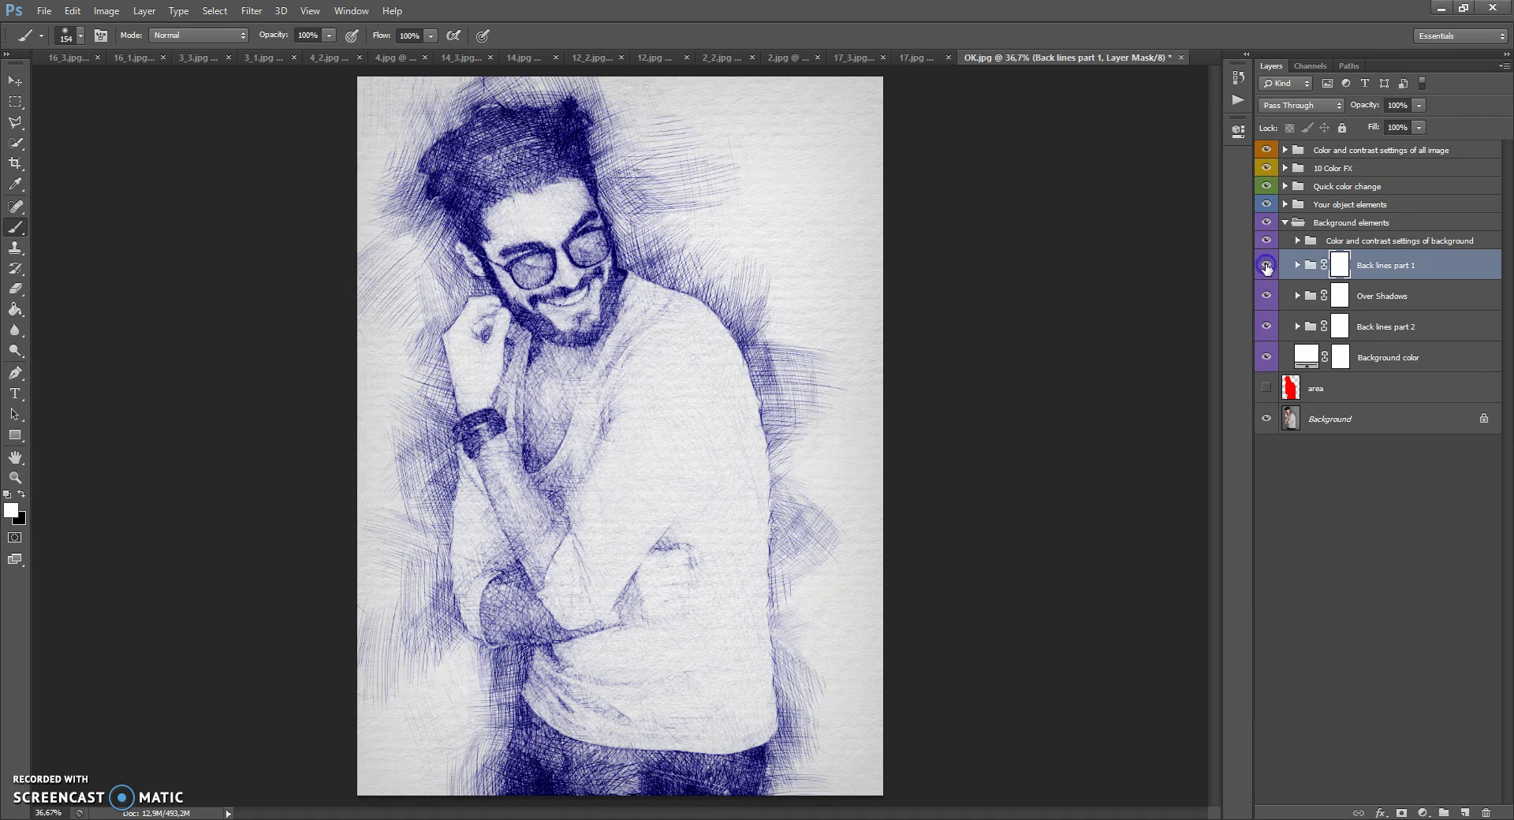
# - Go through the layer masks of the Back lines part 1, Over Shadows and Back lines part 2 groups
pyautogui.click(1309, 272)
pyautogui.click(1310, 265)
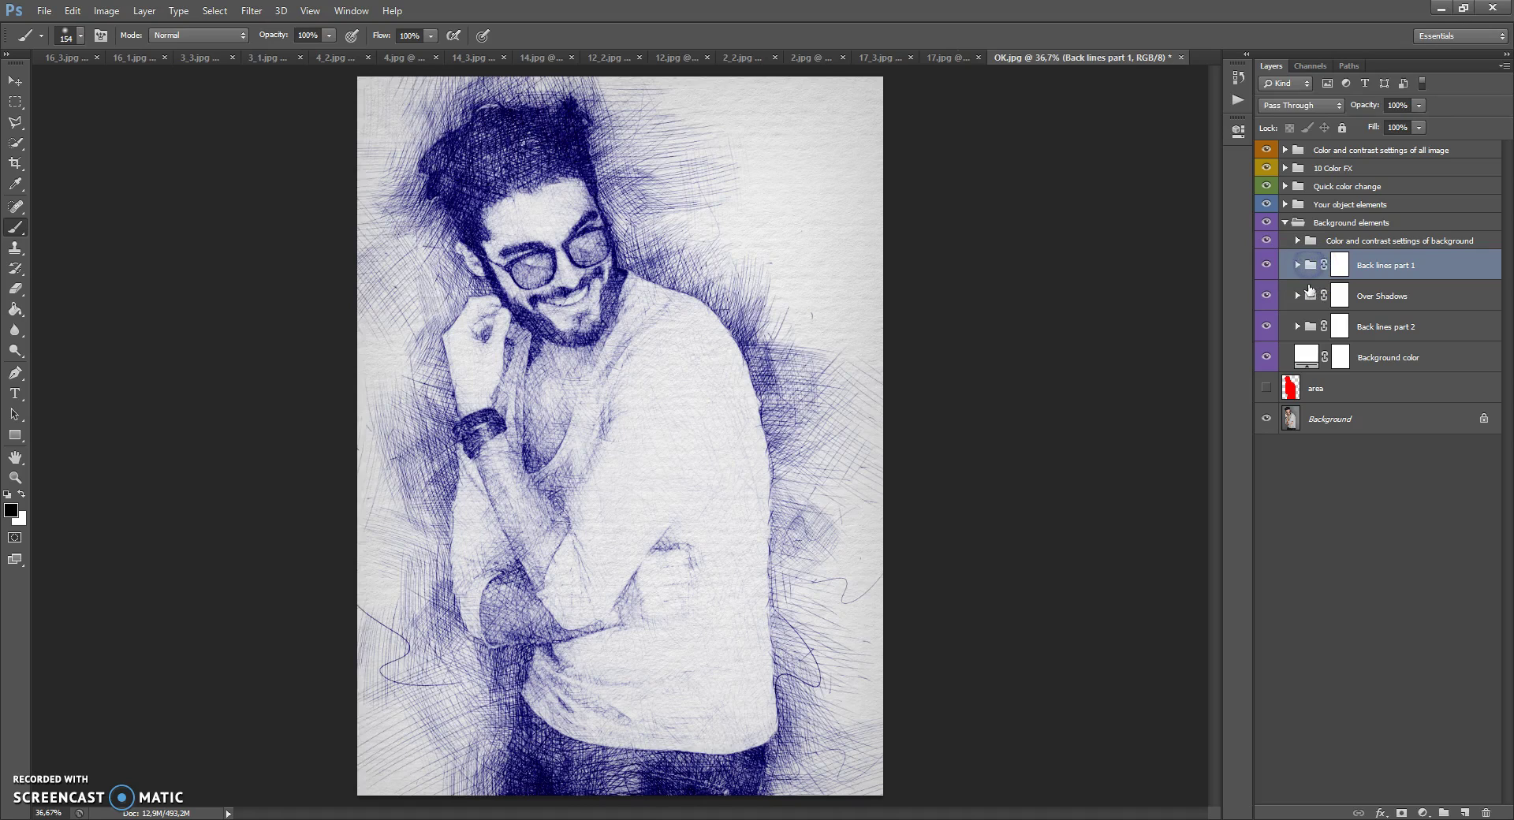
pyautogui.click(1340, 295)
pyautogui.click(1345, 327)
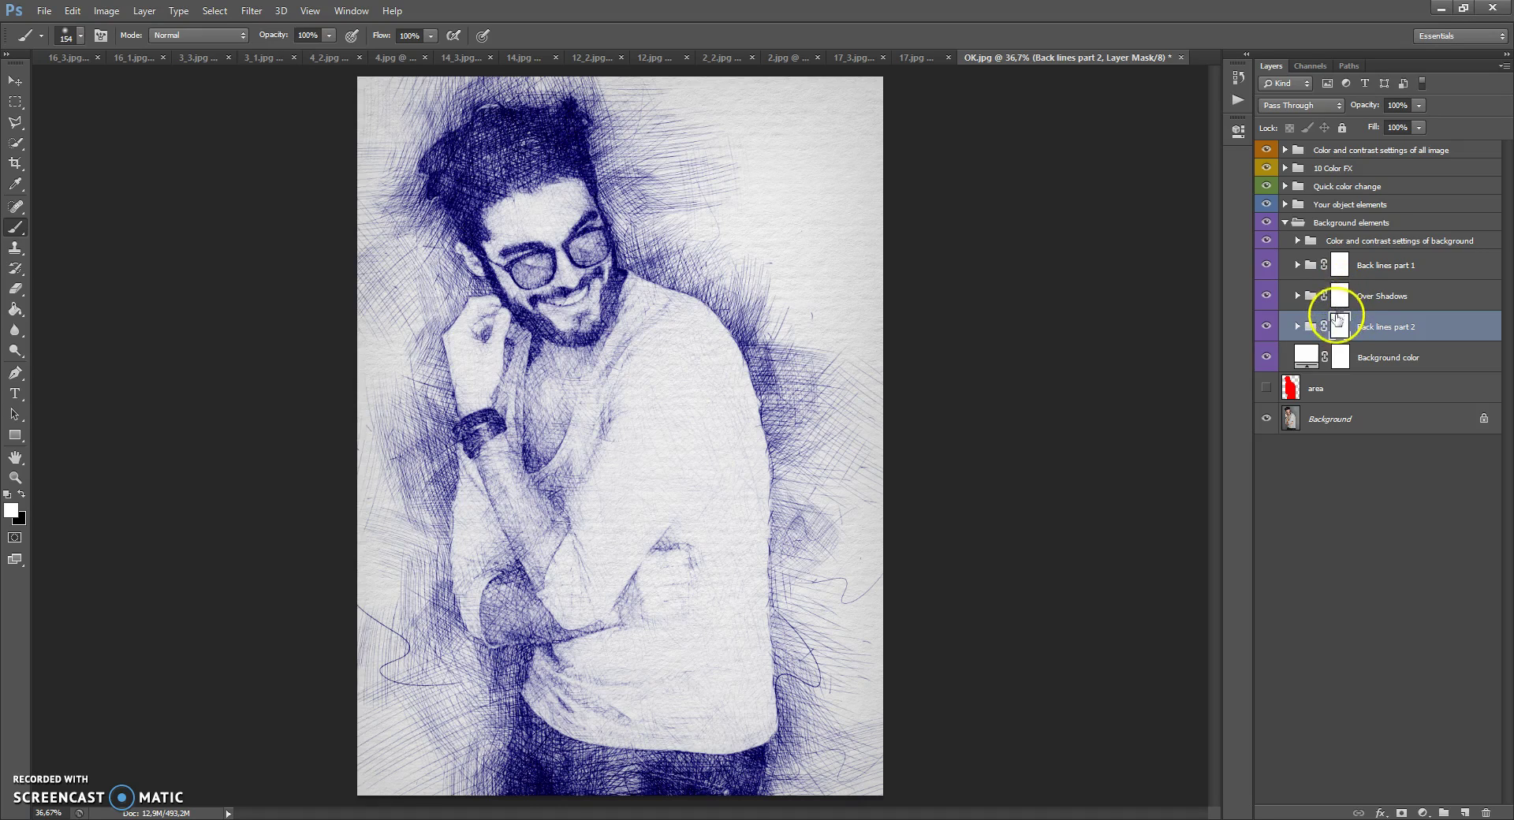
pyautogui.click(1338, 266)
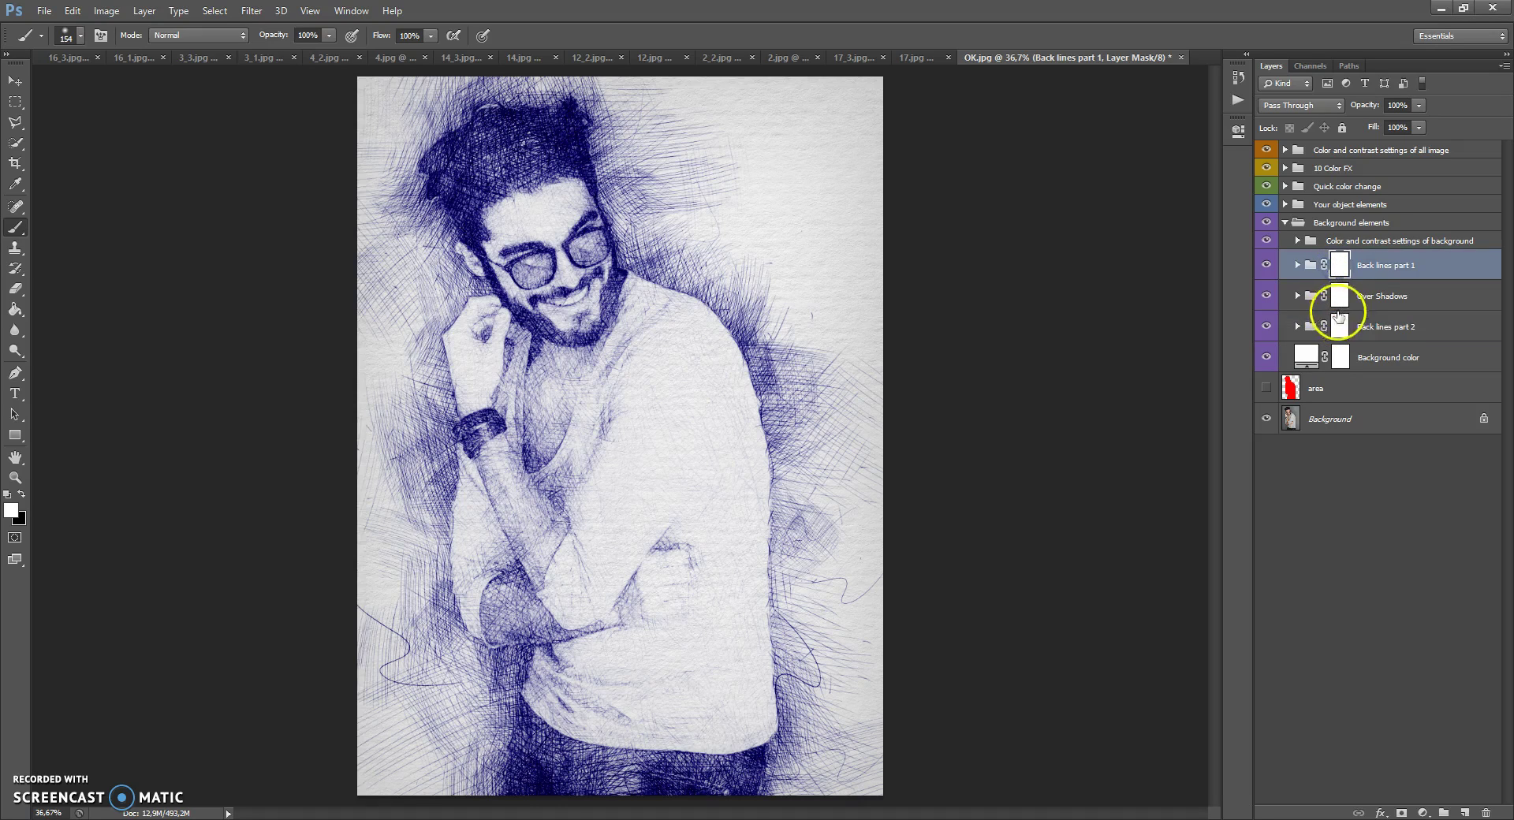
# - Paint black on the Back lines part 2 mask with a 319 px brush to hide lines along the right of the figure
pyautogui.click(1340, 323)
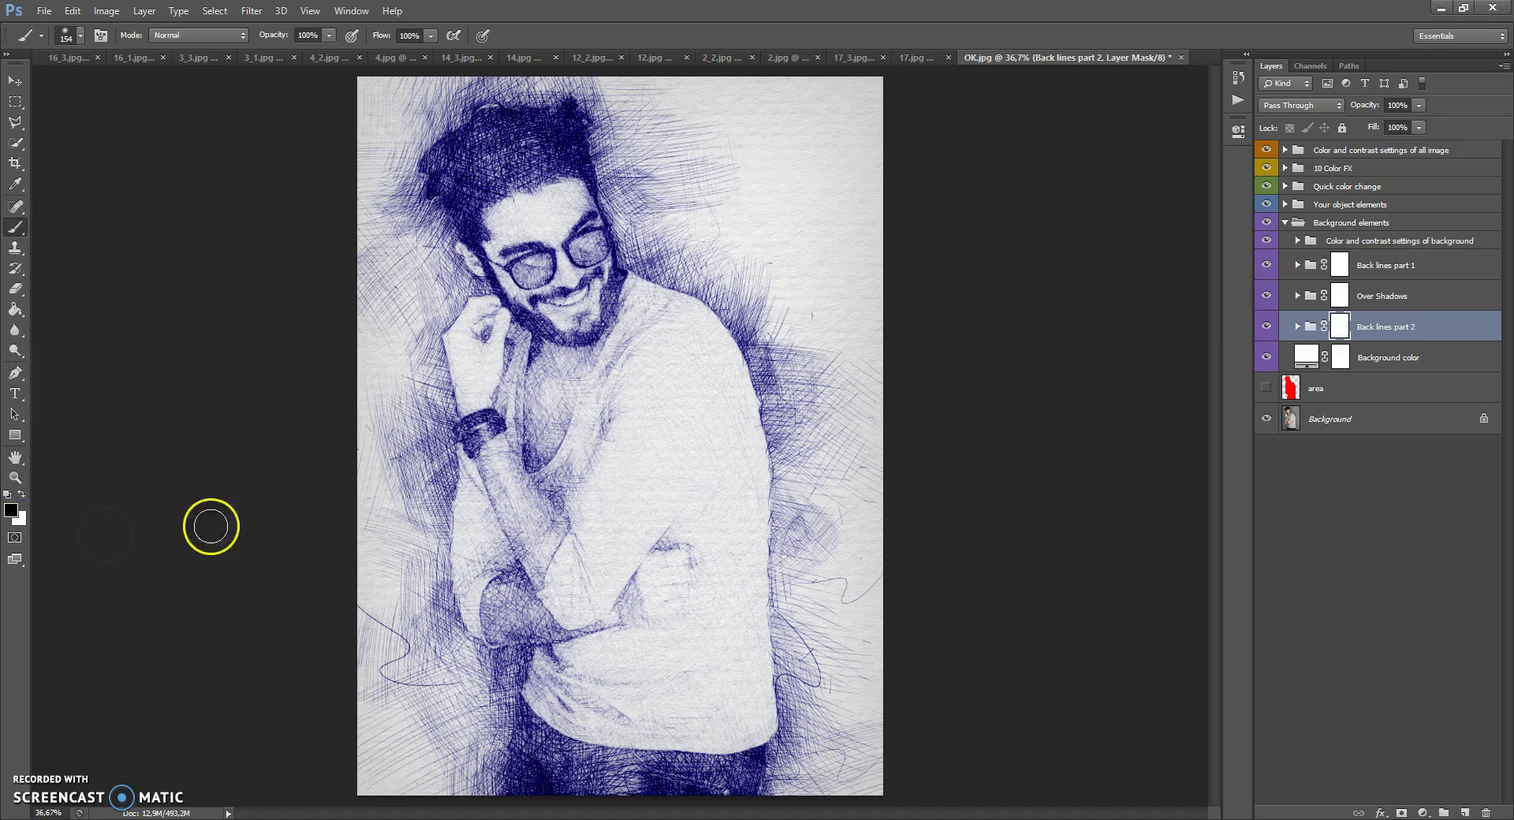
pyautogui.rightClick(541, 412)
pyautogui.moveTo(667, 451); pyautogui.dragTo(682, 451)
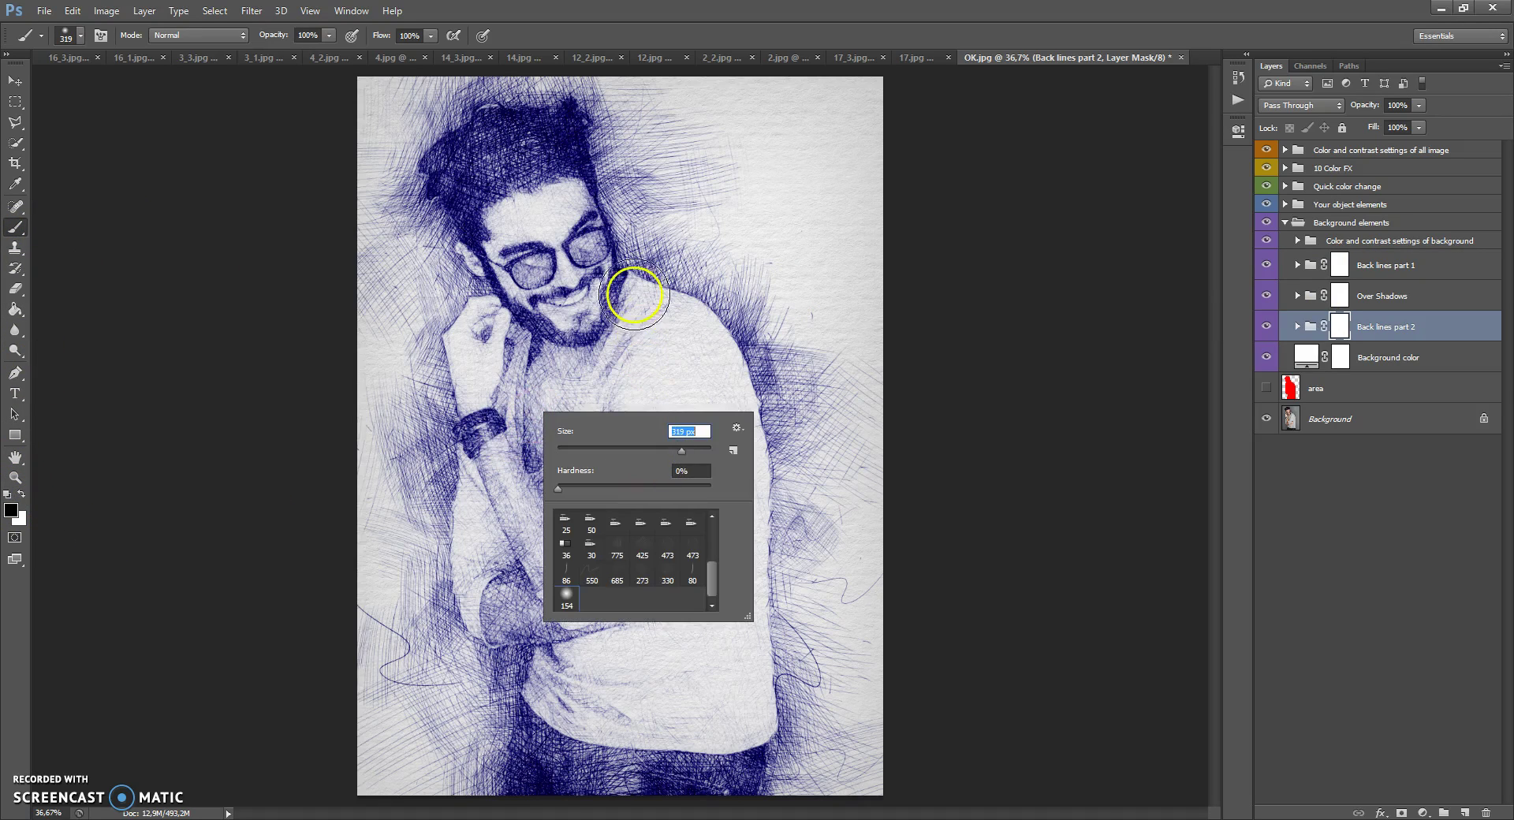
pyautogui.moveTo(669, 229)
pyautogui.mouseDown()
pyautogui.moveTo(642, 263)
pyautogui.moveTo(602, 145)
pyautogui.moveTo(534, 103)
pyautogui.moveTo(609, 149)
pyautogui.moveTo(801, 453)
pyautogui.moveTo(777, 652)
pyautogui.moveTo(802, 618)
pyautogui.mouseUp()
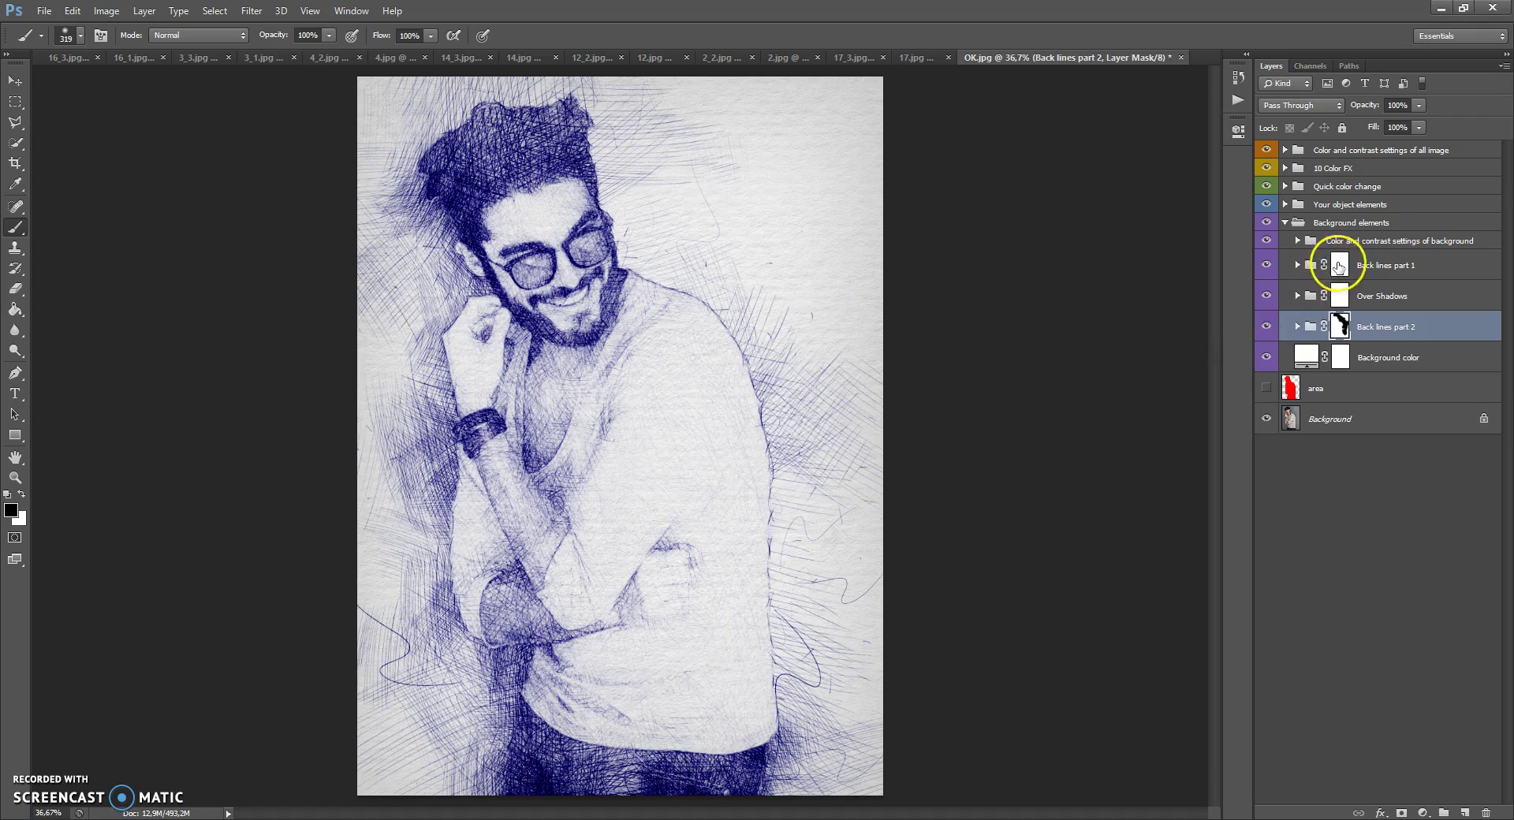
# - Hide strokes beside the head on the Back lines part 1 mask and shading beside the face on the Over Shadows mask
pyautogui.click(1338, 269)
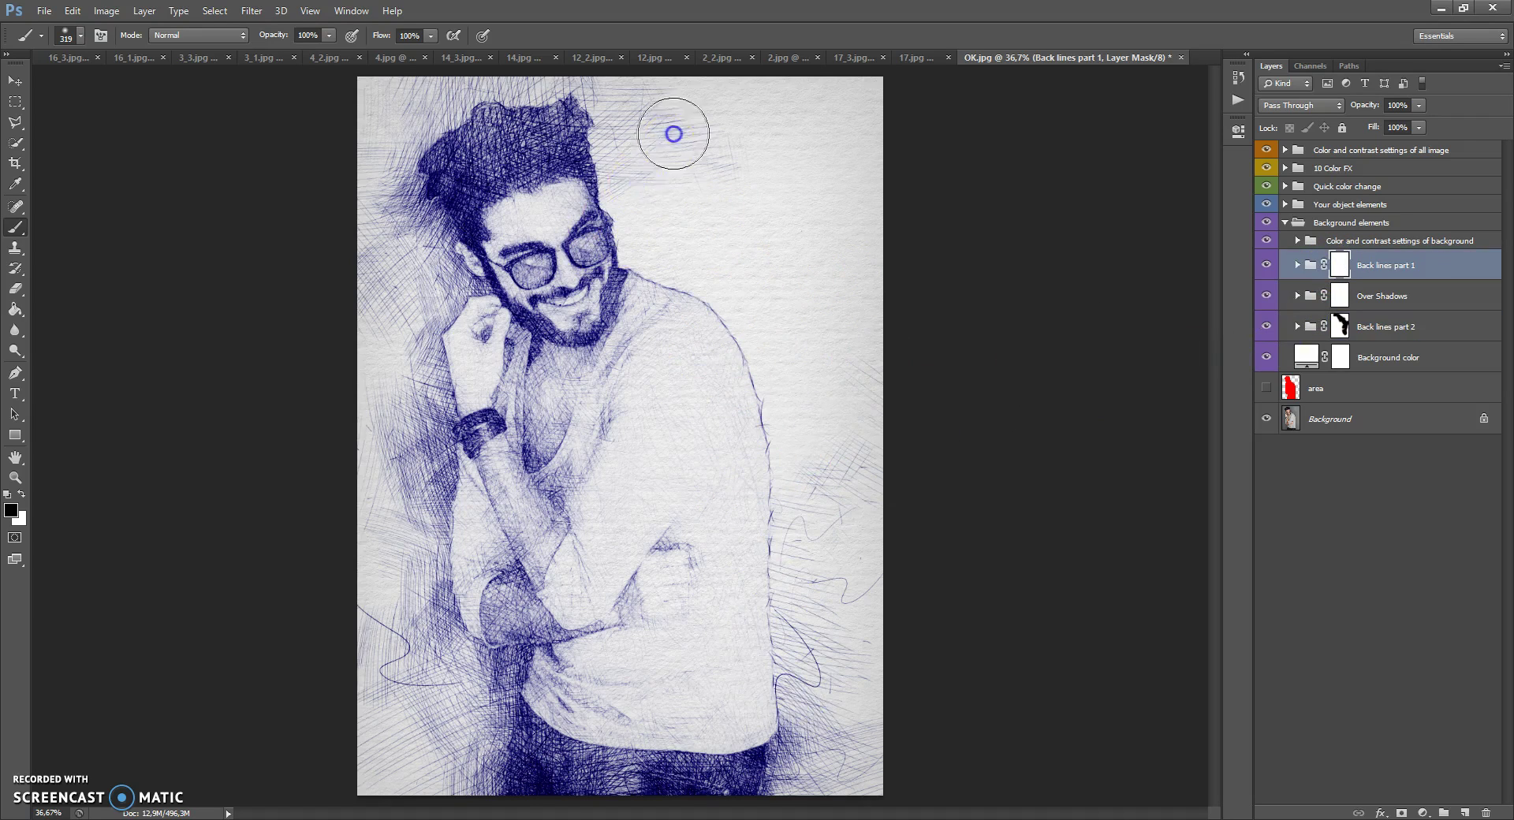
pyautogui.click(670, 141)
pyautogui.click(1344, 297)
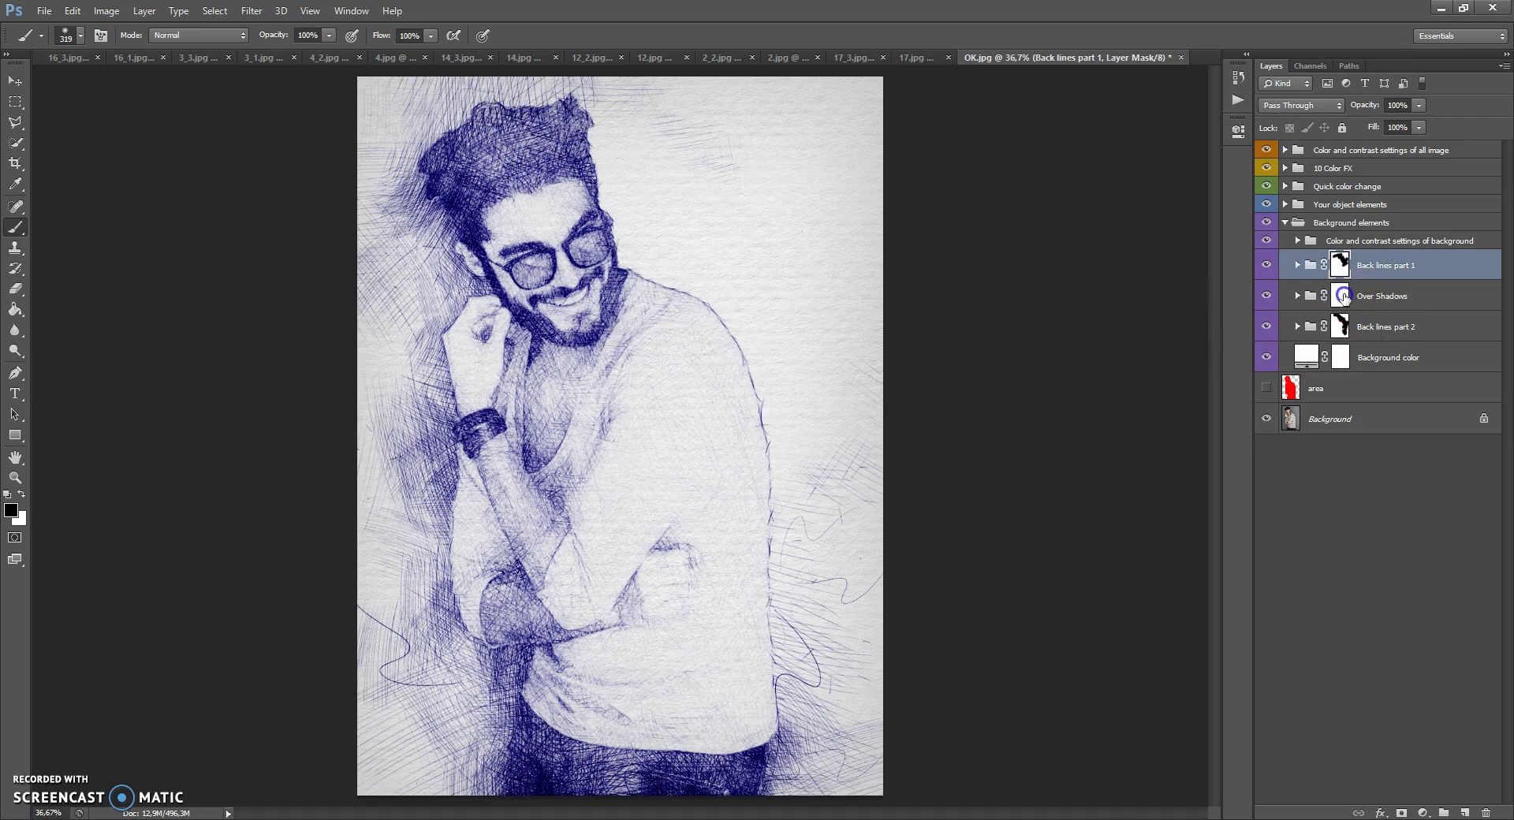
pyautogui.moveTo(452, 266); pyautogui.dragTo(469, 284)
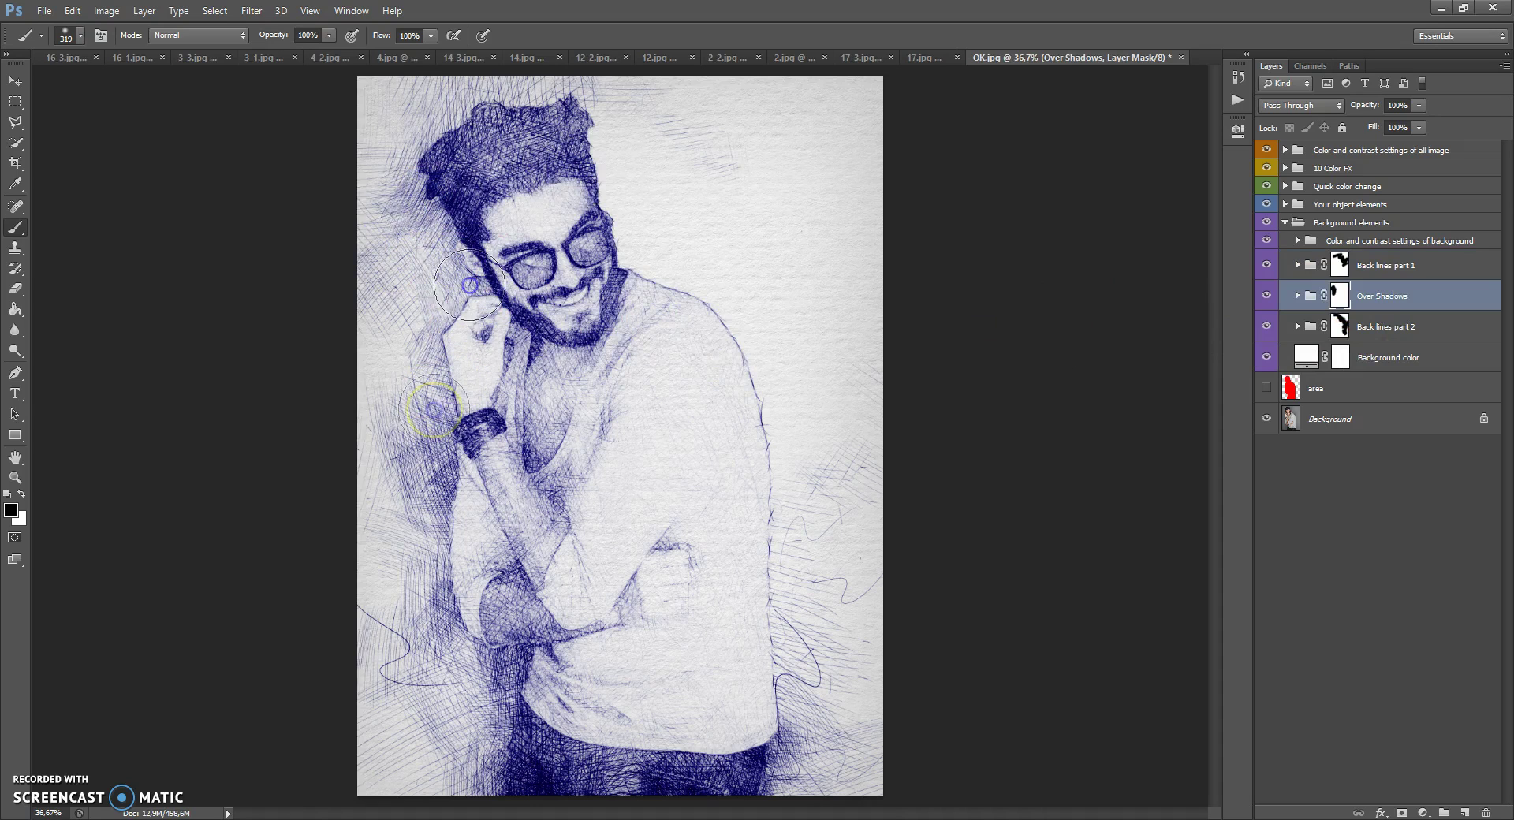
# - Switch the brush to white and paint hidden areas back in on the Over Shadows and Back lines part 1 masks
pyautogui.click(23, 499)
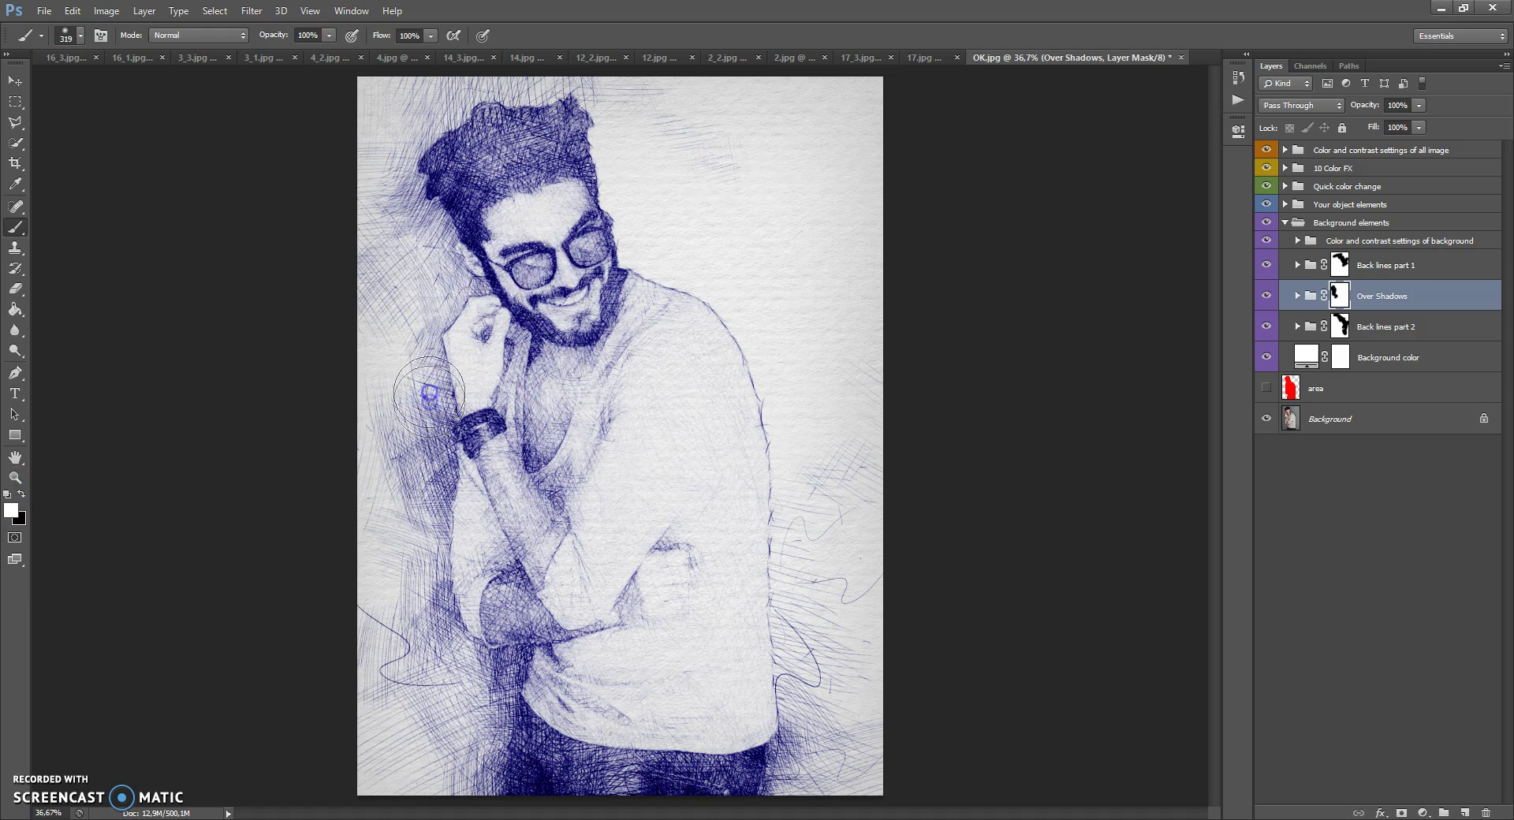
pyautogui.moveTo(519, 136); pyautogui.dragTo(572, 101)
pyautogui.click(1340, 265)
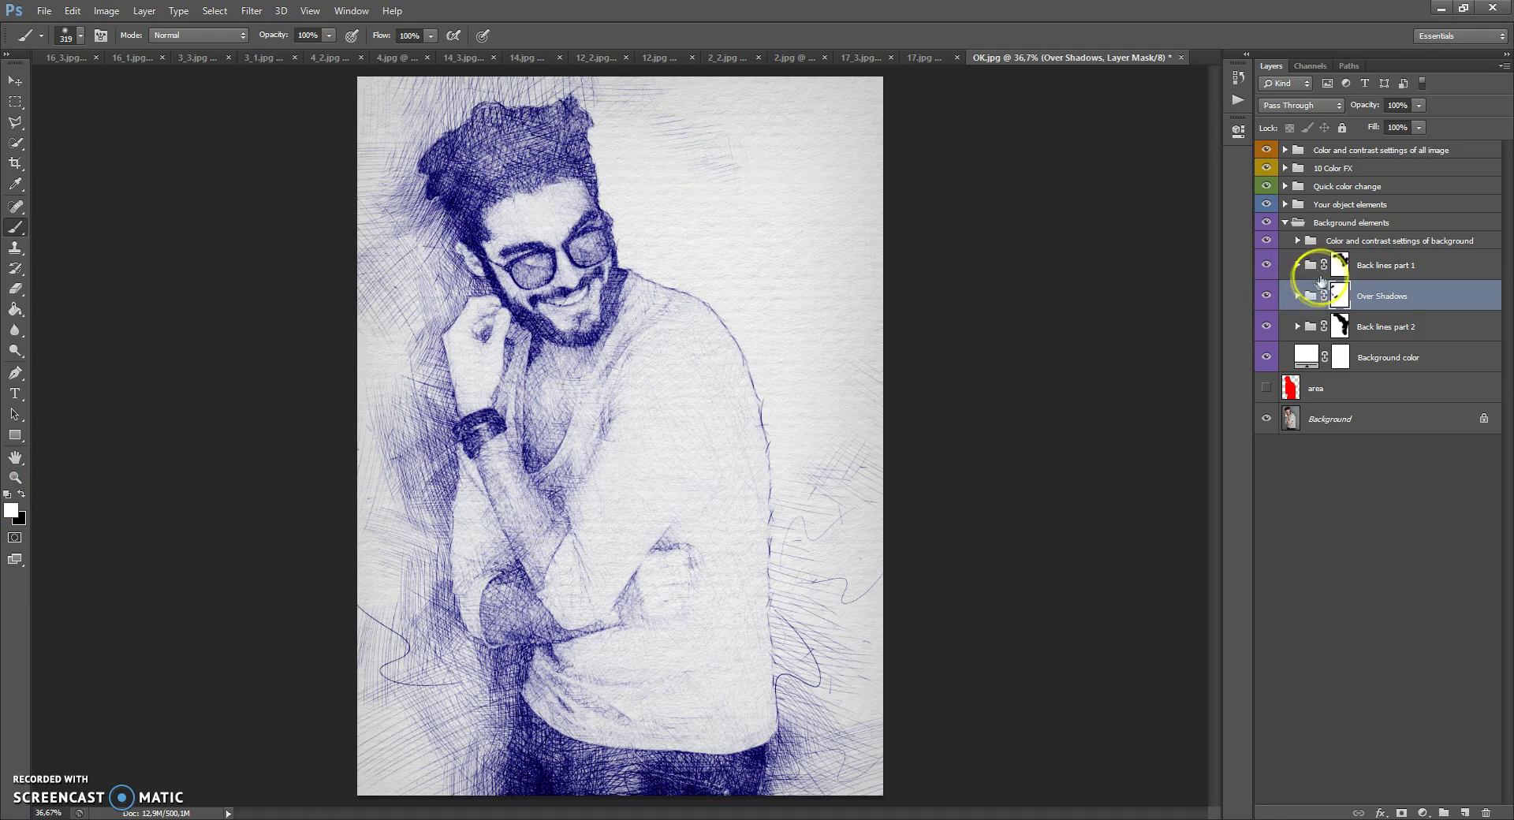
pyautogui.moveTo(617, 210); pyautogui.dragTo(623, 182)
pyautogui.moveTo(899, 331)
pyautogui.mouseDown()
pyautogui.moveTo(829, 356)
pyautogui.moveTo(778, 652)
pyautogui.mouseUp()
pyautogui.click(926, 630)
# - Paint white on the Back lines part 2 mask to restore the lines along the right of the figure
pyautogui.click(1340, 326)
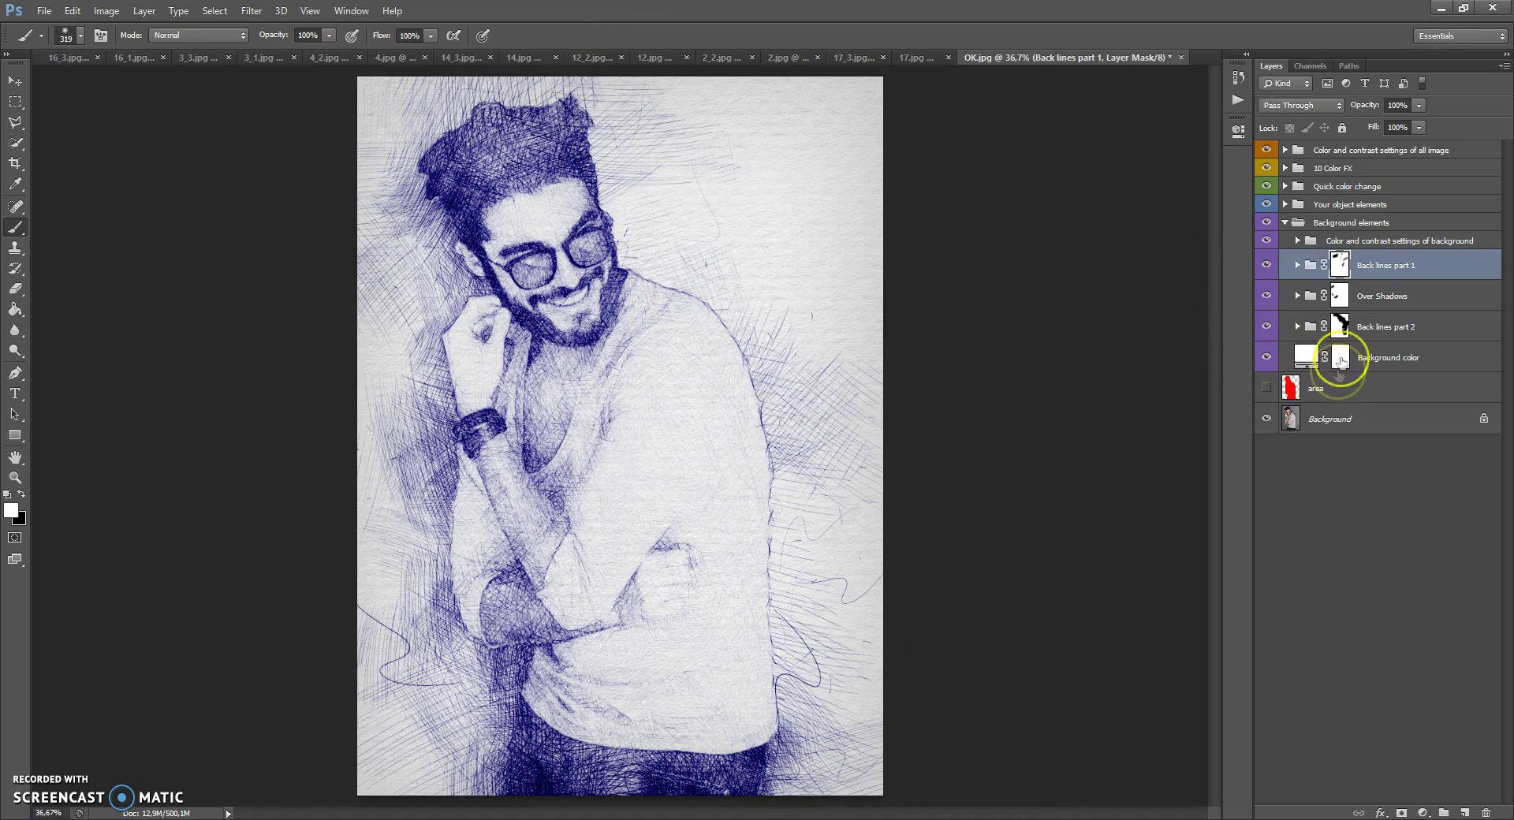
pyautogui.moveTo(611, 303)
pyautogui.mouseDown()
pyautogui.moveTo(796, 130)
pyautogui.moveTo(593, 246)
pyautogui.moveTo(635, 112)
pyautogui.moveTo(536, 102)
pyautogui.moveTo(401, 121)
pyautogui.moveTo(566, 98)
pyautogui.moveTo(454, 238)
pyautogui.moveTo(495, 153)
pyautogui.moveTo(606, 126)
pyautogui.moveTo(817, 362)
pyautogui.moveTo(749, 269)
pyautogui.moveTo(806, 573)
pyautogui.moveTo(828, 386)
pyautogui.moveTo(785, 709)
pyautogui.mouseUp()
pyautogui.click(761, 304)
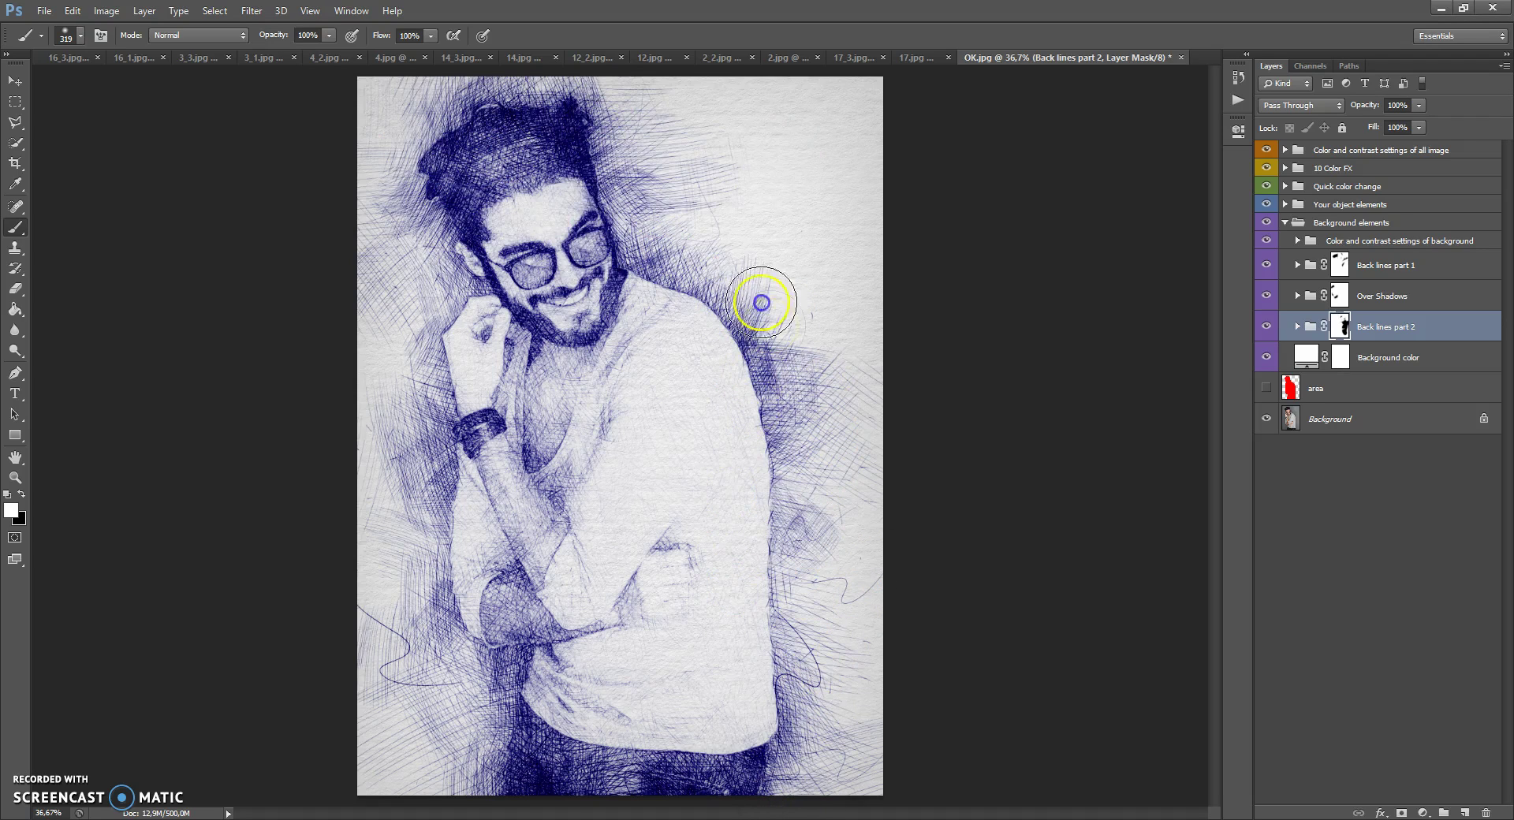
# - Restore the remaining hidden strokes around the hair on the Back lines part 1 and Over Shadows masks
pyautogui.click(1292, 273)
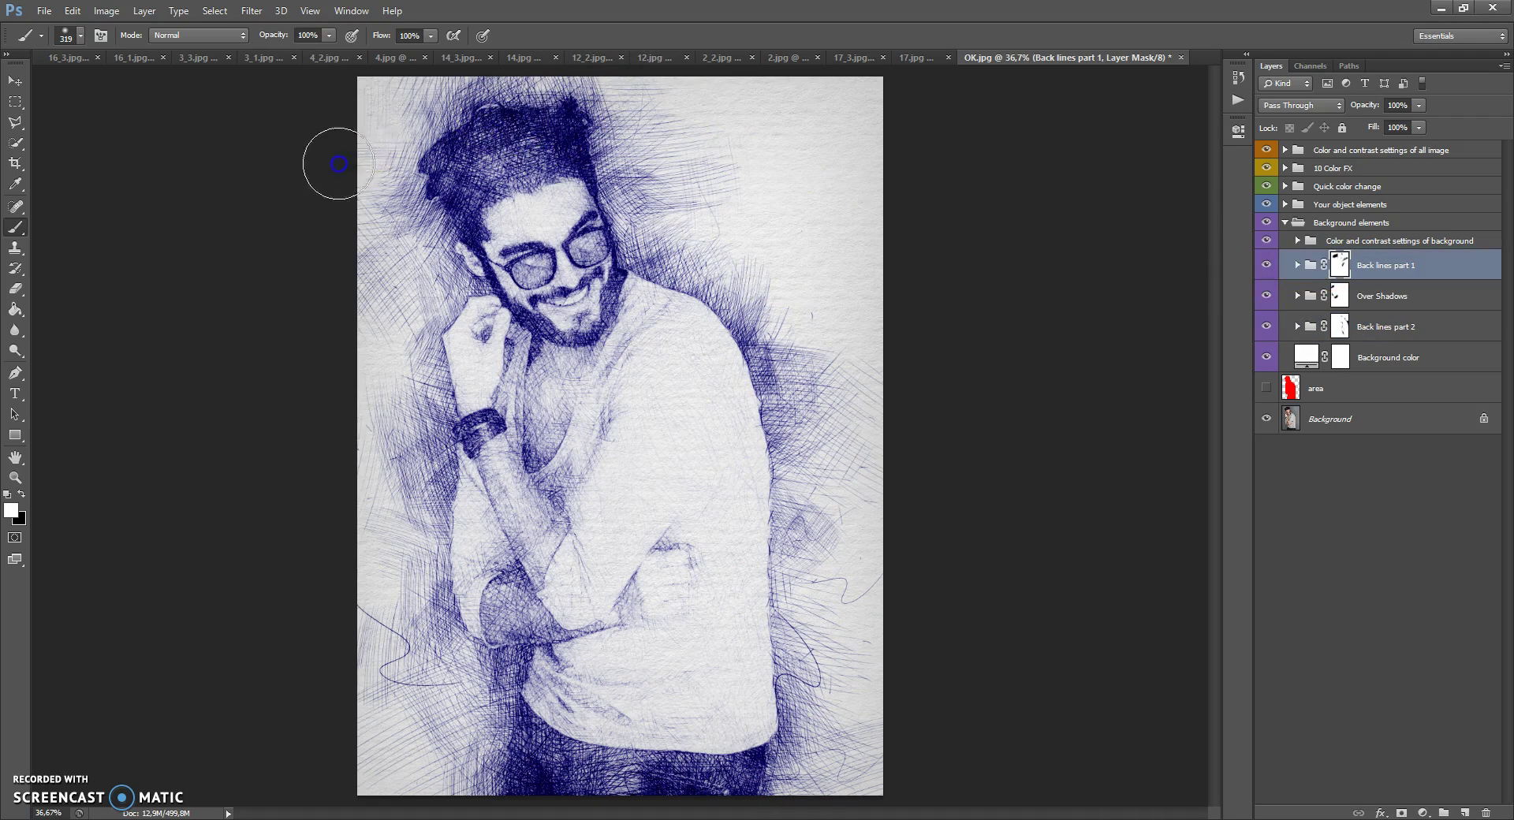
pyautogui.click(1333, 301)
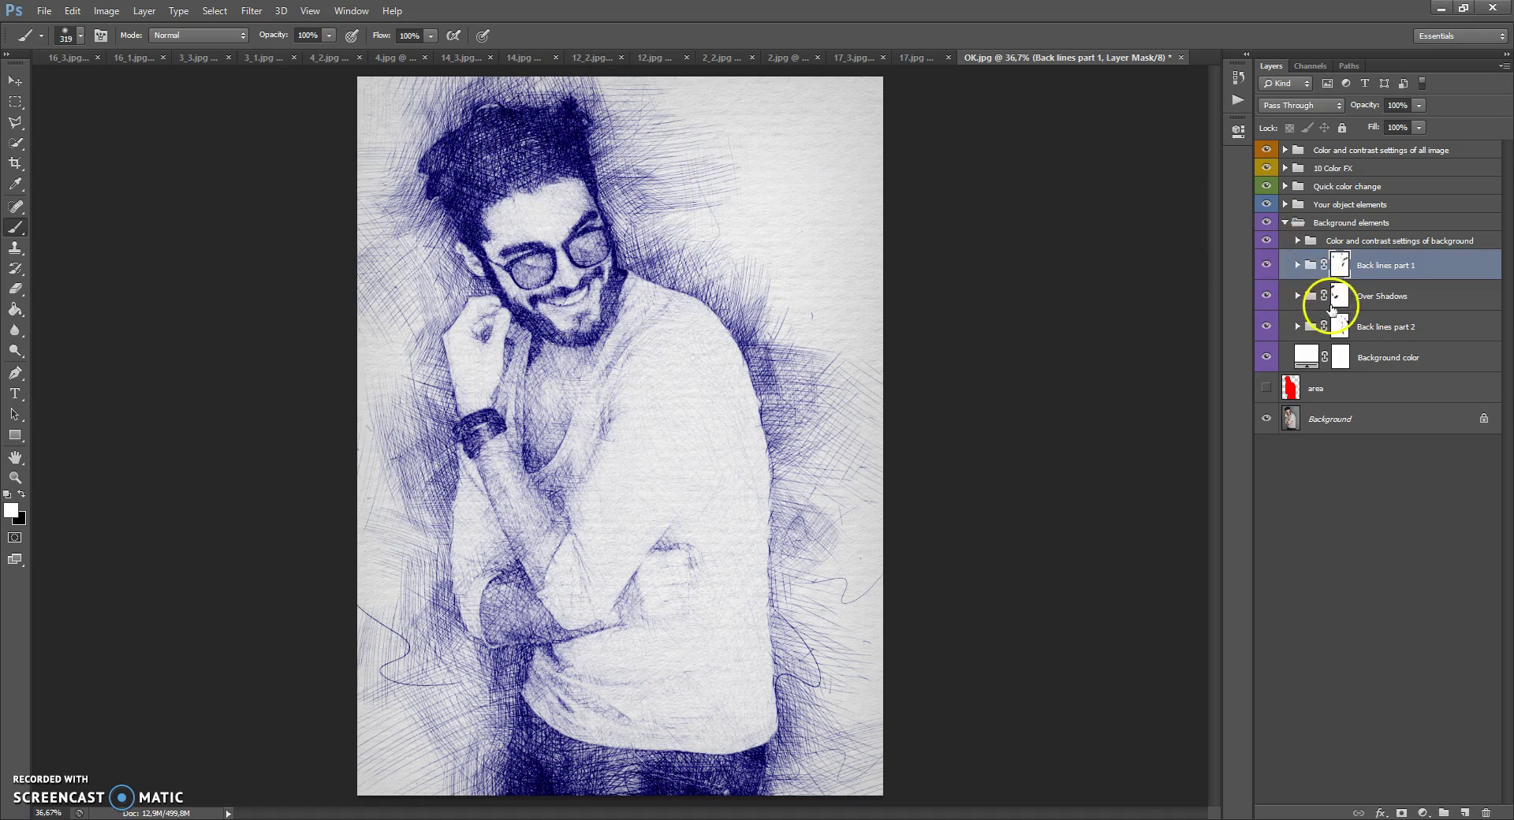
pyautogui.moveTo(432, 182); pyautogui.dragTo(521, 154)
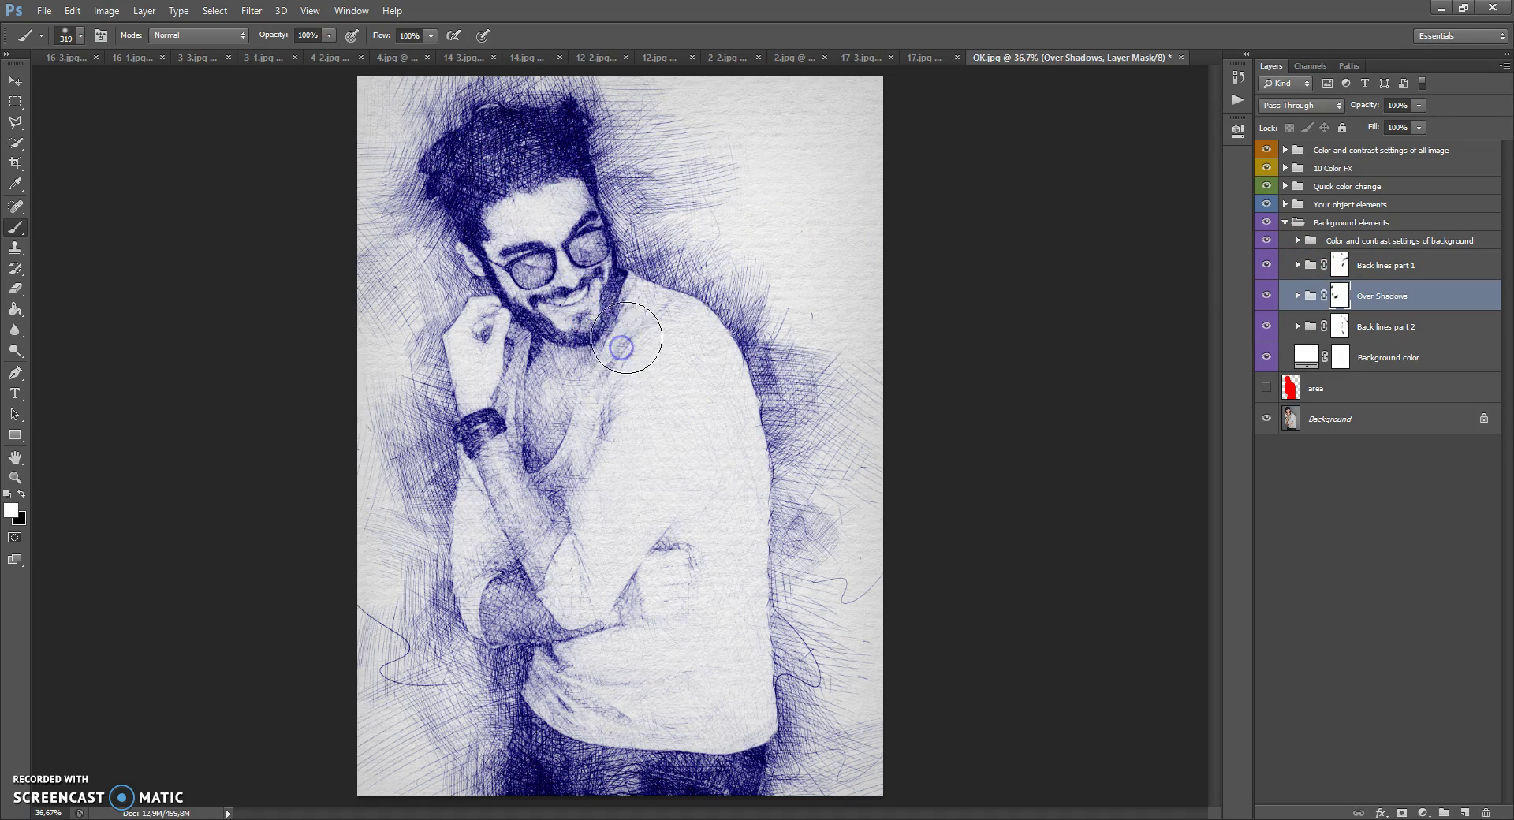
pyautogui.click(1323, 327)
pyautogui.click(1340, 265)
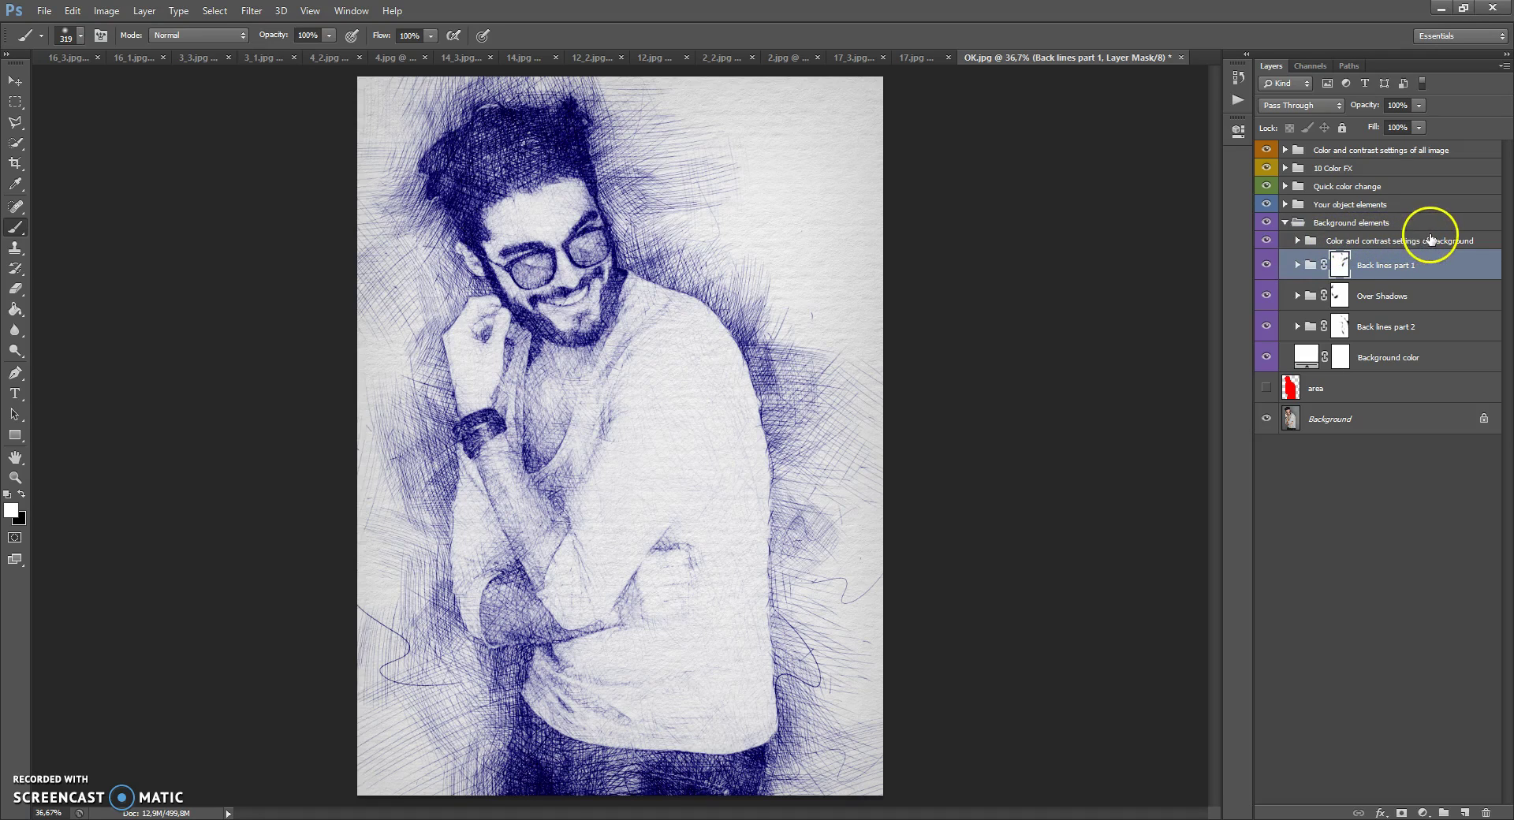
# - Expand the Color and contrast settings of background group and check its Add Gradient and Add color tone layers
pyautogui.click(1294, 243)
pyautogui.click(1296, 241)
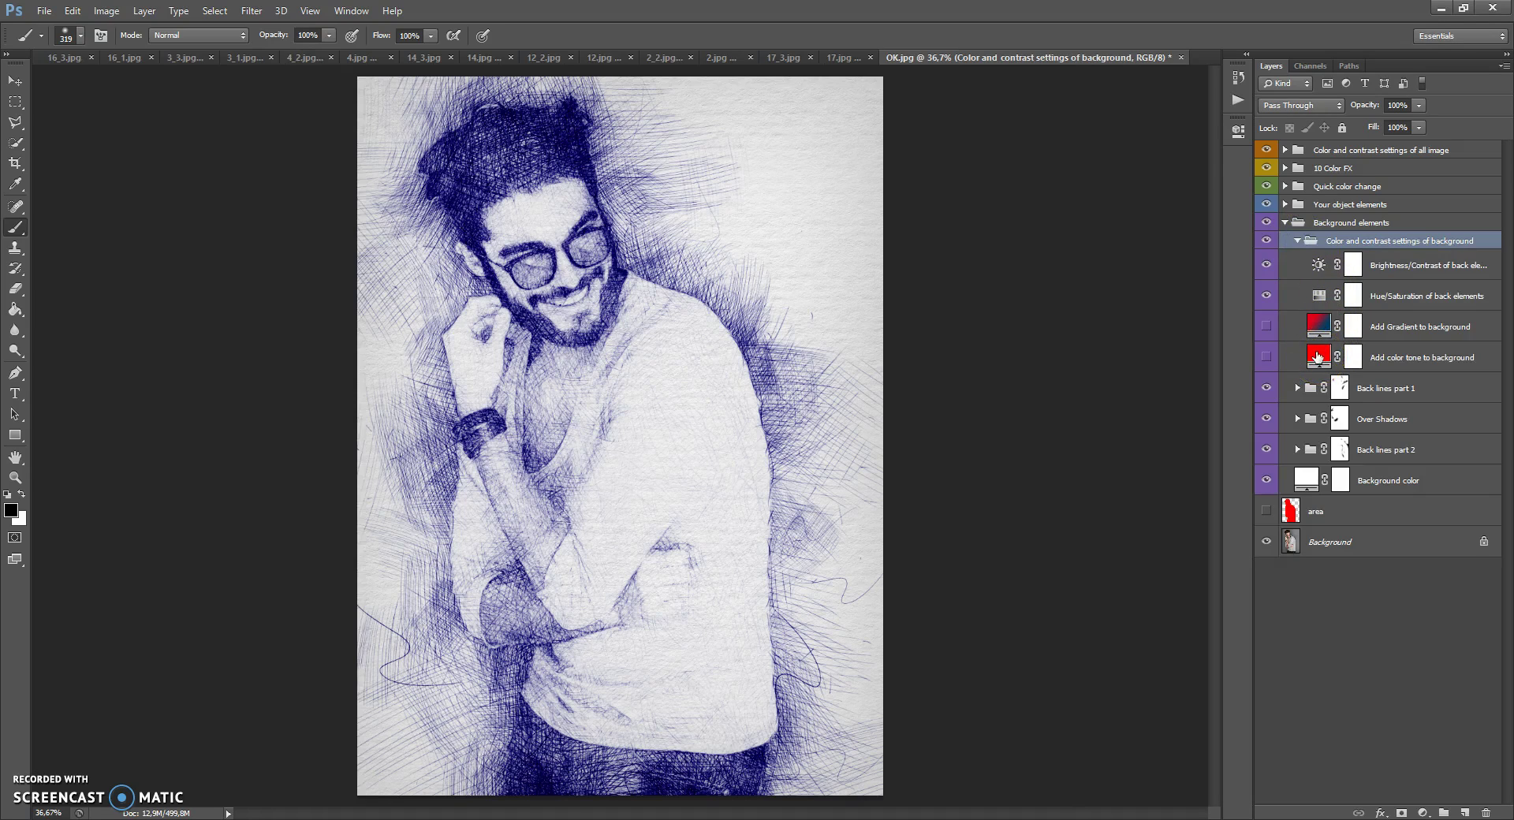
pyautogui.click(1319, 357)
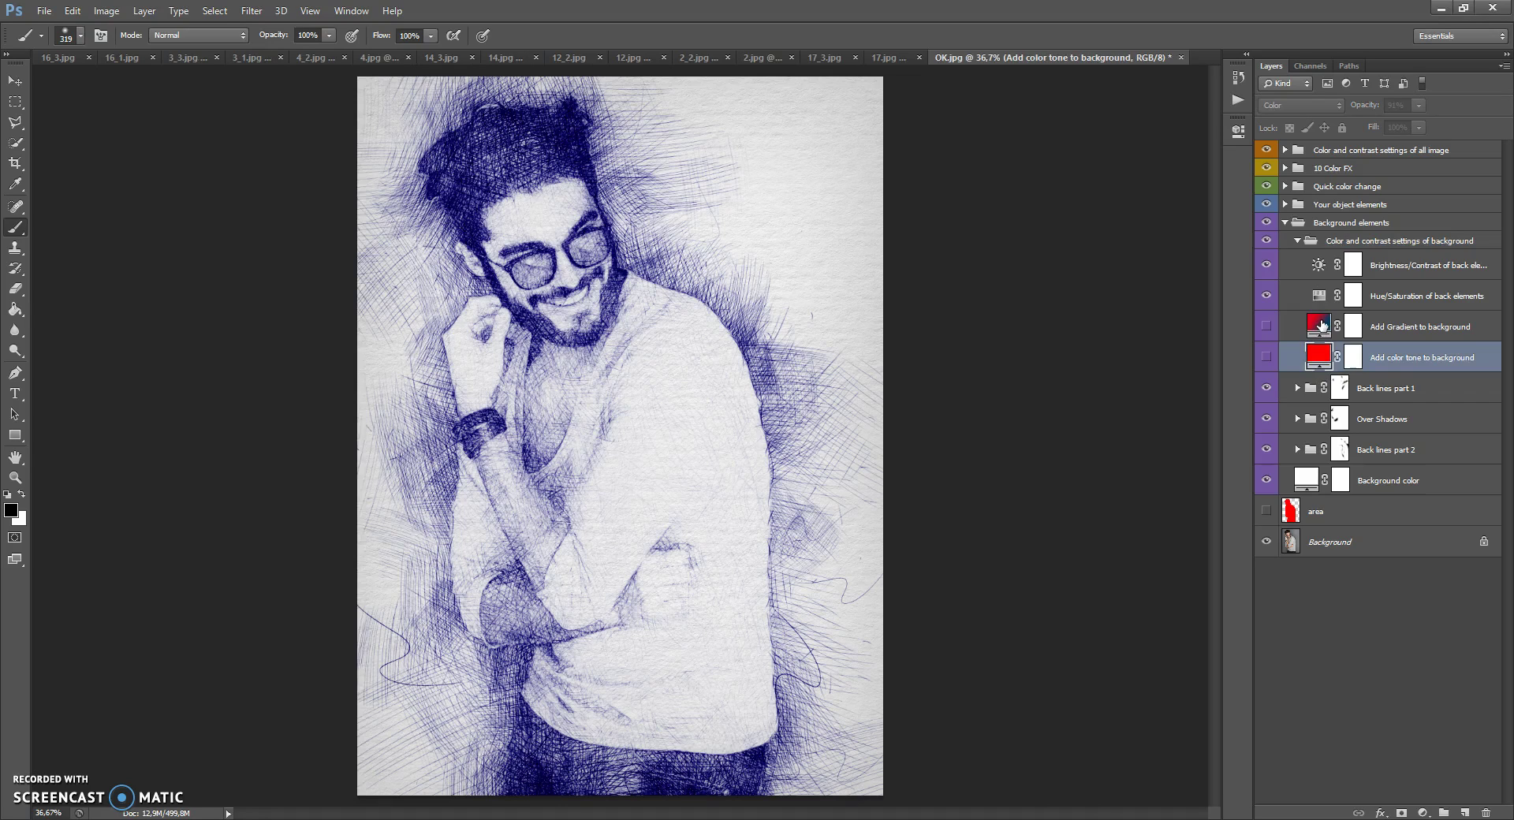
pyautogui.click(1322, 326)
pyautogui.click(1323, 355)
# - Expand the Quick color change group and set the Add pen color layer's opacity to 60%
pyautogui.click(1286, 187)
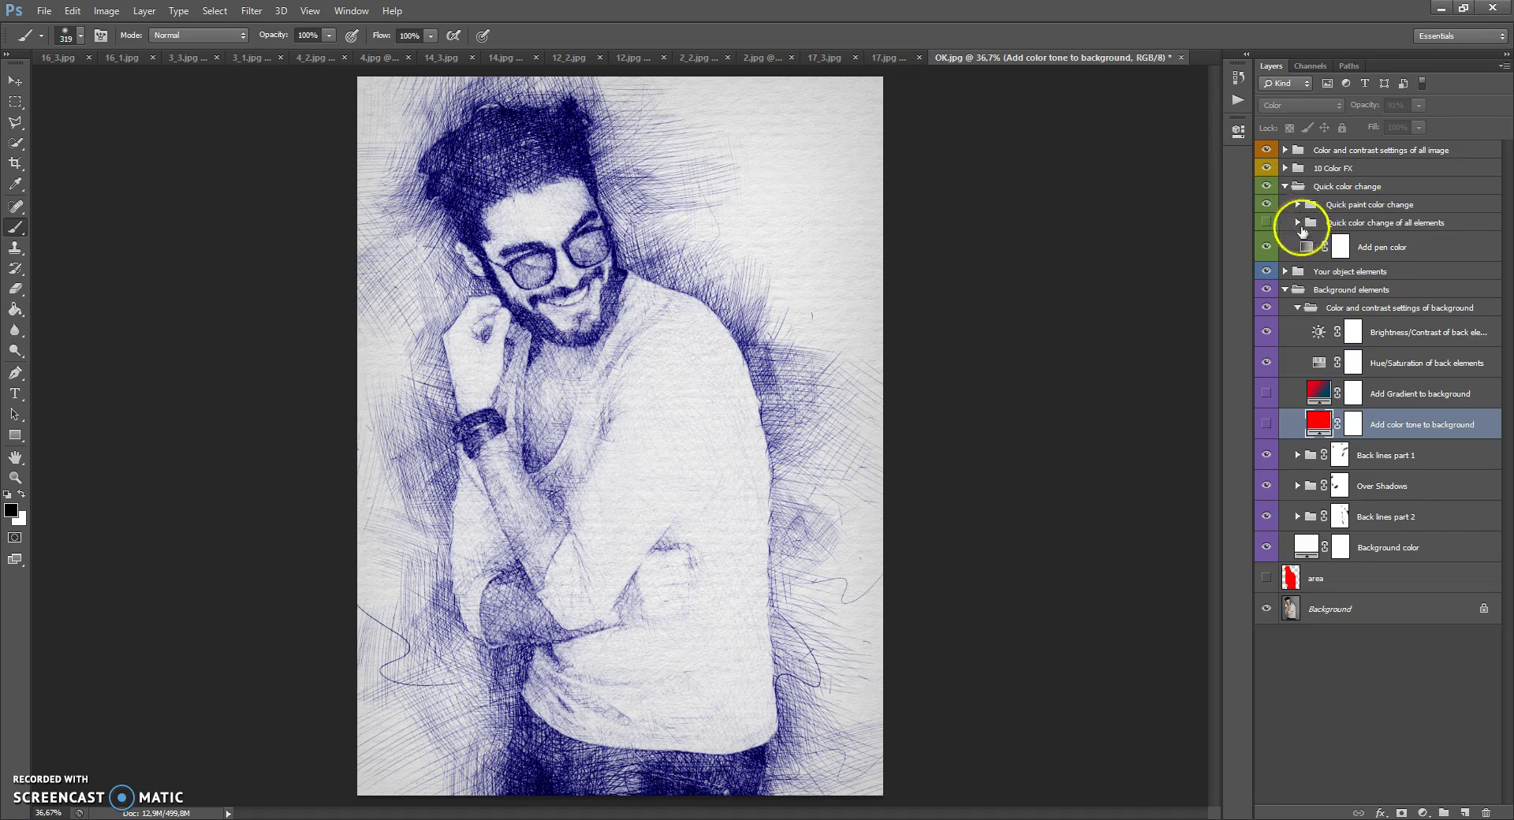
pyautogui.click(1394, 251)
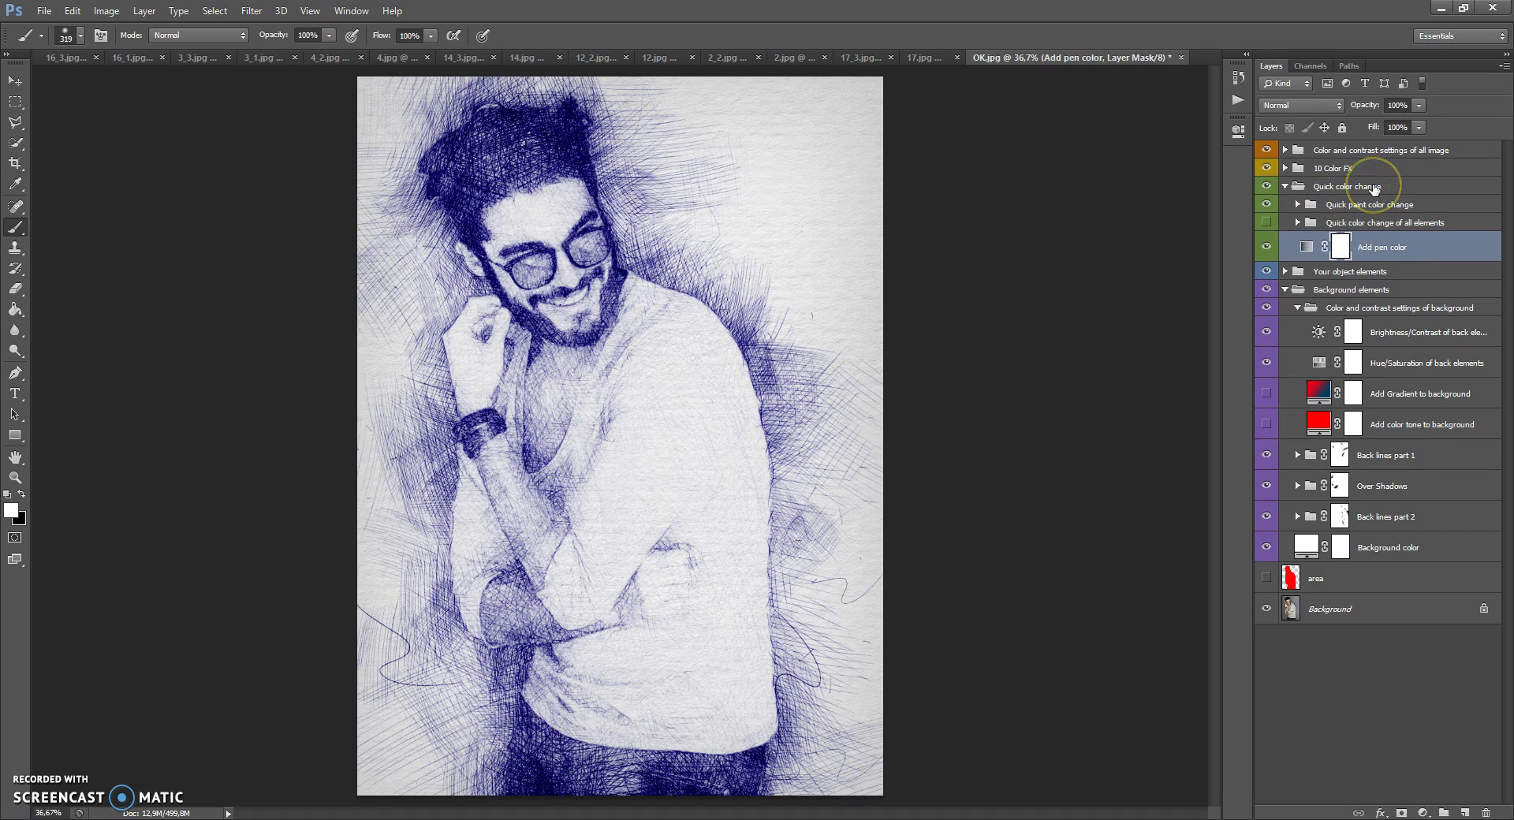
pyautogui.click(1375, 189)
pyautogui.click(1369, 246)
pyautogui.click(1296, 249)
pyautogui.click(1419, 107)
pyautogui.moveTo(1412, 121); pyautogui.dragTo(1386, 121)
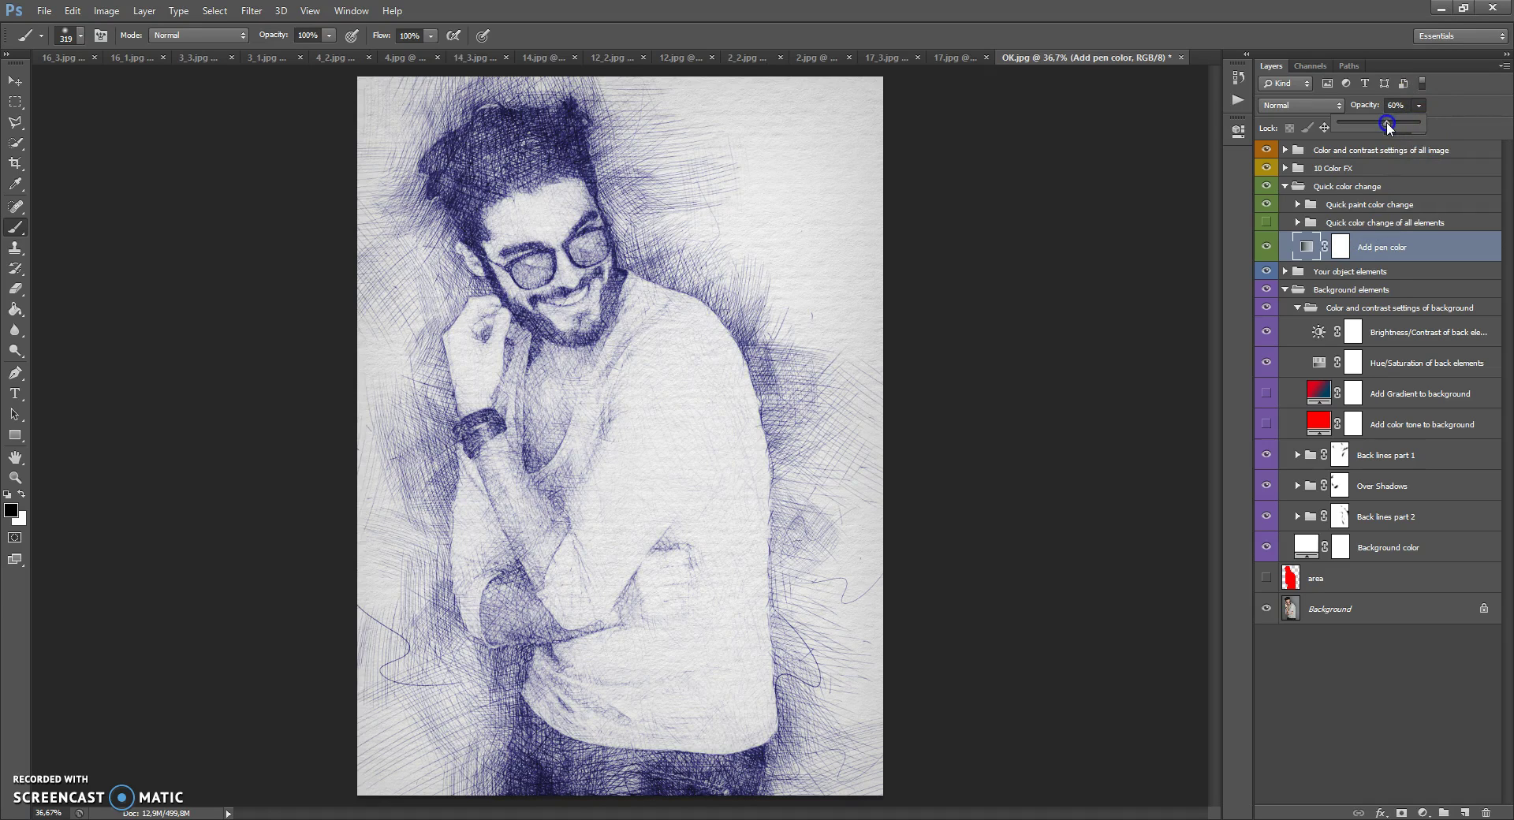
# - Show the Add color tone to background layer and set its fill color to ff3000
pyautogui.click(1266, 424)
pyautogui.click(1322, 420)
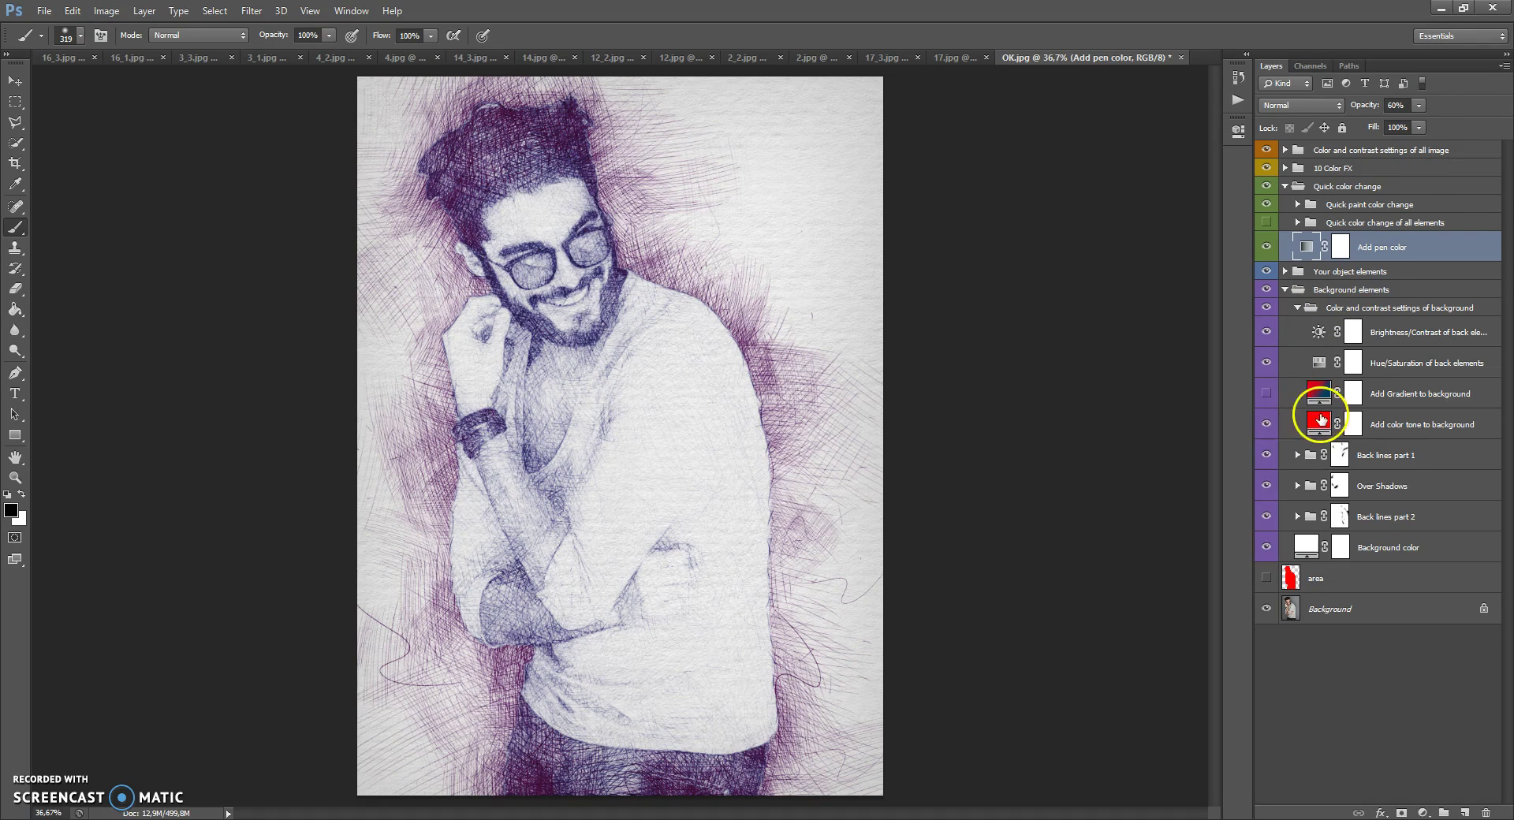
pyautogui.doubleClick(1321, 421)
pyautogui.moveTo(1086, 291); pyautogui.dragTo(1085, 448)
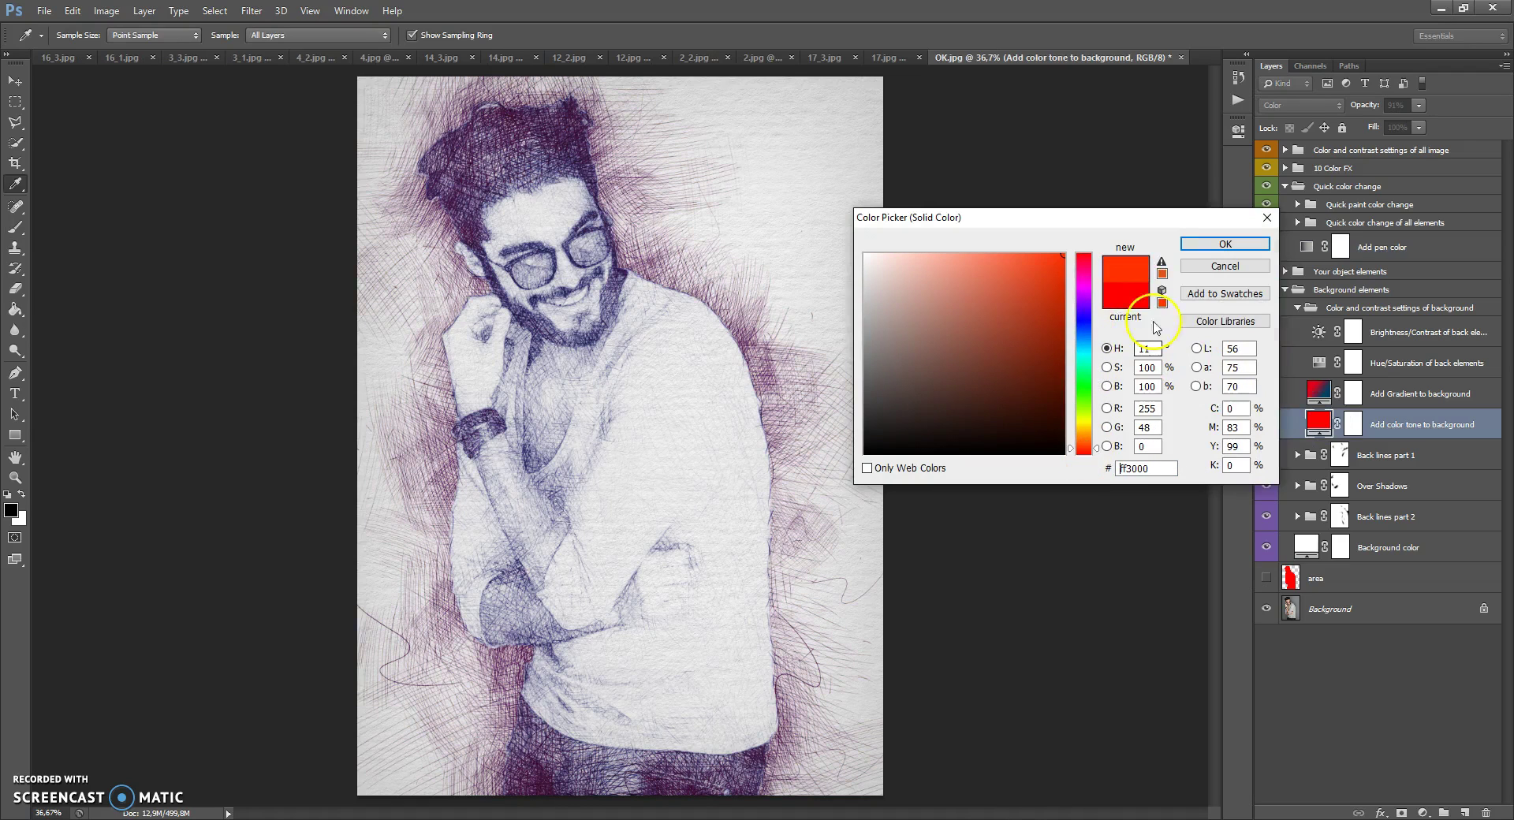
pyautogui.click(1224, 244)
# - Show the Add Gradient to background layer instead of the color tone and change its red gradient stop to yellow-green
pyautogui.click(1267, 424)
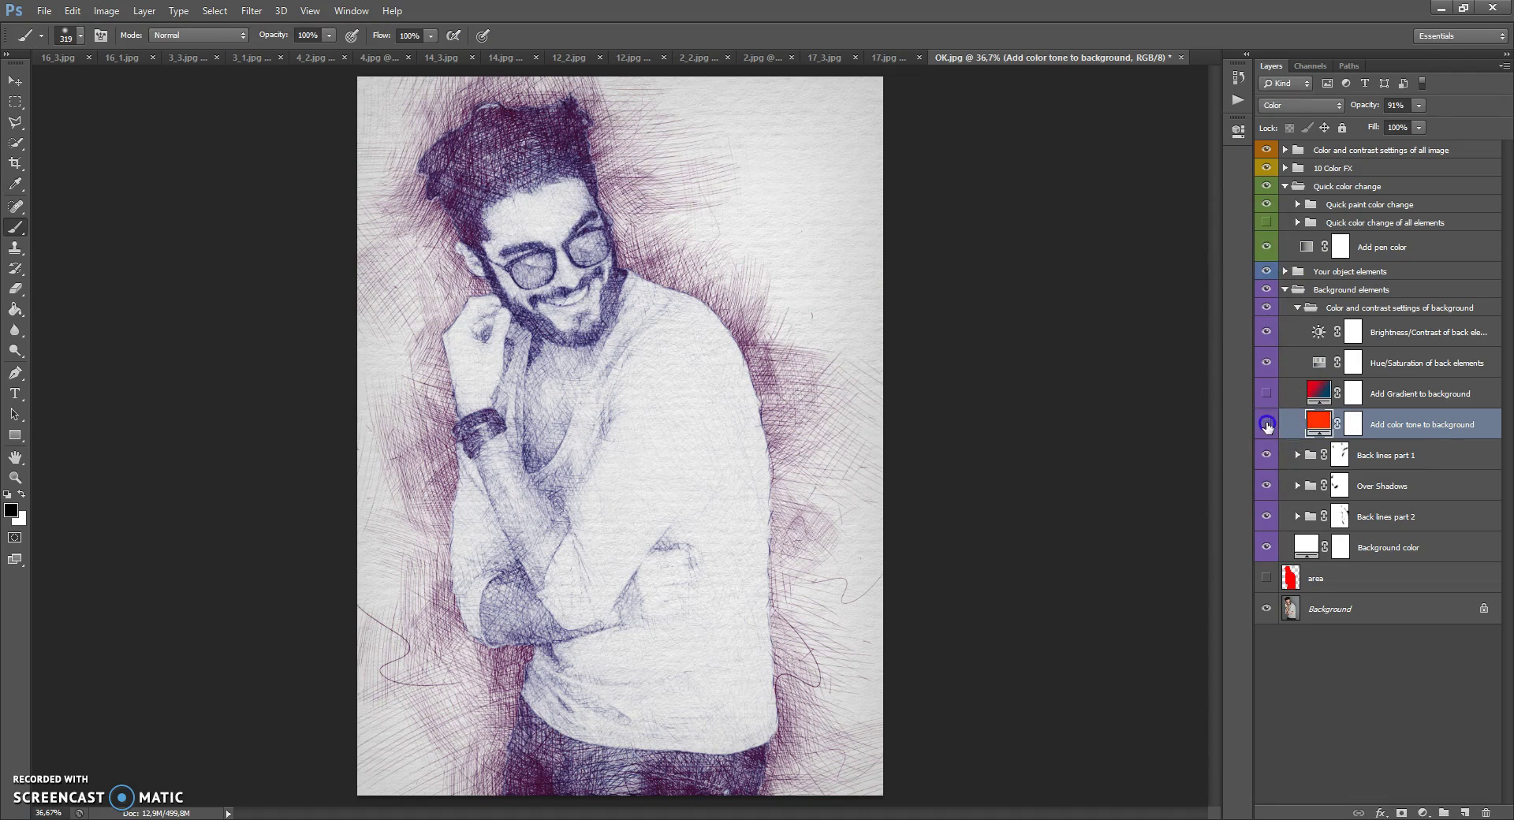
pyautogui.doubleClick(1321, 390)
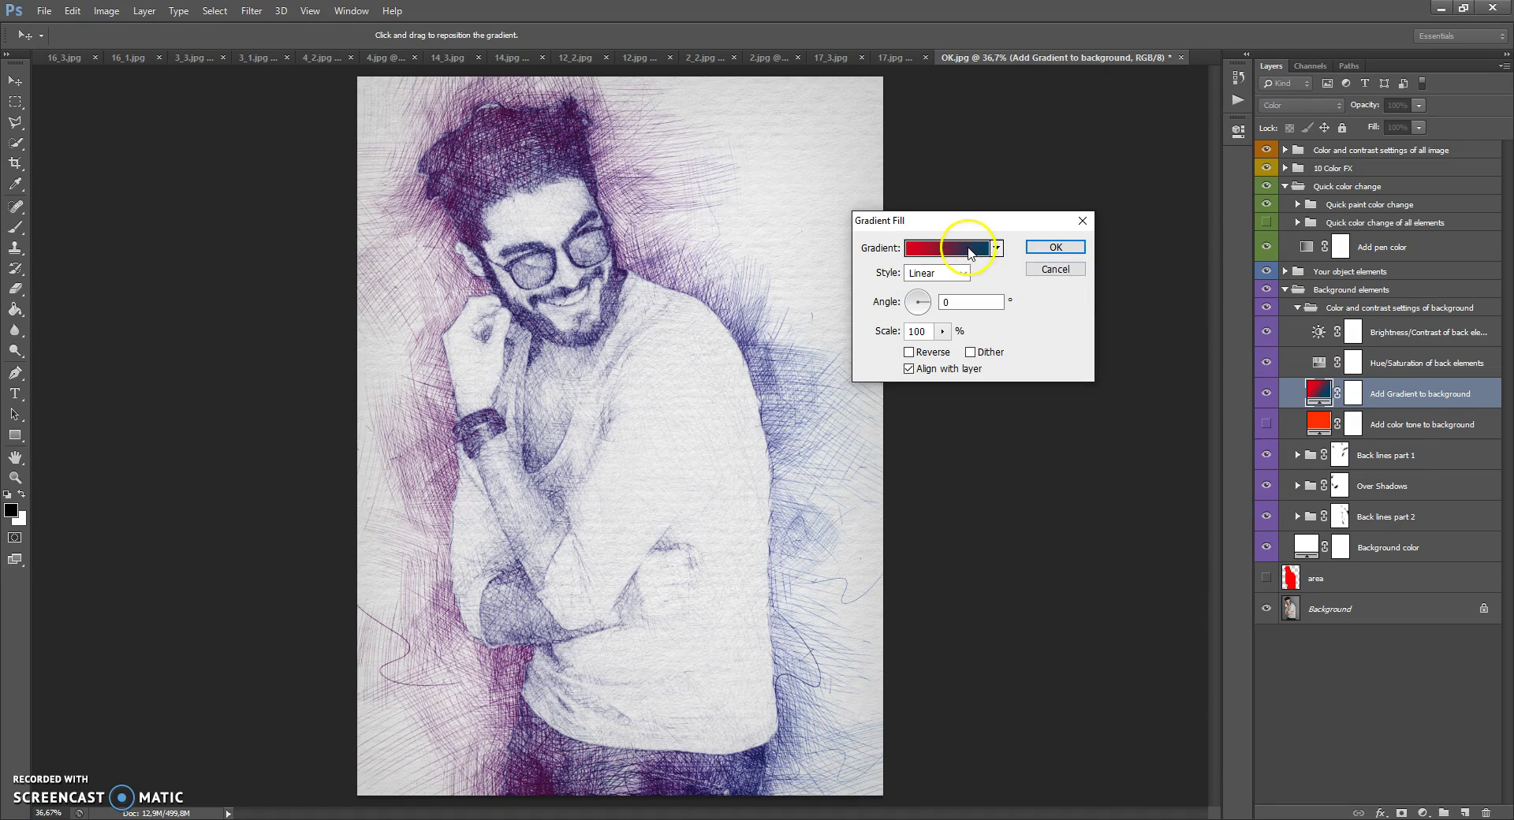
pyautogui.click(964, 254)
pyautogui.click(877, 482)
pyautogui.doubleClick(877, 483)
pyautogui.click(1063, 278)
pyautogui.moveTo(1085, 322); pyautogui.dragTo(1089, 416)
pyautogui.click(1224, 244)
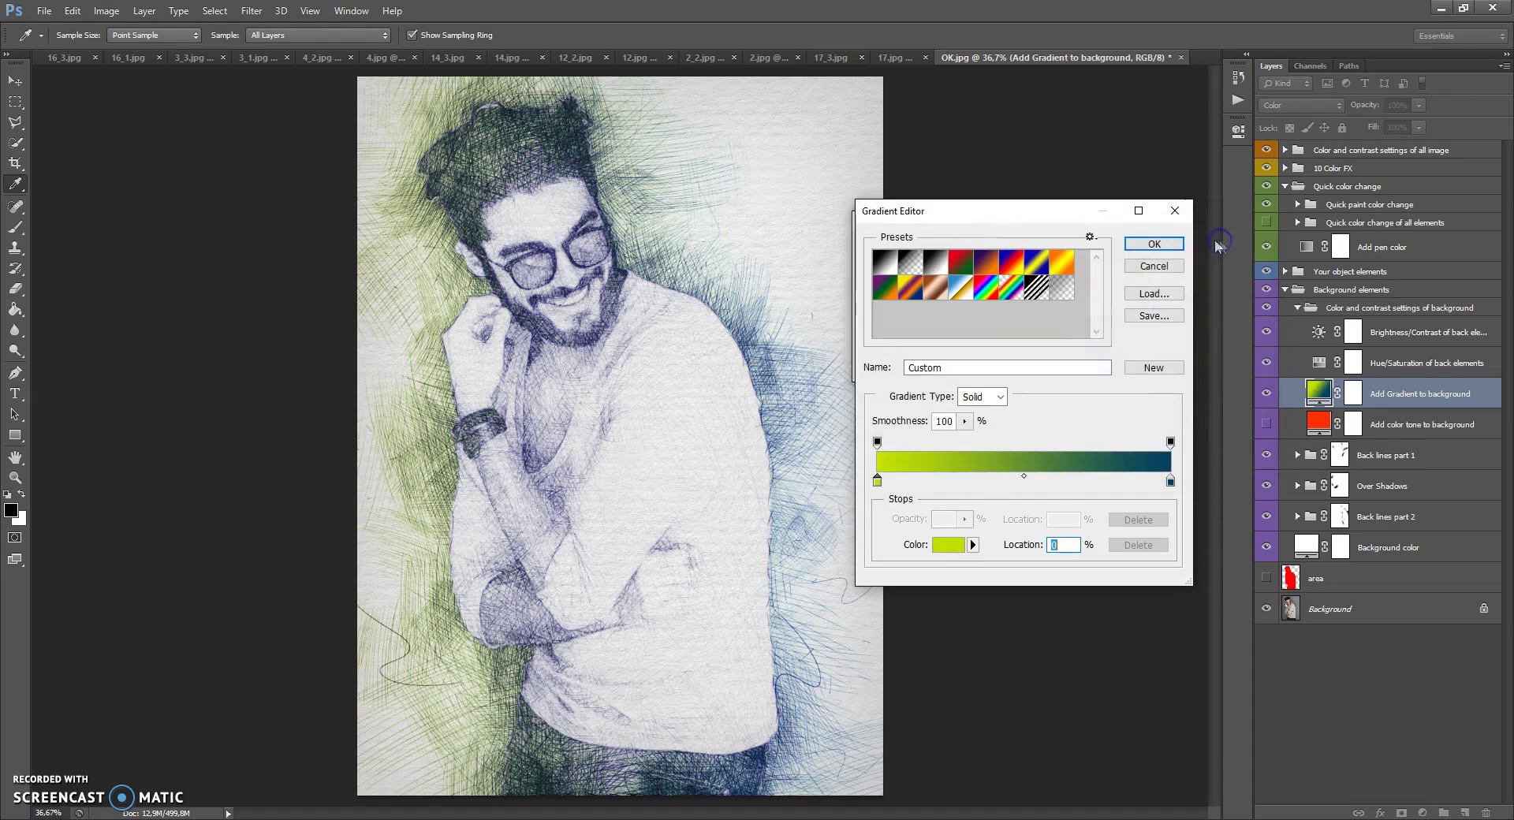
pyautogui.click(1154, 243)
# - Shift the gradient across the canvas to extend its green area towards the right, and apply the gradient fill
pyautogui.click(734, 341)
pyautogui.moveTo(691, 347); pyautogui.dragTo(405, 400)
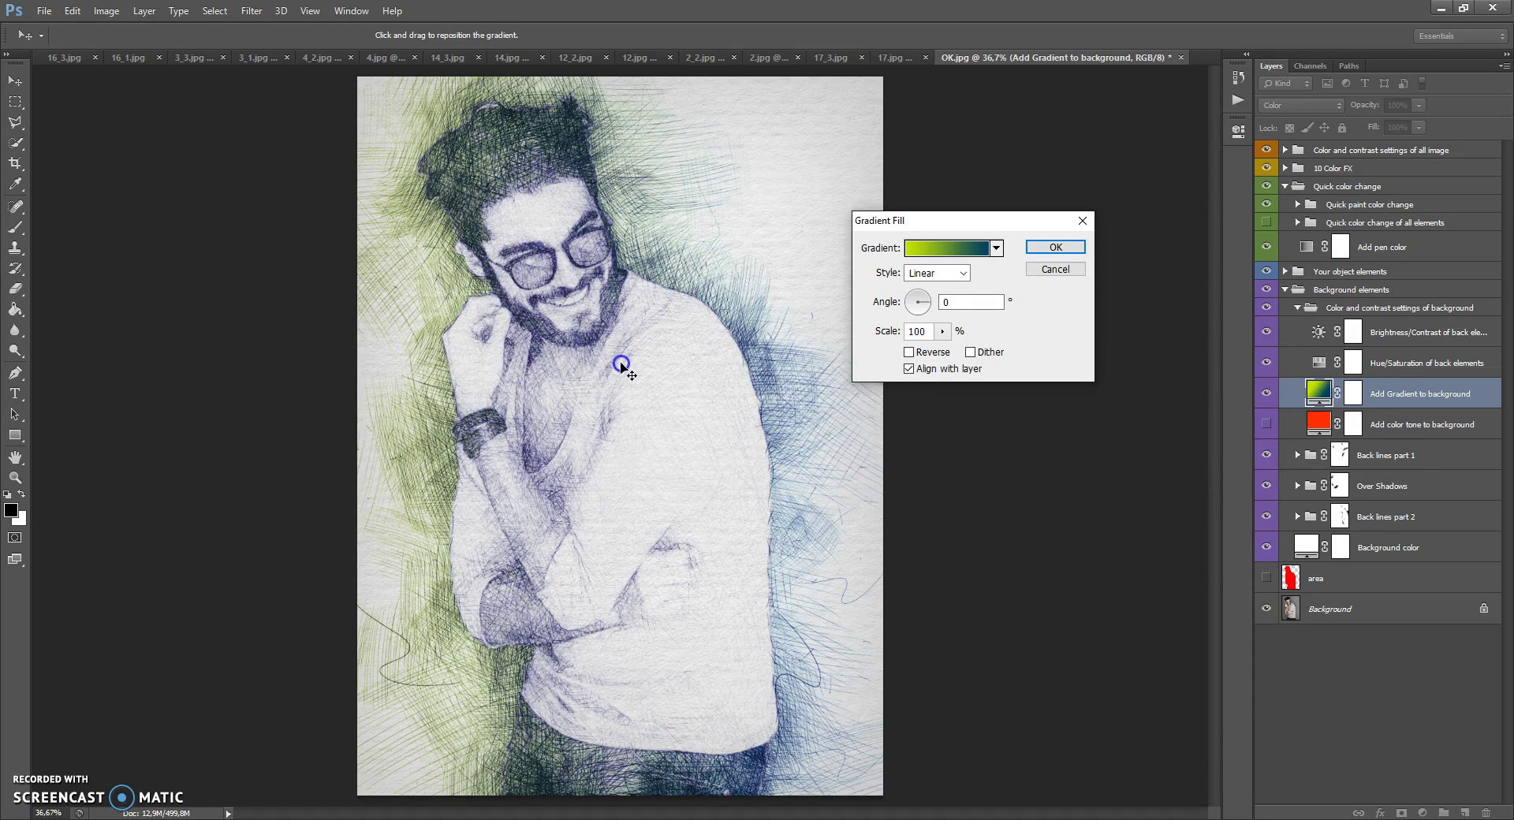
pyautogui.click(1055, 248)
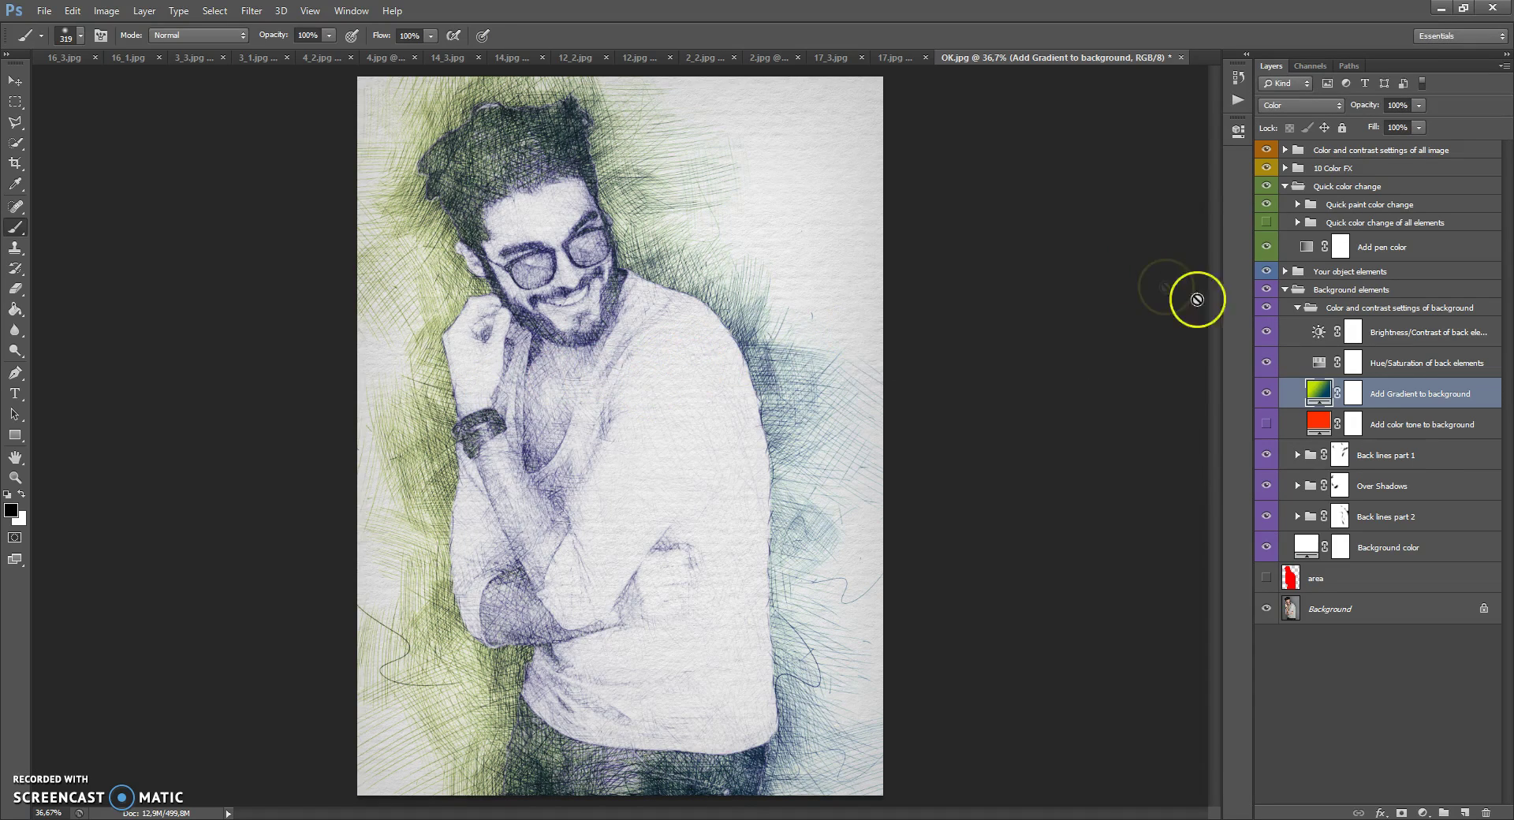
# - Show the background color tone instead of the gradient and set the back elements' Hue/Saturation hue to -160
pyautogui.click(1267, 396)
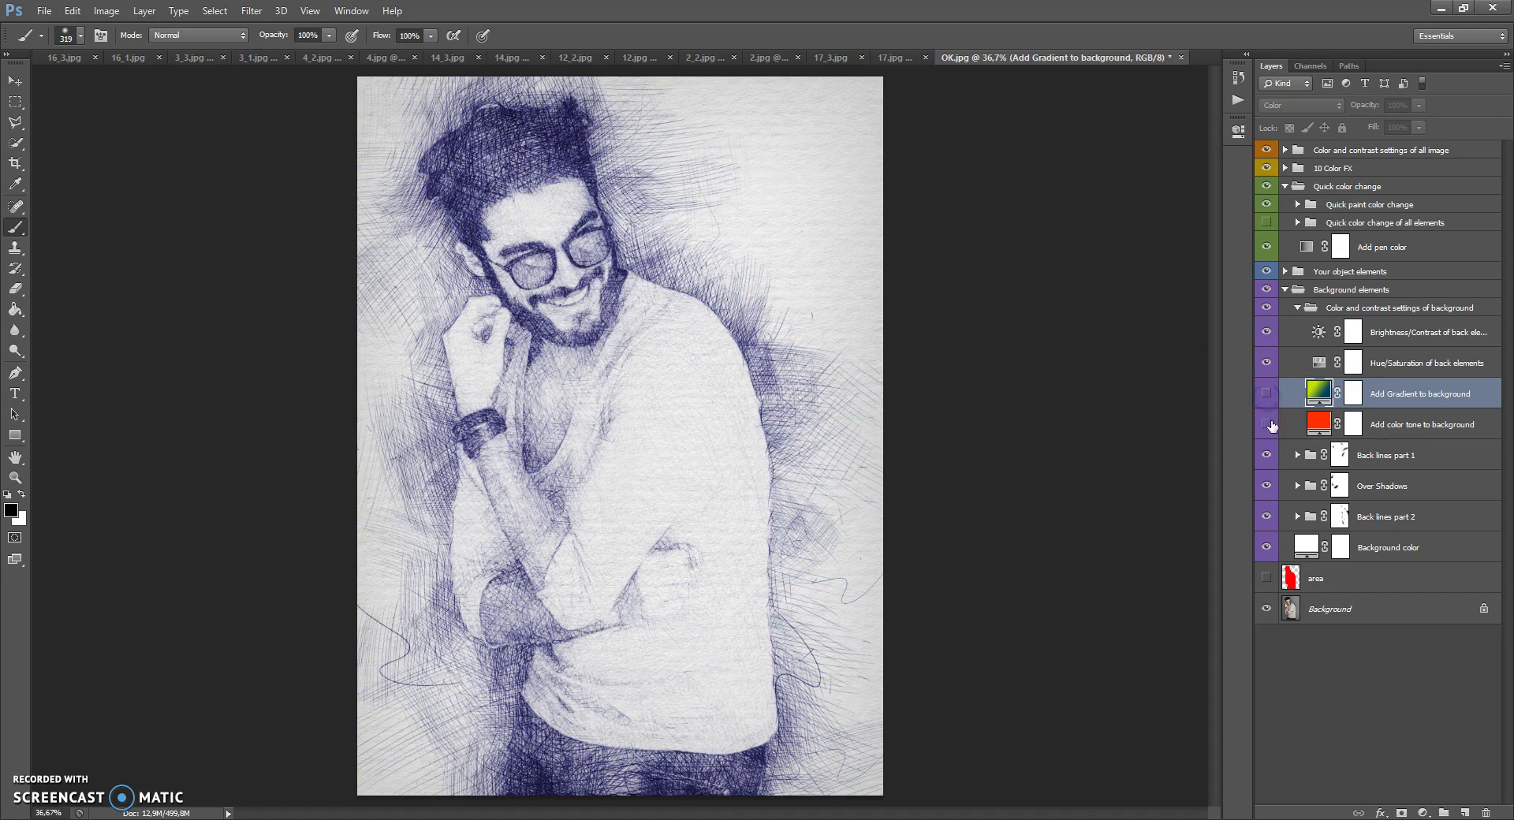
pyautogui.doubleClick(1318, 363)
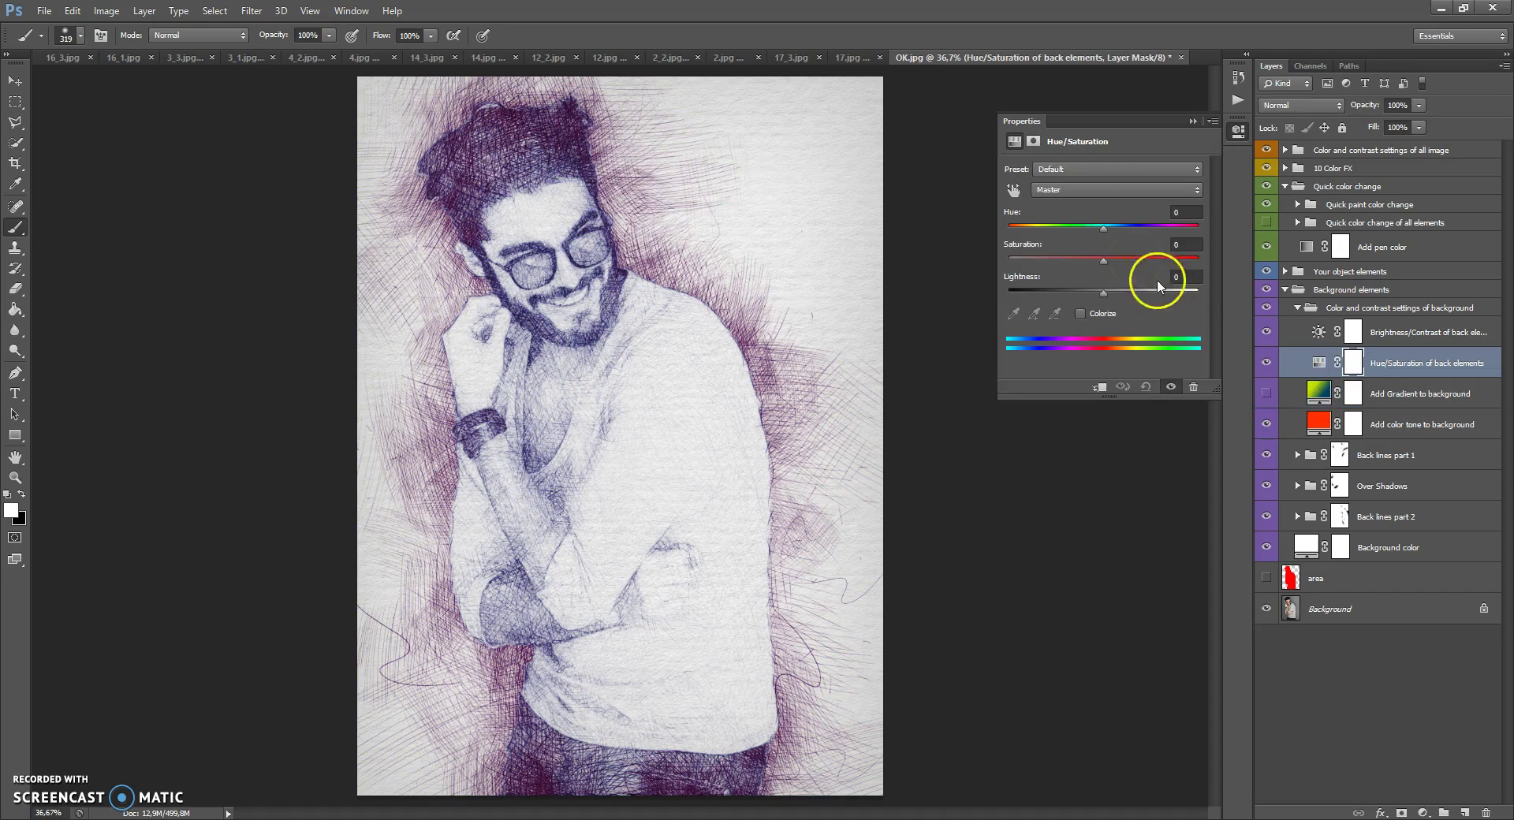
pyautogui.moveTo(1103, 225)
pyautogui.mouseDown()
pyautogui.moveTo(1195, 230)
pyautogui.moveTo(1018, 236)
pyautogui.mouseUp()
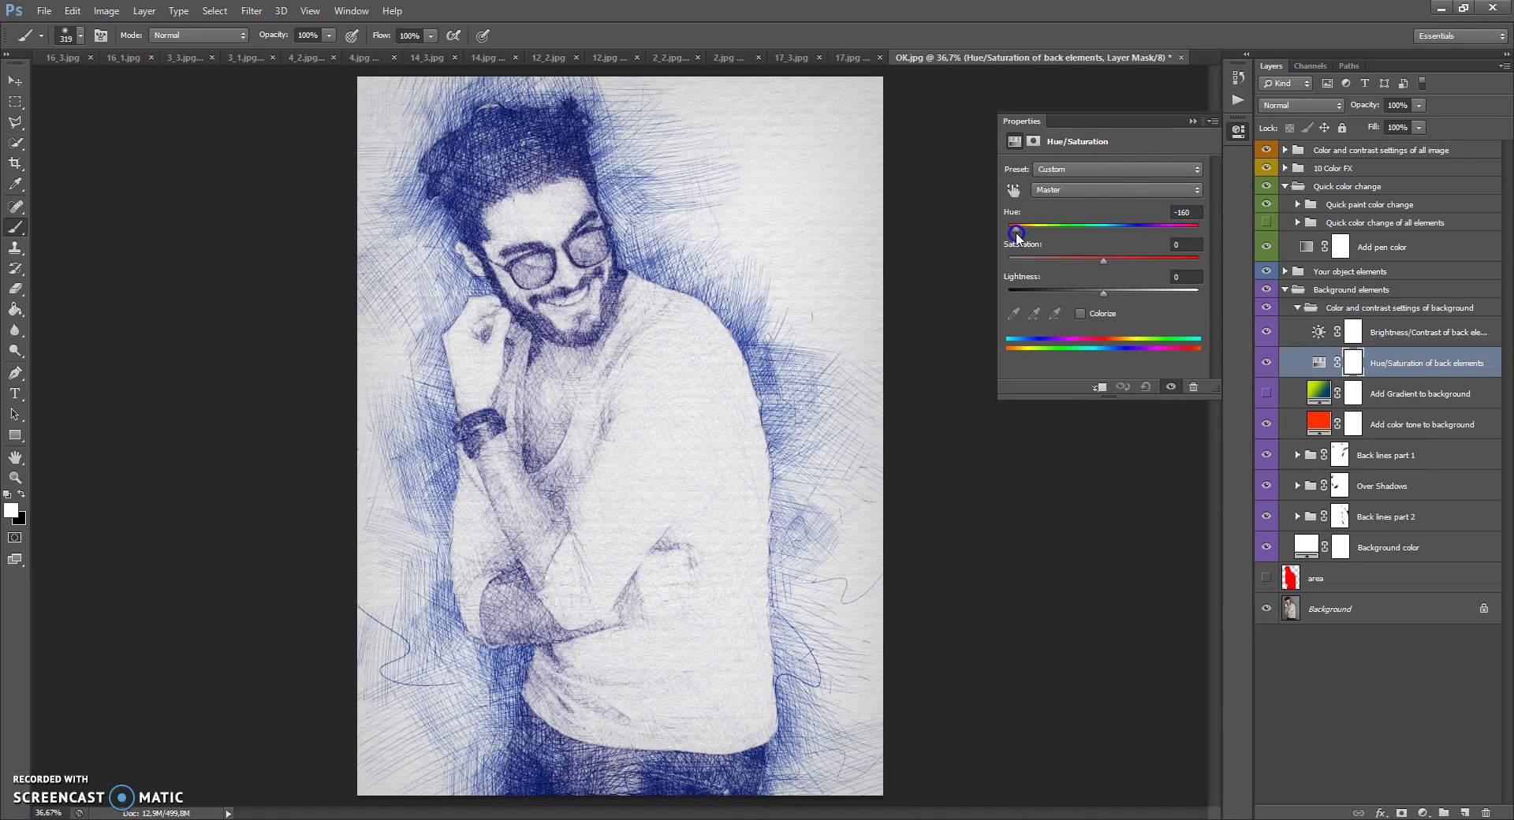
# - Hide the Hue/Saturation of back elements layer and the Add color tone to background layer
pyautogui.click(1193, 121)
pyautogui.click(1267, 362)
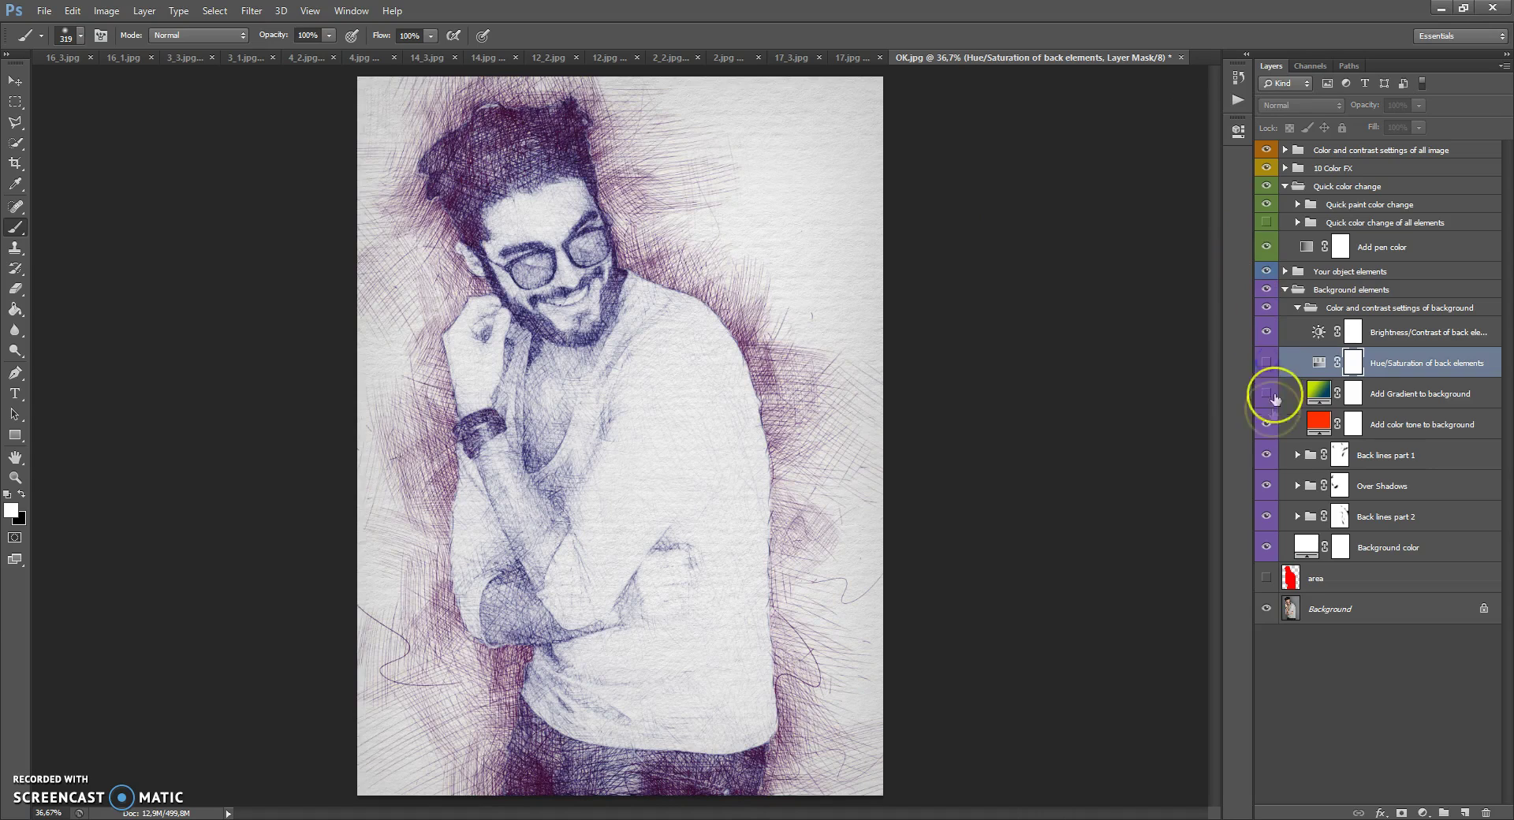
pyautogui.click(1267, 424)
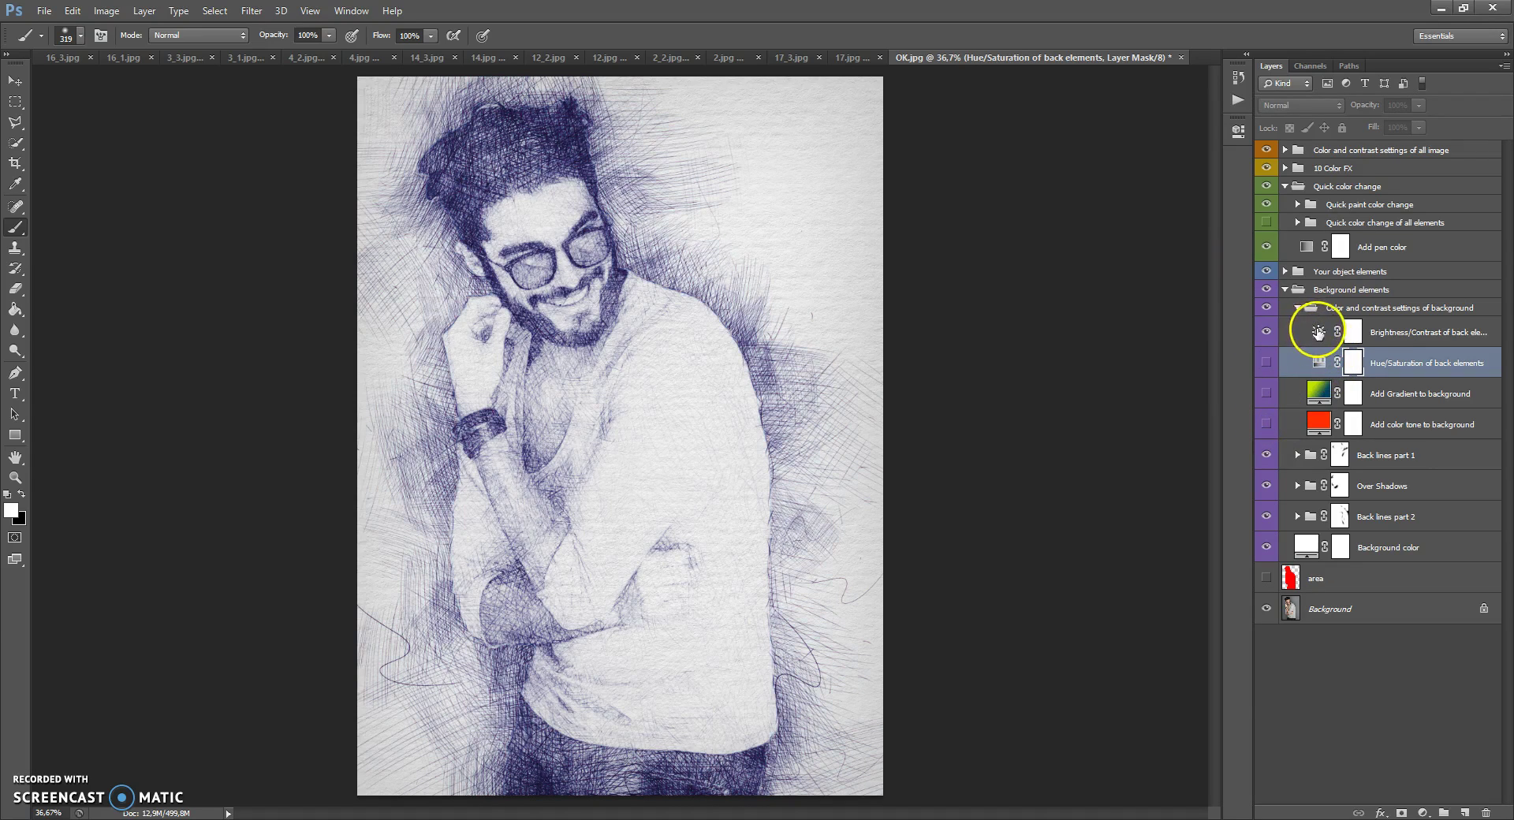
# - Try stronger brightness values on the Brightness/Contrast of back elements adjustment and settle on a brightness of 1
pyautogui.doubleClick(1318, 332)
pyautogui.moveTo(1105, 206)
pyautogui.mouseDown()
pyautogui.moveTo(1157, 206)
pyautogui.moveTo(1019, 206)
pyautogui.moveTo(1166, 209)
pyautogui.mouseUp()
pyautogui.moveTo(1261, 205); pyautogui.dragTo(1104, 211)
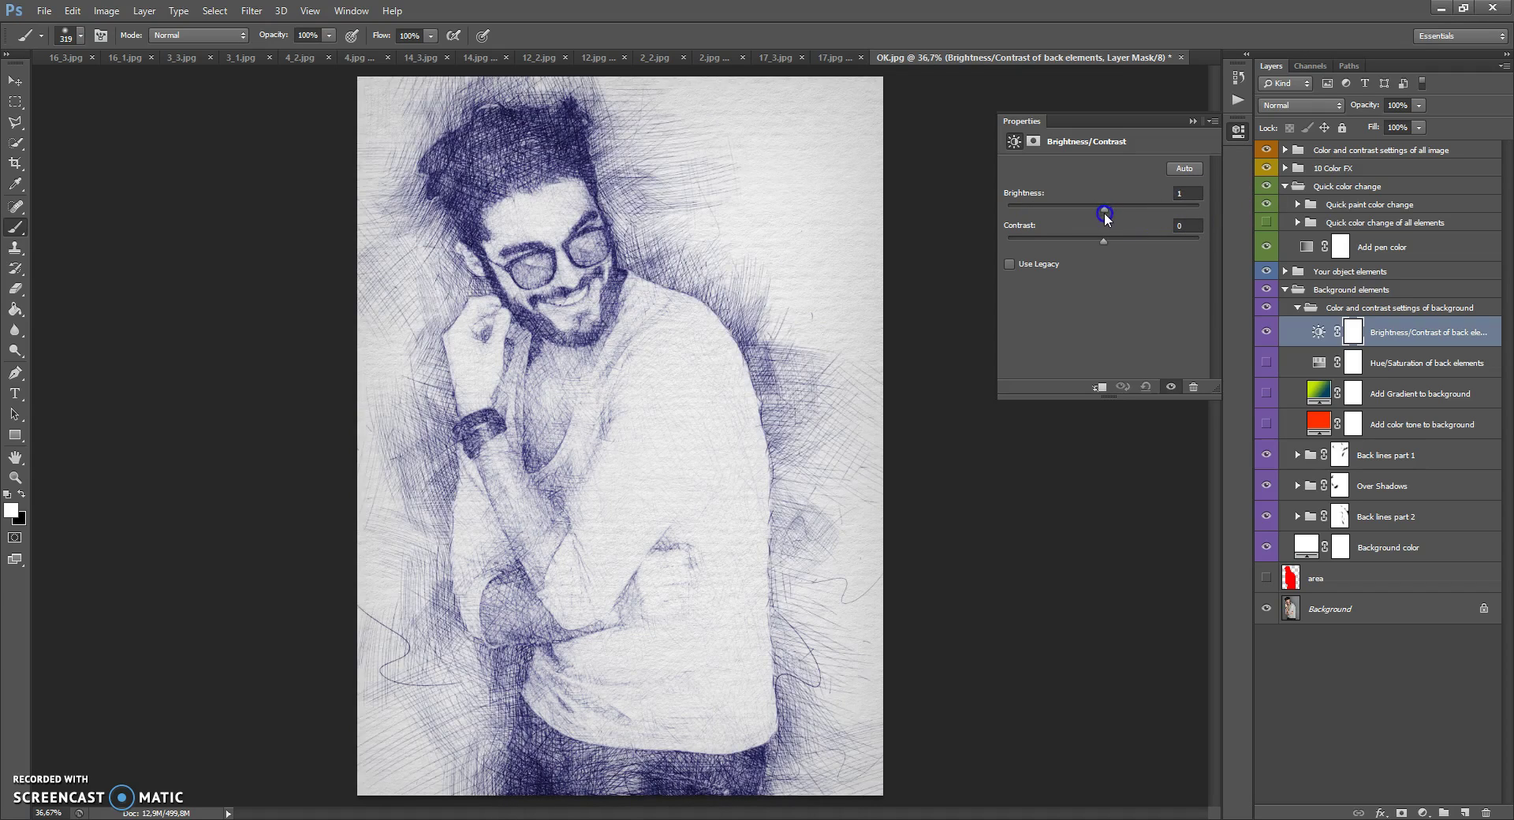
pyautogui.click(1192, 121)
# - Raise the opacity of the Add pen color layer to its maximum
pyautogui.click(1313, 246)
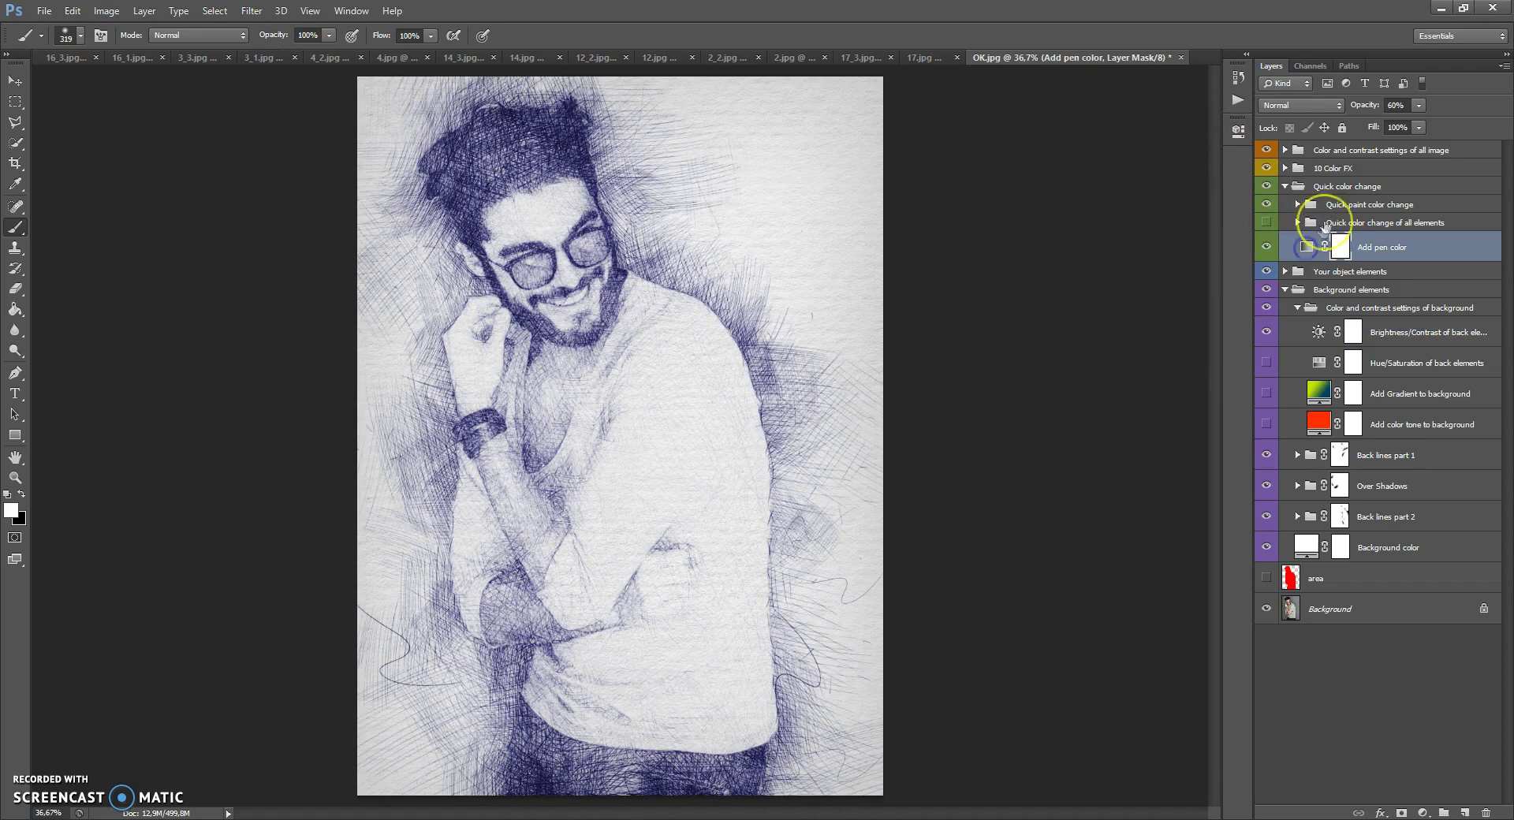
pyautogui.click(1419, 105)
pyautogui.moveTo(1422, 120); pyautogui.dragTo(1501, 132)
# - Collapse the Background elements group with its color settings subgroup, and expand the Your object elements group
pyautogui.click(1305, 307)
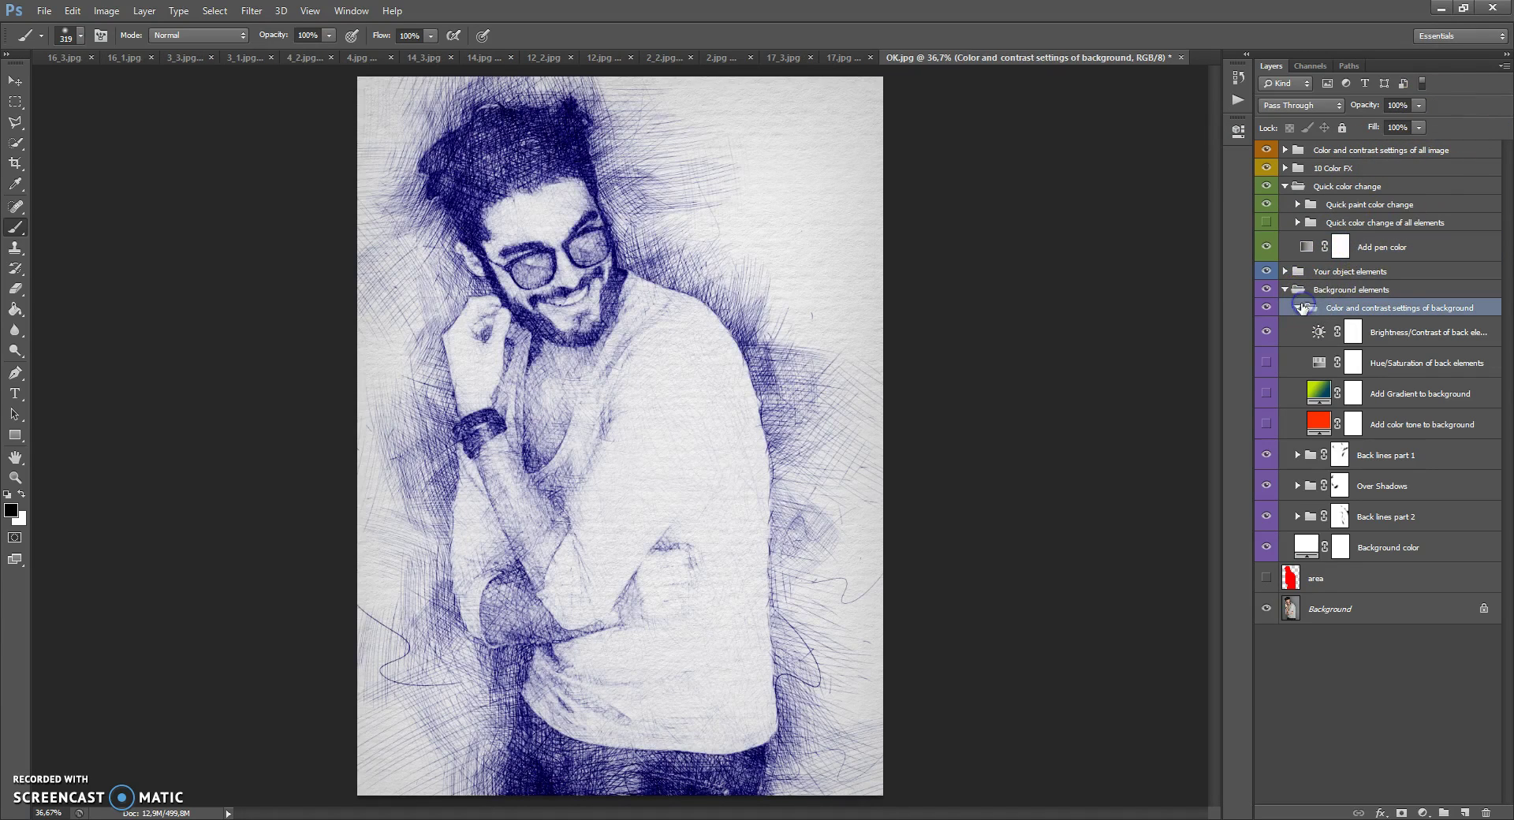
pyautogui.click(1296, 308)
pyautogui.click(1285, 290)
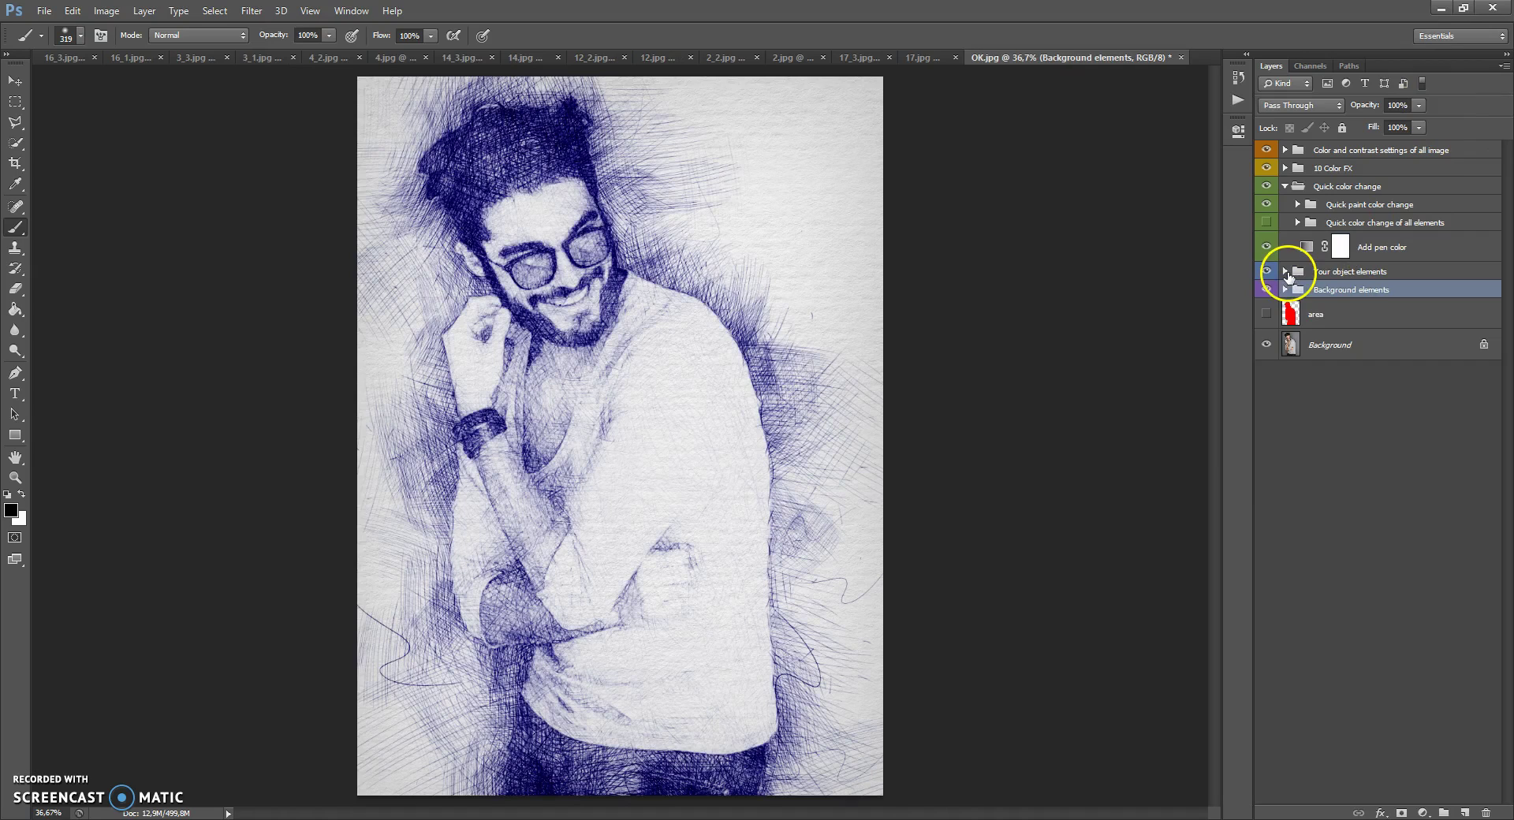
pyautogui.click(1286, 272)
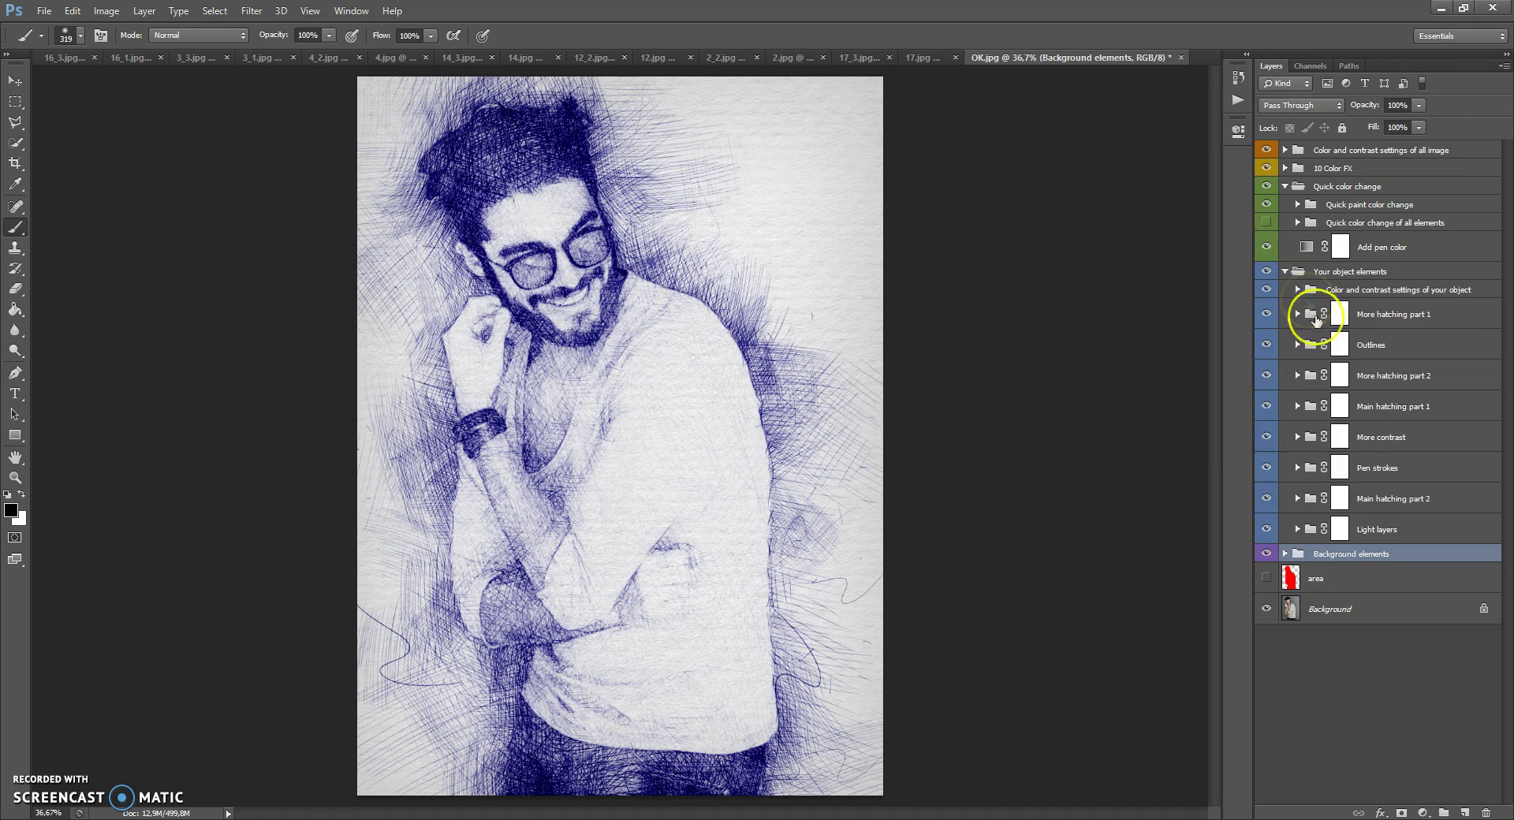
# - Go through the Light layers and hatching groups, and turn the Outlines group off and on to examine its effect
pyautogui.click(1312, 530)
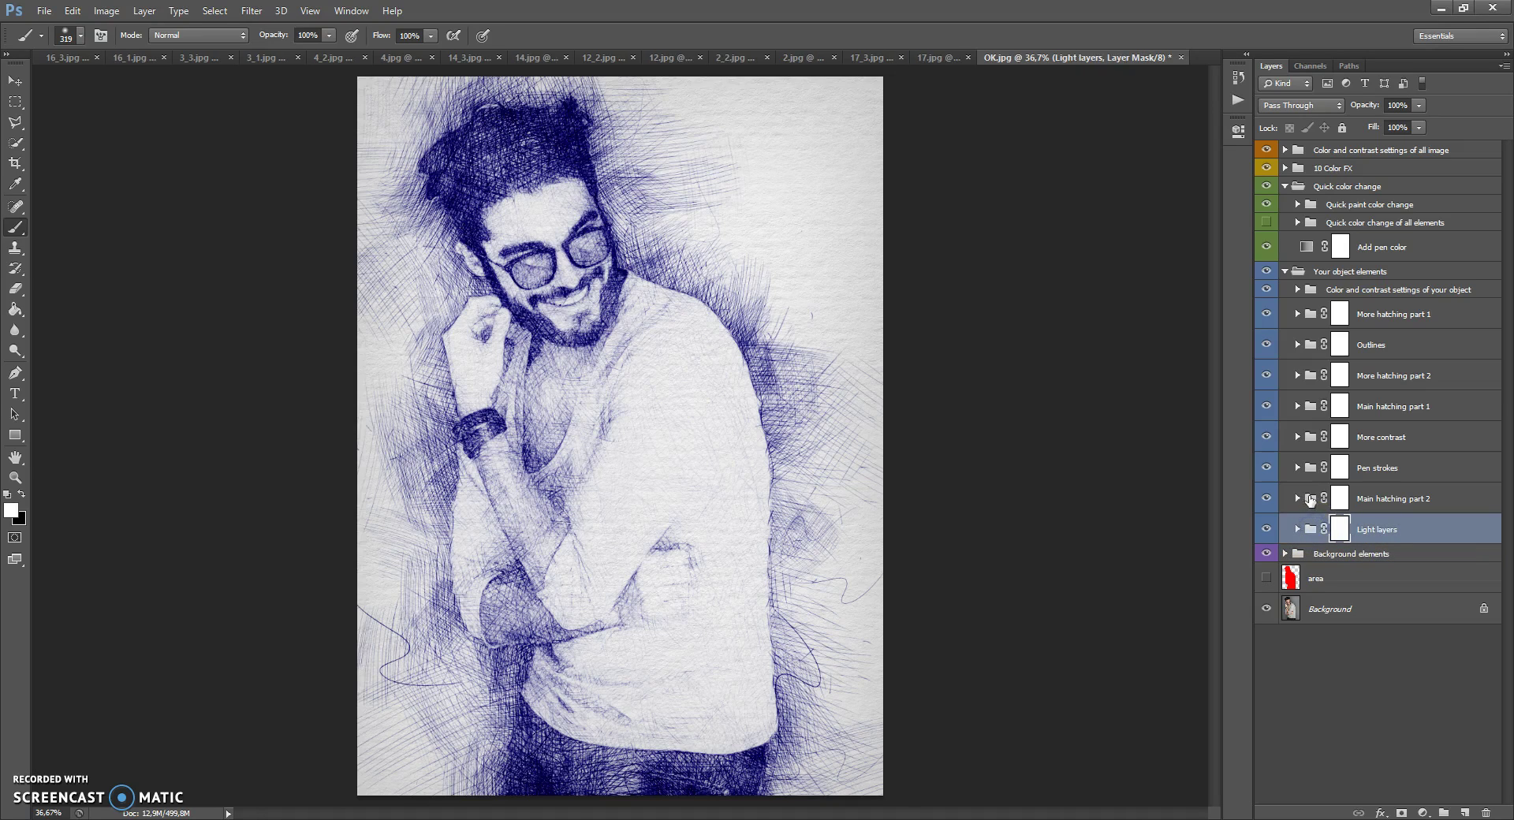
pyautogui.click(1311, 500)
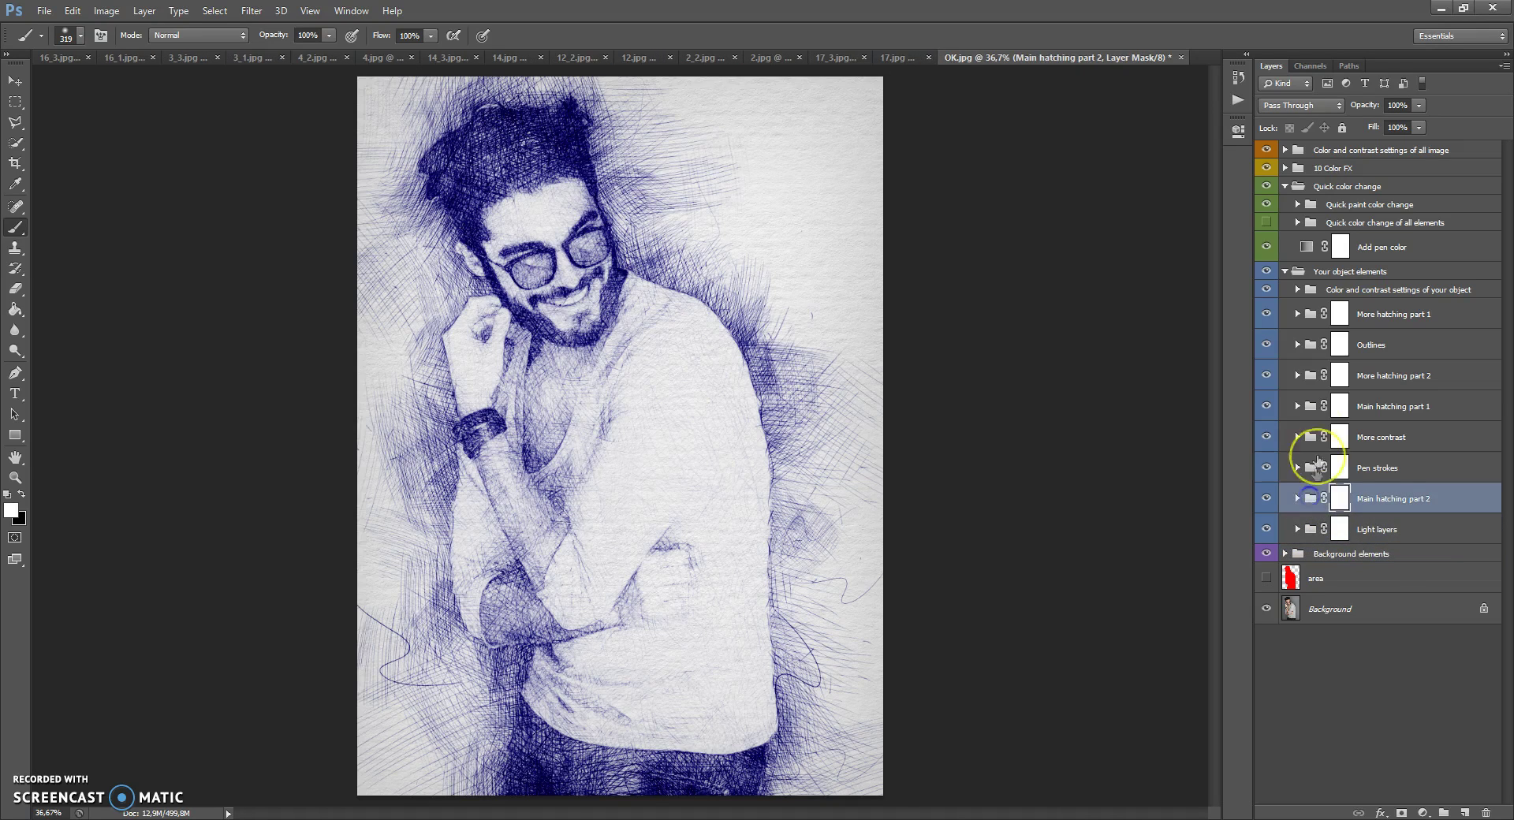
pyautogui.click(1312, 315)
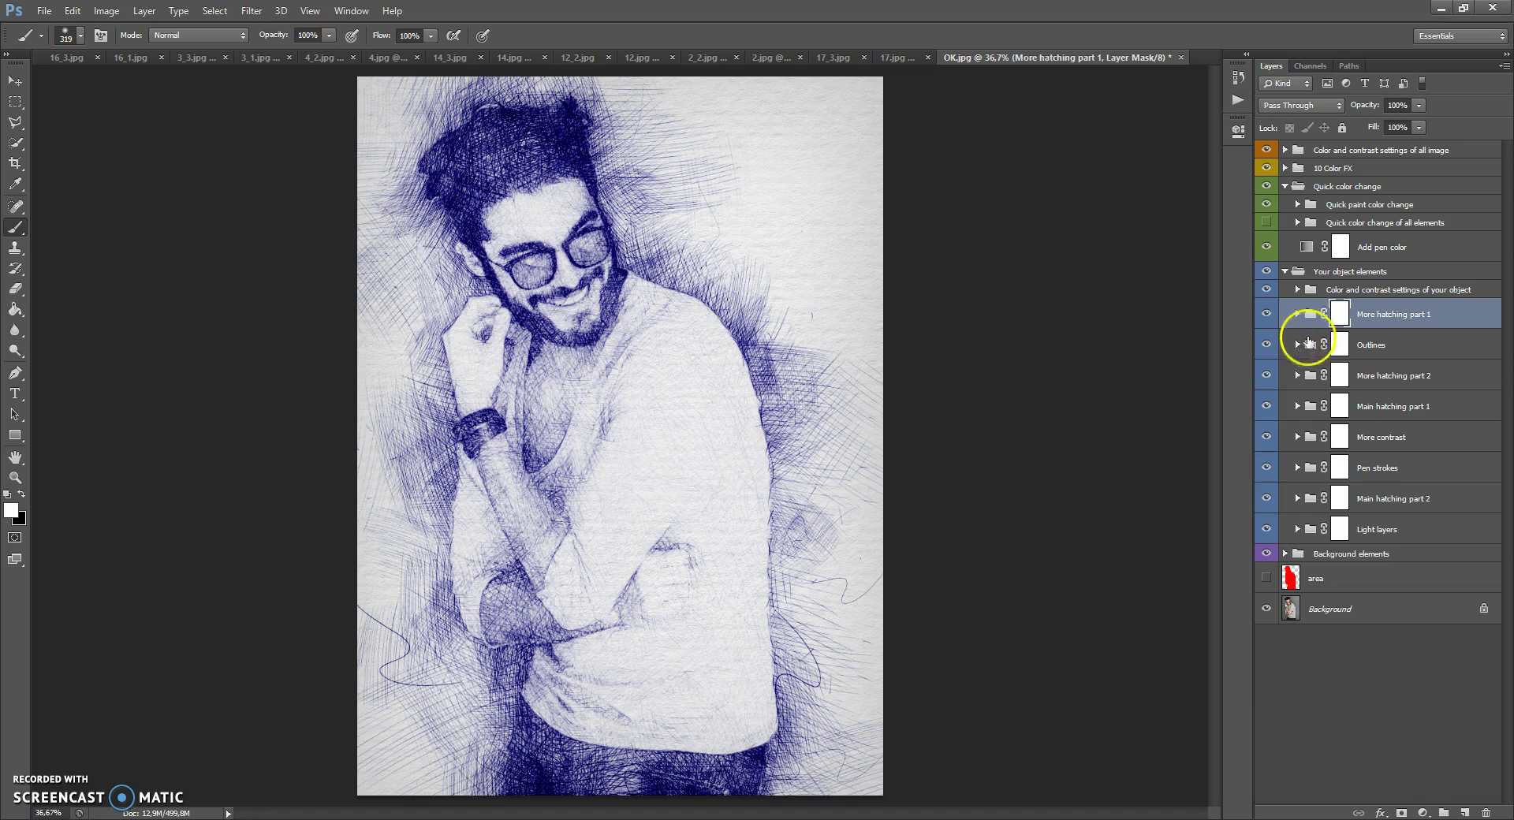
pyautogui.click(1312, 344)
pyautogui.click(1268, 344)
pyautogui.click(1268, 343)
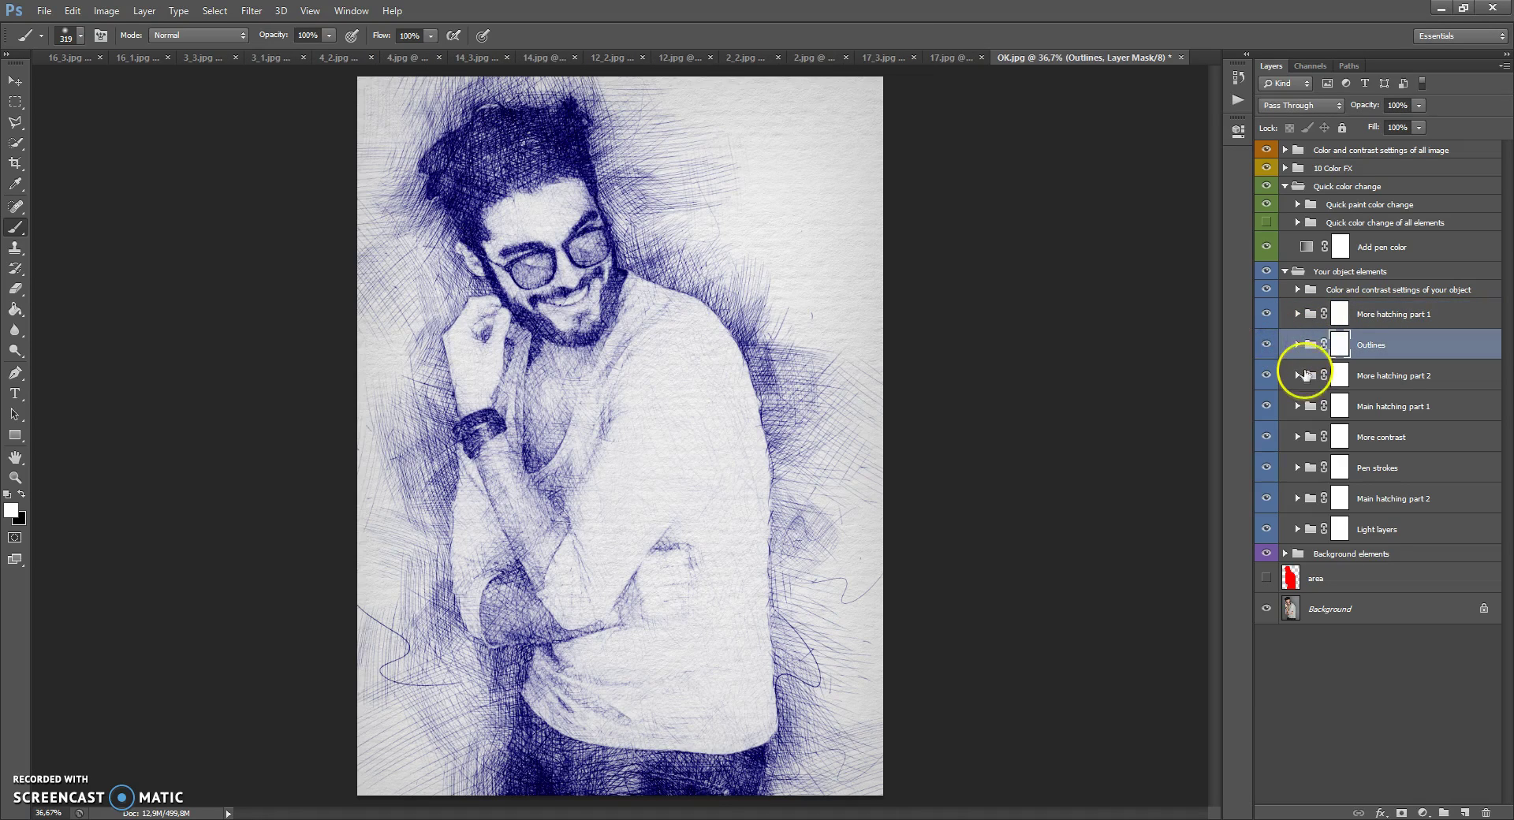
# - Turn the More hatching part 2, Main hatching part 1 and More contrast groups off and on to compare their effects
pyautogui.click(1307, 376)
pyautogui.click(1268, 376)
pyautogui.click(1268, 376)
pyautogui.click(1267, 407)
pyautogui.click(1268, 406)
pyautogui.click(1267, 437)
pyautogui.click(1267, 437)
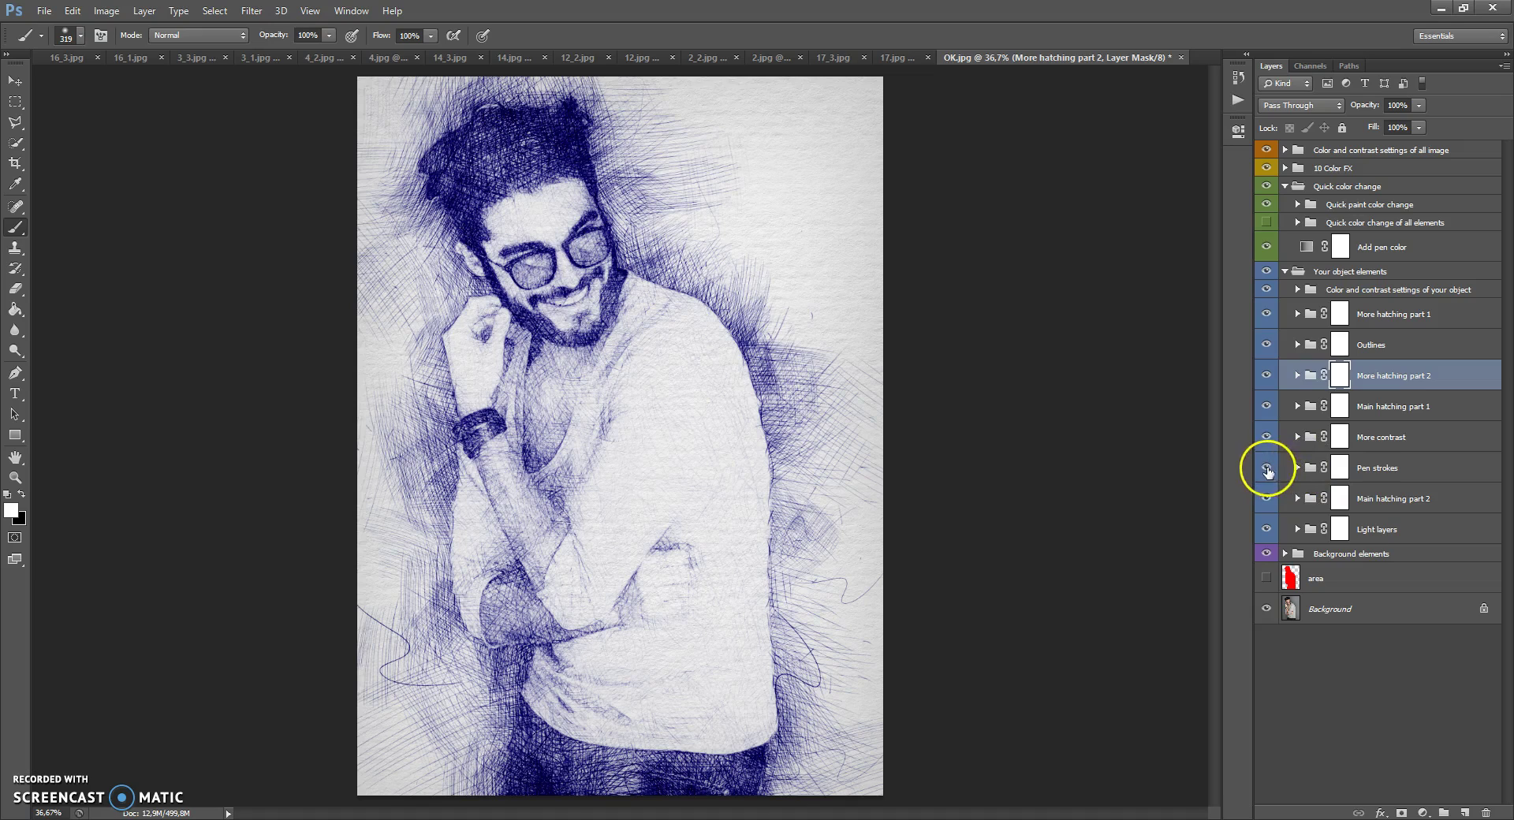
# - Turn the Pen strokes, Main hatching part 2 and Light layers groups off and on to compare their effects
pyautogui.click(1267, 468)
pyautogui.click(1267, 468)
pyautogui.click(1268, 499)
pyautogui.click(1268, 499)
pyautogui.click(1267, 531)
pyautogui.click(1267, 530)
pyautogui.click(1267, 530)
pyautogui.click(1267, 530)
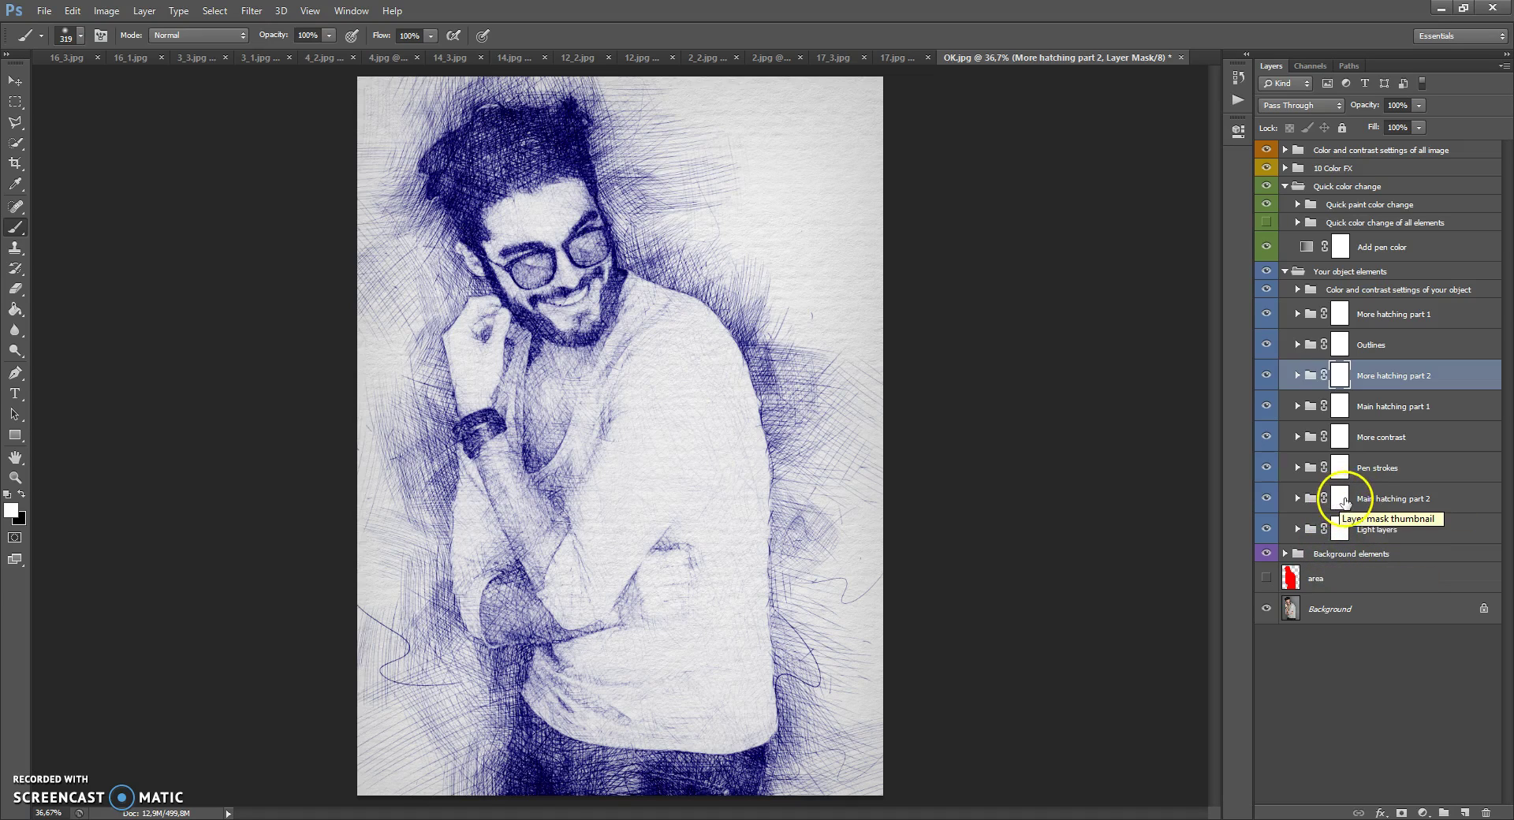
# - Paint black on the More contrast mask over the sweater's side and the trousers with a brush of size 494
pyautogui.click(1341, 437)
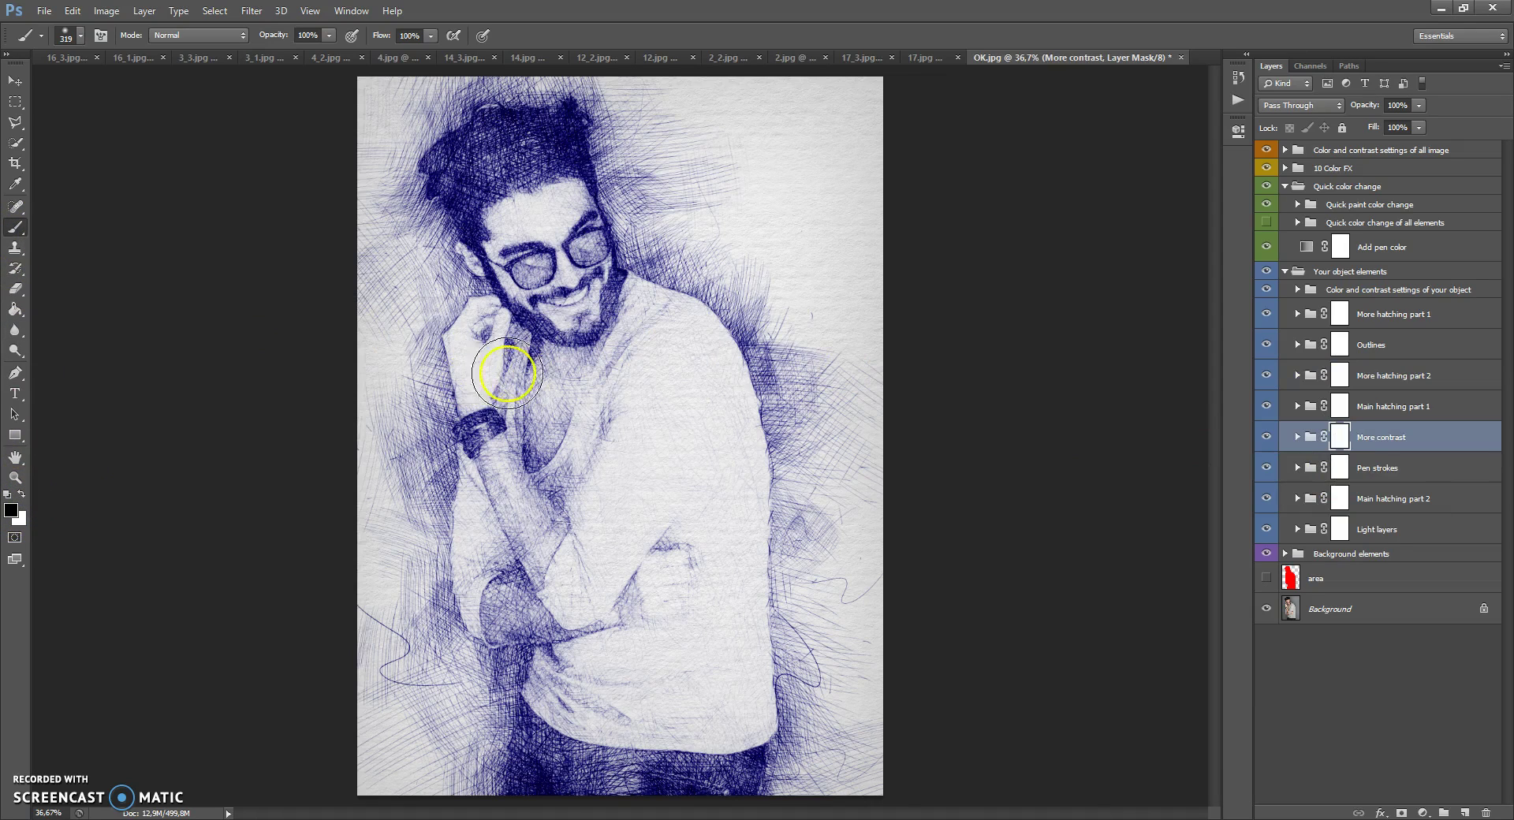
pyautogui.rightClick(578, 375)
pyautogui.moveTo(713, 300)
pyautogui.mouseDown()
pyautogui.moveTo(736, 513)
pyautogui.moveTo(726, 561)
pyautogui.mouseUp()
pyautogui.moveTo(552, 753); pyautogui.dragTo(584, 788)
# - Paint black on the Main hatching part 2 and Light layers masks over the lower sweater and trousers
pyautogui.click(1342, 470)
pyautogui.click(1341, 499)
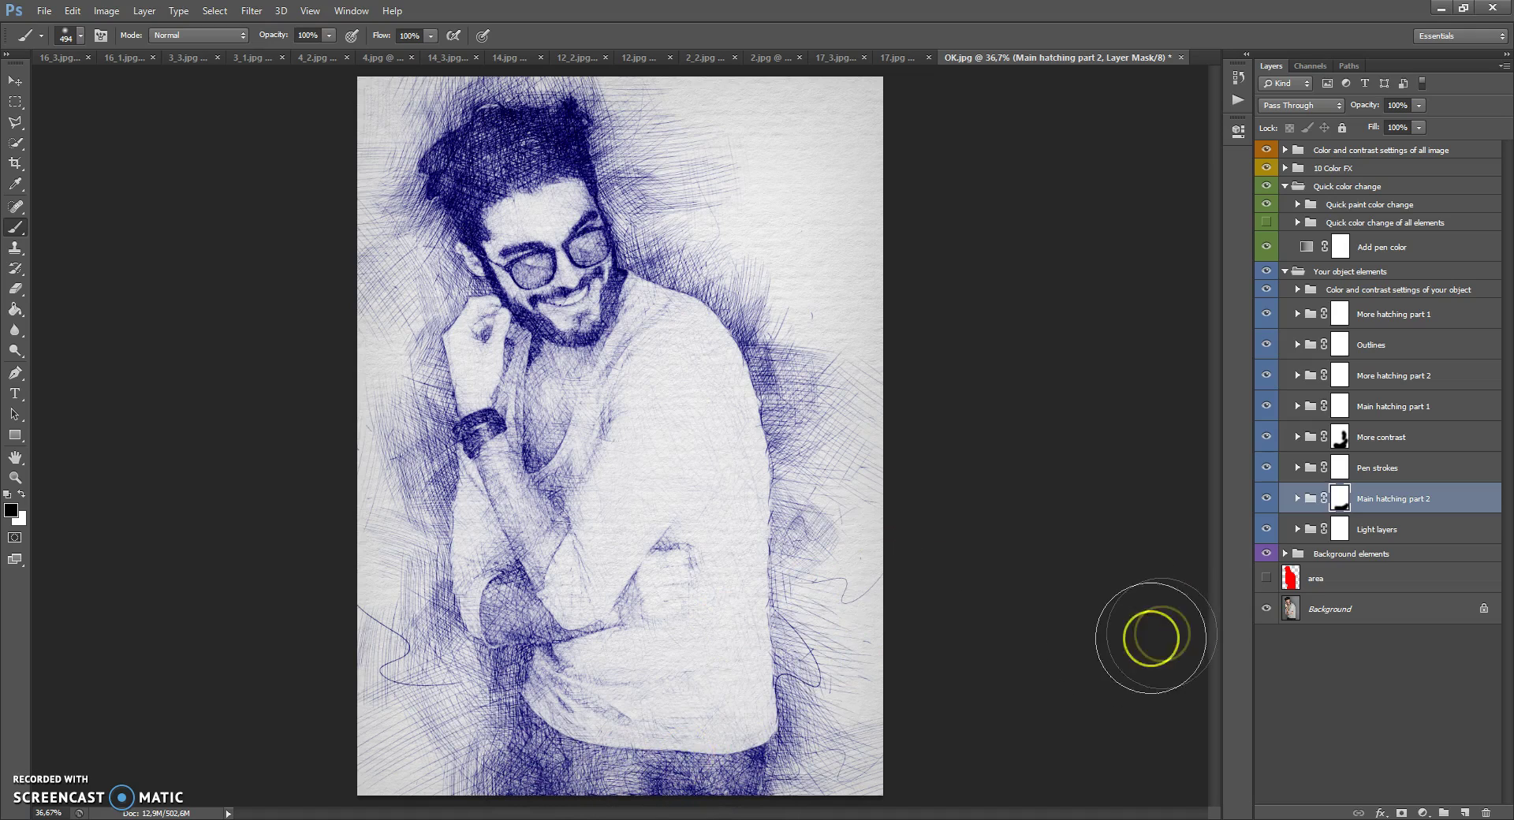
pyautogui.click(1341, 529)
pyautogui.moveTo(721, 699)
pyautogui.mouseDown()
pyautogui.moveTo(678, 734)
pyautogui.moveTo(605, 735)
pyautogui.moveTo(771, 653)
pyautogui.moveTo(781, 534)
pyautogui.moveTo(778, 608)
pyautogui.moveTo(749, 631)
pyautogui.mouseUp()
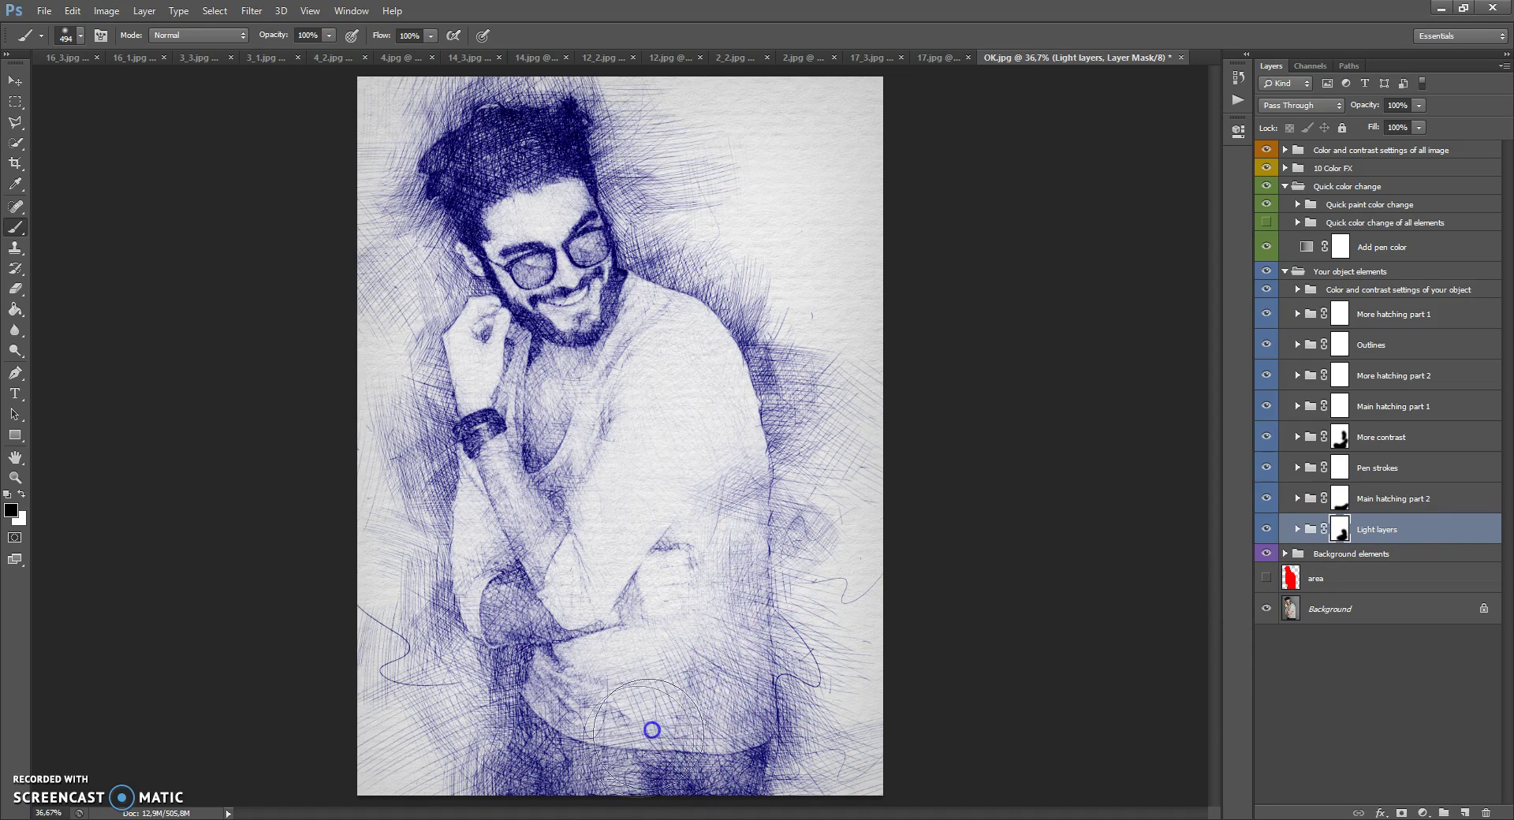
# - Paint black on the More hatching part 2 and More hatching part 1 masks over the man's lower body
pyautogui.click(1341, 375)
pyautogui.moveTo(832, 686)
pyautogui.mouseDown()
pyautogui.moveTo(637, 814)
pyautogui.moveTo(737, 790)
pyautogui.moveTo(560, 749)
pyautogui.mouseUp()
pyautogui.click(1331, 318)
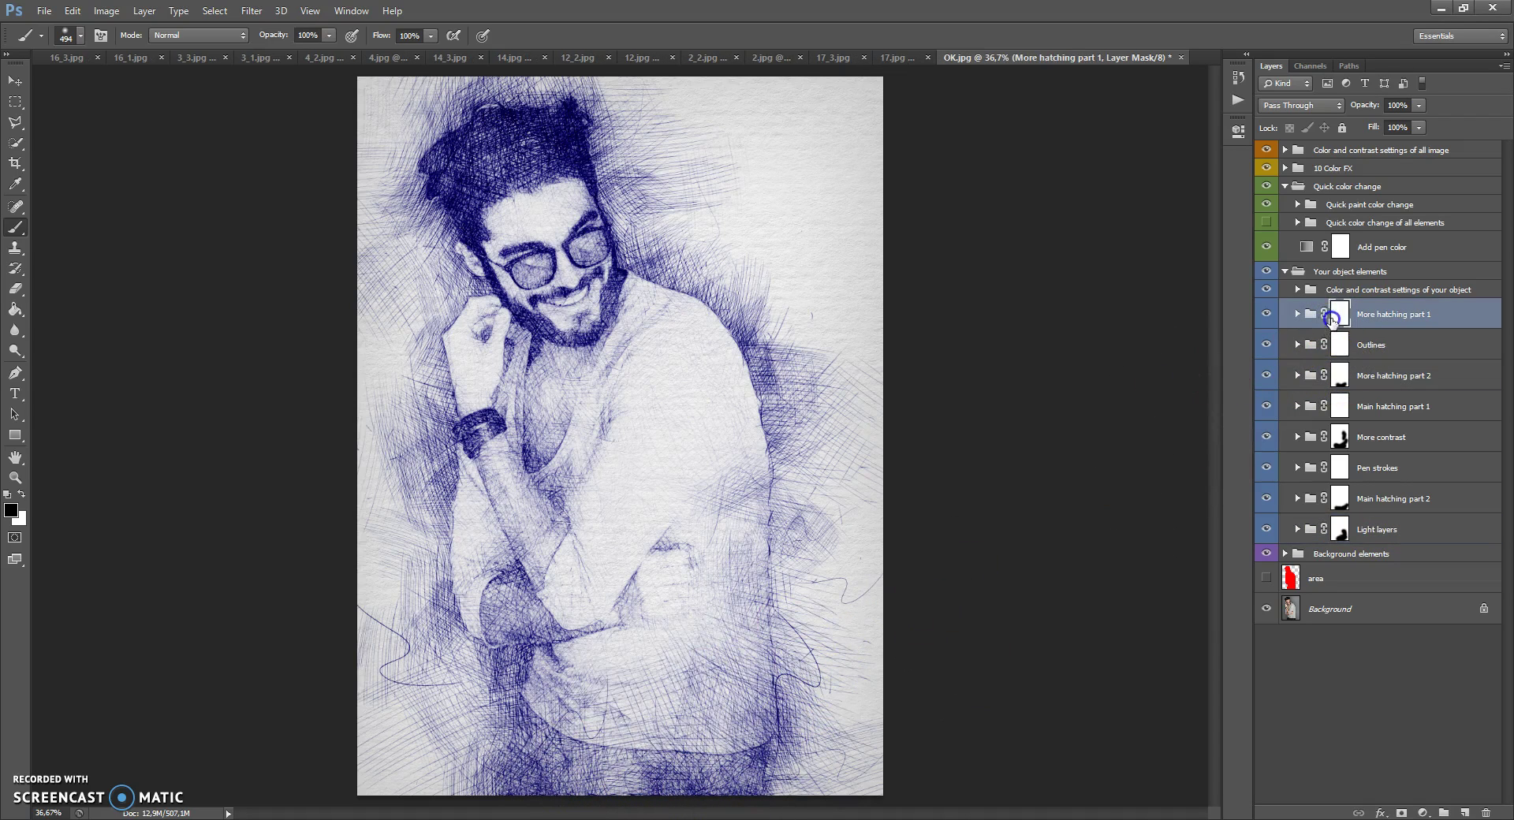
pyautogui.moveTo(869, 659)
pyautogui.mouseDown()
pyautogui.moveTo(751, 764)
pyautogui.moveTo(547, 756)
pyautogui.moveTo(546, 738)
pyautogui.moveTo(559, 762)
pyautogui.moveTo(727, 672)
pyautogui.moveTo(798, 568)
pyautogui.moveTo(665, 602)
pyautogui.moveTo(684, 588)
pyautogui.moveTo(598, 656)
pyautogui.moveTo(588, 751)
pyautogui.moveTo(753, 702)
pyautogui.moveTo(496, 624)
pyautogui.moveTo(1304, 335)
pyautogui.moveTo(1304, 290)
pyautogui.mouseUp()
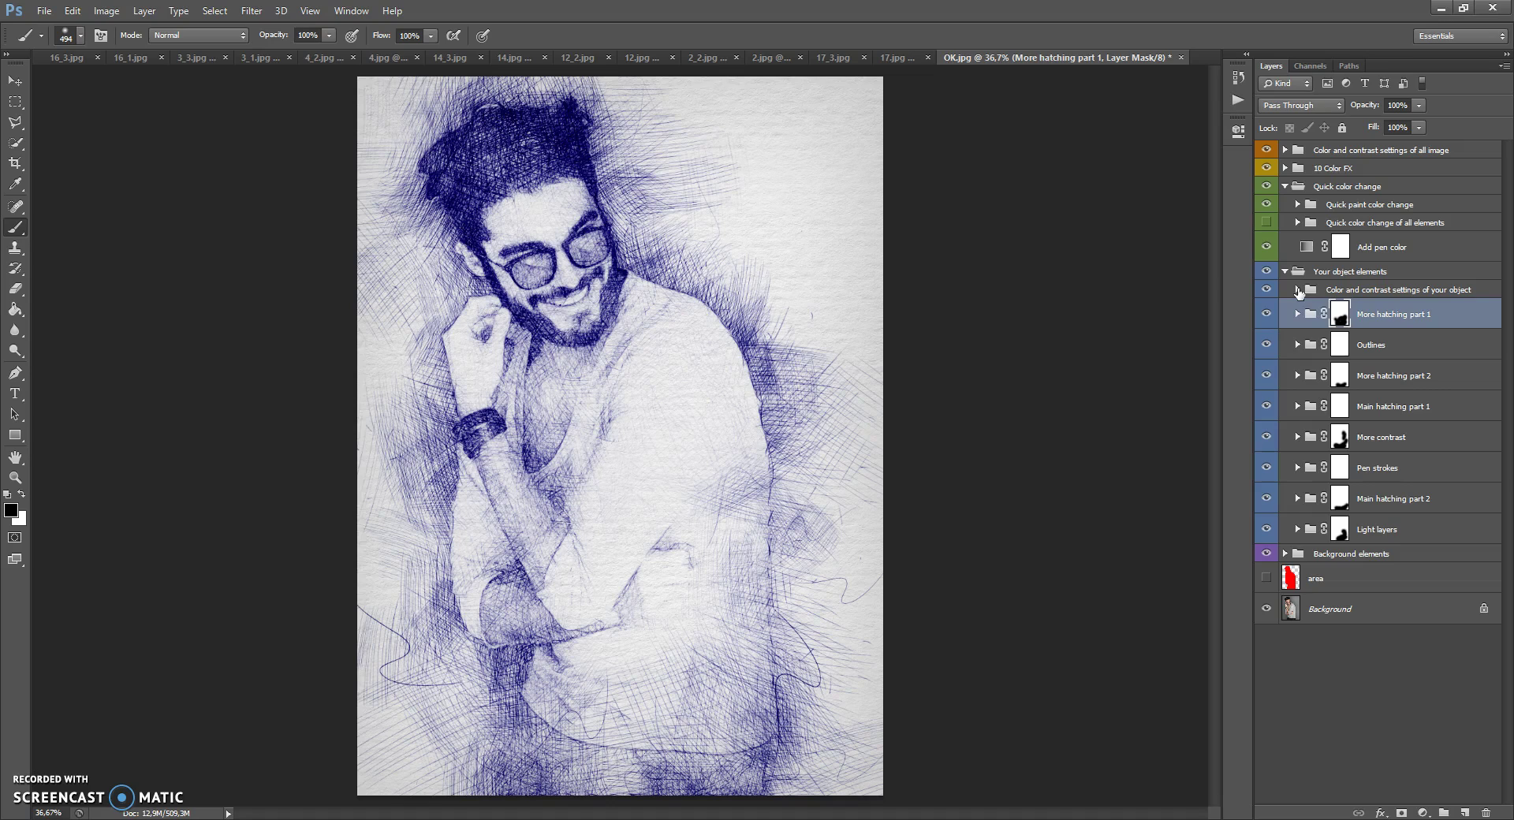
# - Expand the object's color and contrast settings, show the Add color tone to your object layer and hide the Add pen color layer
pyautogui.click(1297, 290)
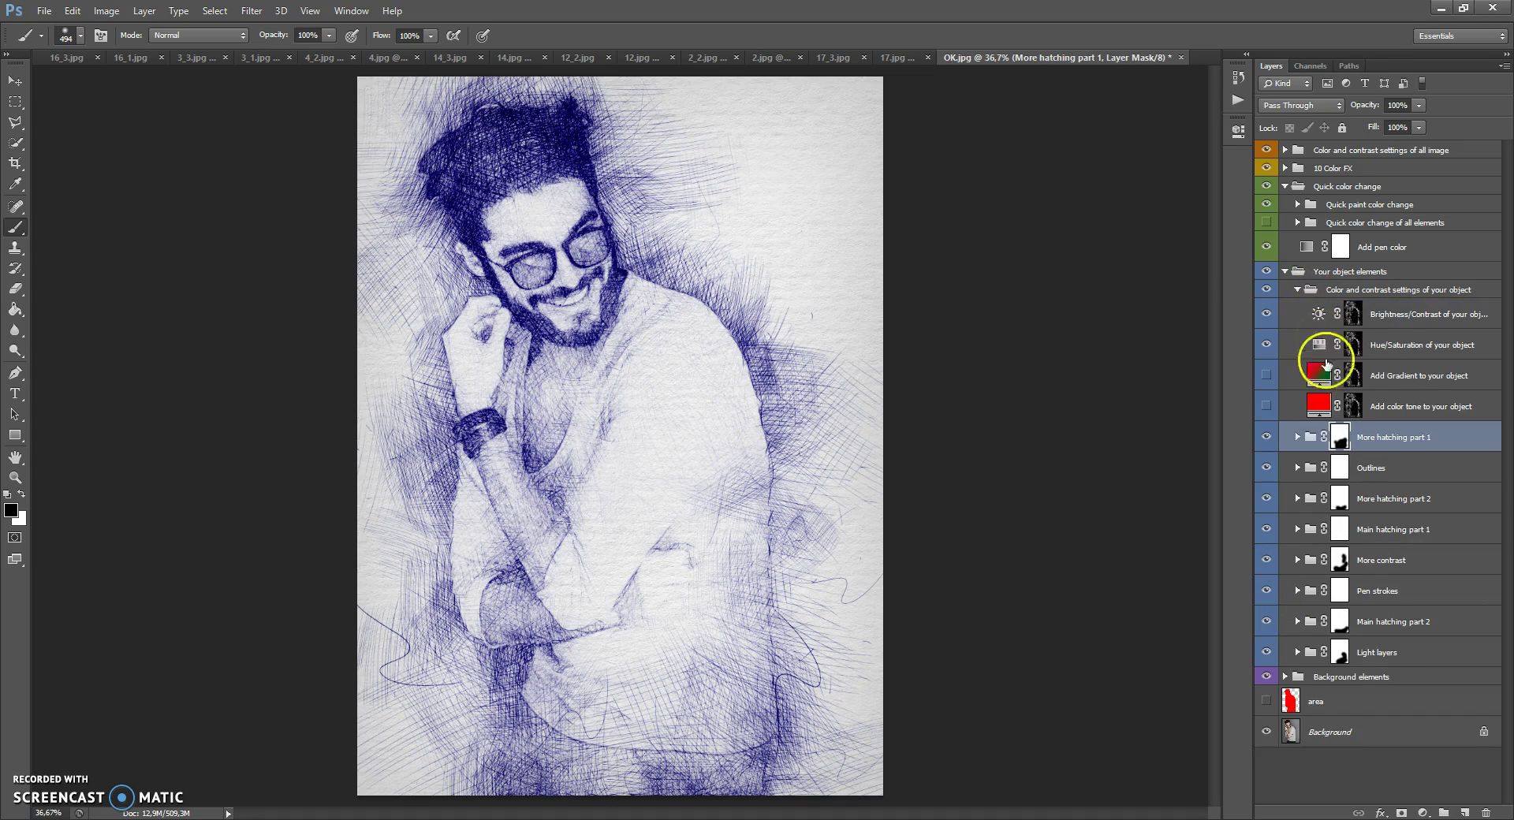
pyautogui.click(1314, 406)
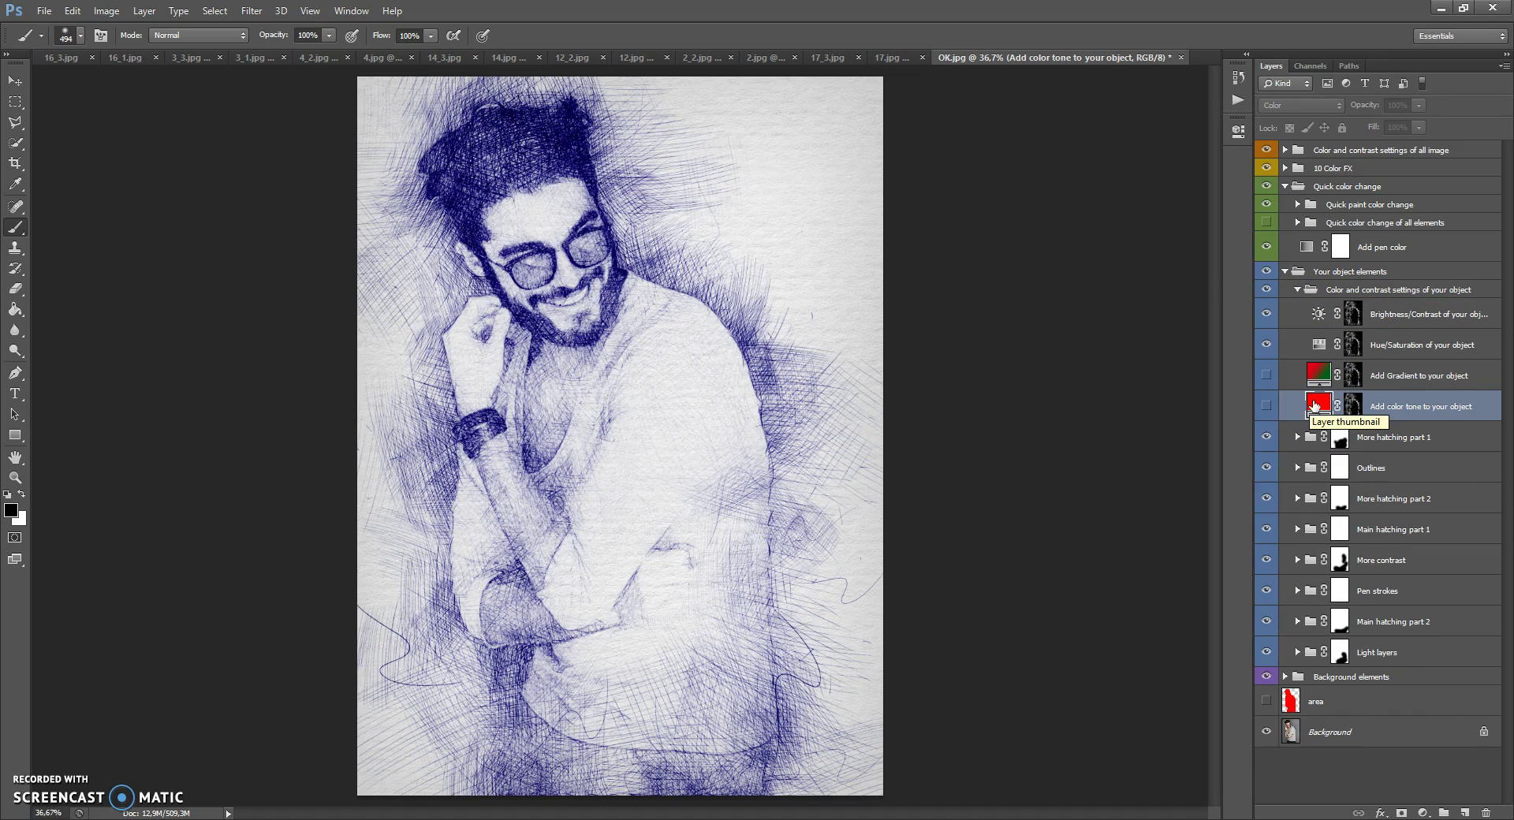
pyautogui.click(1266, 406)
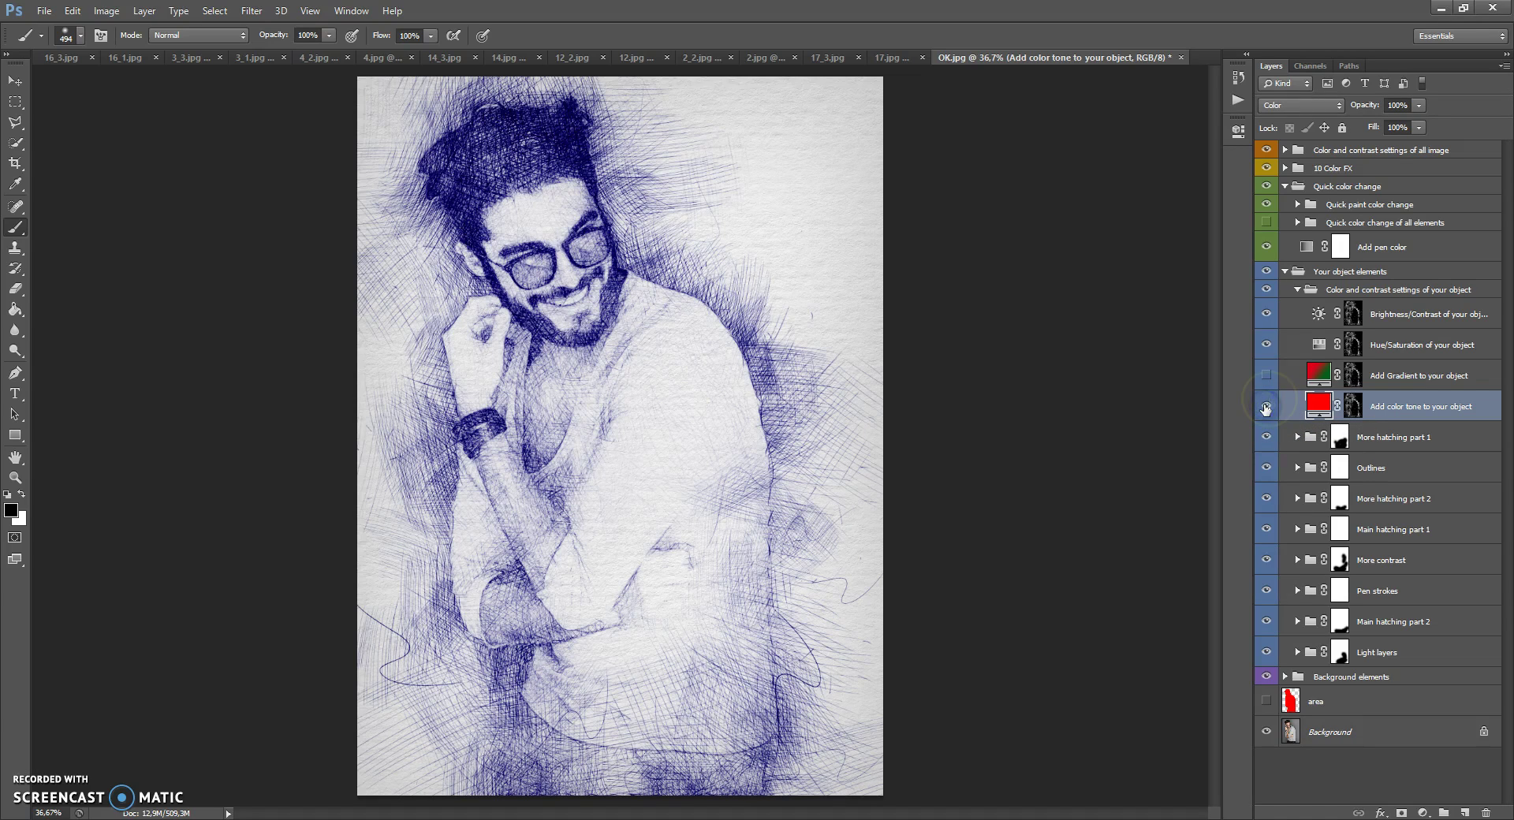
pyautogui.click(1314, 247)
pyautogui.click(1266, 248)
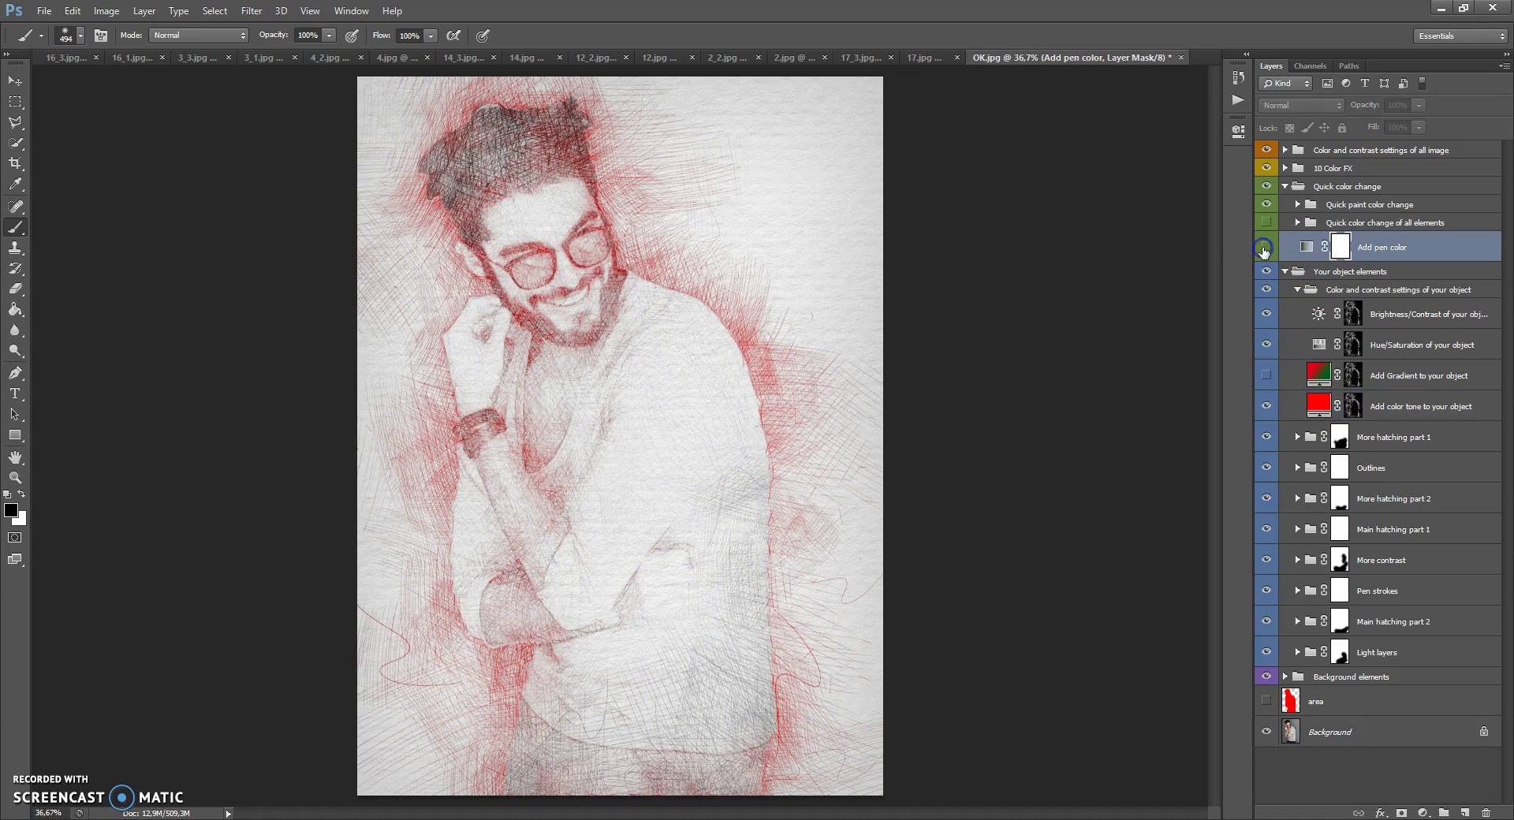
# - Set the fill color of the Add color tone to your object layer to ff4200
pyautogui.doubleClick(1318, 403)
pyautogui.moveTo(1085, 280); pyautogui.dragTo(1085, 445)
pyautogui.click(1225, 243)
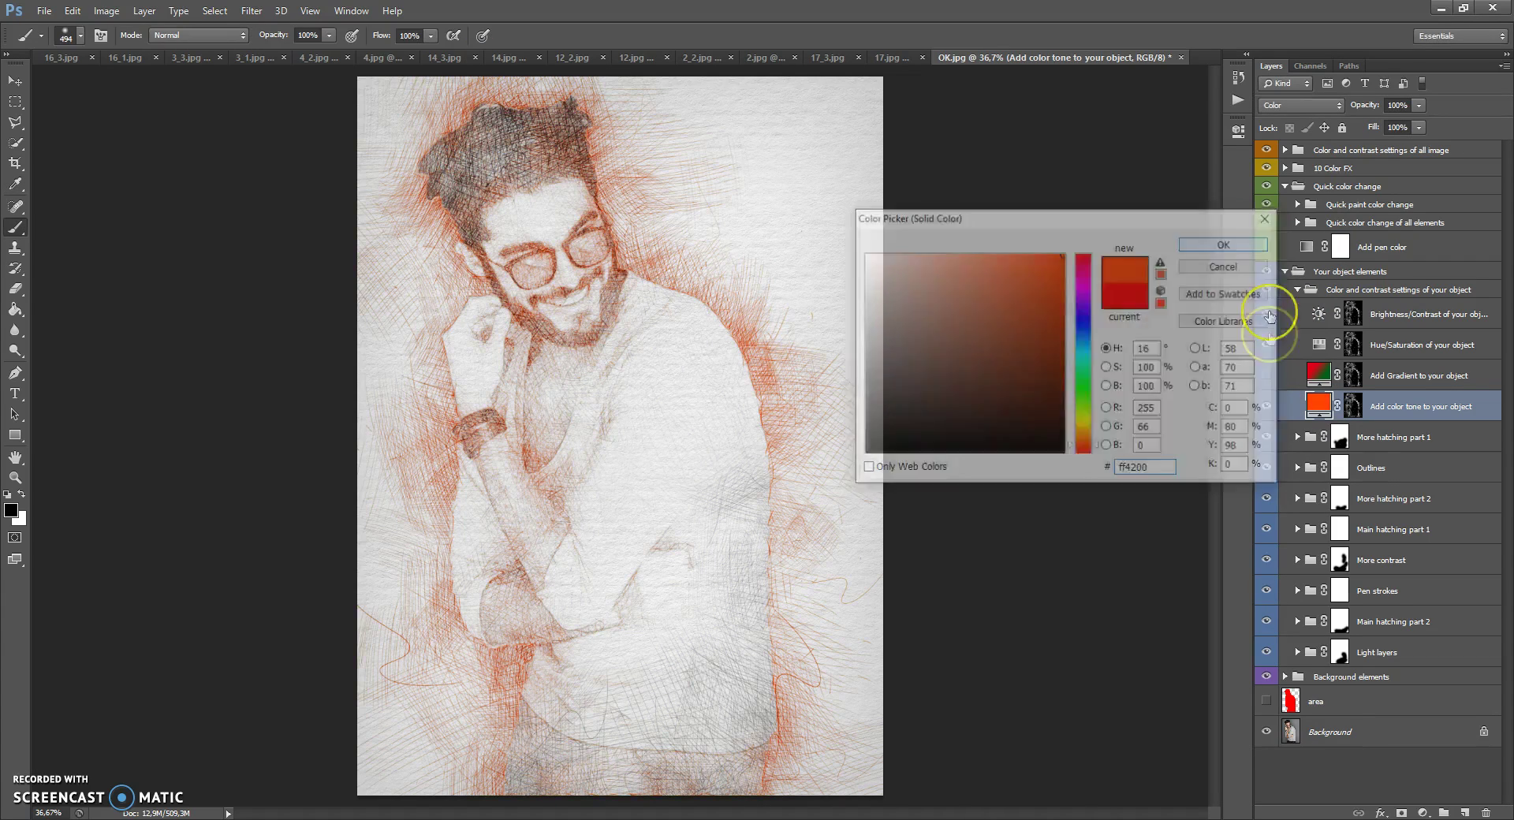
# - Show the Add Gradient to your object layer instead of the color tone and set its gradient angle to about 10°
pyautogui.click(1266, 407)
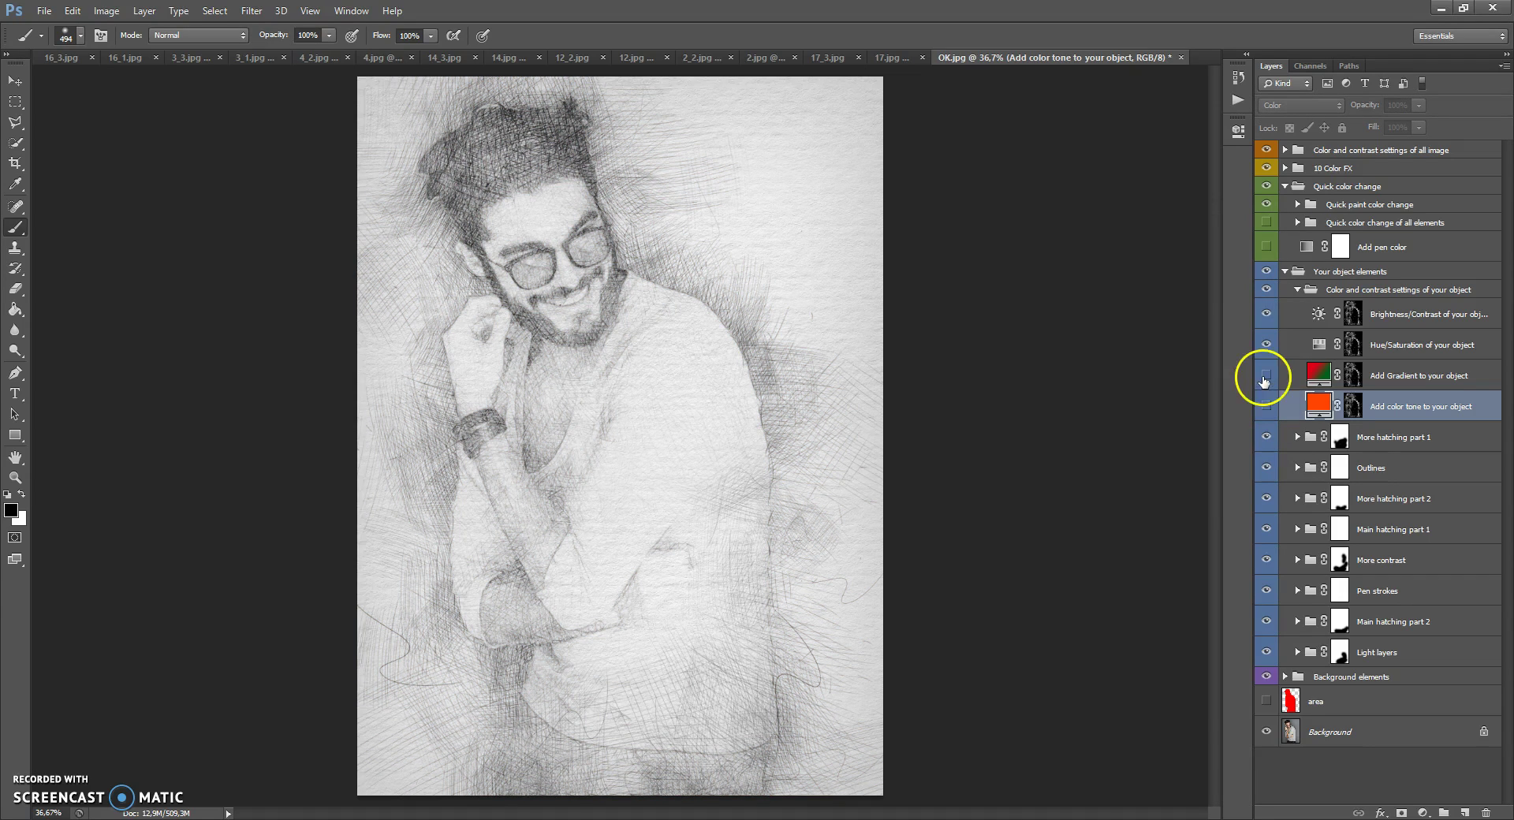
pyautogui.click(1265, 375)
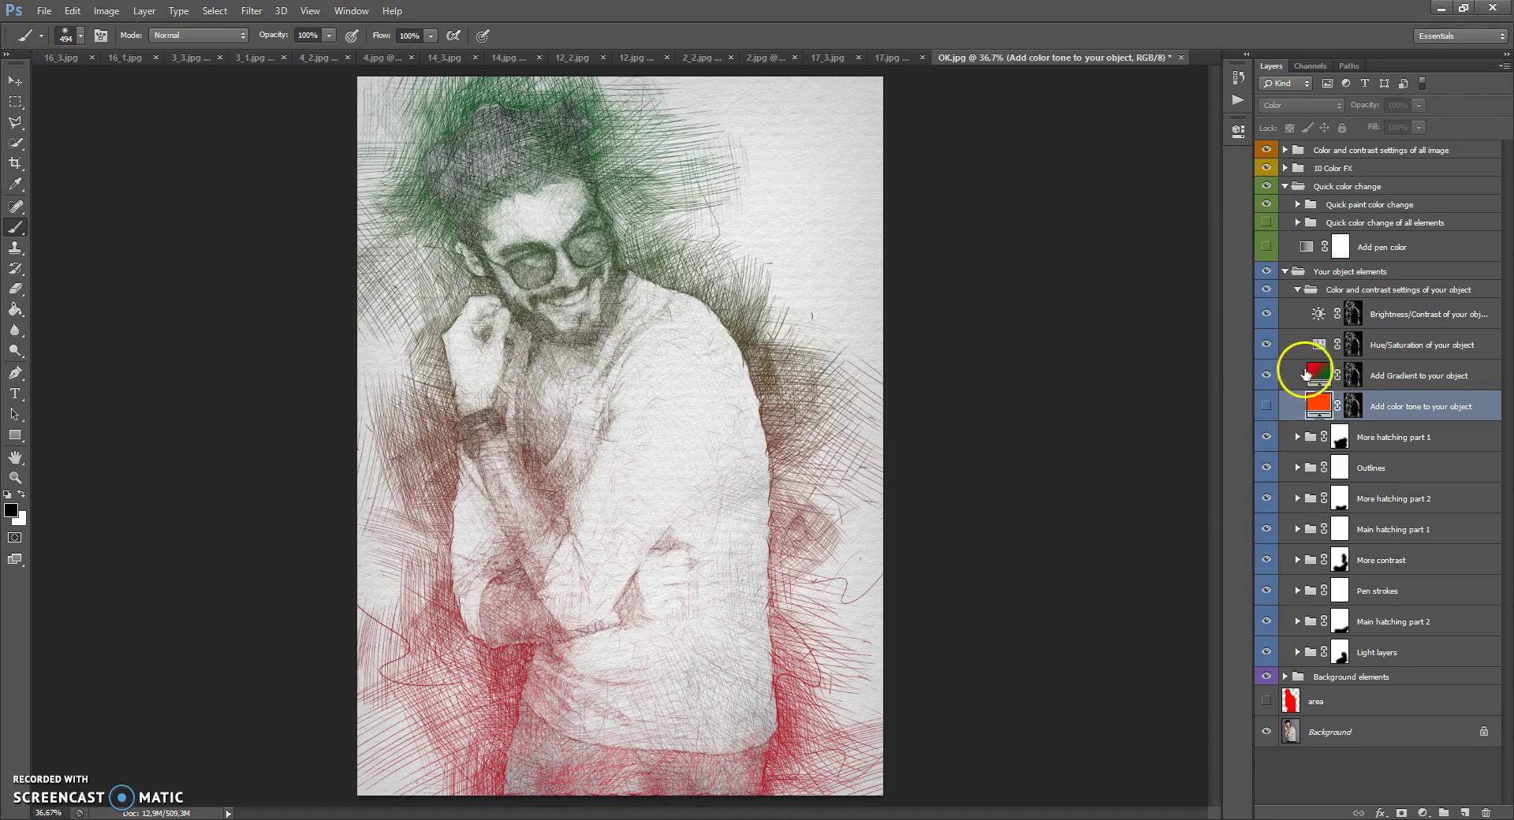
pyautogui.doubleClick(1317, 374)
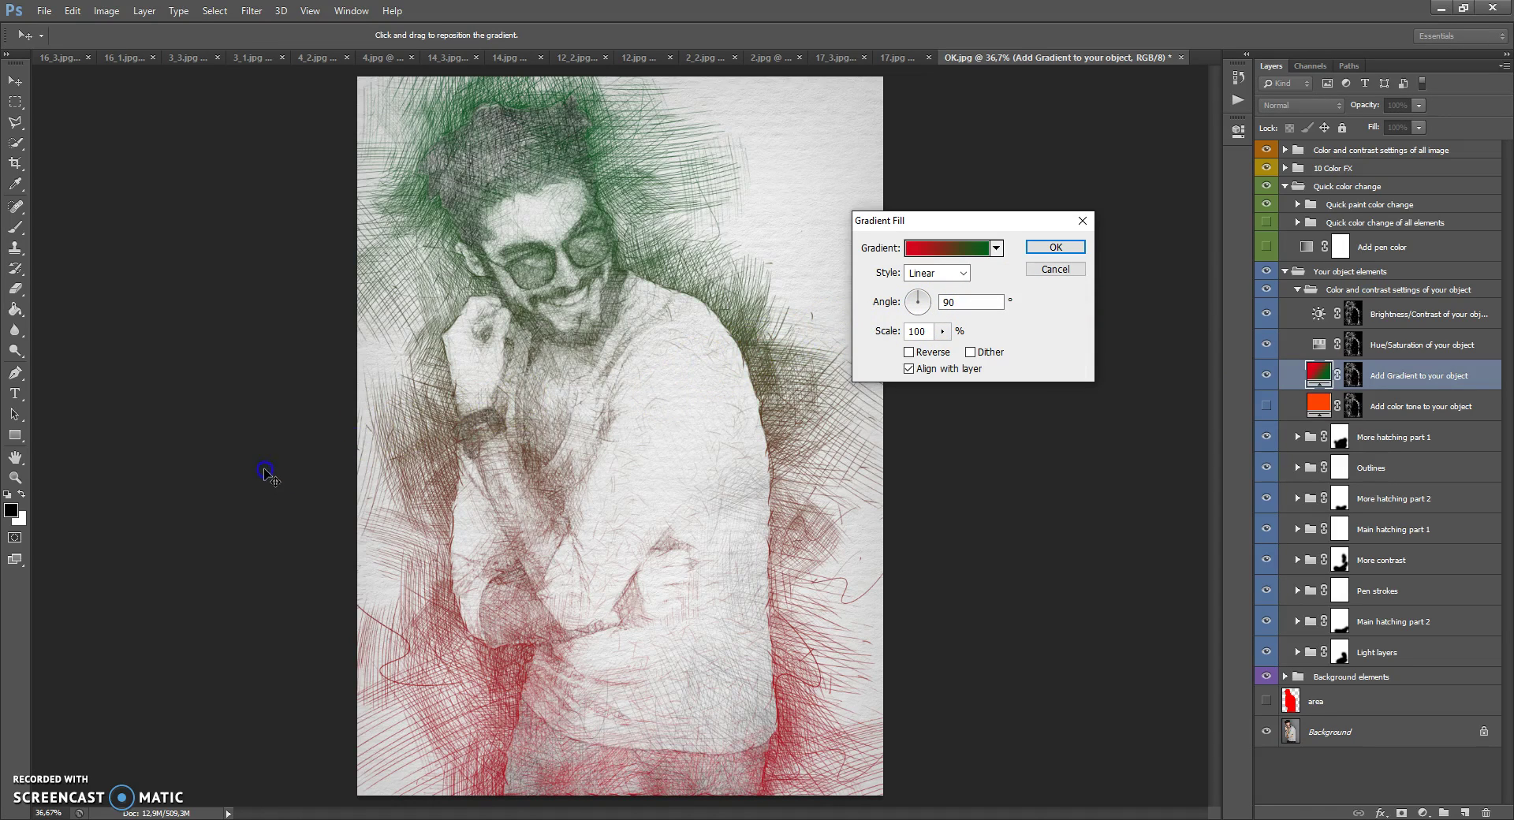
pyautogui.moveTo(623, 397); pyautogui.dragTo(574, 139)
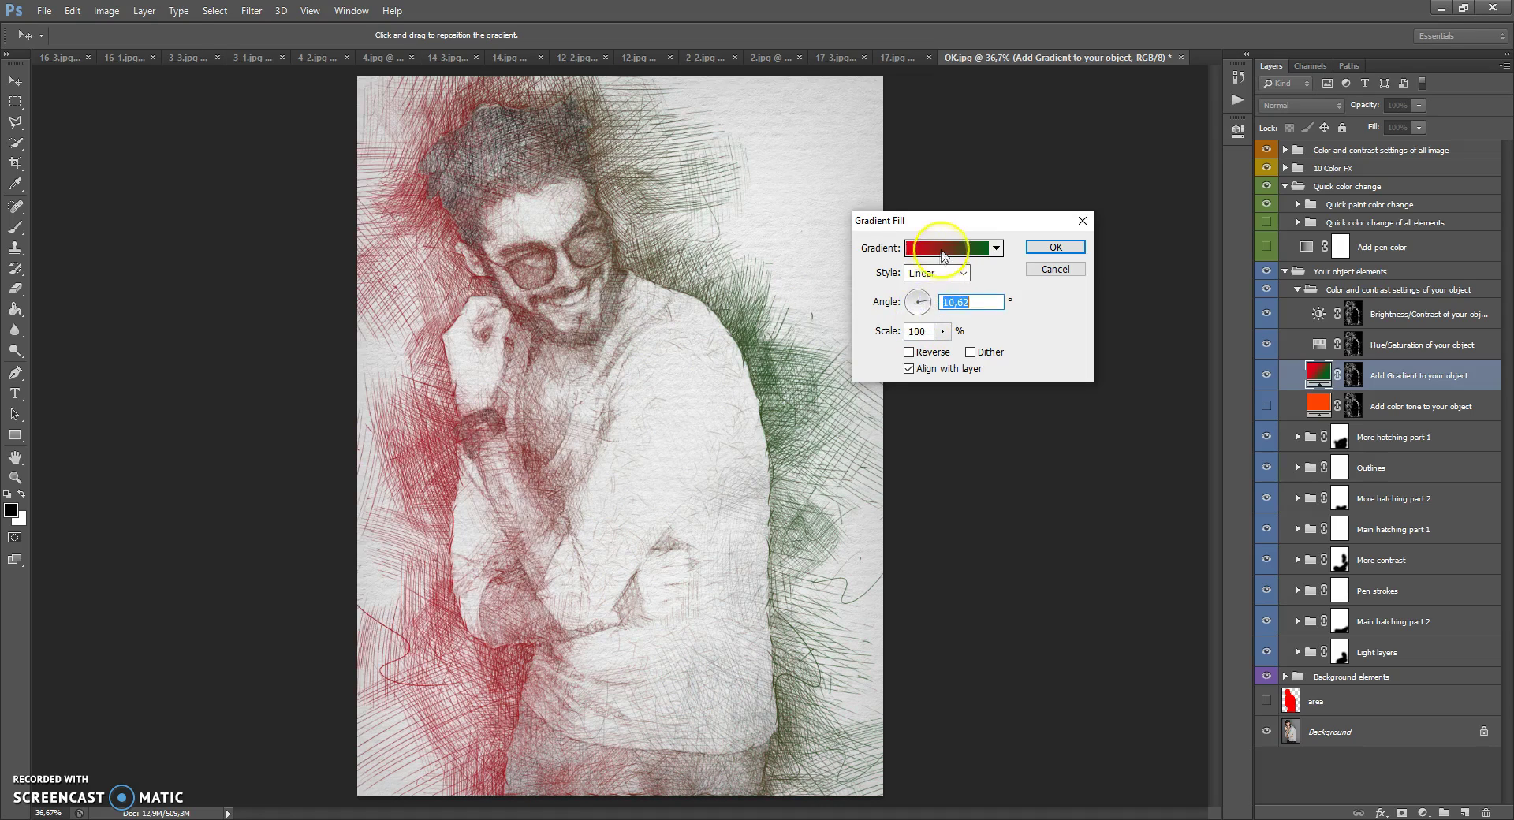
# - Change the object gradient's green stop to dark blue and apply the gradient fill
pyautogui.click(943, 251)
pyautogui.doubleClick(1171, 484)
pyautogui.moveTo(1108, 384); pyautogui.dragTo(1103, 323)
pyautogui.click(1225, 243)
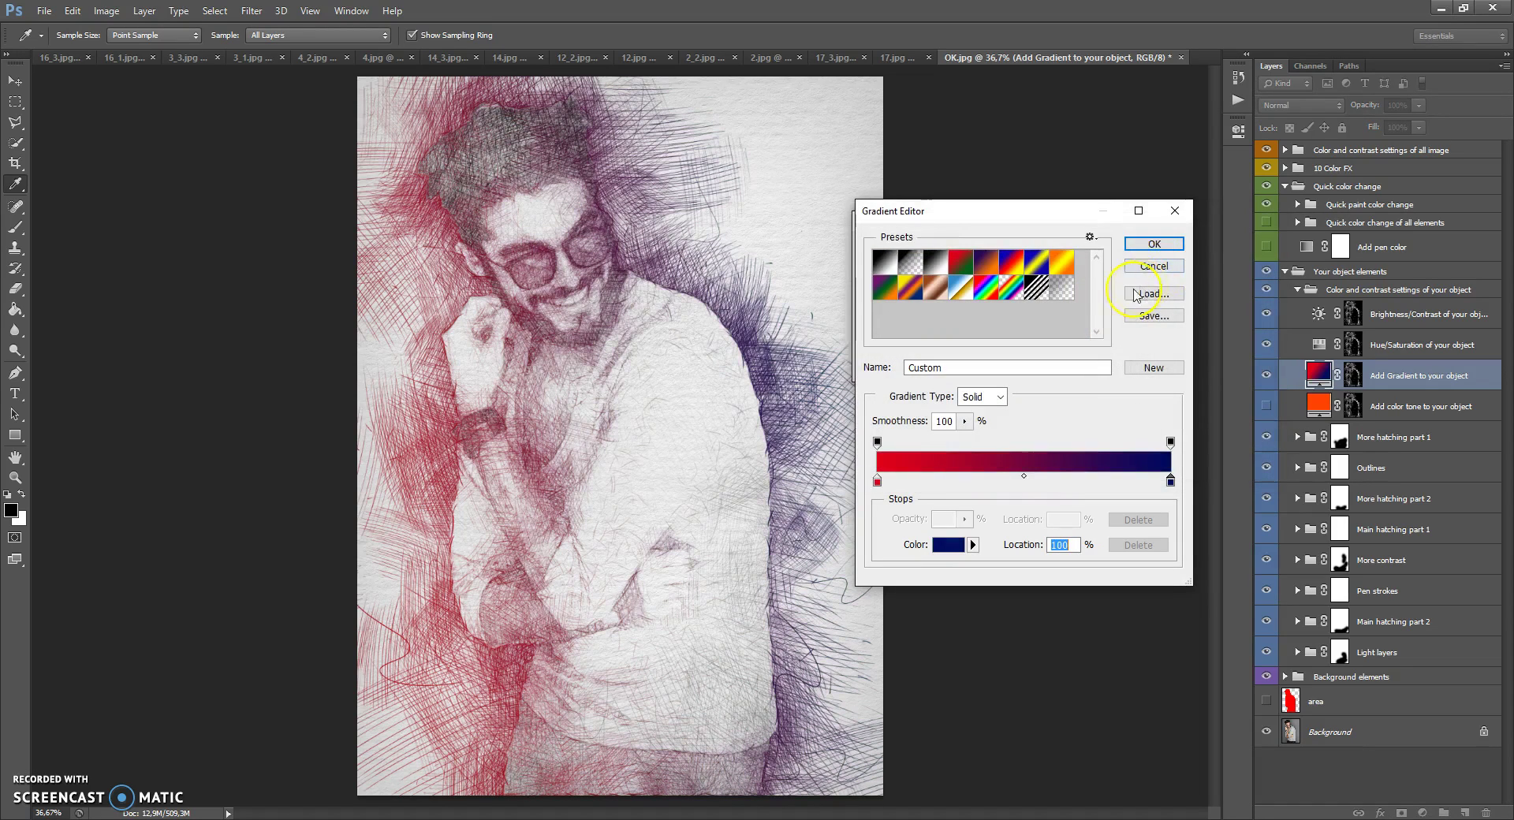
pyautogui.click(1138, 250)
pyautogui.moveTo(713, 439)
pyautogui.mouseDown()
pyautogui.moveTo(409, 477)
pyautogui.moveTo(764, 408)
pyautogui.mouseUp()
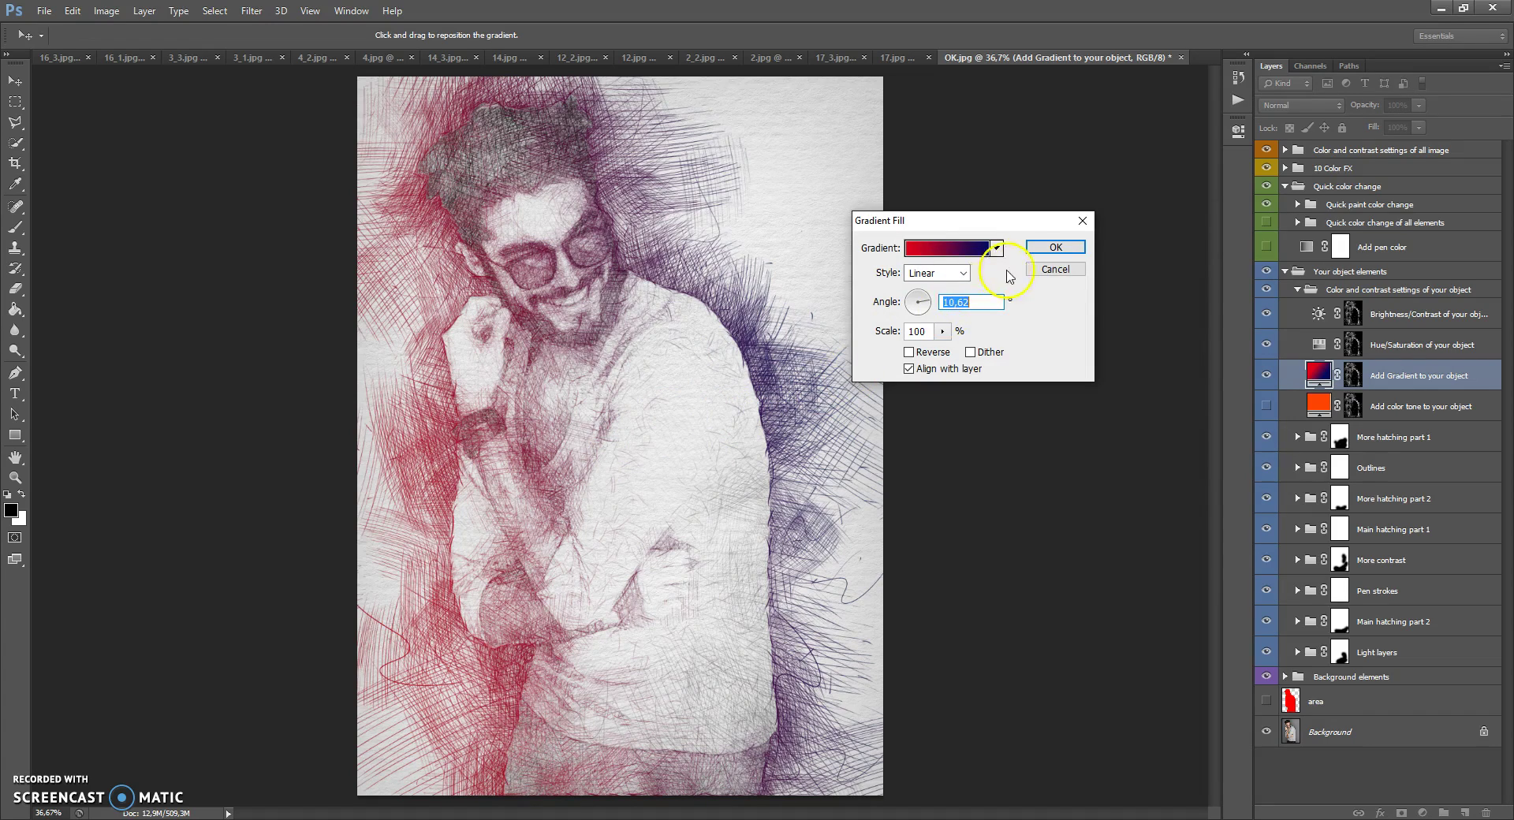
pyautogui.click(1056, 247)
# - Hide the Add Gradient to your object layer and show the Add pen color layer again
pyautogui.click(1266, 375)
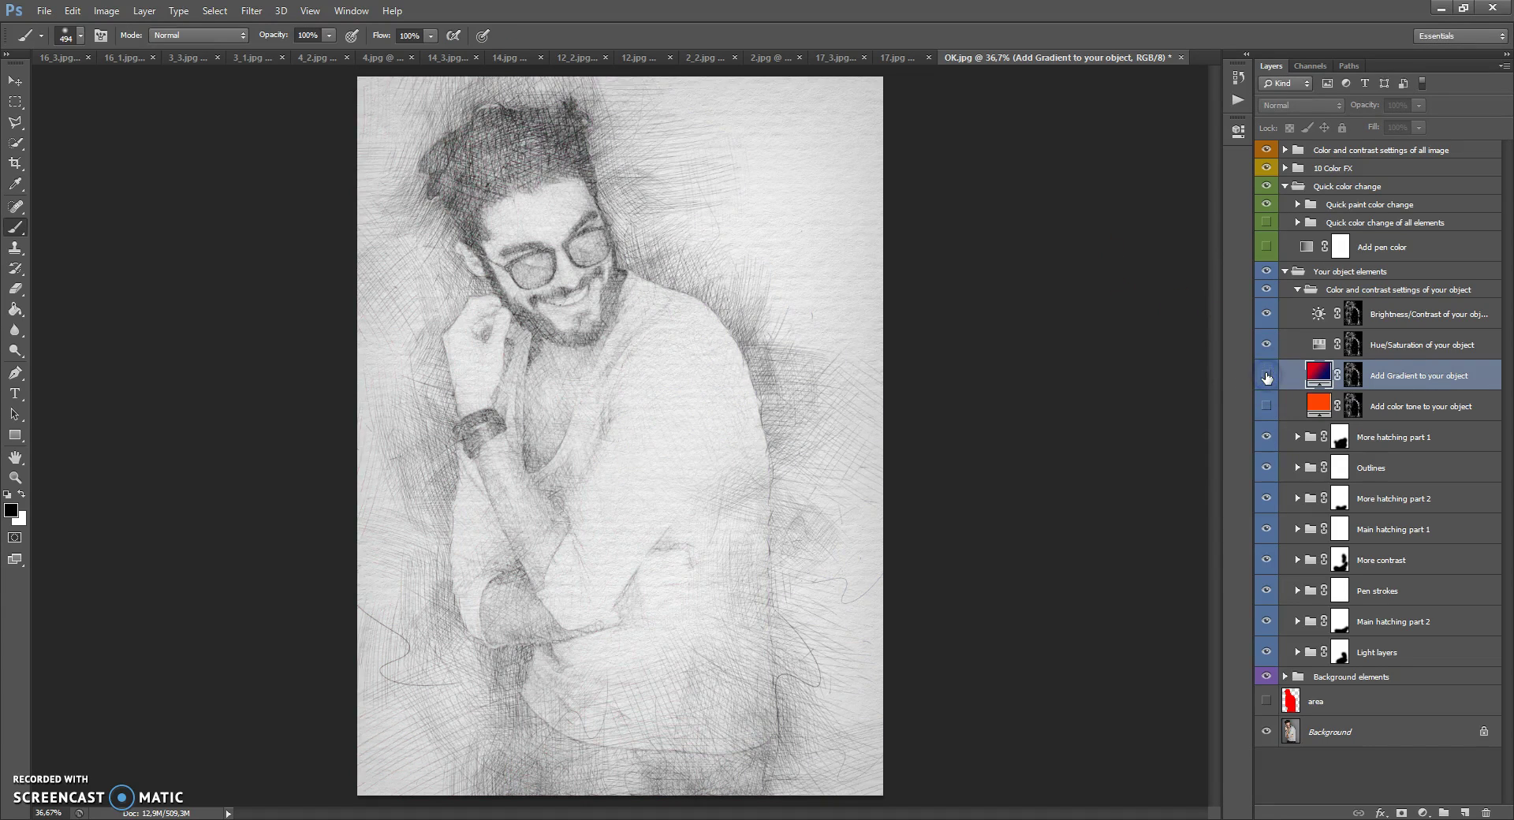
pyautogui.click(1291, 298)
pyautogui.click(1318, 345)
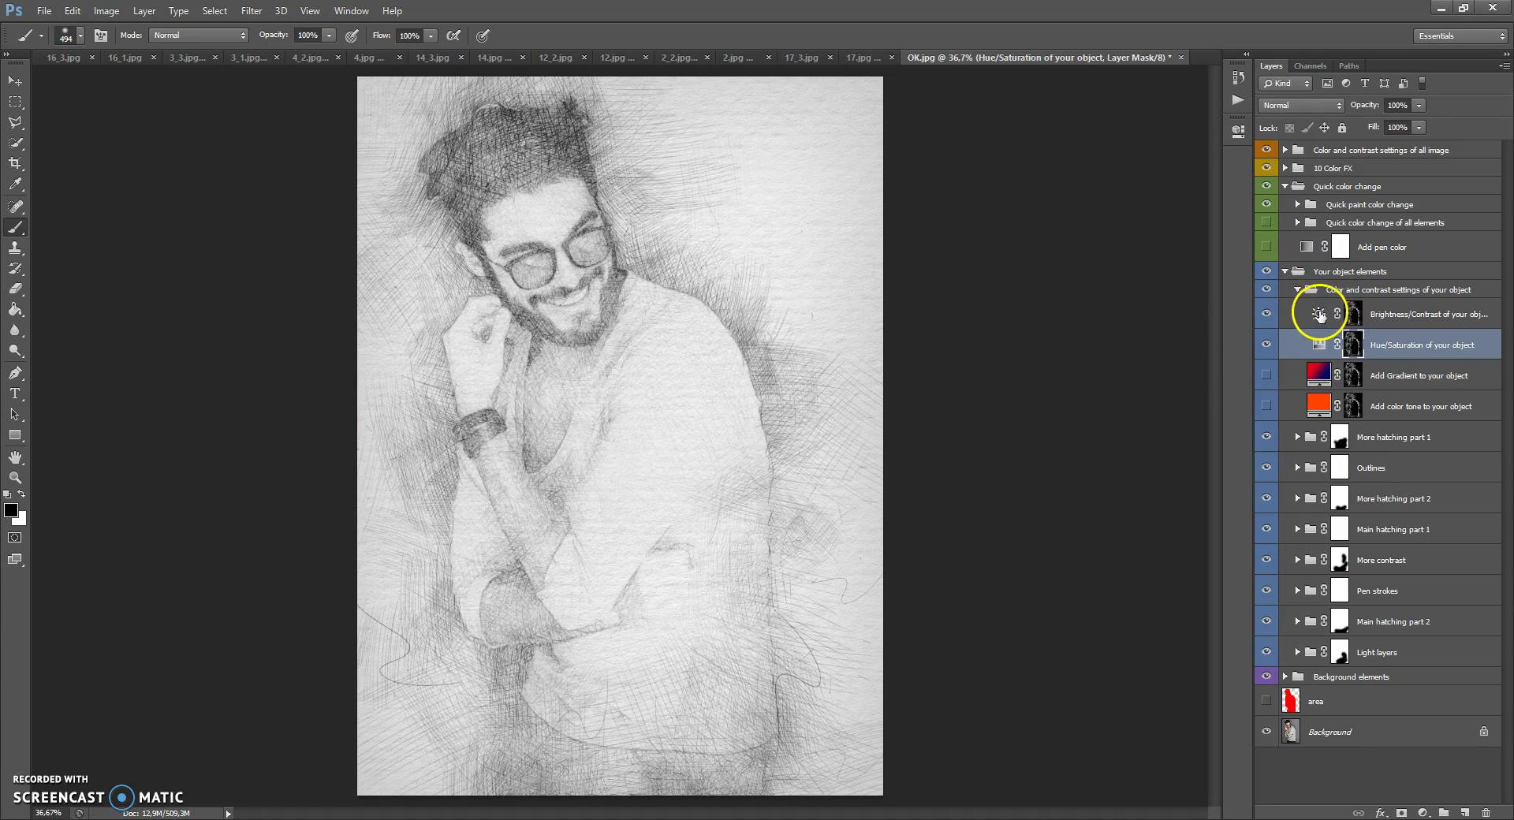
pyautogui.click(1267, 247)
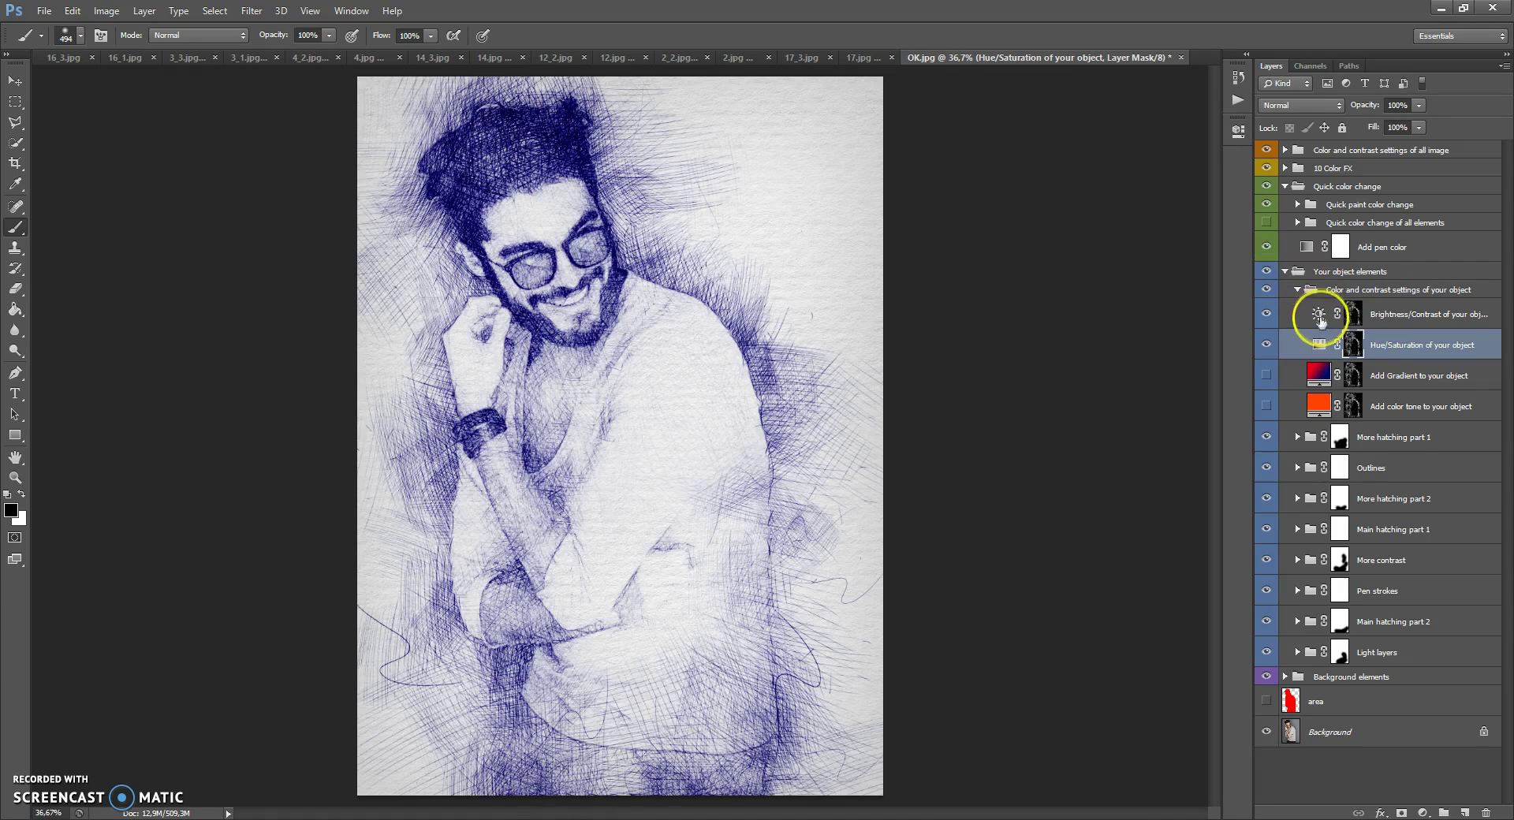
# - Try different brightness and contrast values on the Brightness/Contrast of your object adjustment, and reset its brightness to 0
pyautogui.doubleClick(1319, 315)
pyautogui.moveTo(1104, 241)
pyautogui.mouseDown()
pyautogui.moveTo(1009, 241)
pyautogui.moveTo(1128, 242)
pyautogui.moveTo(1010, 211)
pyautogui.mouseUp()
pyautogui.moveTo(1112, 212); pyautogui.dragTo(1181, 196)
pyautogui.moveTo(1038, 226); pyautogui.dragTo(1087, 225)
pyautogui.click(1187, 193)
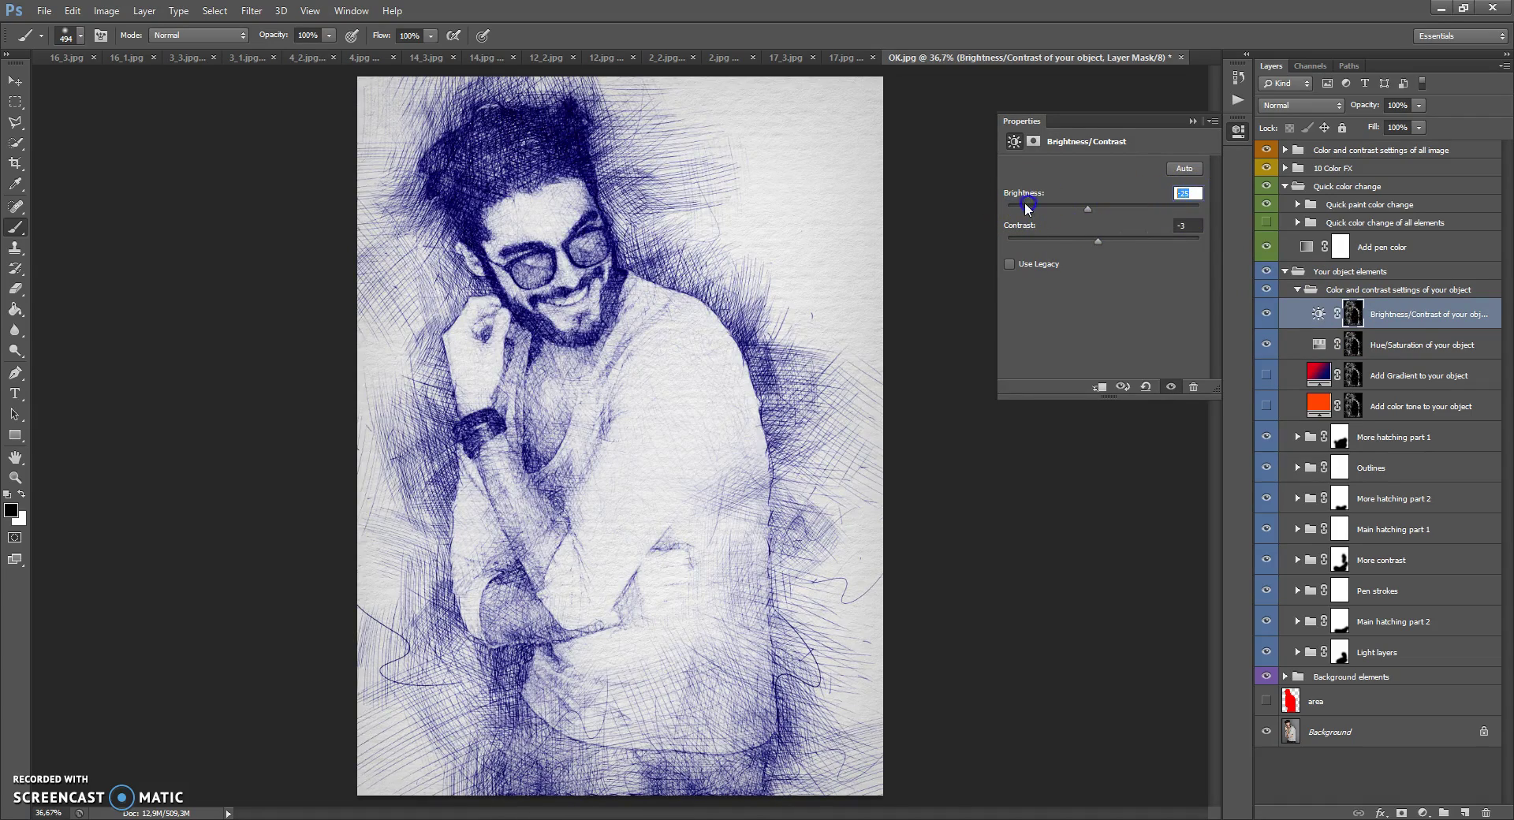
pyautogui.write('0')
pyautogui.click(1176, 225)
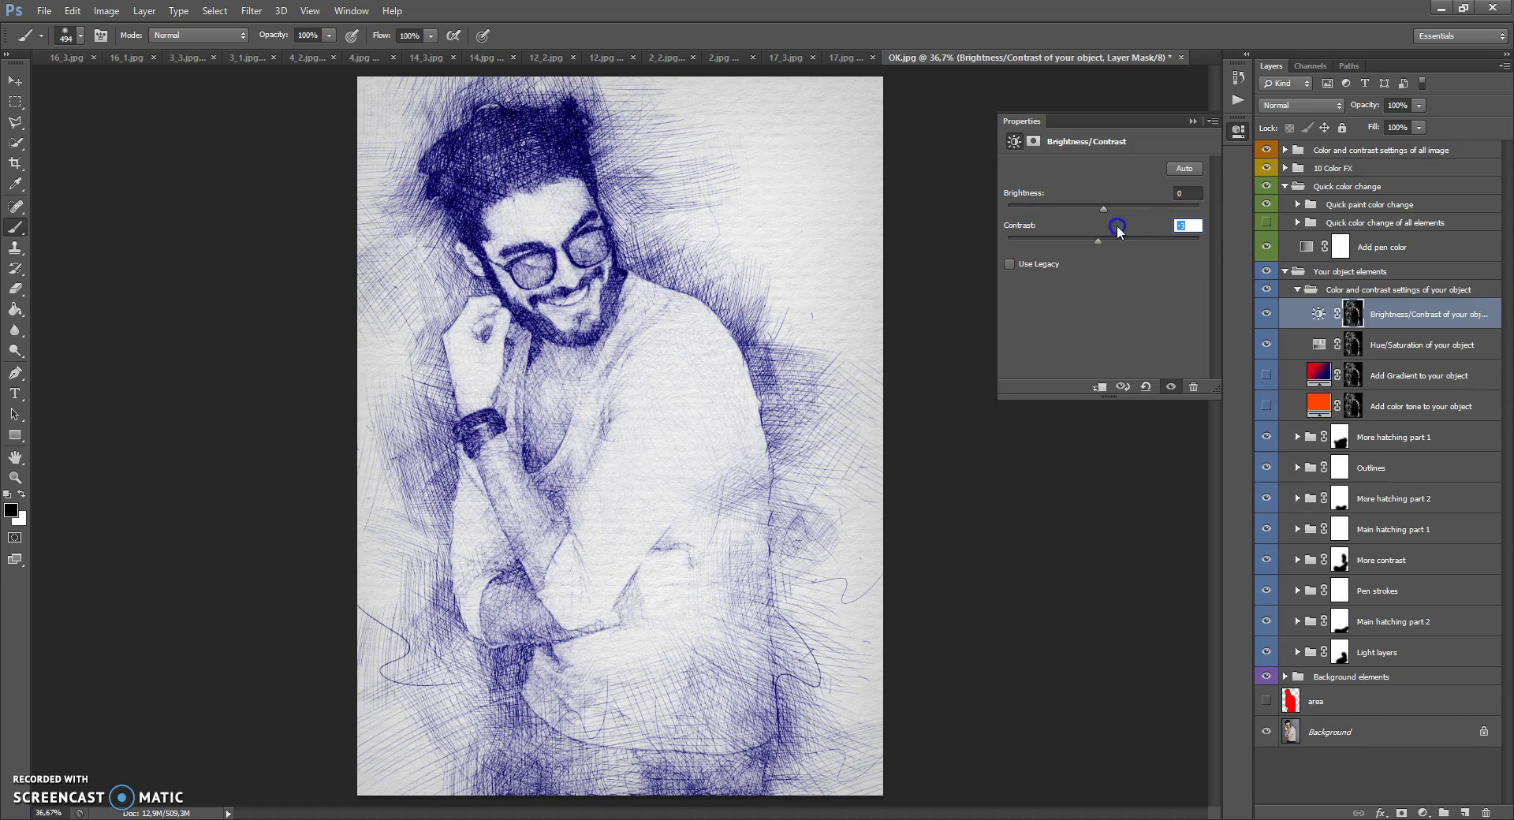
pyautogui.click(1190, 127)
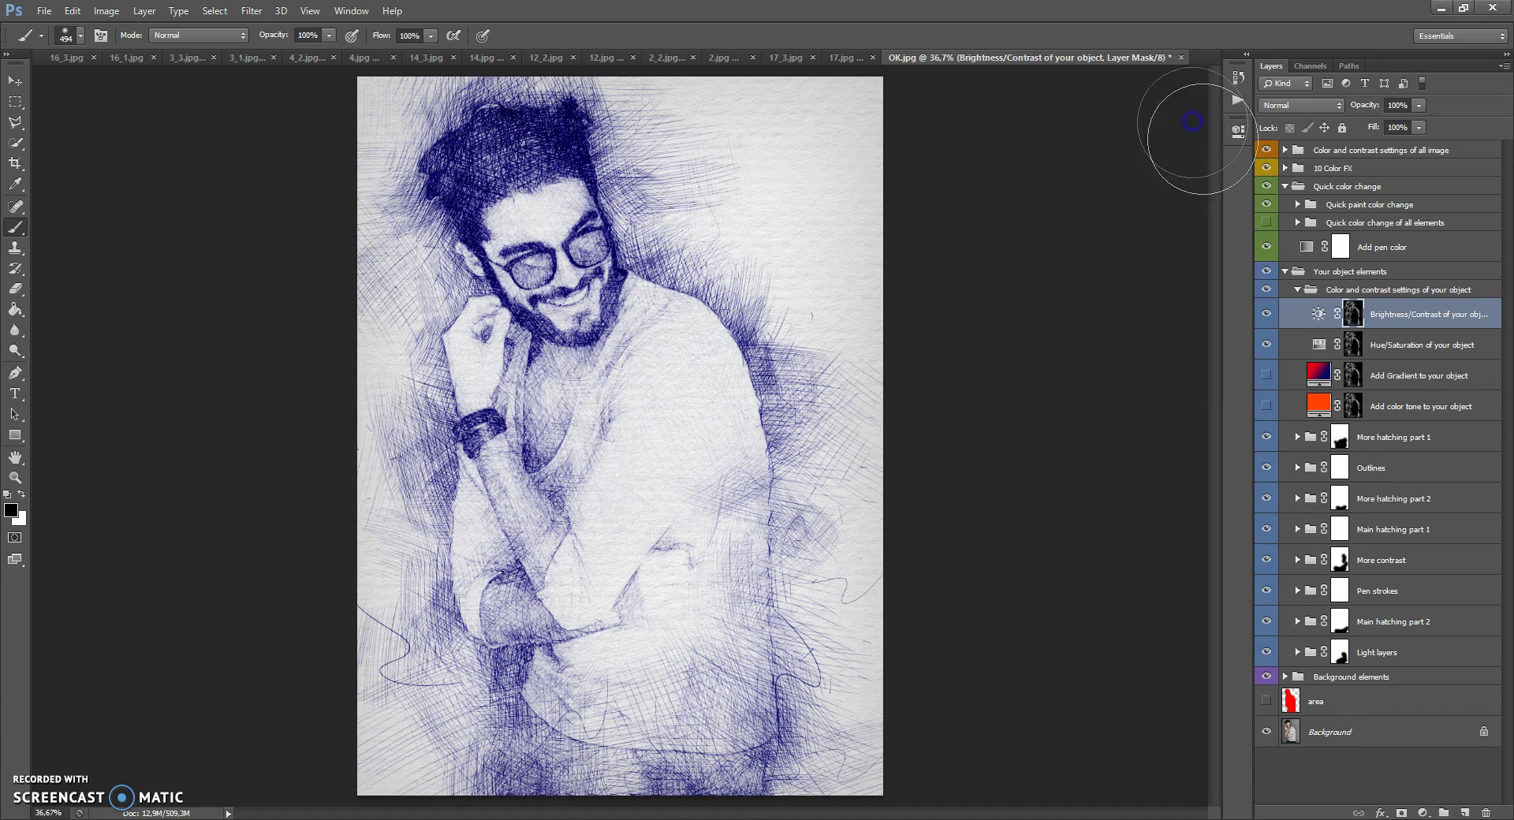
# - Collapse the Your object elements group and select the Add pen color layer in the Quick color change group
pyautogui.click(1297, 288)
pyautogui.click(1286, 272)
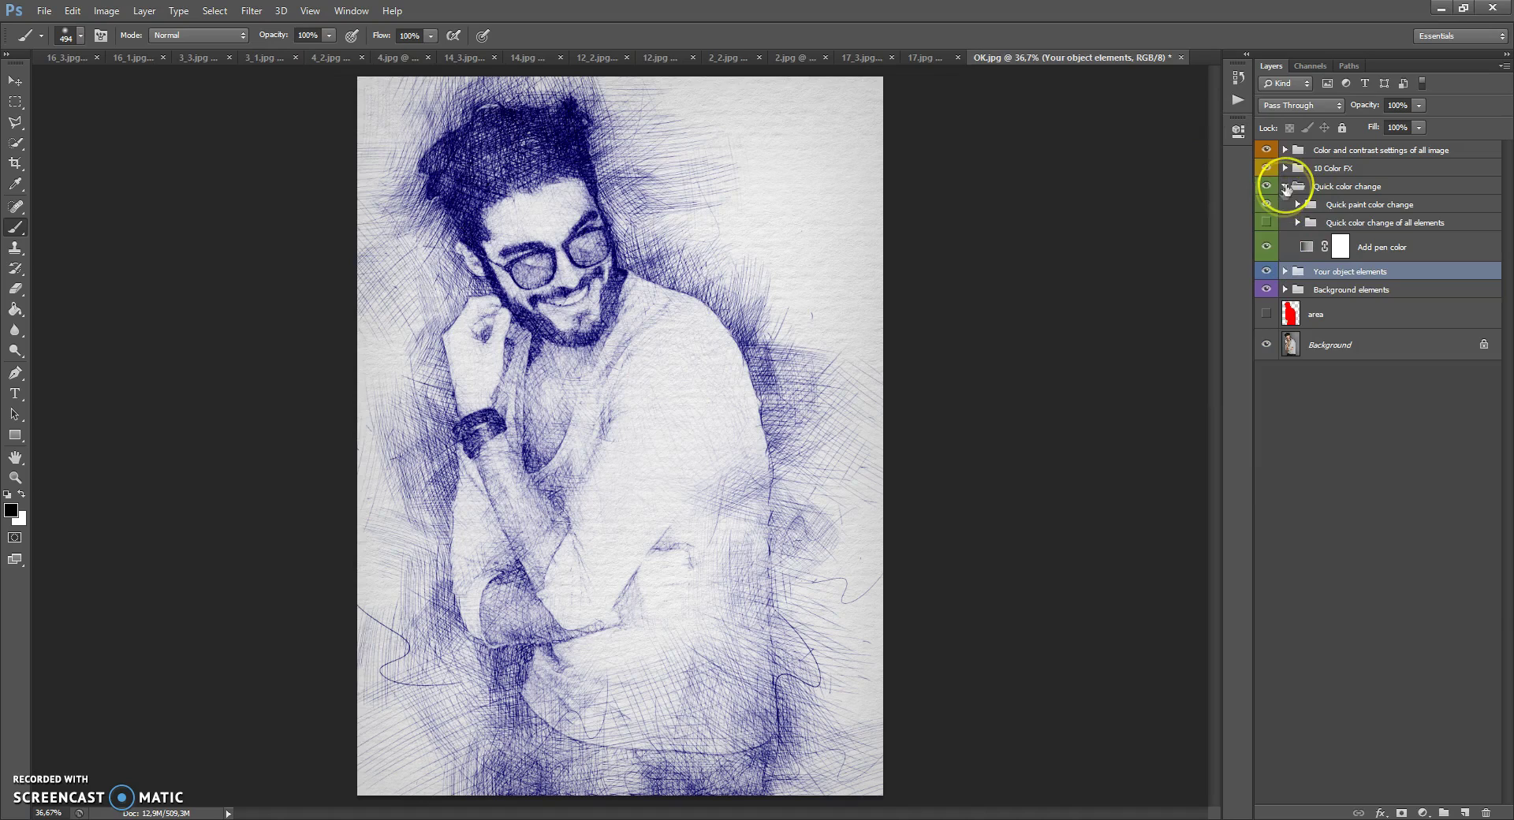
pyautogui.click(1286, 186)
pyautogui.click(1312, 190)
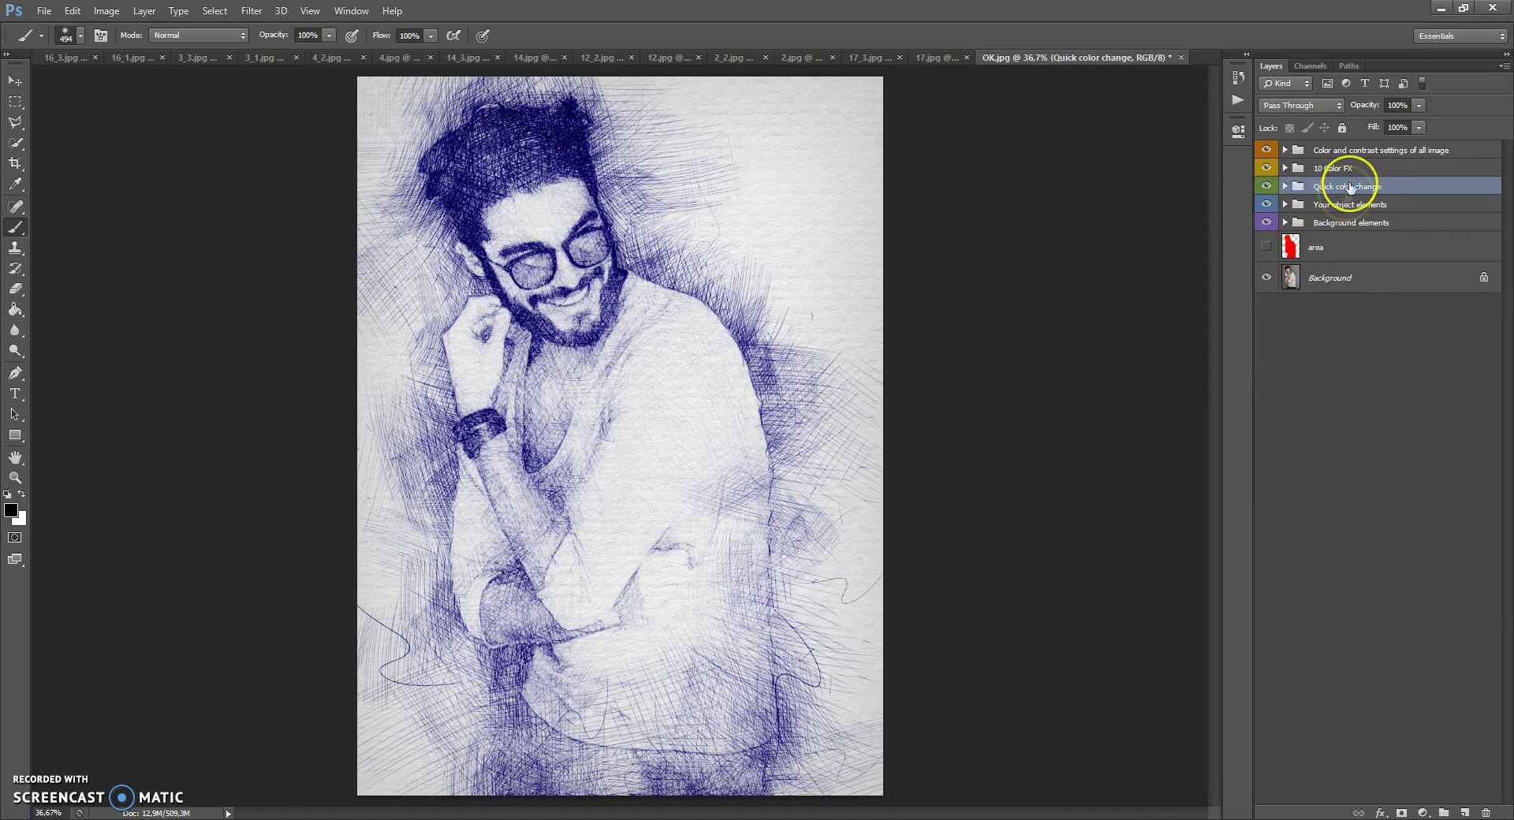
pyautogui.click(1286, 187)
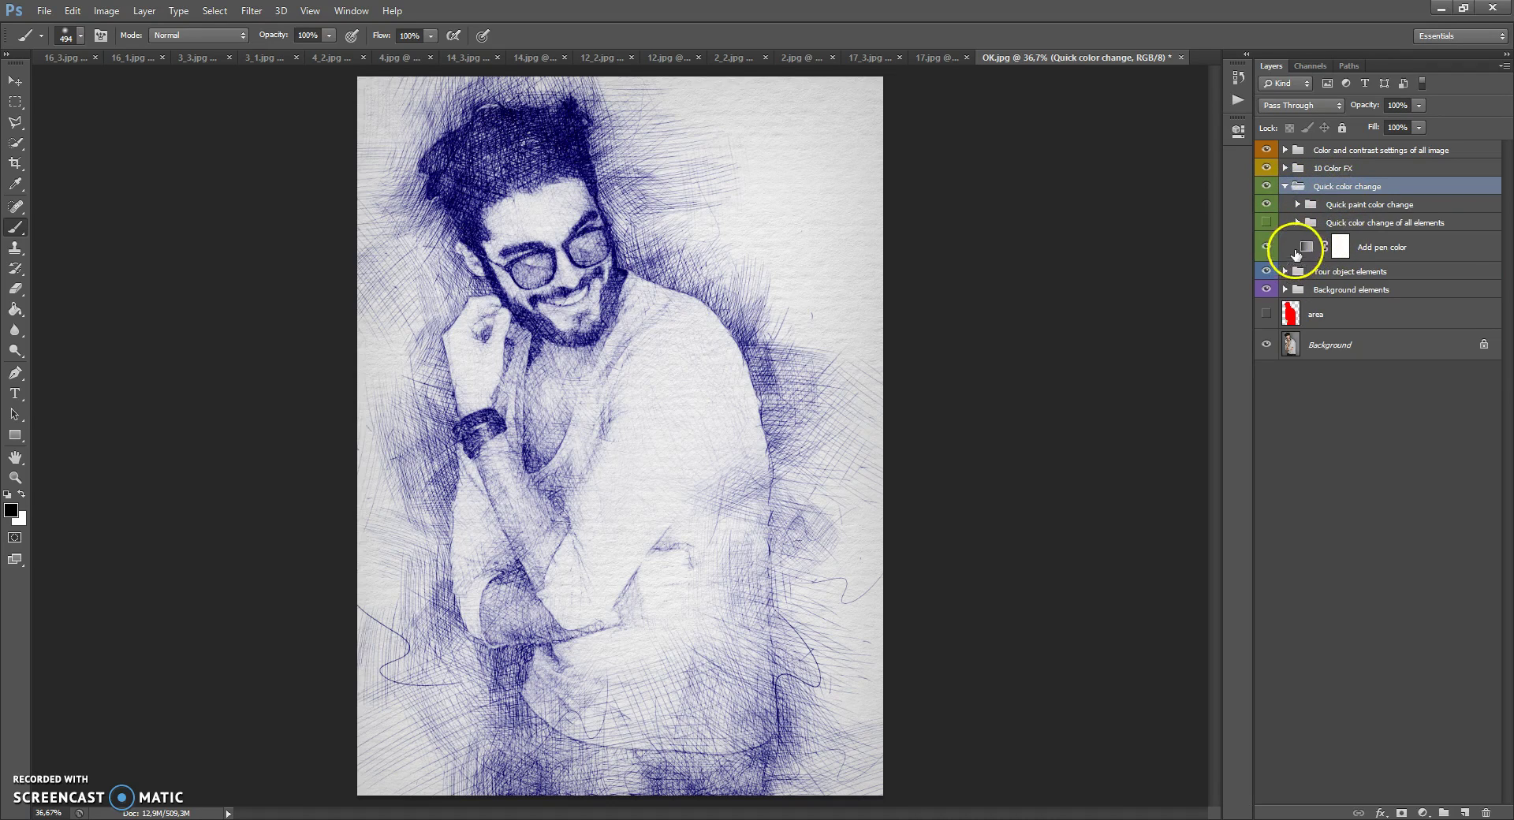
pyautogui.click(1377, 250)
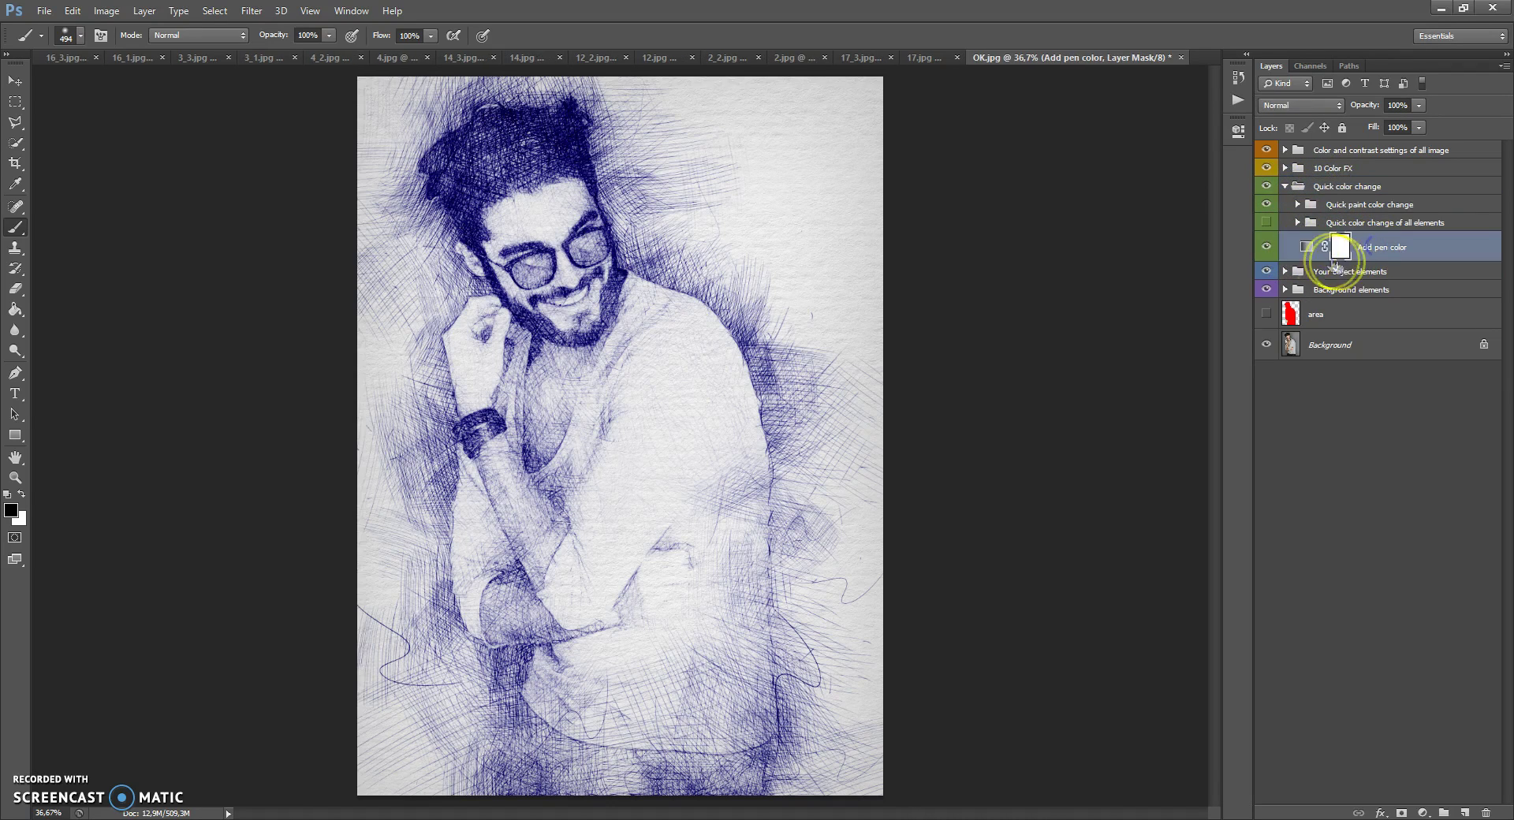
# - Compare the sketch's lines up close with the Add pen color layer hidden and then shown again
pyautogui.click(1268, 247)
pyautogui.click(1267, 247)
pyautogui.click(1268, 249)
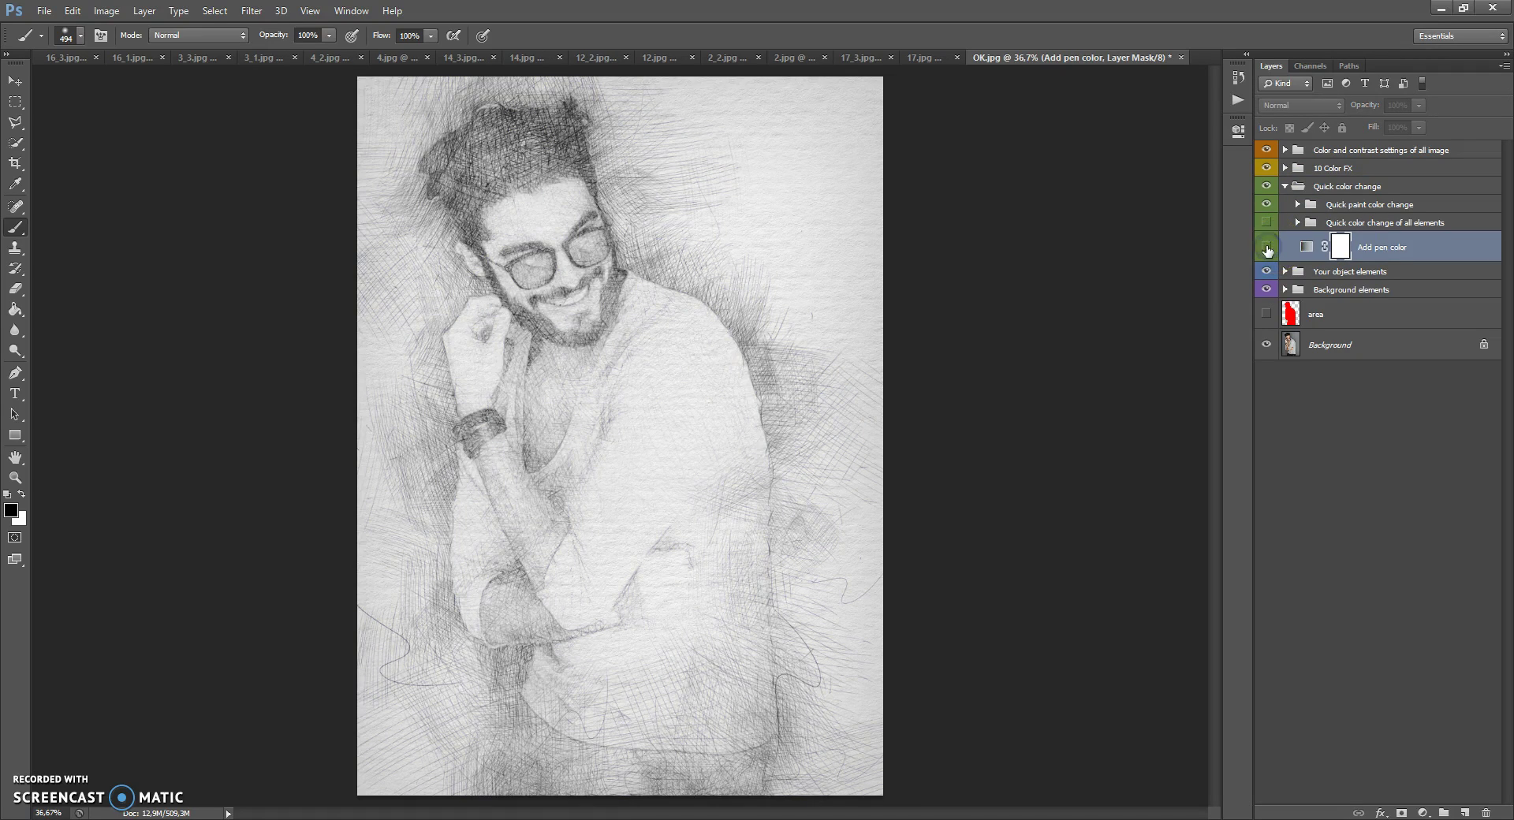
pyautogui.scroll(3, 612, 343)
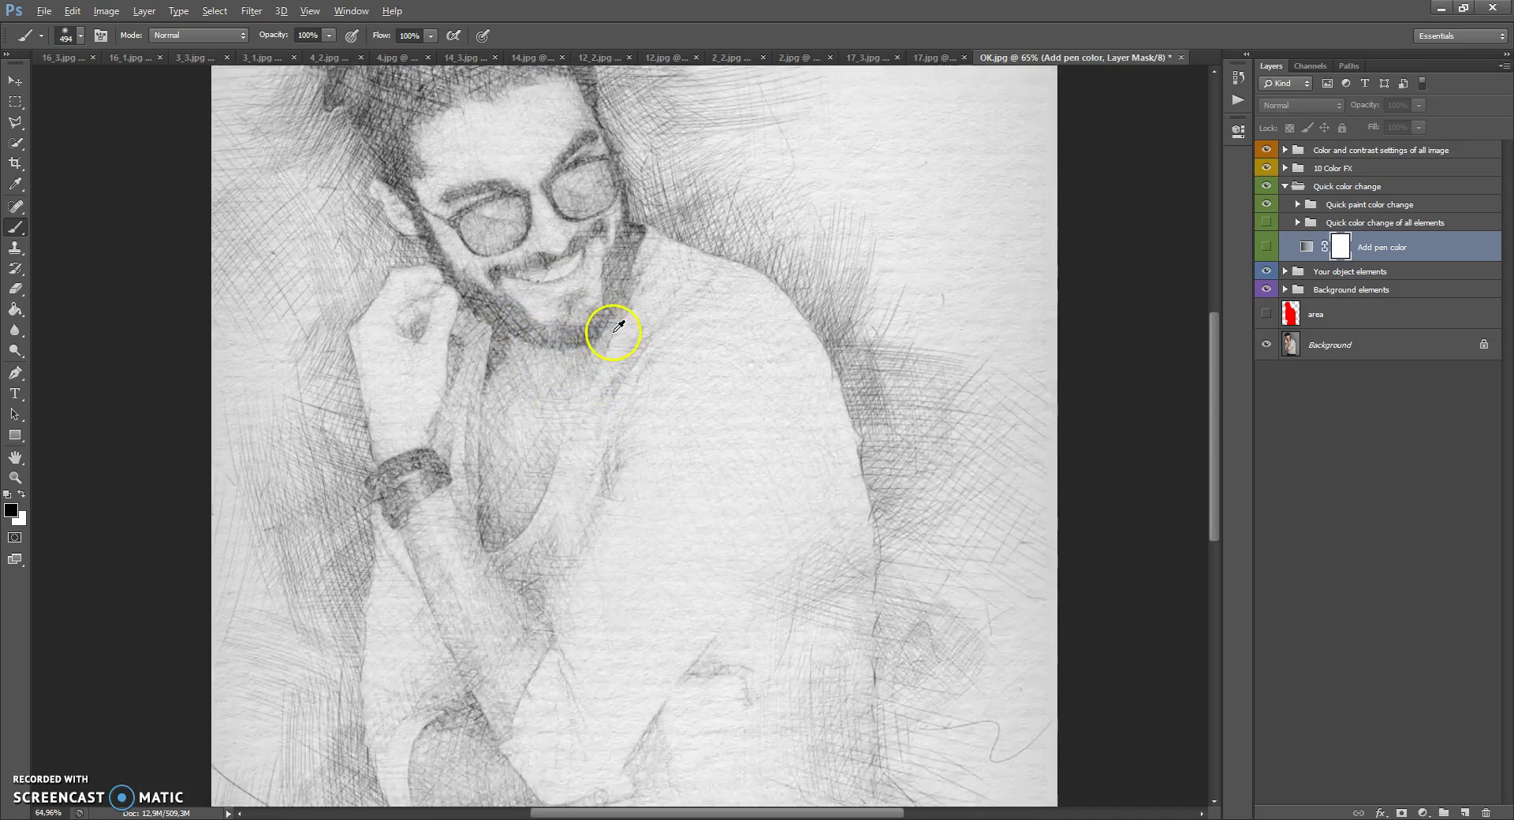
pyautogui.scroll(-2, 622, 319)
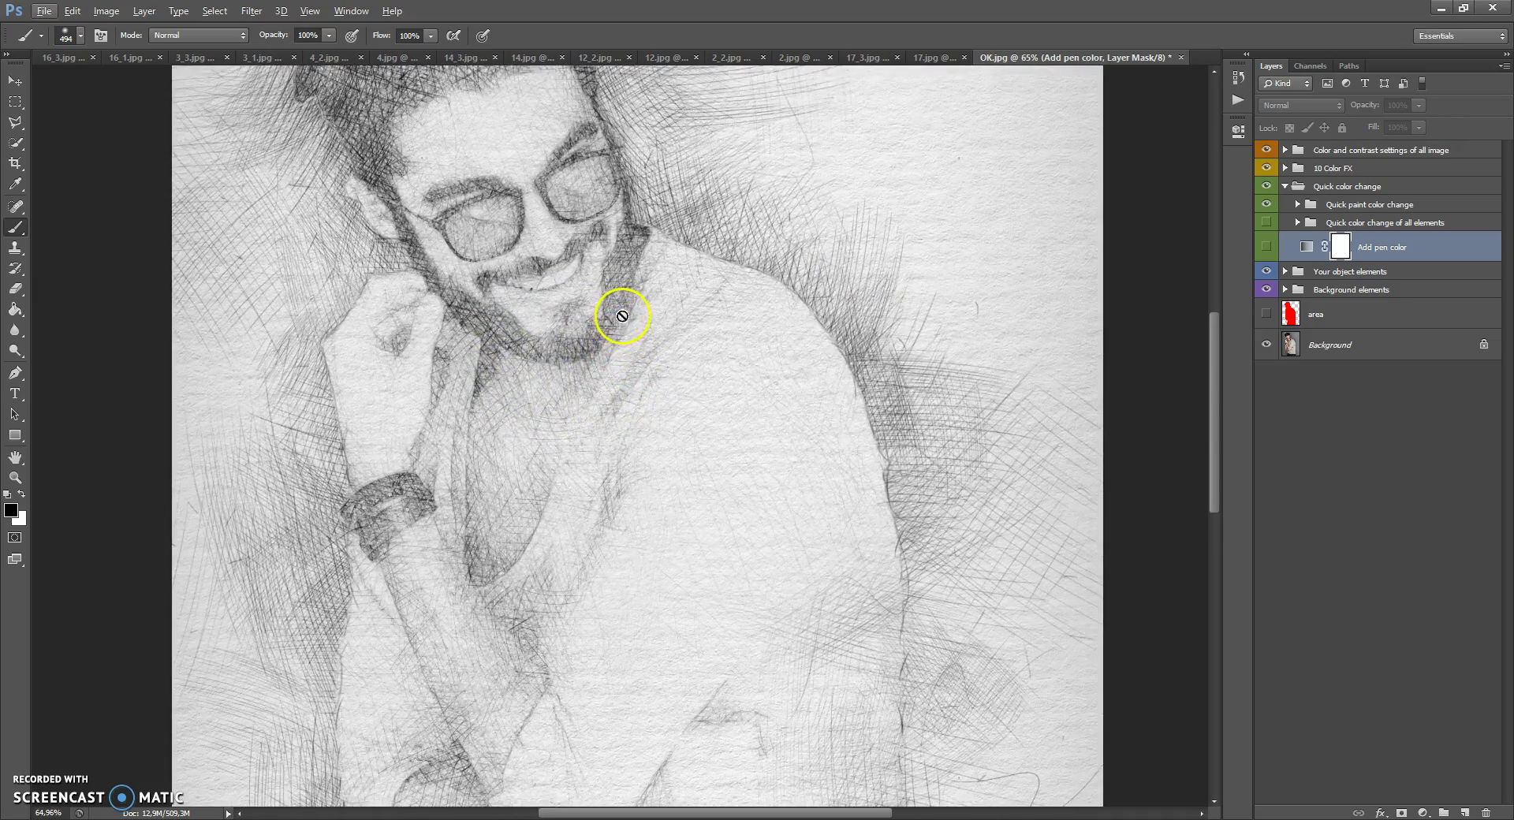
pyautogui.scroll(4, 635, 323)
pyautogui.scroll(-3, 639, 330)
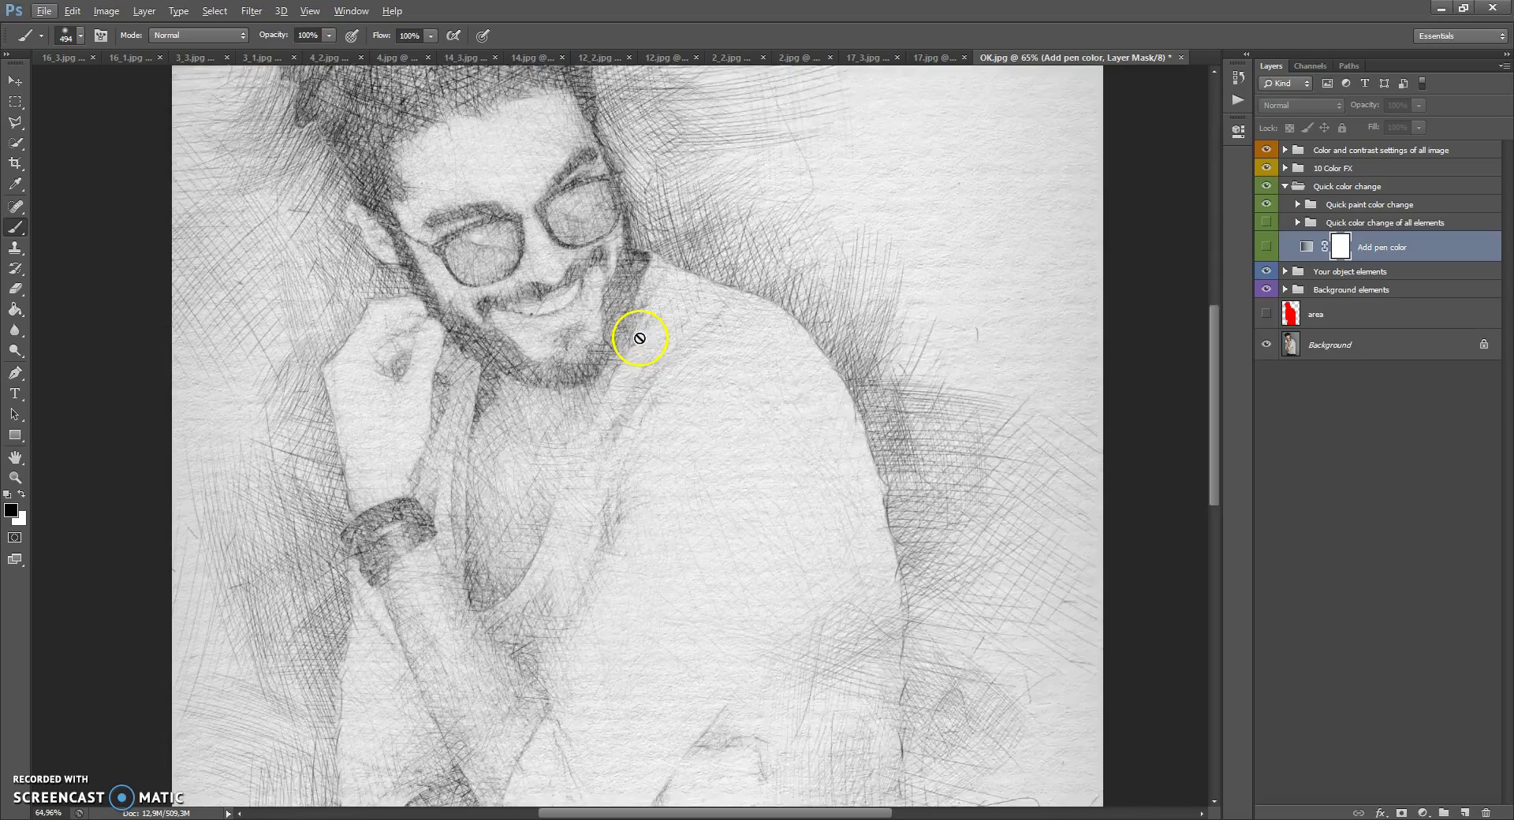
pyautogui.scroll(1, 643, 342)
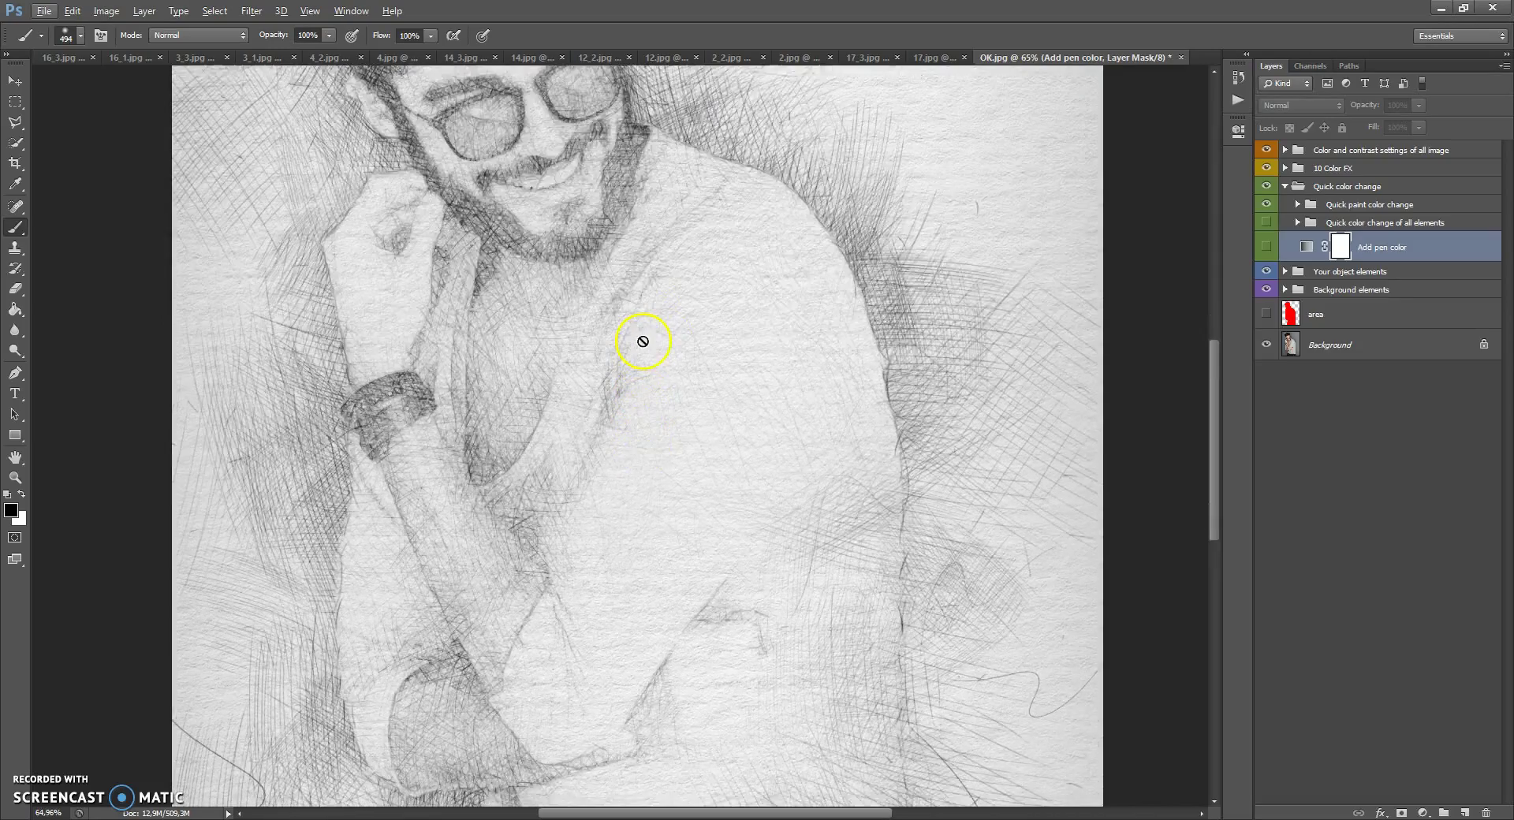
pyautogui.click(1267, 247)
pyautogui.scroll(1, 761, 294)
pyautogui.scroll(3, 759, 296)
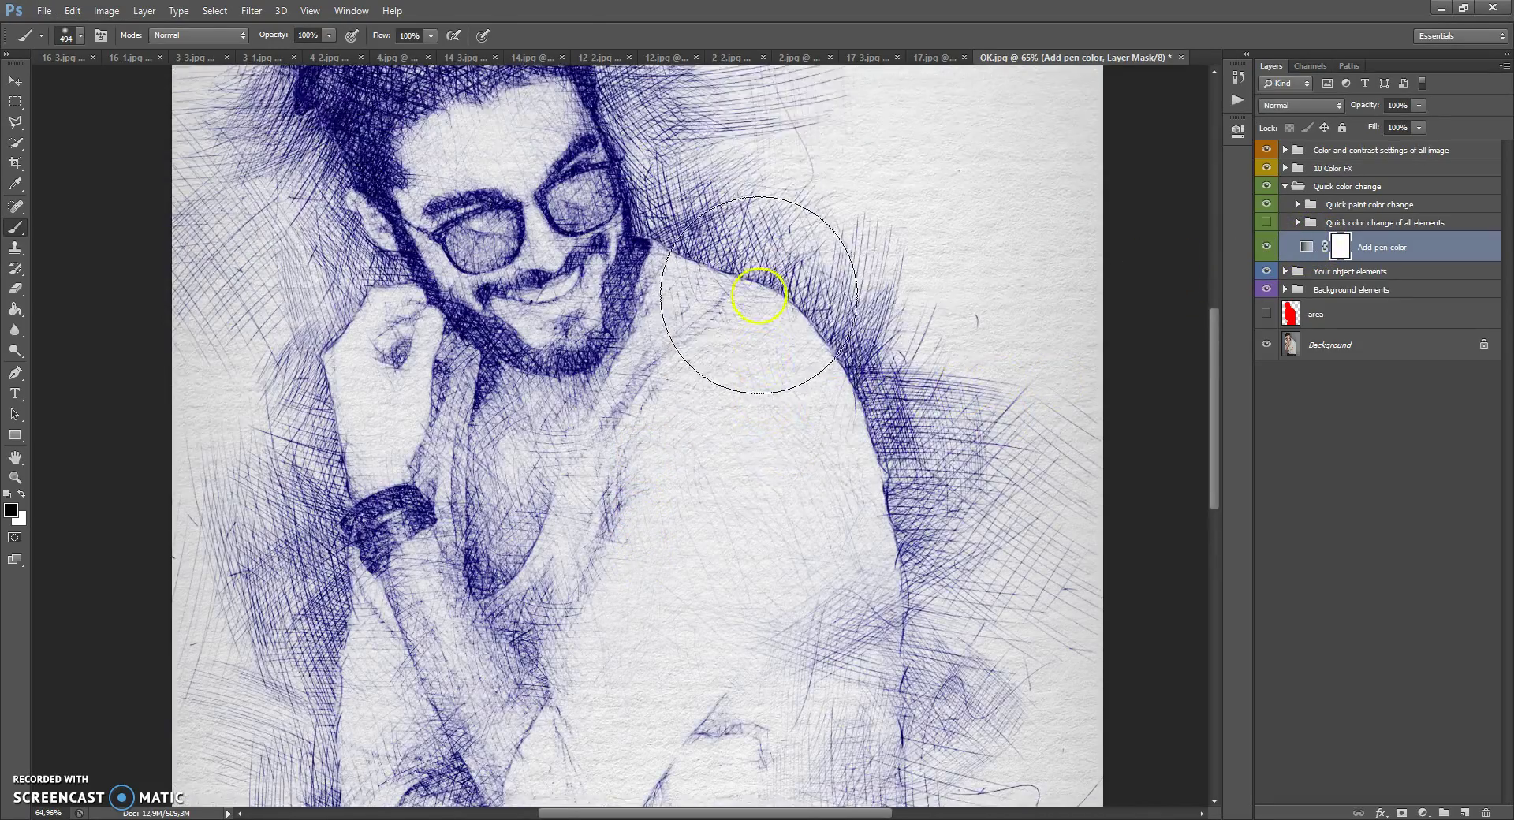
pyautogui.scroll(-3, 724, 289)
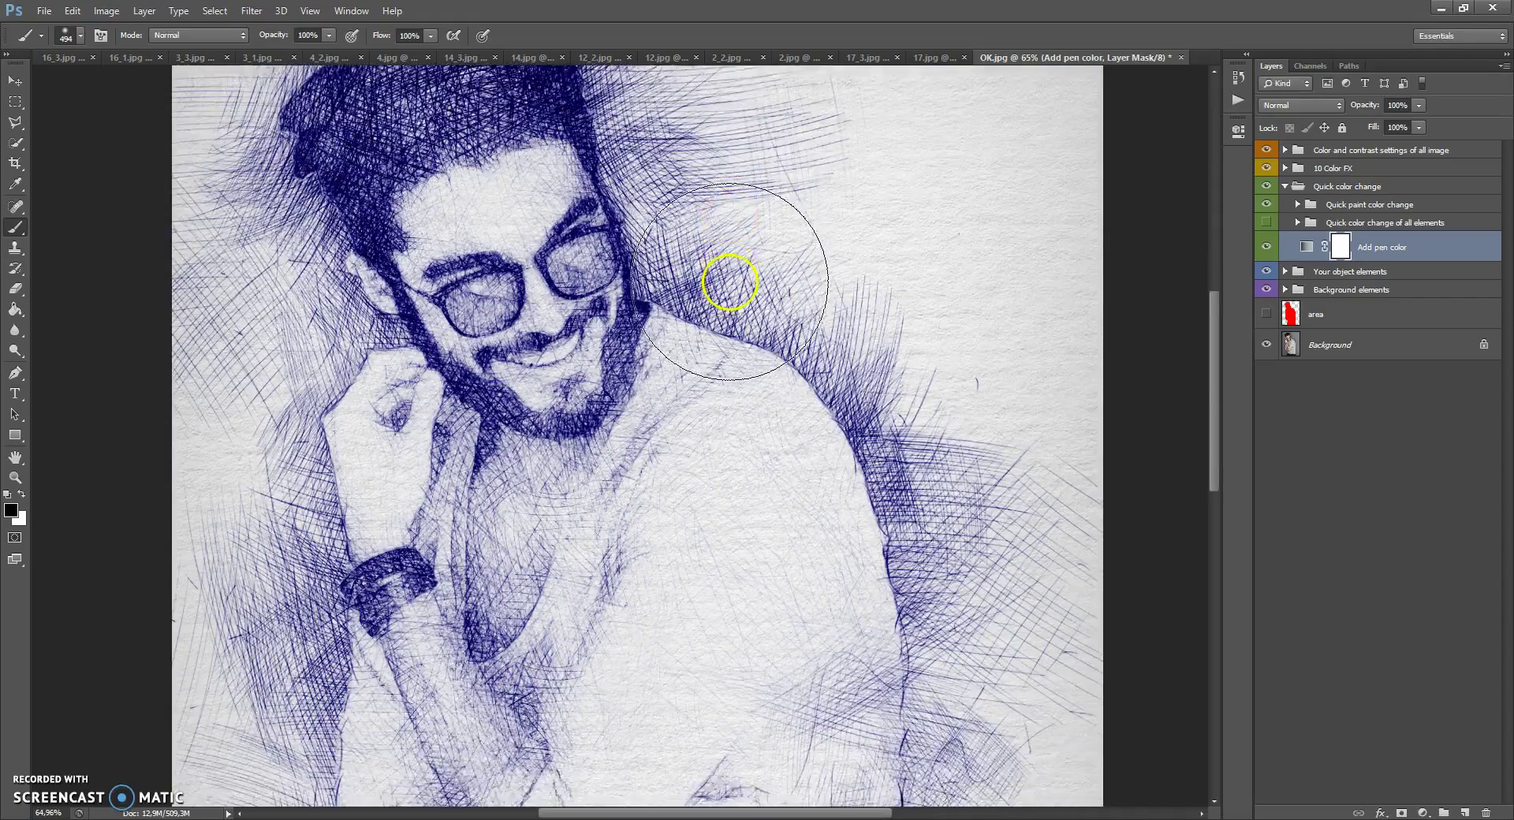
pyautogui.scroll(-3, 694, 285)
pyautogui.scroll(2, 684, 278)
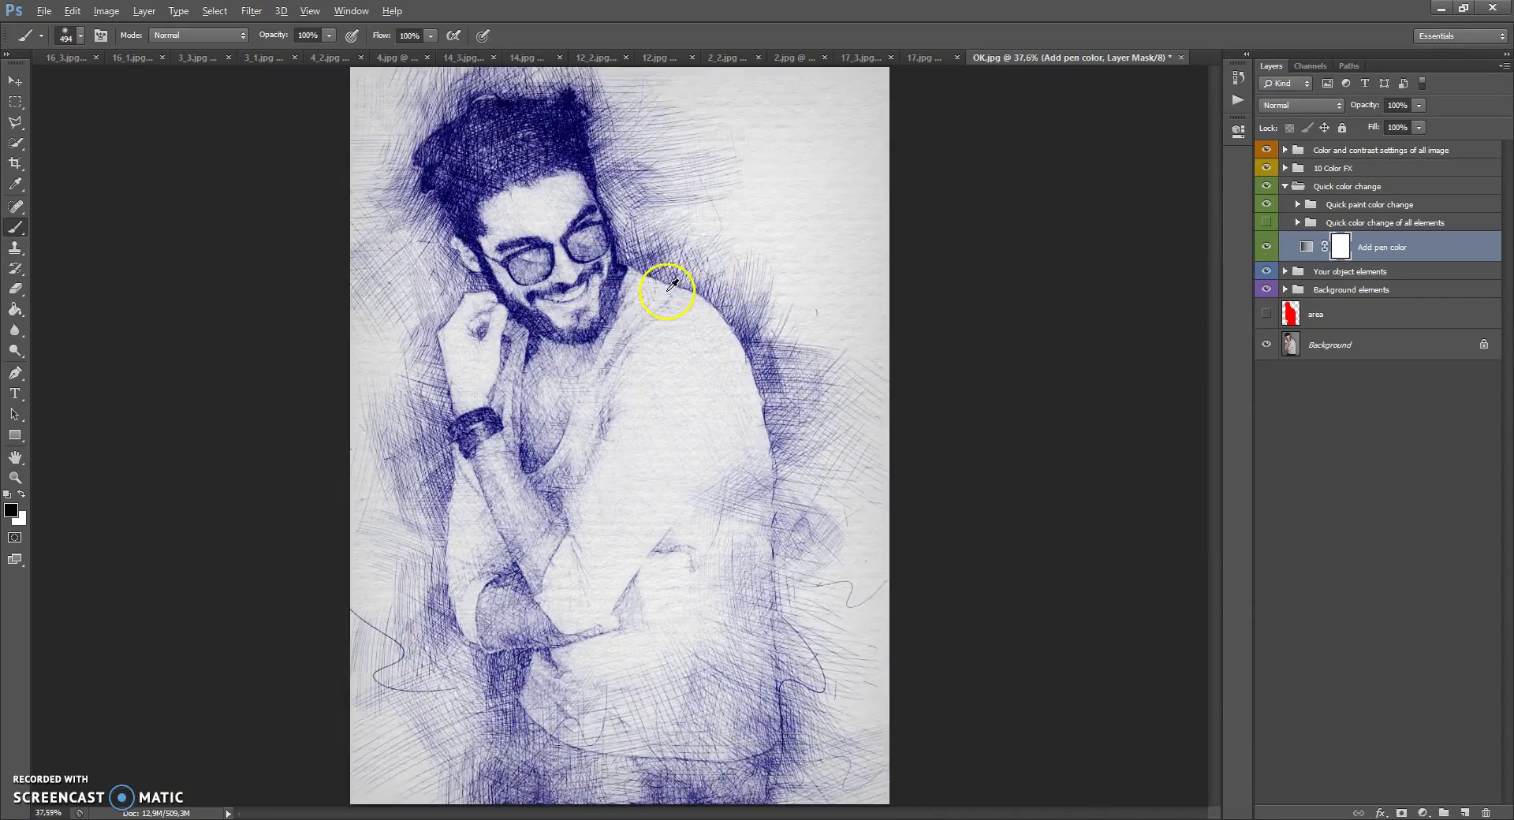
# - Show the Quick color change of all elements group and expand it to reveal its color layers
pyautogui.moveTo(1301, 242); pyautogui.dragTo(1310, 226)
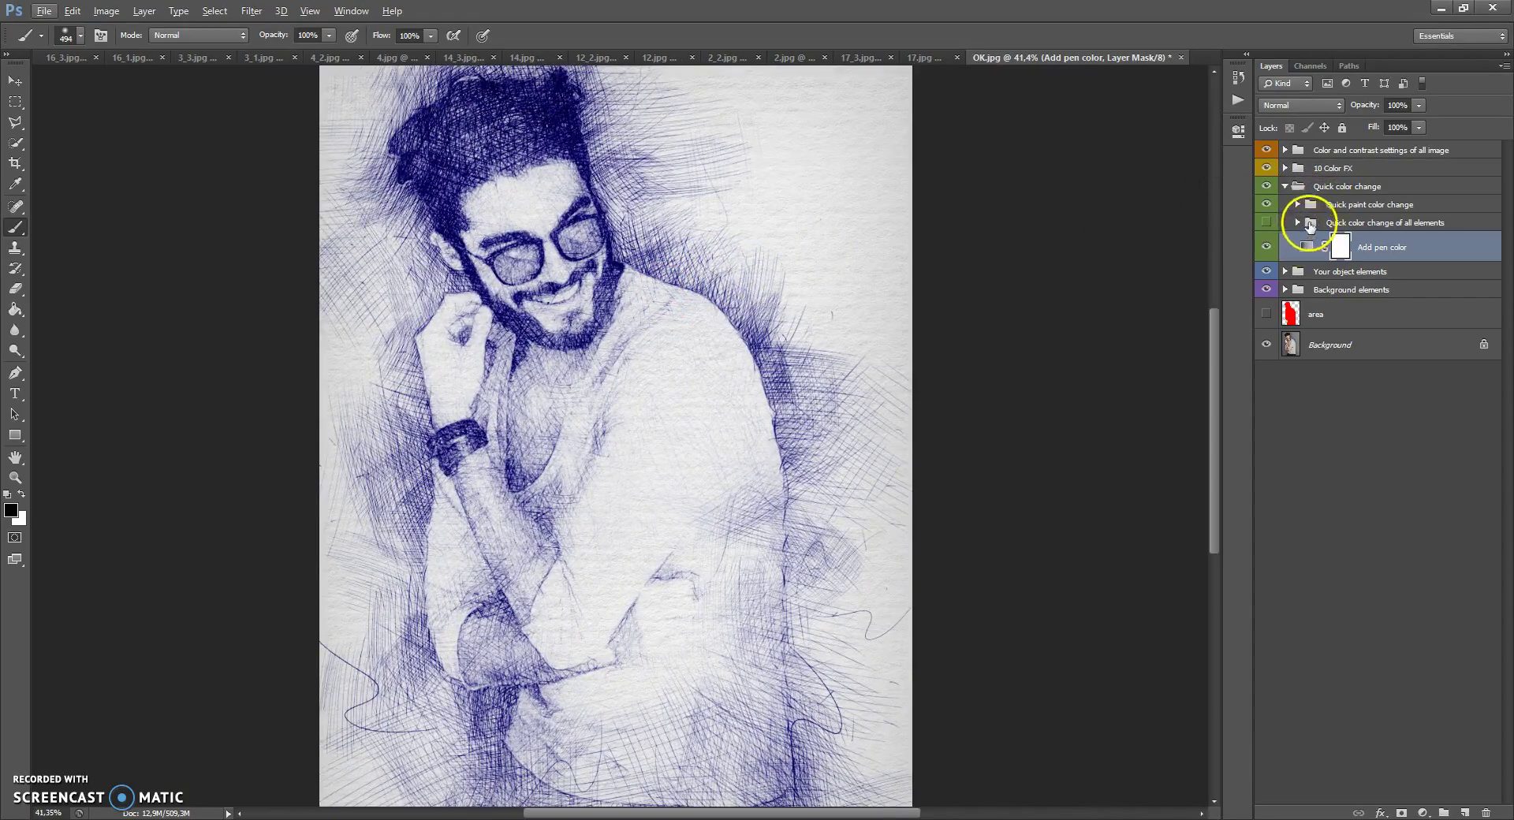
pyautogui.click(1310, 227)
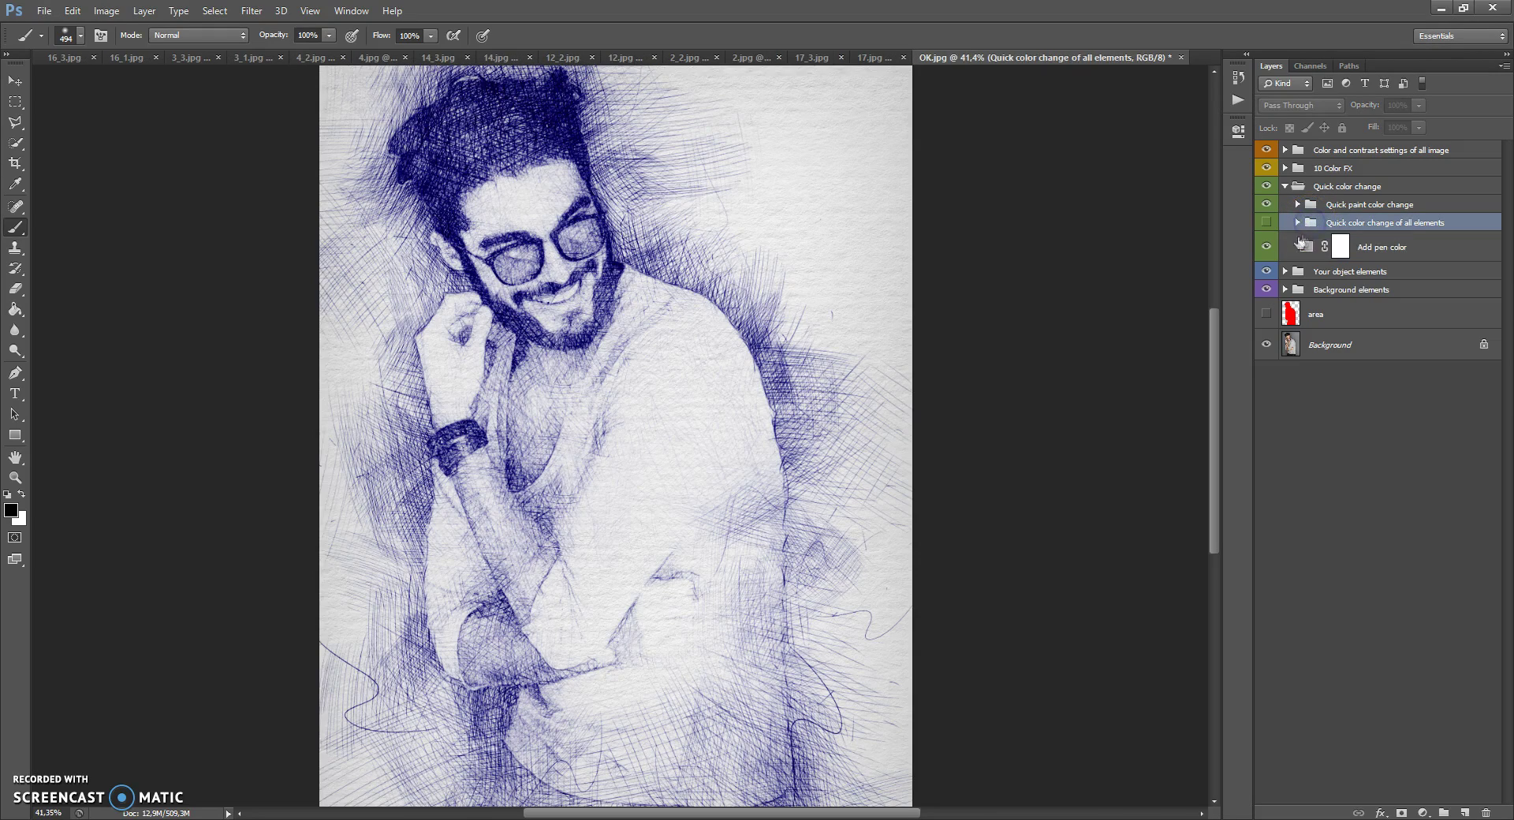
pyautogui.click(1265, 222)
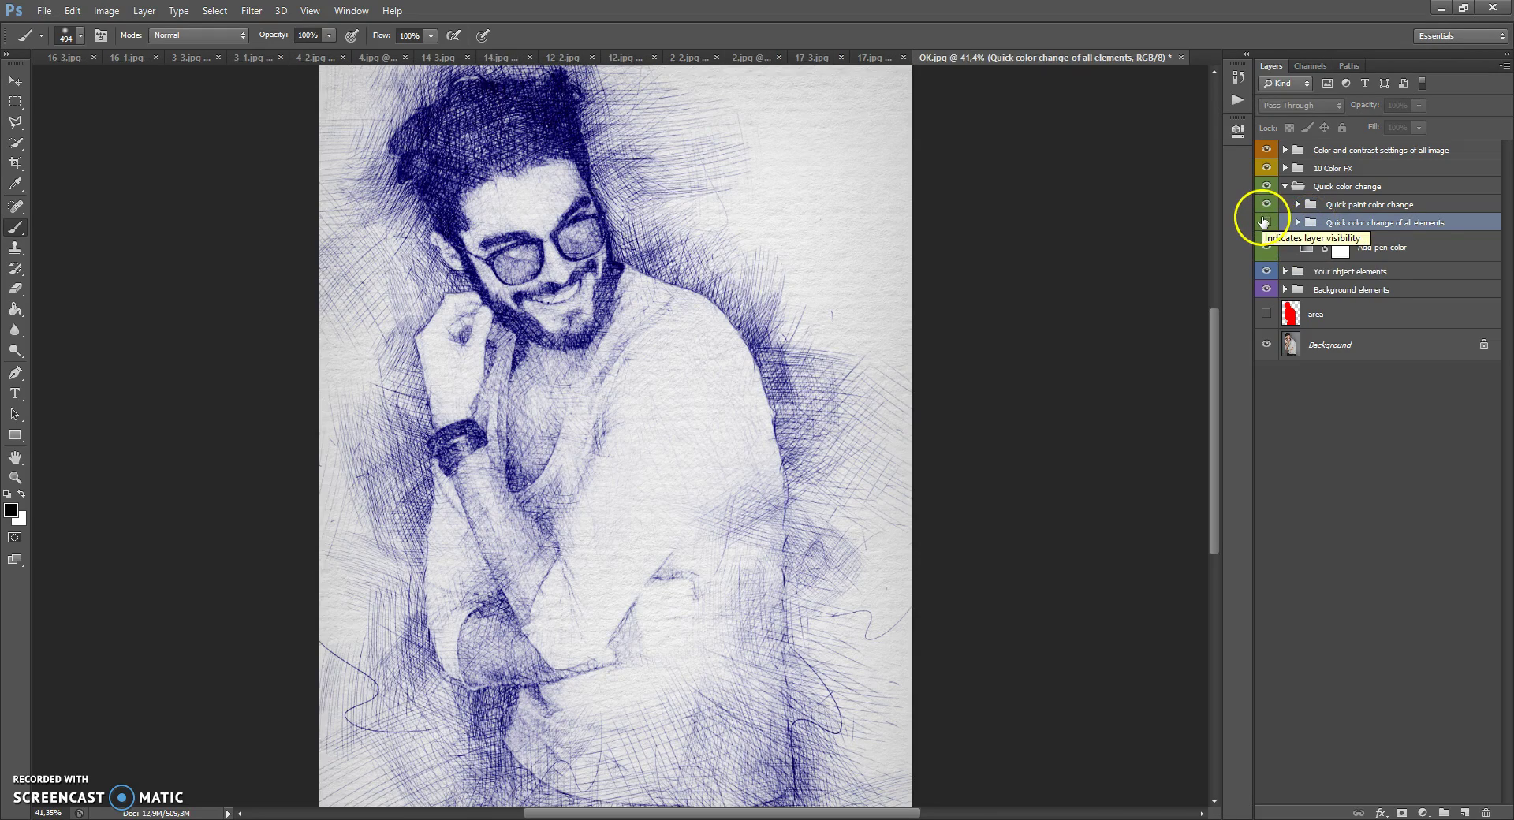
pyautogui.click(1266, 223)
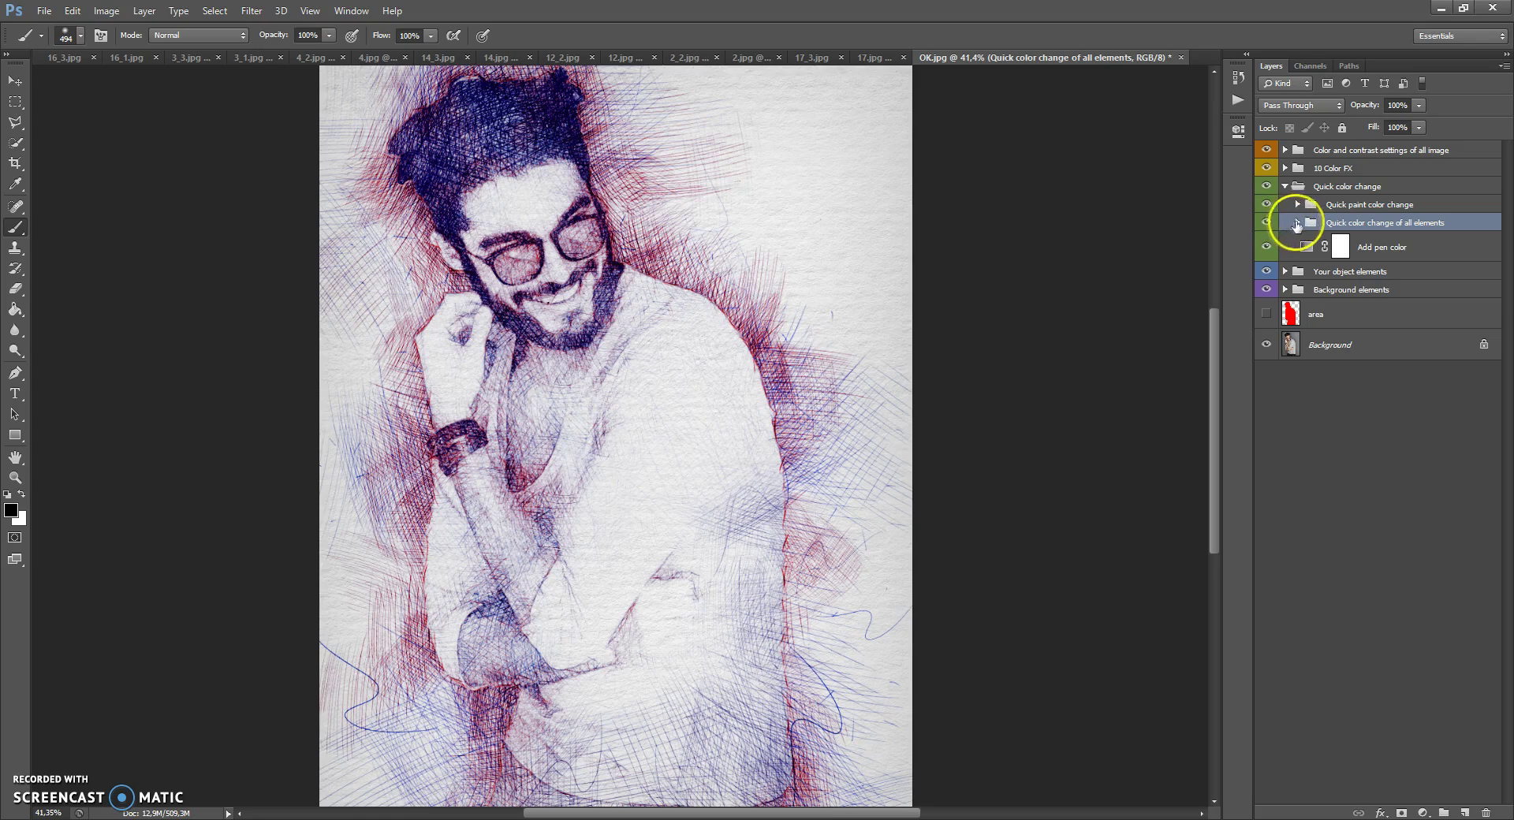
pyautogui.click(1297, 222)
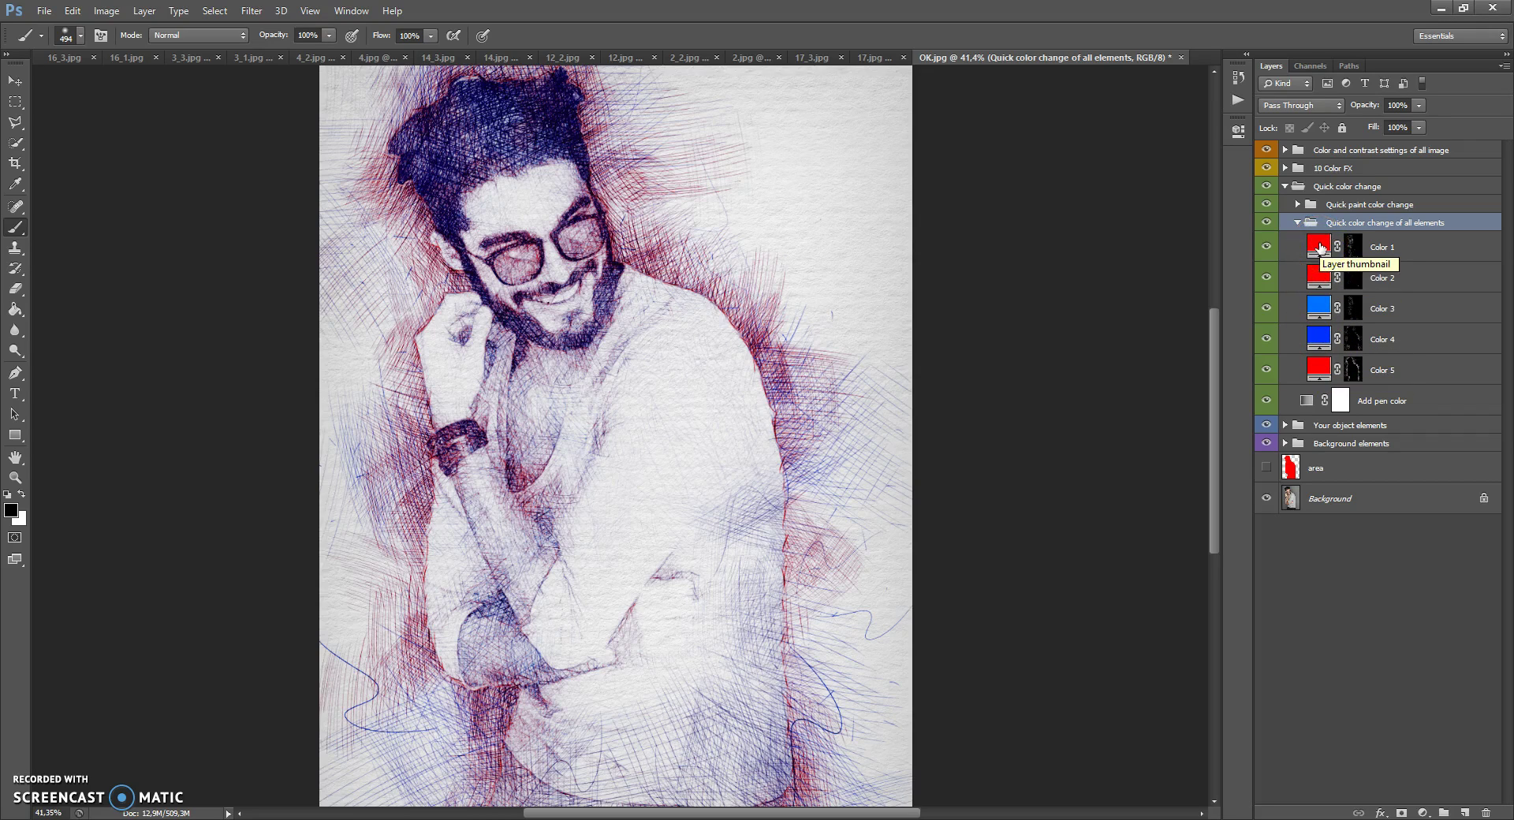
# - Change the Color 1 fill layer from red to bright yellow
pyautogui.doubleClick(1322, 248)
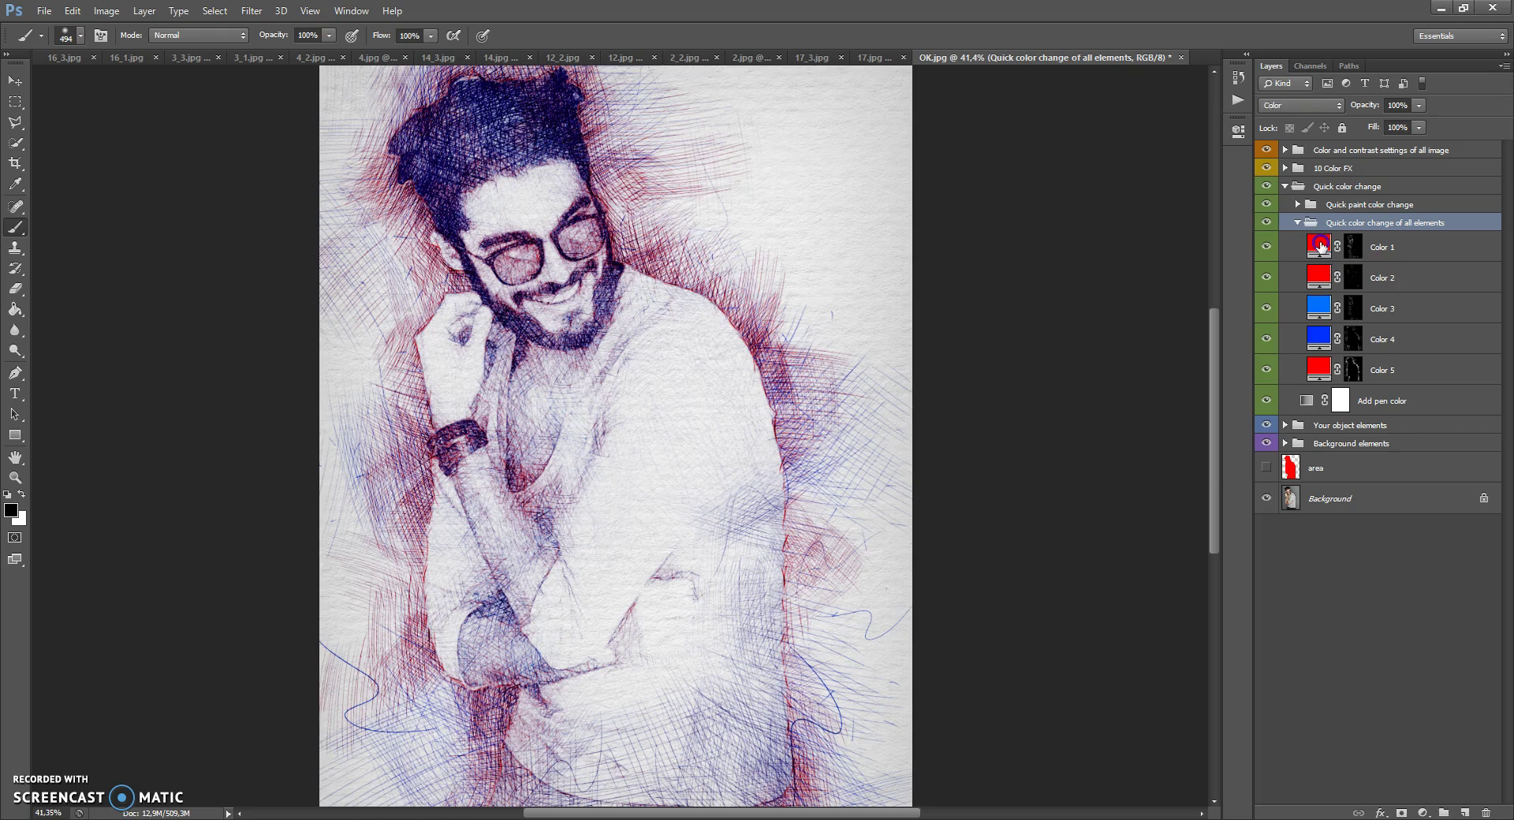
pyautogui.moveTo(1085, 260); pyautogui.dragTo(1080, 366)
pyautogui.moveTo(1085, 429); pyautogui.dragTo(1086, 426)
pyautogui.click(1215, 251)
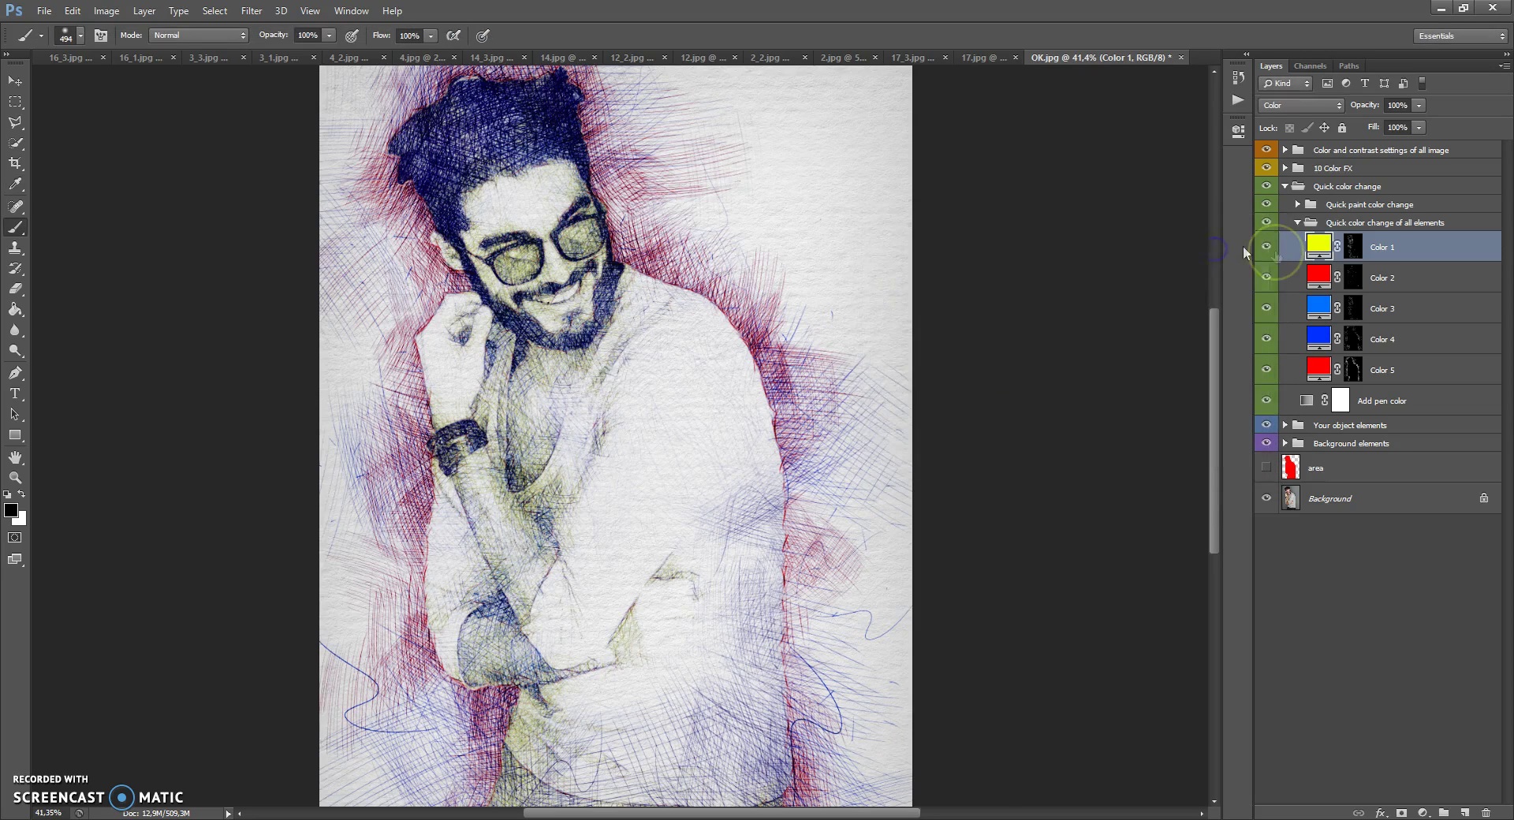
# - Try other hues on the Color 2 fill layer and return it to red (ff0000)
pyautogui.doubleClick(1319, 273)
pyautogui.moveTo(1085, 270); pyautogui.dragTo(1085, 323)
pyautogui.moveTo(1086, 375); pyautogui.dragTo(1084, 464)
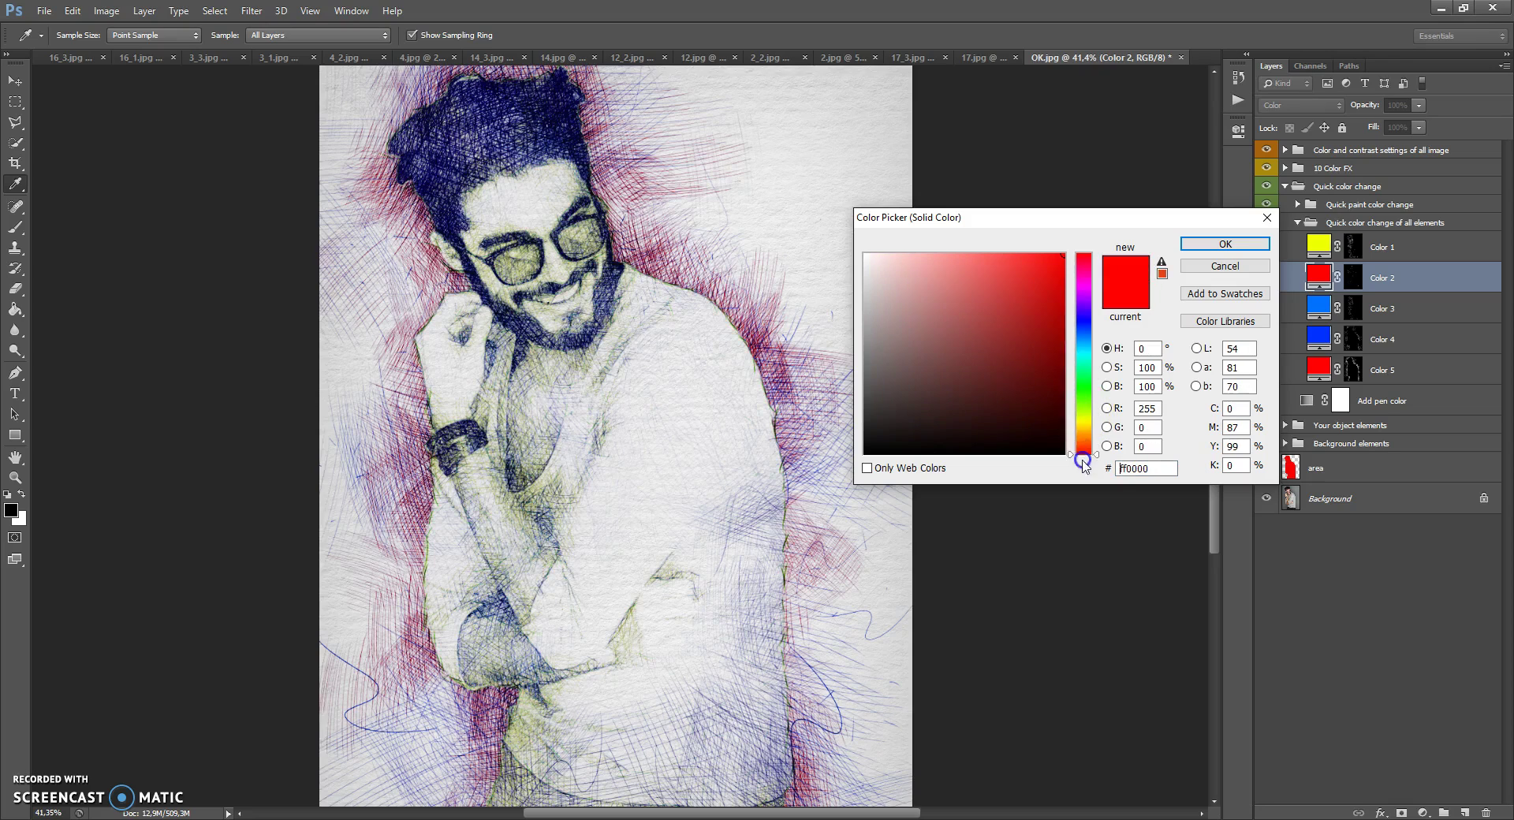
pyautogui.click(1199, 251)
# - Change the Color 3 fill layer to violet-blue and the Color 4 fill layer to bright green (00ff12)
pyautogui.doubleClick(1319, 306)
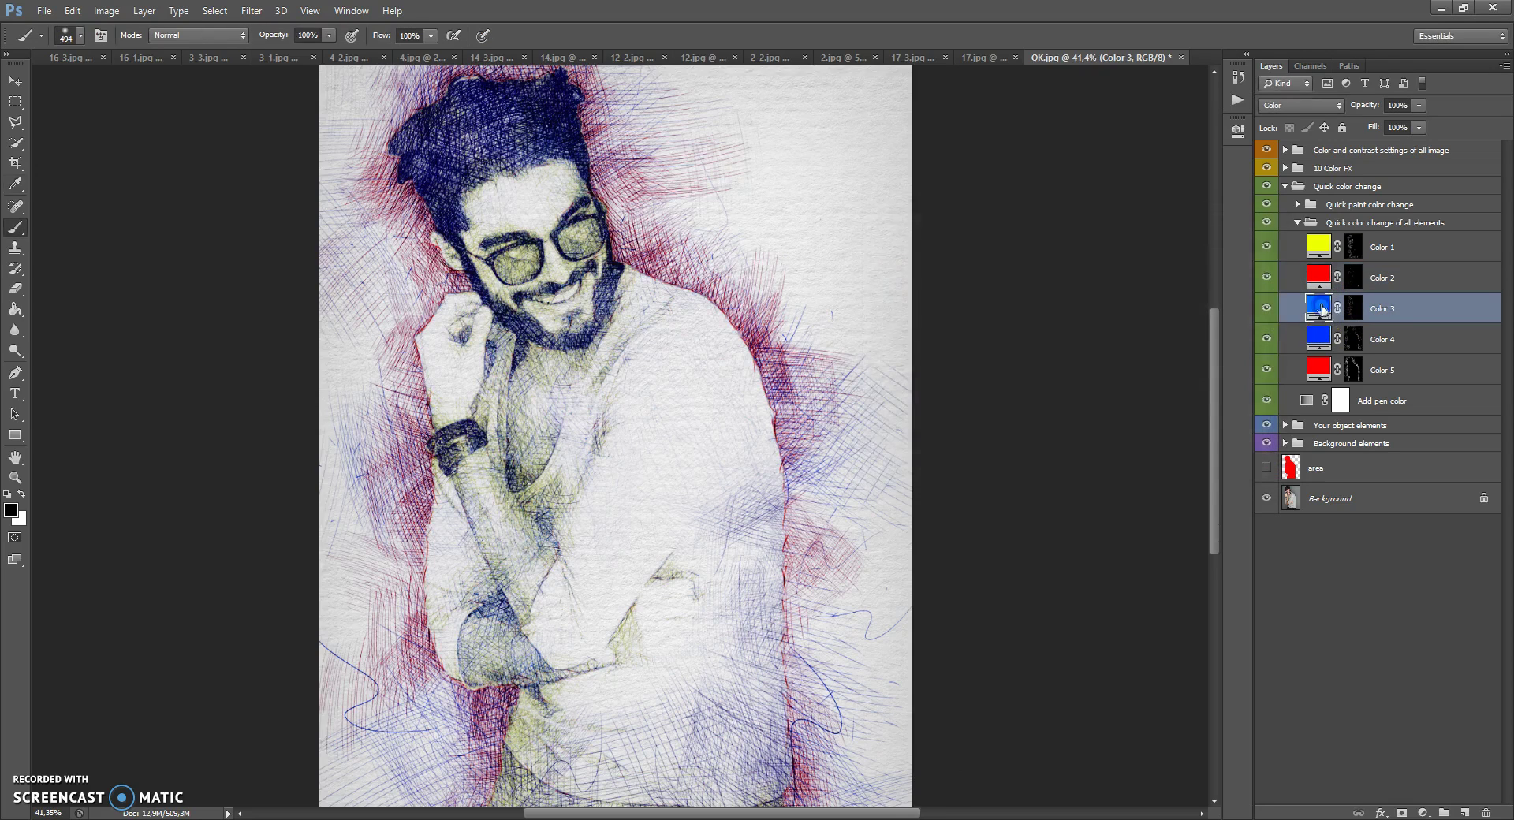
pyautogui.moveTo(1085, 331)
pyautogui.mouseDown()
pyautogui.moveTo(1084, 286)
pyautogui.moveTo(1085, 458)
pyautogui.moveTo(1085, 318)
pyautogui.mouseUp()
pyautogui.click(1191, 246)
pyautogui.doubleClick(1318, 338)
pyautogui.moveTo(1087, 331); pyautogui.dragTo(1089, 447)
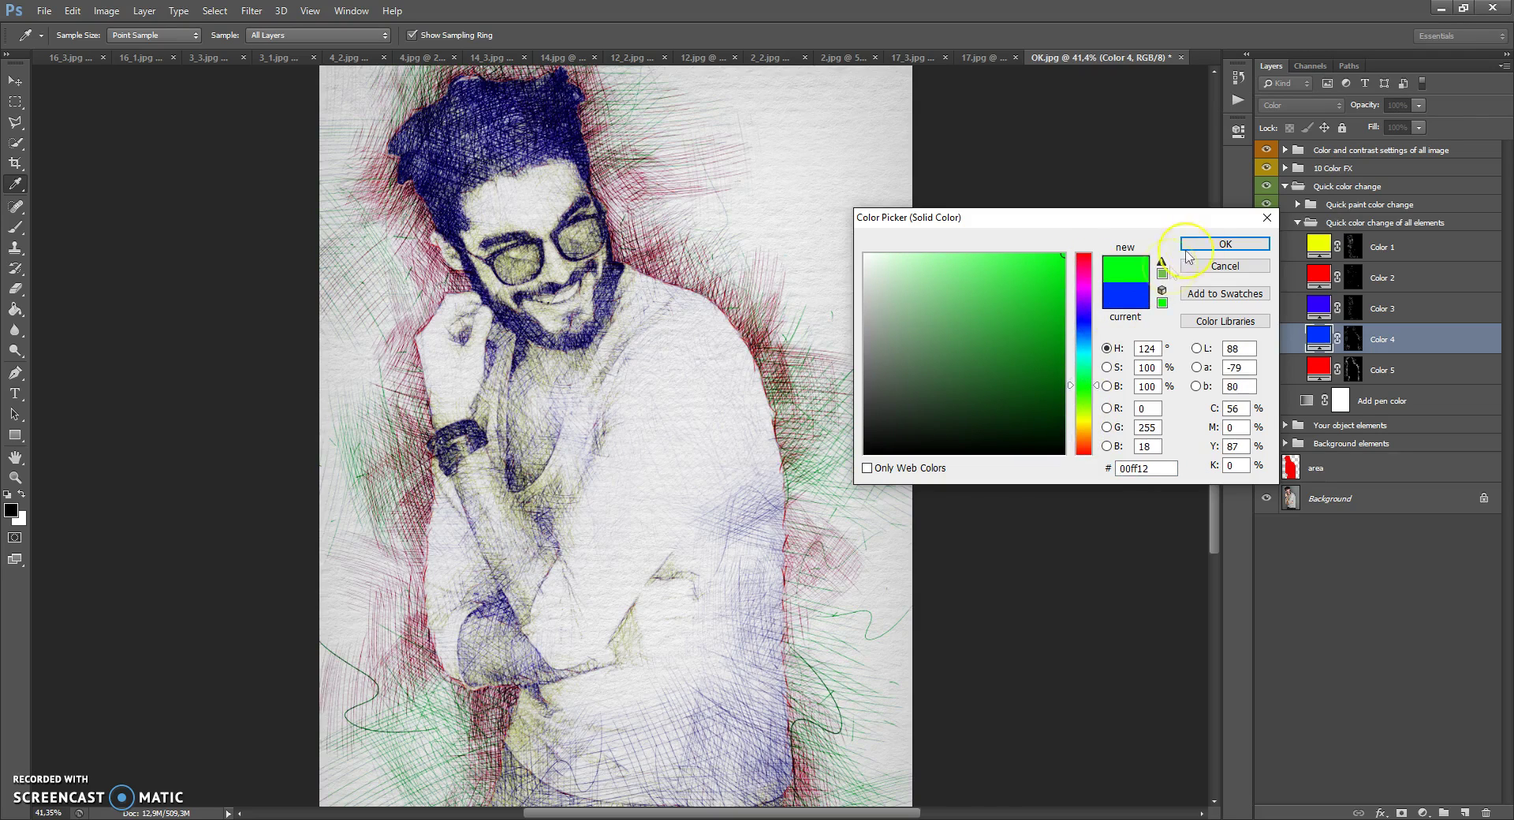
pyautogui.click(1212, 246)
# - Try blue and purple hues on the Color 5 fill layer and return it to red (ff0000)
pyautogui.doubleClick(1318, 367)
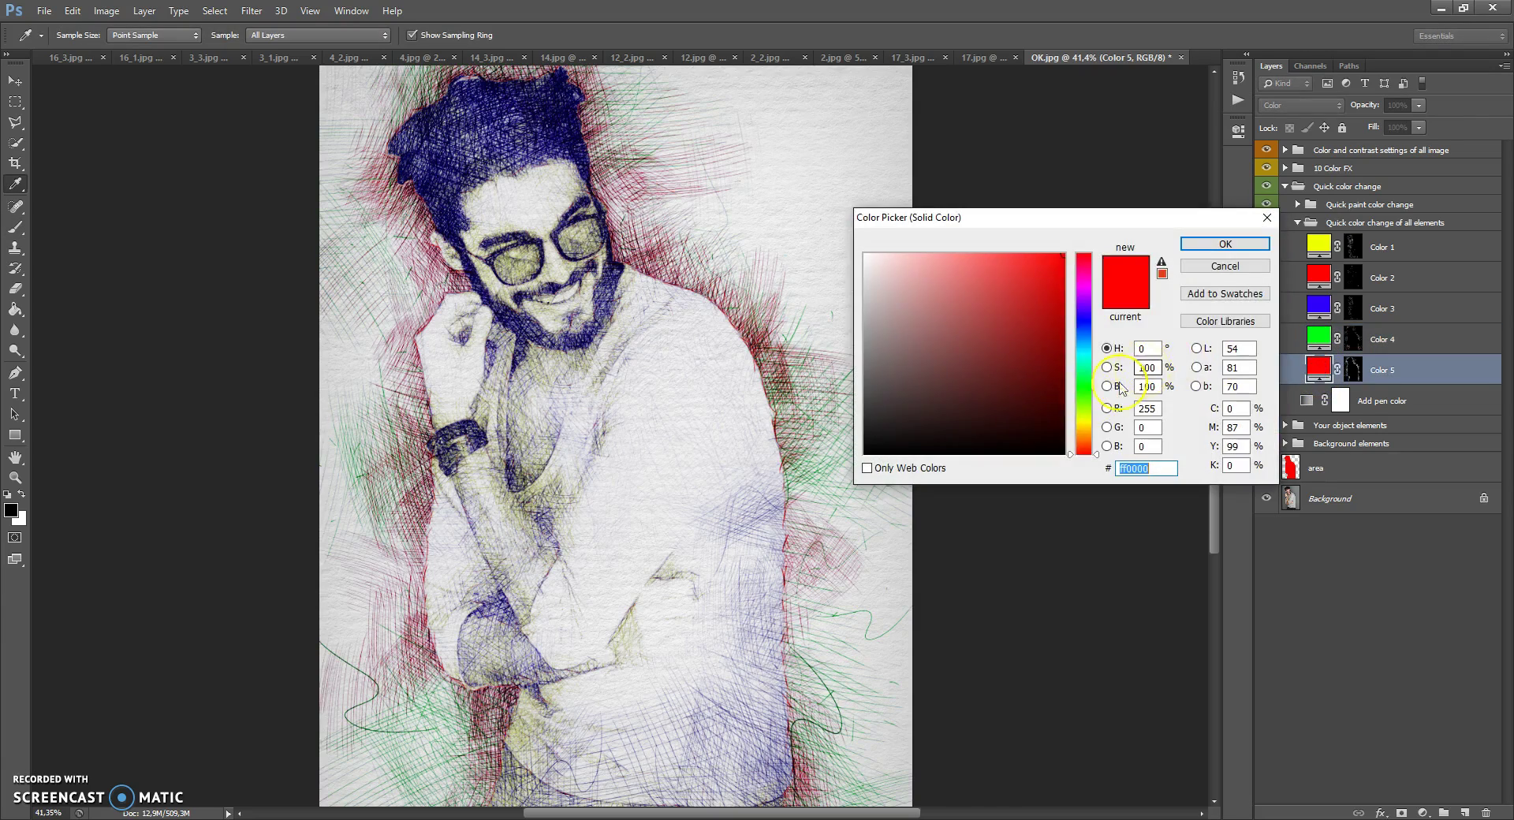
pyautogui.moveTo(1083, 436); pyautogui.dragTo(1090, 351)
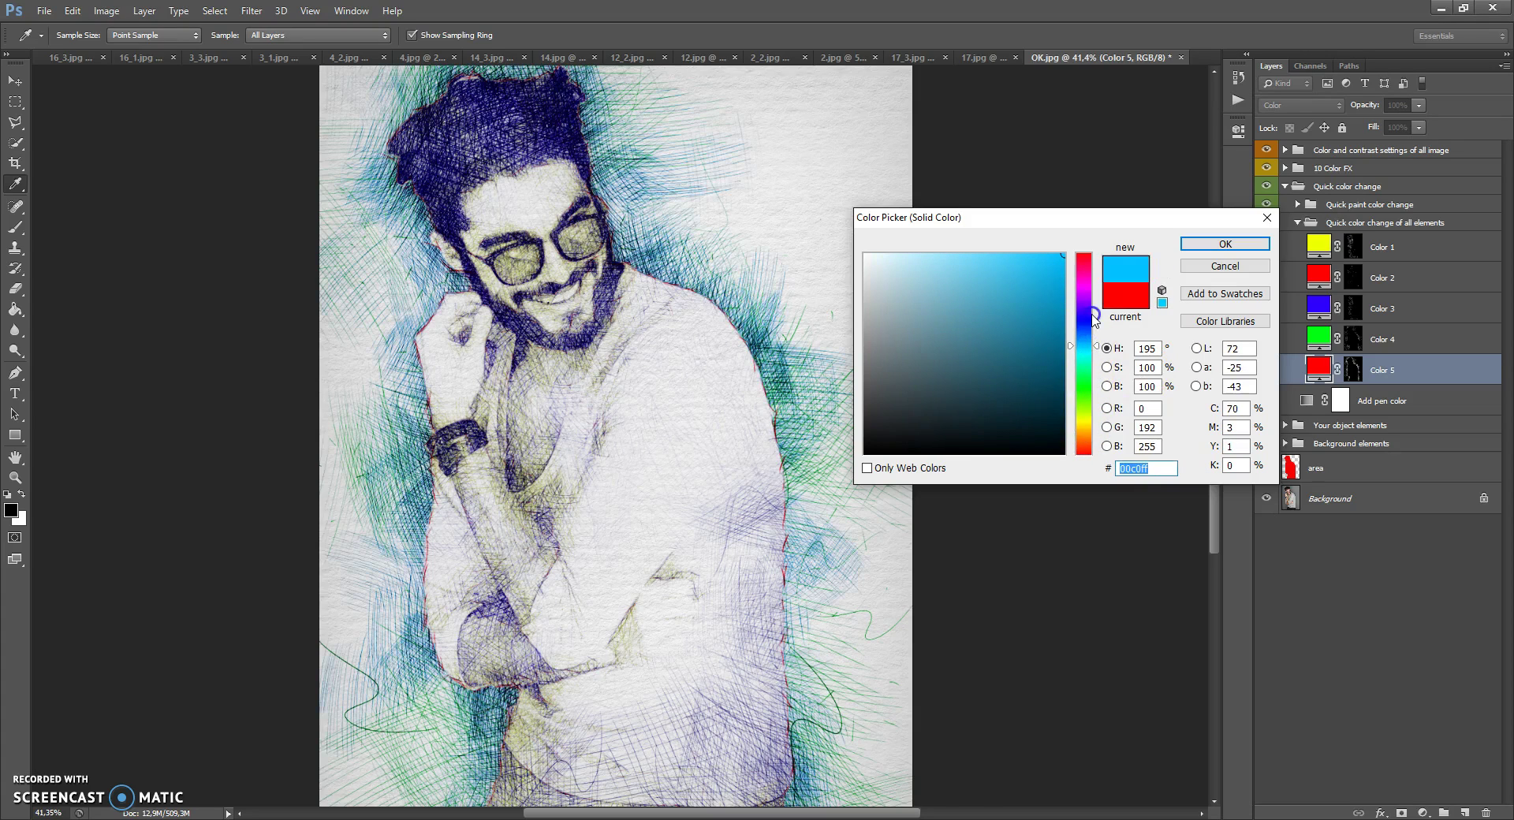
pyautogui.moveTo(1083, 293); pyautogui.dragTo(1083, 253)
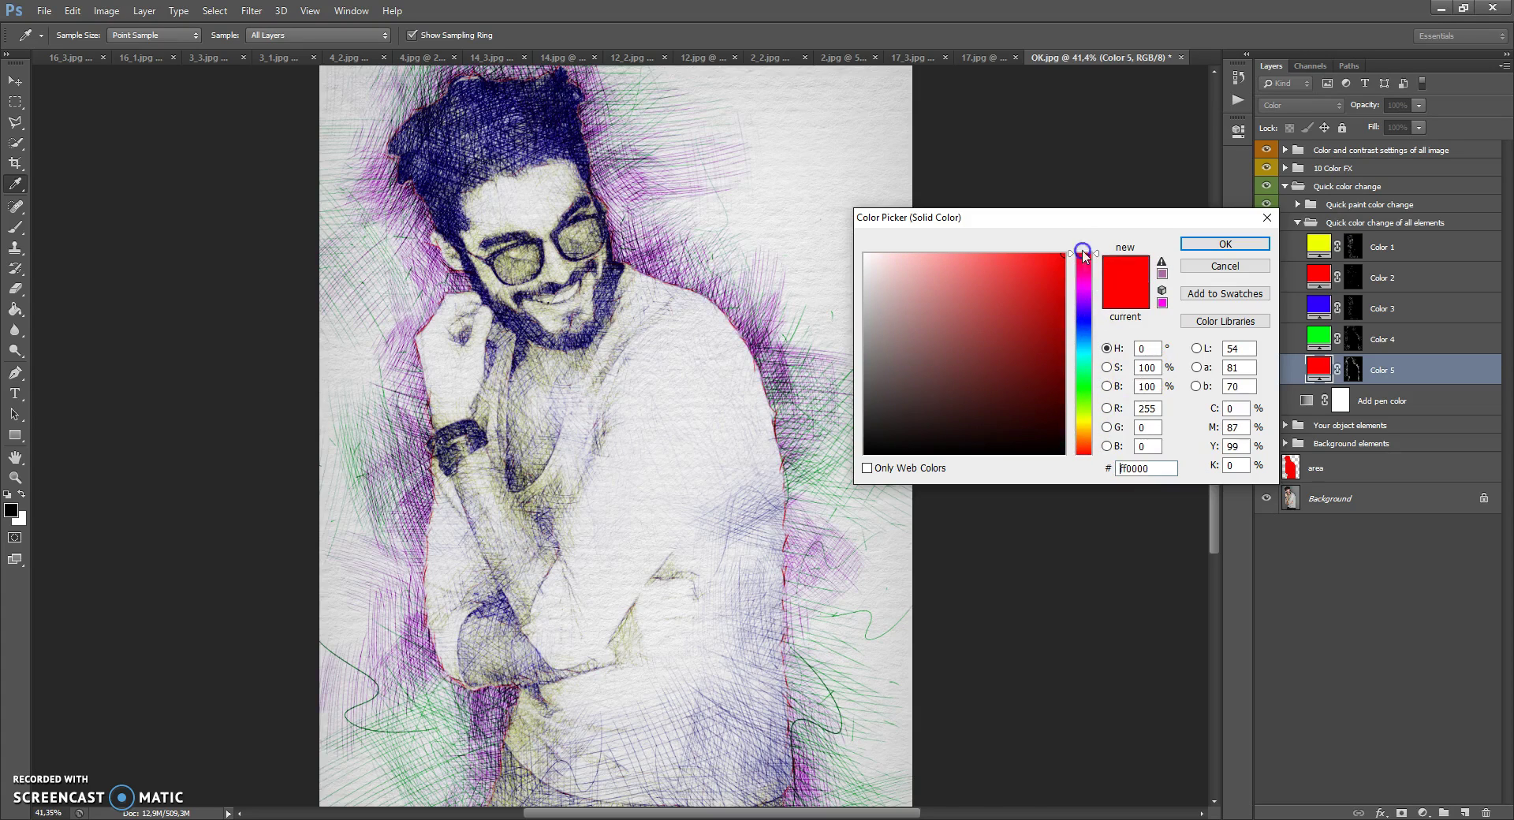
pyautogui.click(1226, 244)
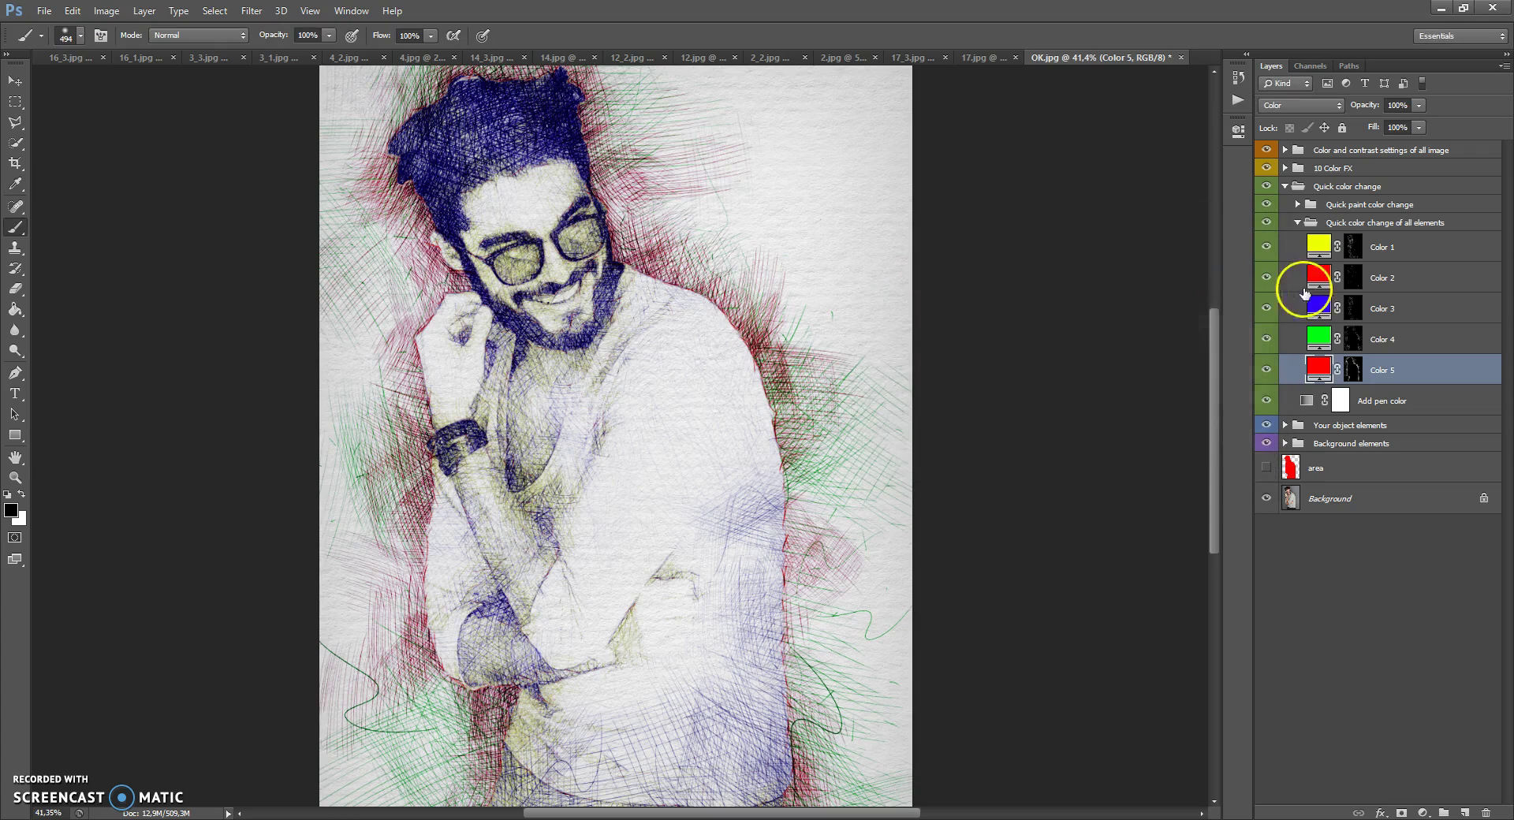
# - Collapse and hide the Quick color change of all elements group, and expand the Quick paint color change group
pyautogui.click(1300, 222)
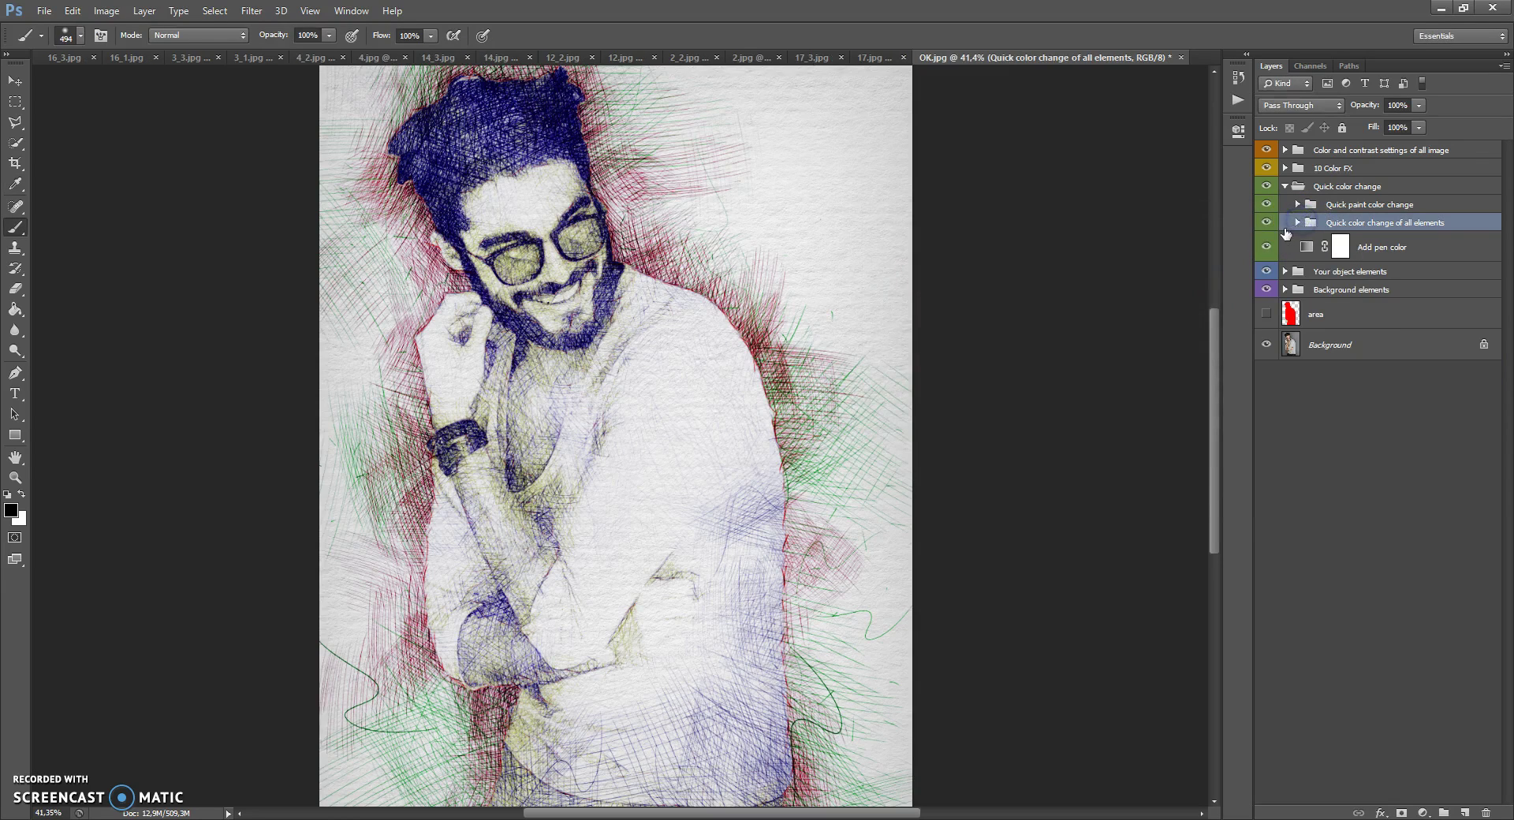
pyautogui.click(1267, 222)
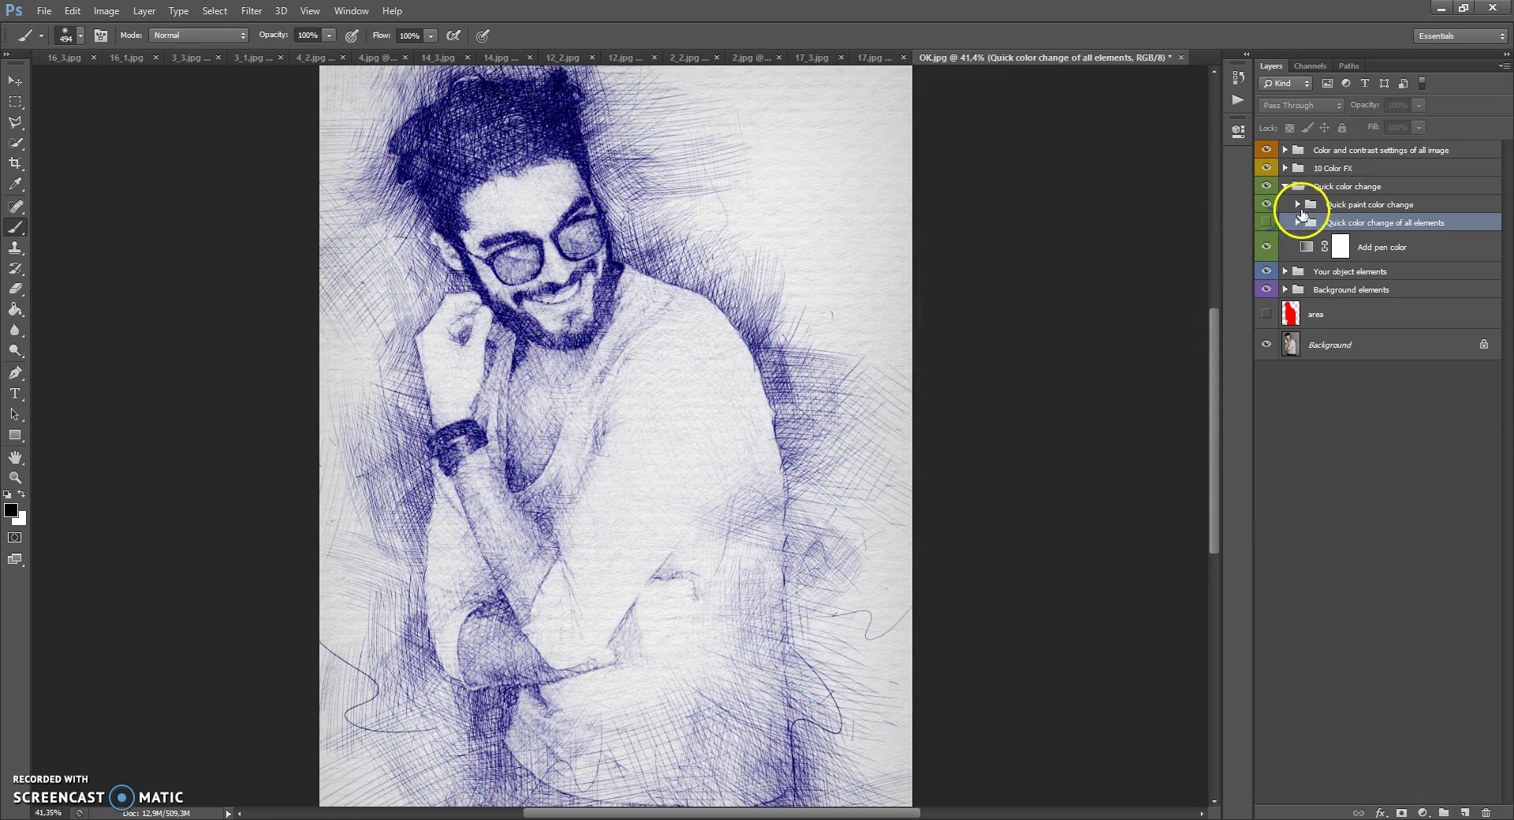
pyautogui.click(1317, 206)
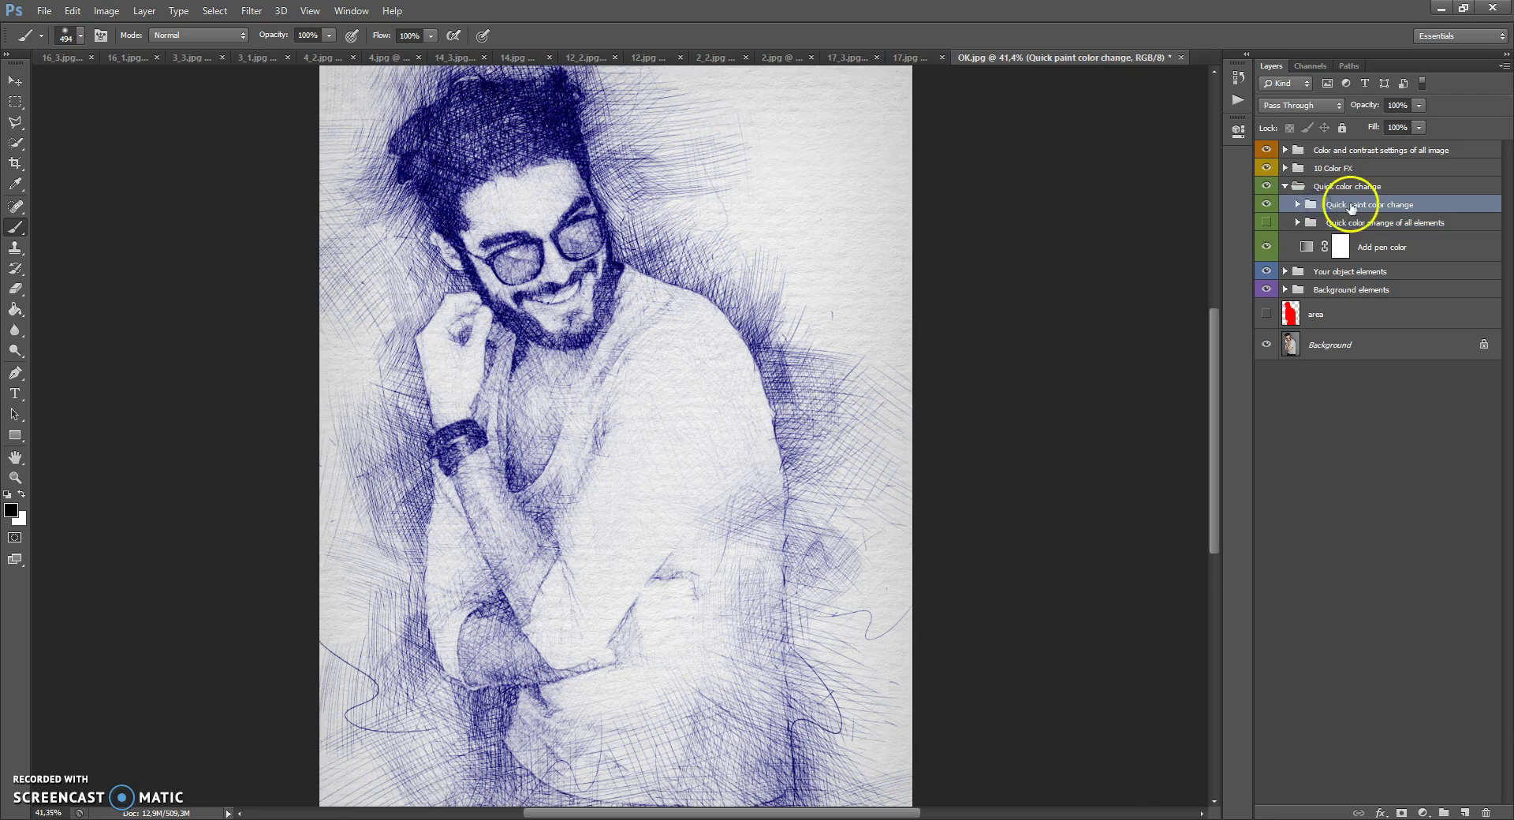
pyautogui.click(1299, 205)
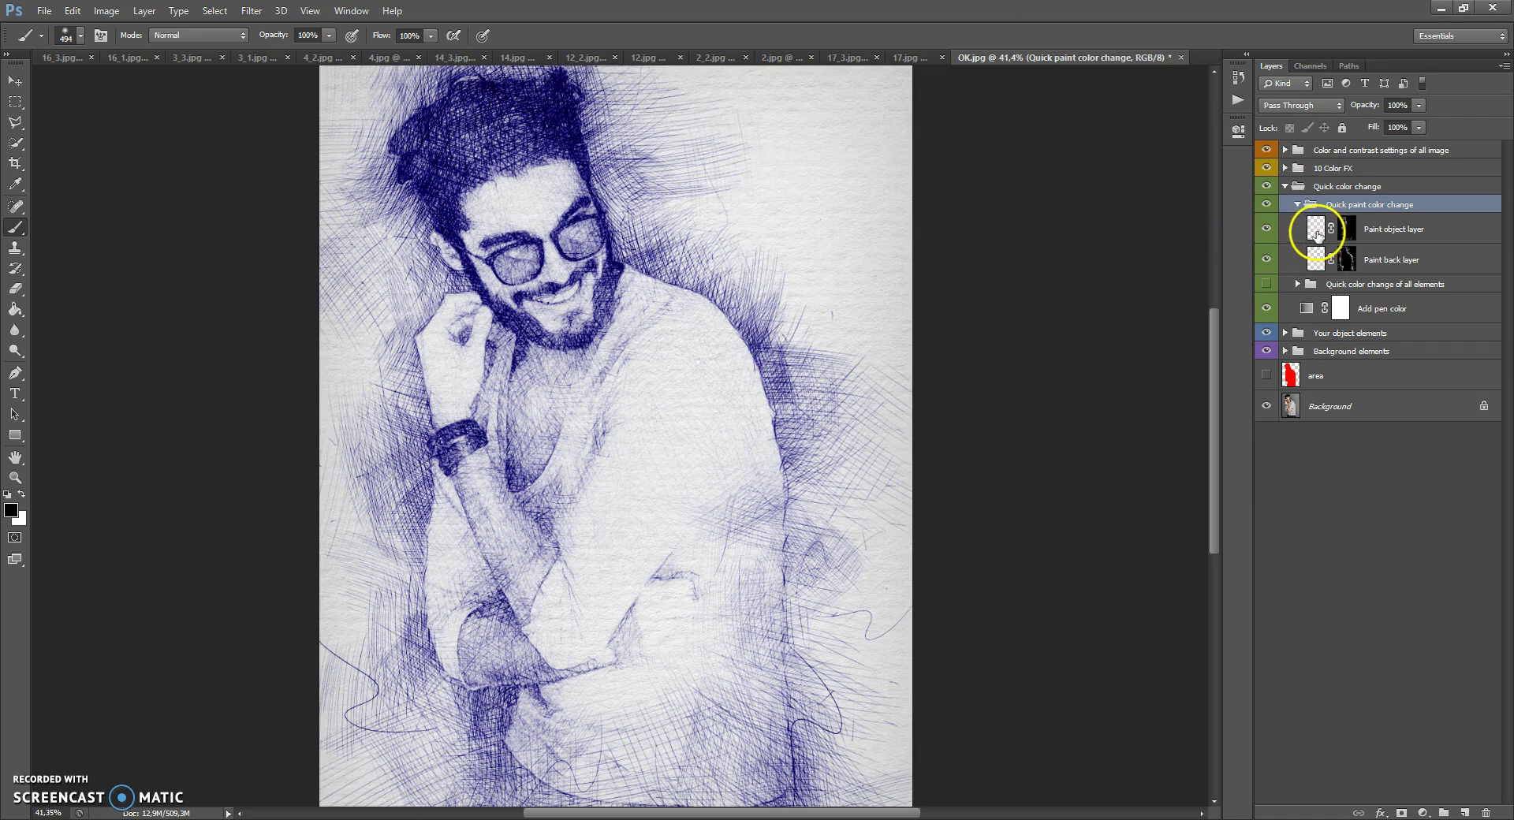
# - Set the foreground color to red (ff0000) and brush it over the man's face, arms and body on the Paint object layer
pyautogui.click(1386, 231)
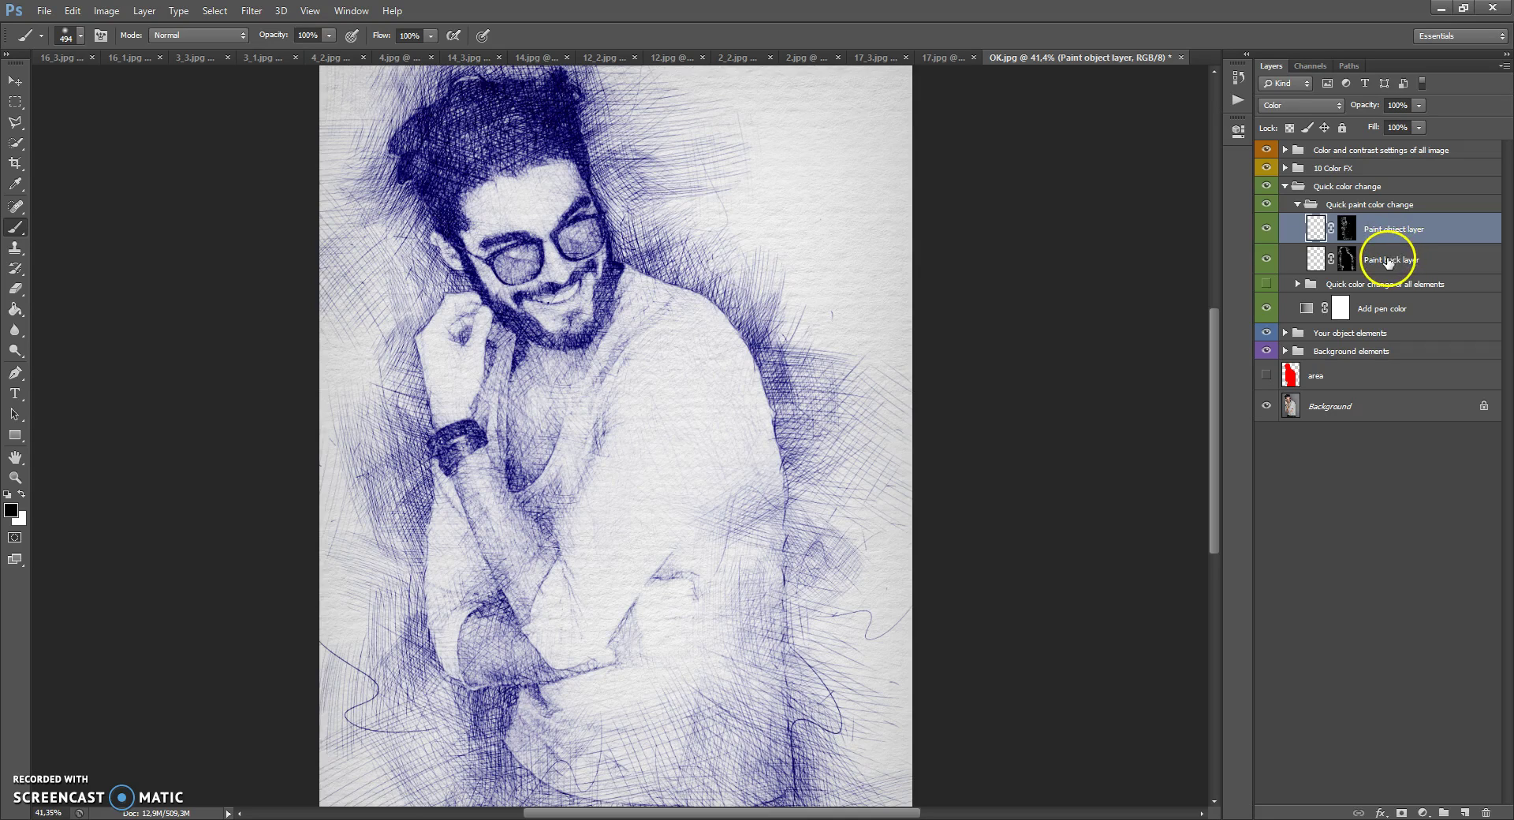
pyautogui.click(1389, 261)
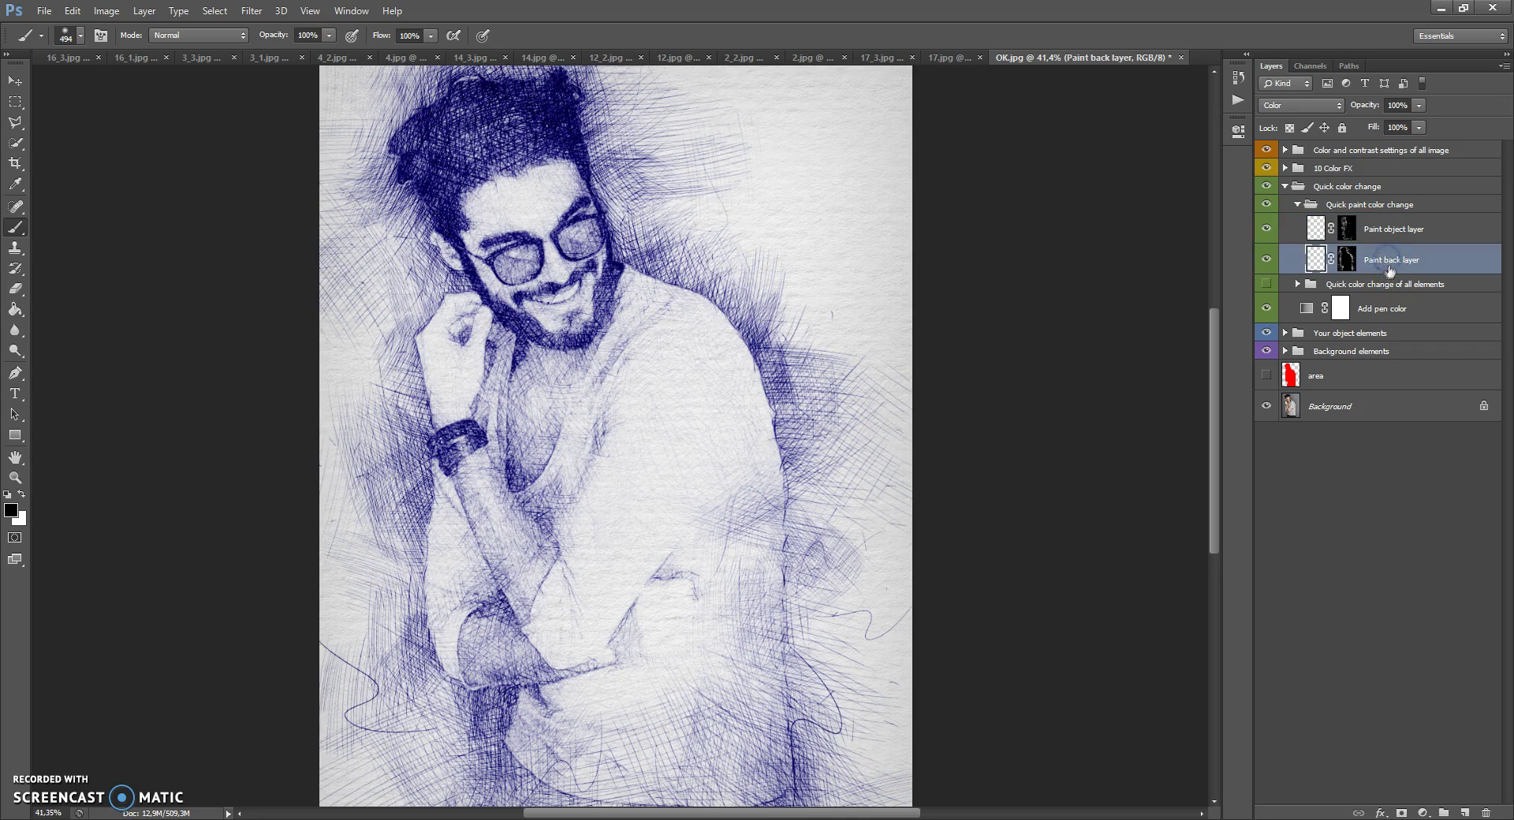
pyautogui.click(1316, 231)
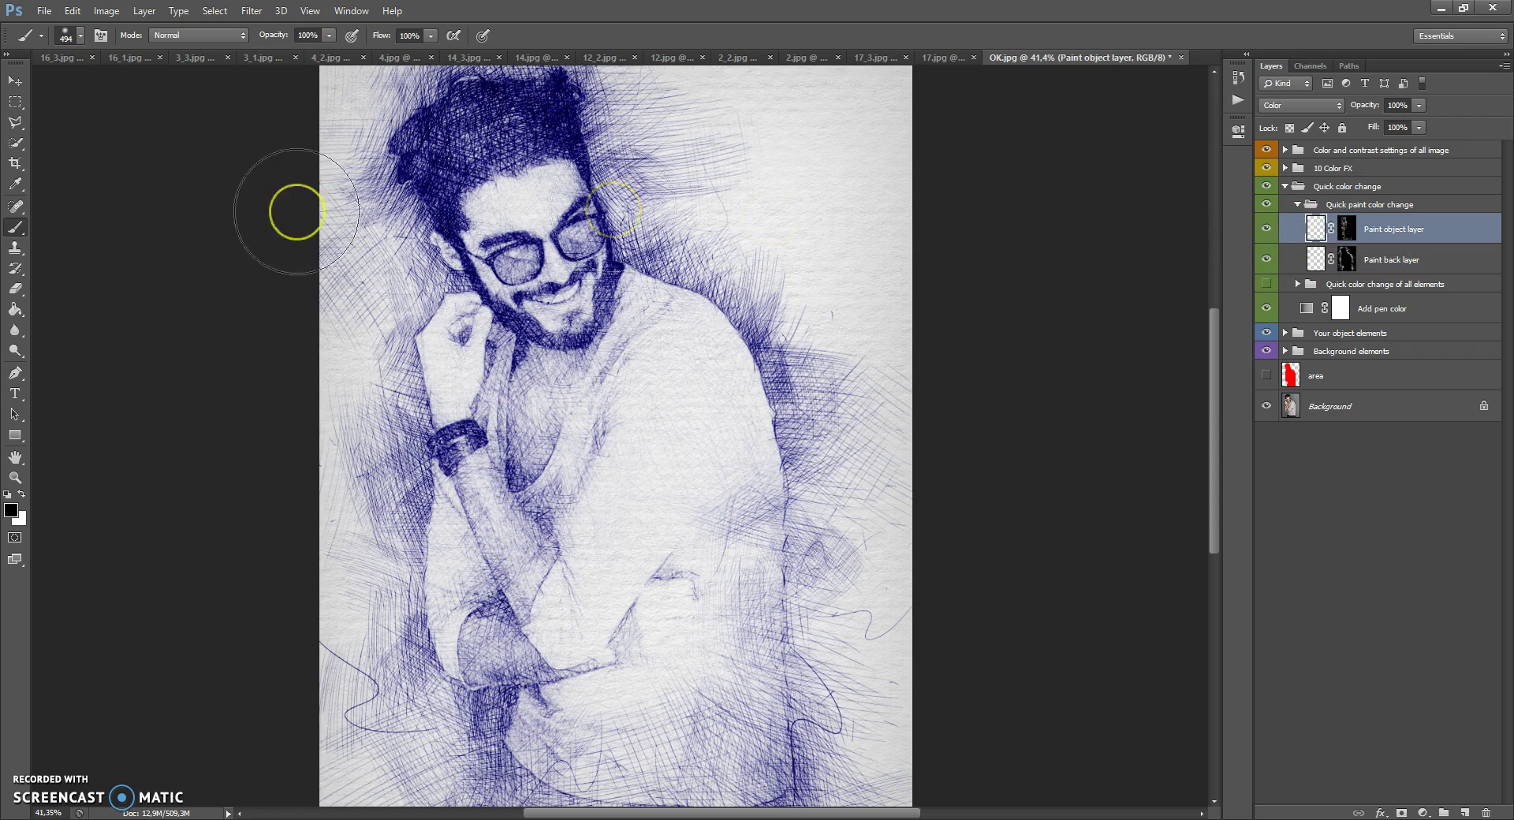
pyautogui.click(8, 513)
pyautogui.click(1061, 254)
pyautogui.click(1215, 246)
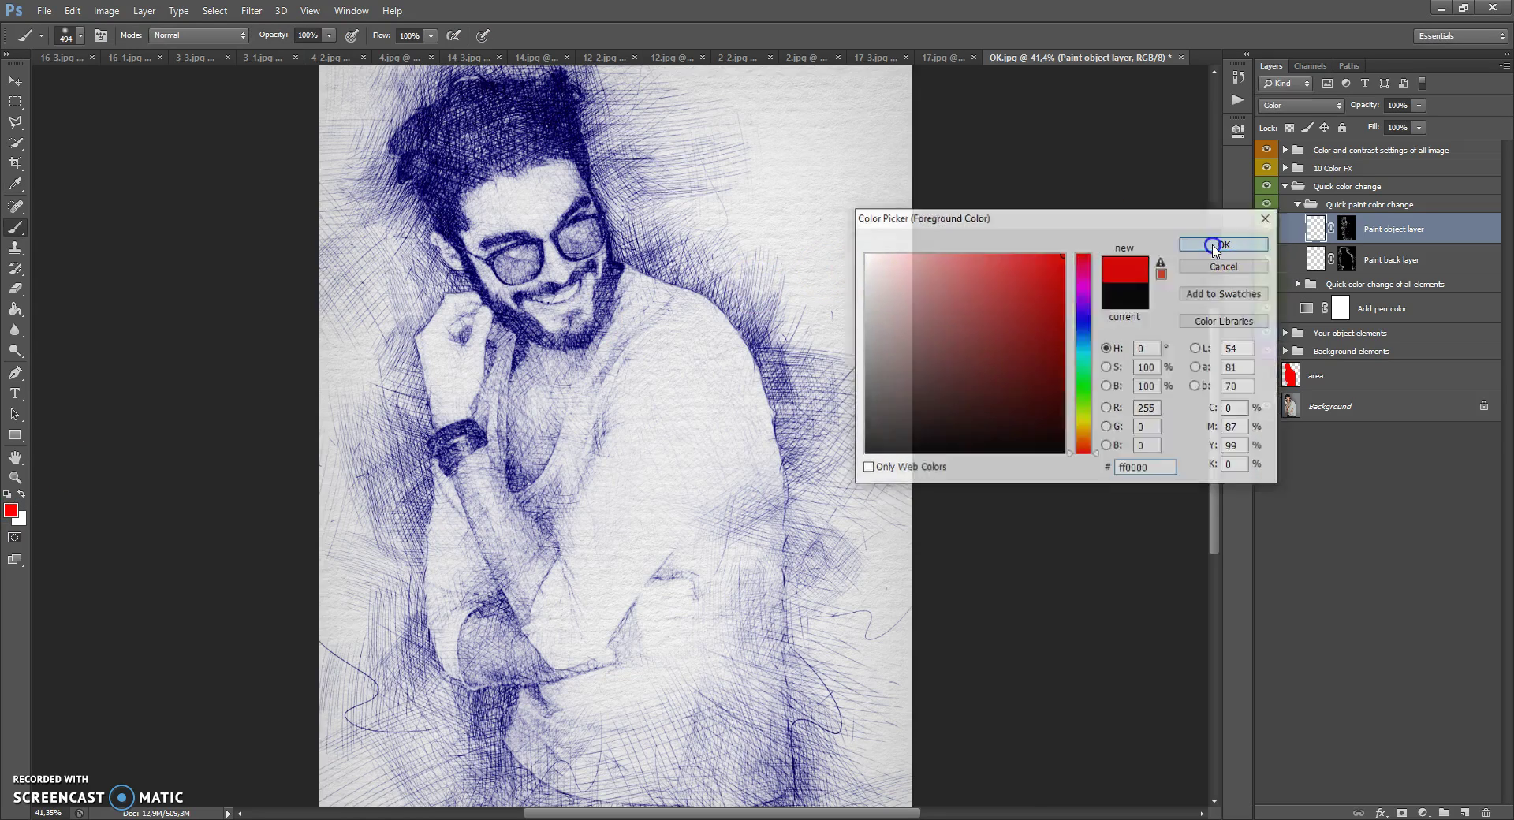
pyautogui.moveTo(694, 244)
pyautogui.mouseDown()
pyautogui.moveTo(688, 286)
pyautogui.moveTo(667, 227)
pyautogui.moveTo(707, 213)
pyautogui.moveTo(658, 270)
pyautogui.moveTo(594, 258)
pyautogui.moveTo(621, 137)
pyautogui.moveTo(481, 156)
pyautogui.moveTo(430, 236)
pyautogui.moveTo(387, 411)
pyautogui.moveTo(432, 428)
pyautogui.moveTo(504, 660)
pyautogui.moveTo(749, 552)
pyautogui.moveTo(795, 617)
pyautogui.moveTo(735, 680)
pyautogui.moveTo(814, 753)
pyautogui.moveTo(818, 399)
pyautogui.moveTo(693, 302)
pyautogui.moveTo(628, 353)
pyautogui.moveTo(543, 233)
pyautogui.mouseUp()
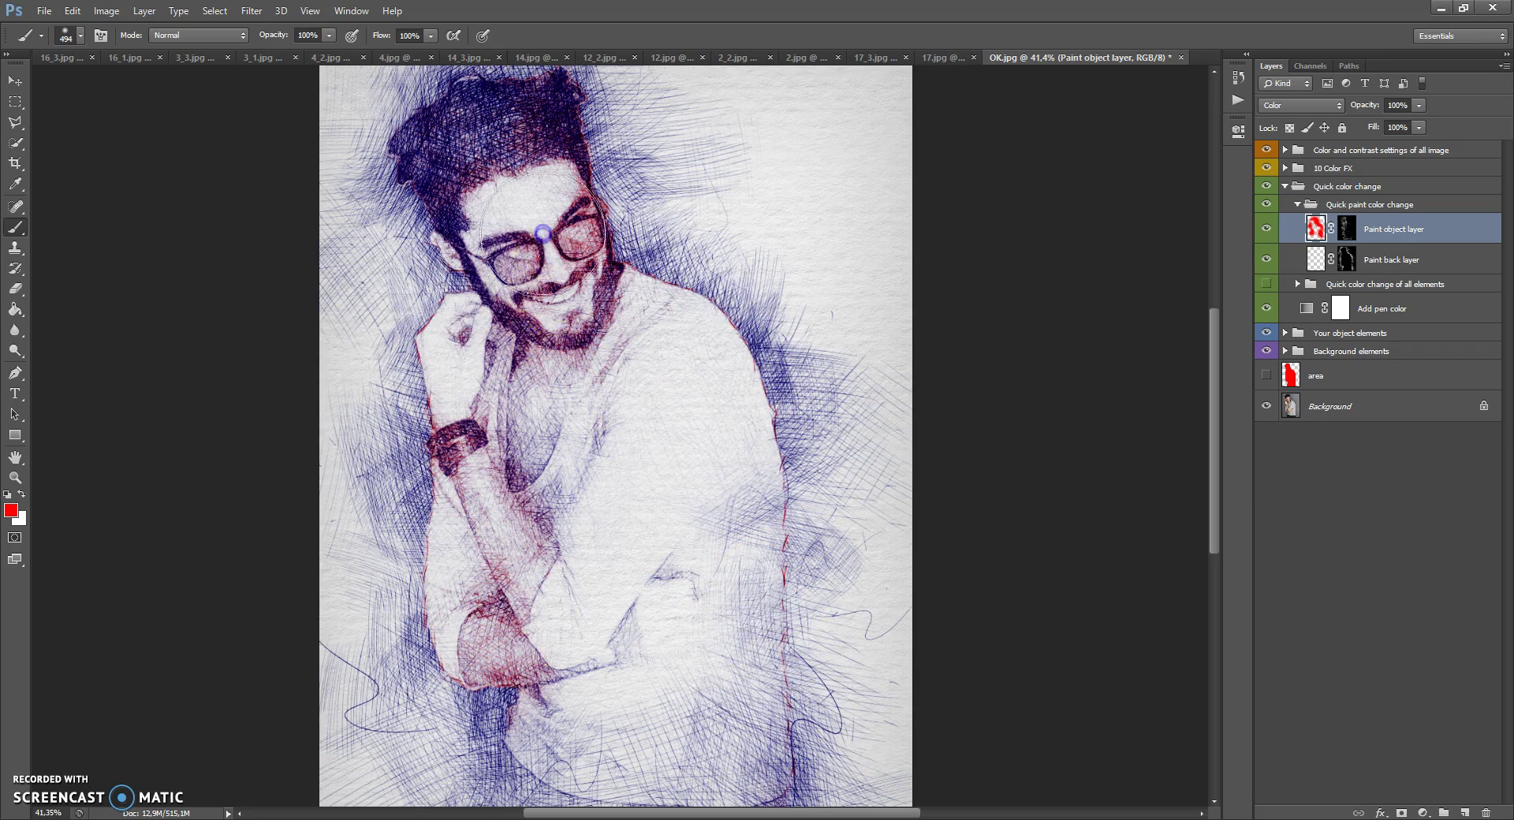
# - Brush red over the pen strokes surrounding the man on the Paint back layer
pyautogui.click(1345, 258)
pyautogui.moveTo(803, 320)
pyautogui.mouseDown()
pyautogui.moveTo(765, 280)
pyautogui.moveTo(680, 311)
pyautogui.moveTo(576, 292)
pyautogui.moveTo(584, 240)
pyautogui.moveTo(371, 383)
pyautogui.moveTo(316, 473)
pyautogui.moveTo(438, 547)
pyautogui.moveTo(508, 676)
pyautogui.moveTo(476, 752)
pyautogui.moveTo(520, 697)
pyautogui.moveTo(537, 720)
pyautogui.moveTo(814, 601)
pyautogui.moveTo(816, 463)
pyautogui.moveTo(643, 235)
pyautogui.moveTo(666, 193)
pyautogui.mouseUp()
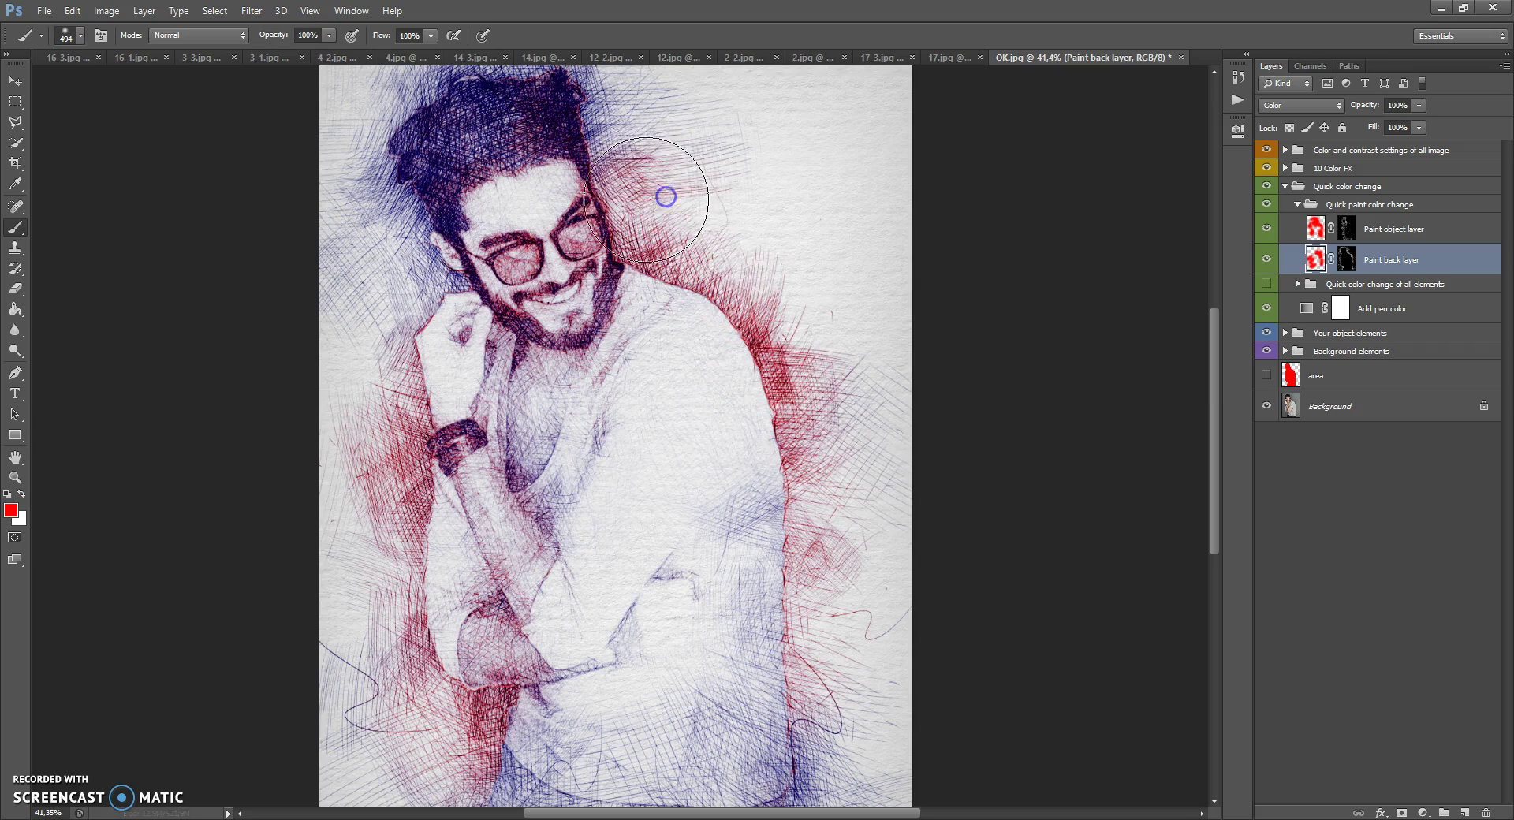
# - Set the foreground color to yellow-green and brush it over parts of the man's face, hand and torso on the Paint object layer
pyautogui.click(12, 511)
pyautogui.moveTo(1084, 379); pyautogui.dragTo(1087, 411)
pyautogui.moveTo(1032, 314); pyautogui.dragTo(1099, 274)
pyautogui.click(1215, 245)
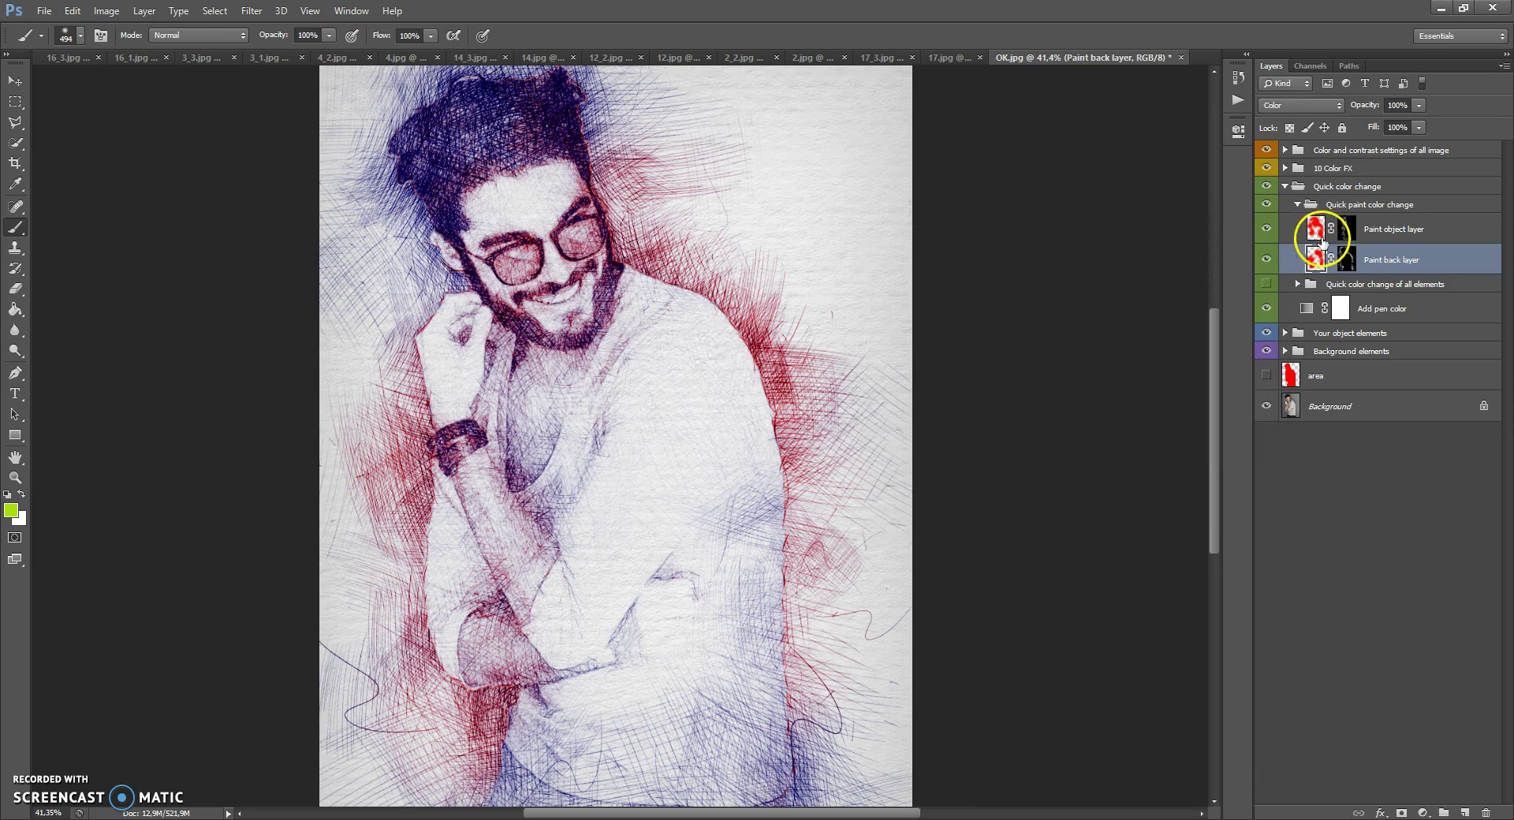
pyautogui.click(1333, 230)
pyautogui.moveTo(476, 325)
pyautogui.mouseDown()
pyautogui.moveTo(497, 426)
pyautogui.moveTo(441, 197)
pyautogui.moveTo(513, 261)
pyautogui.moveTo(505, 378)
pyautogui.mouseUp()
pyautogui.moveTo(592, 522)
pyautogui.mouseDown()
pyautogui.moveTo(629, 673)
pyautogui.moveTo(524, 788)
pyautogui.moveTo(764, 755)
pyautogui.moveTo(762, 528)
pyautogui.moveTo(792, 650)
pyautogui.moveTo(776, 595)
pyautogui.moveTo(501, 347)
pyautogui.moveTo(426, 174)
pyautogui.mouseUp()
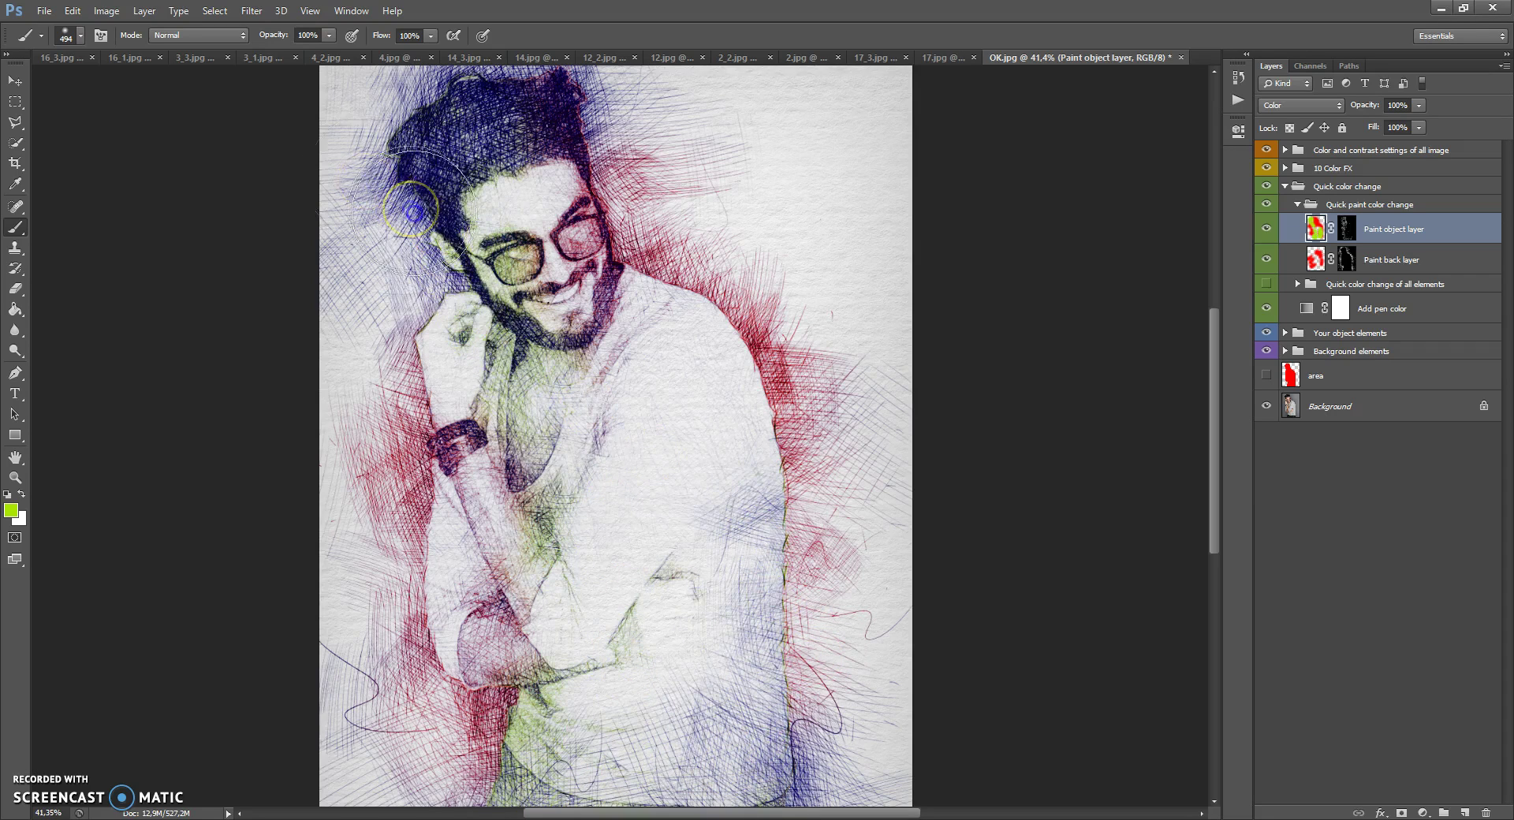
# - Brush yellow-green over parts of the background strokes on the Paint back layer, and reselect the Paint object layer
pyautogui.click(1316, 264)
pyautogui.moveTo(734, 119)
pyautogui.mouseDown()
pyautogui.moveTo(678, 82)
pyautogui.moveTo(504, 103)
pyautogui.moveTo(423, 248)
pyautogui.moveTo(393, 233)
pyautogui.moveTo(626, 727)
pyautogui.moveTo(820, 785)
pyautogui.moveTo(720, 650)
pyautogui.mouseUp()
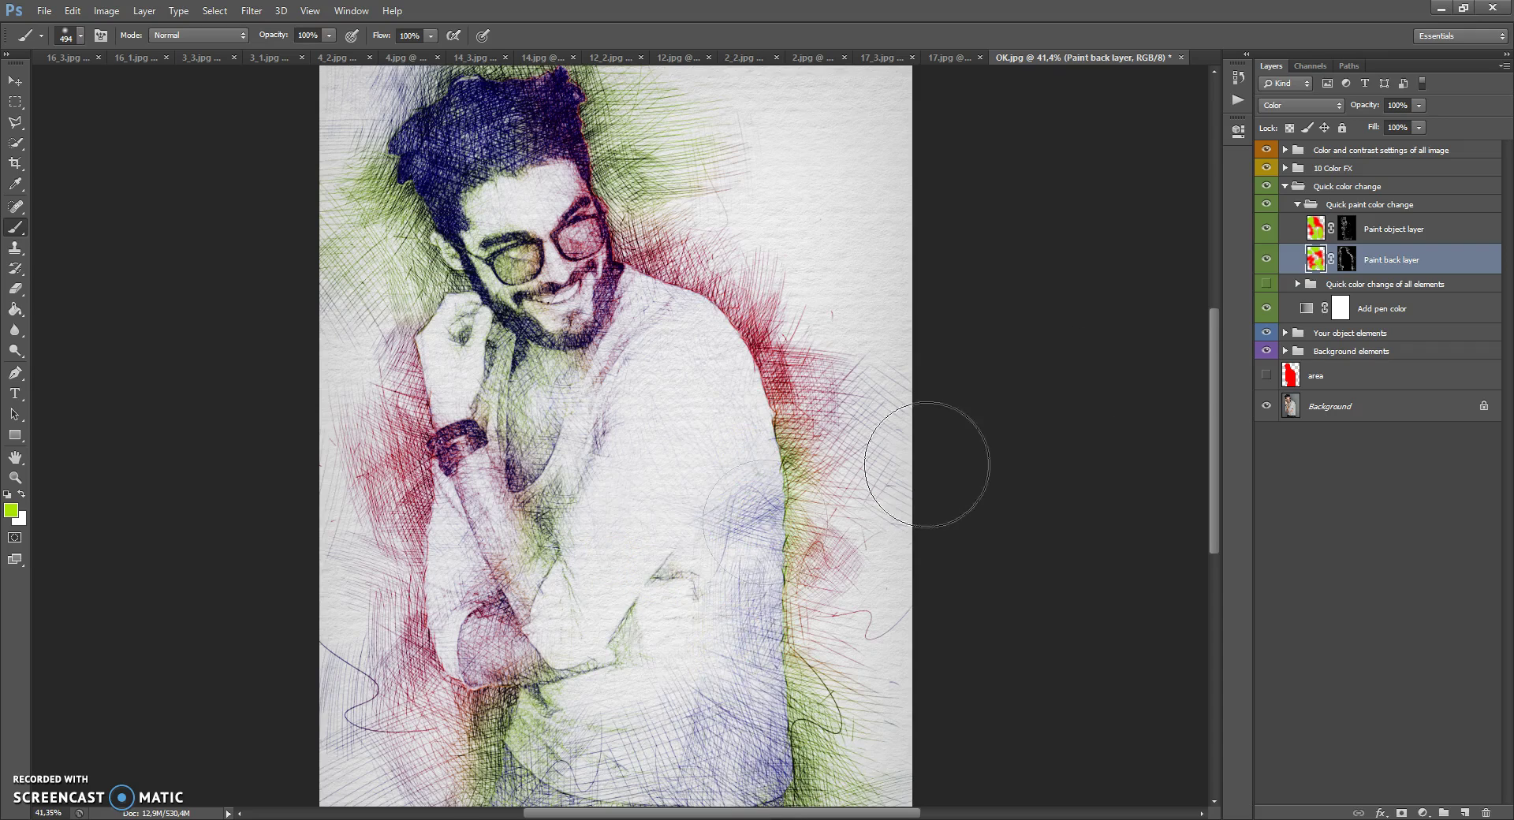
pyautogui.click(1316, 229)
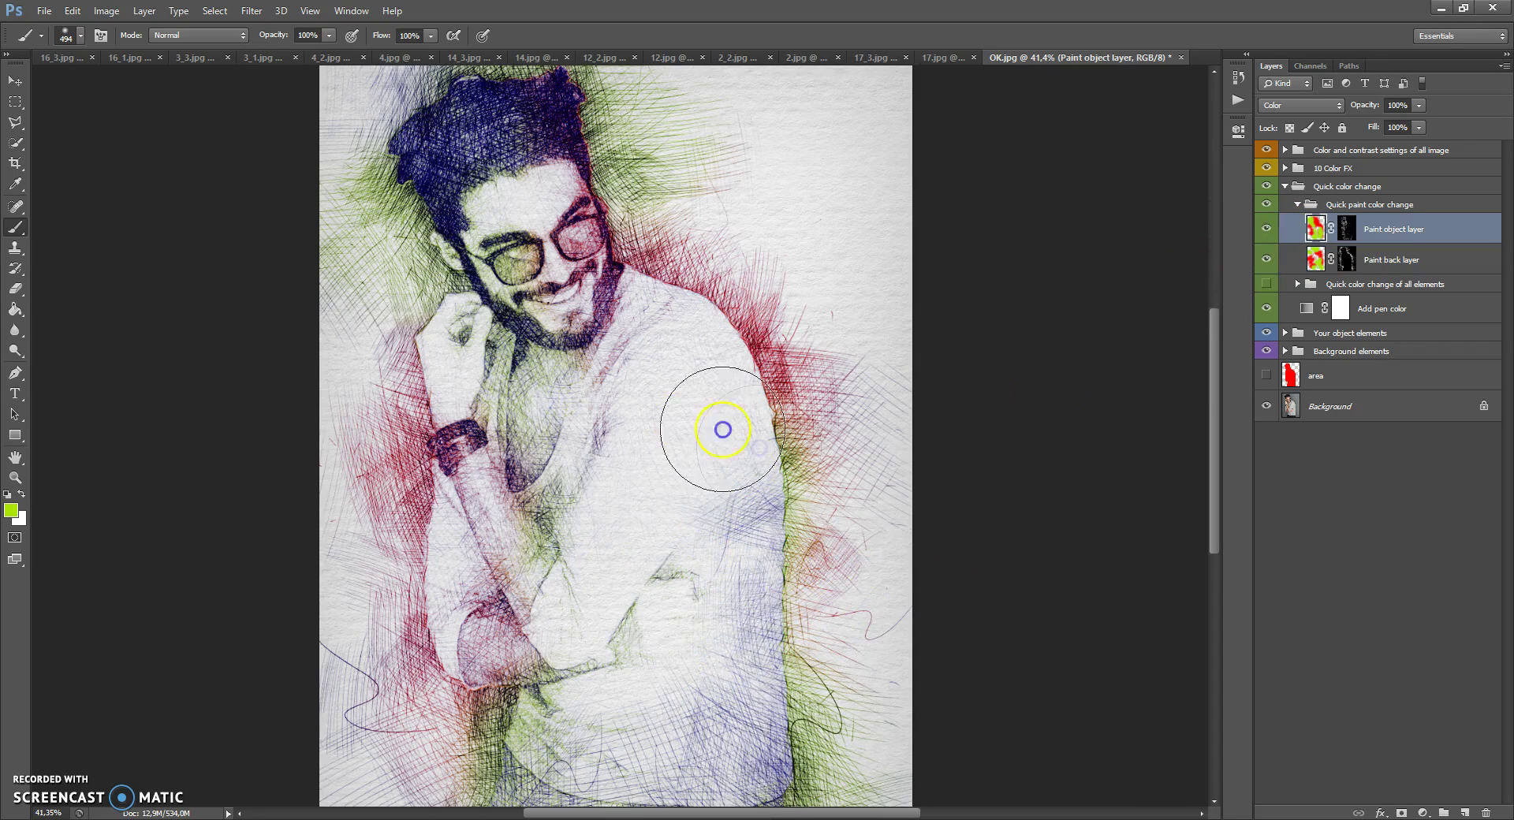
# - Compare the sketch with and without the Add pen color layer, leaving the layer visible
pyautogui.click(1266, 309)
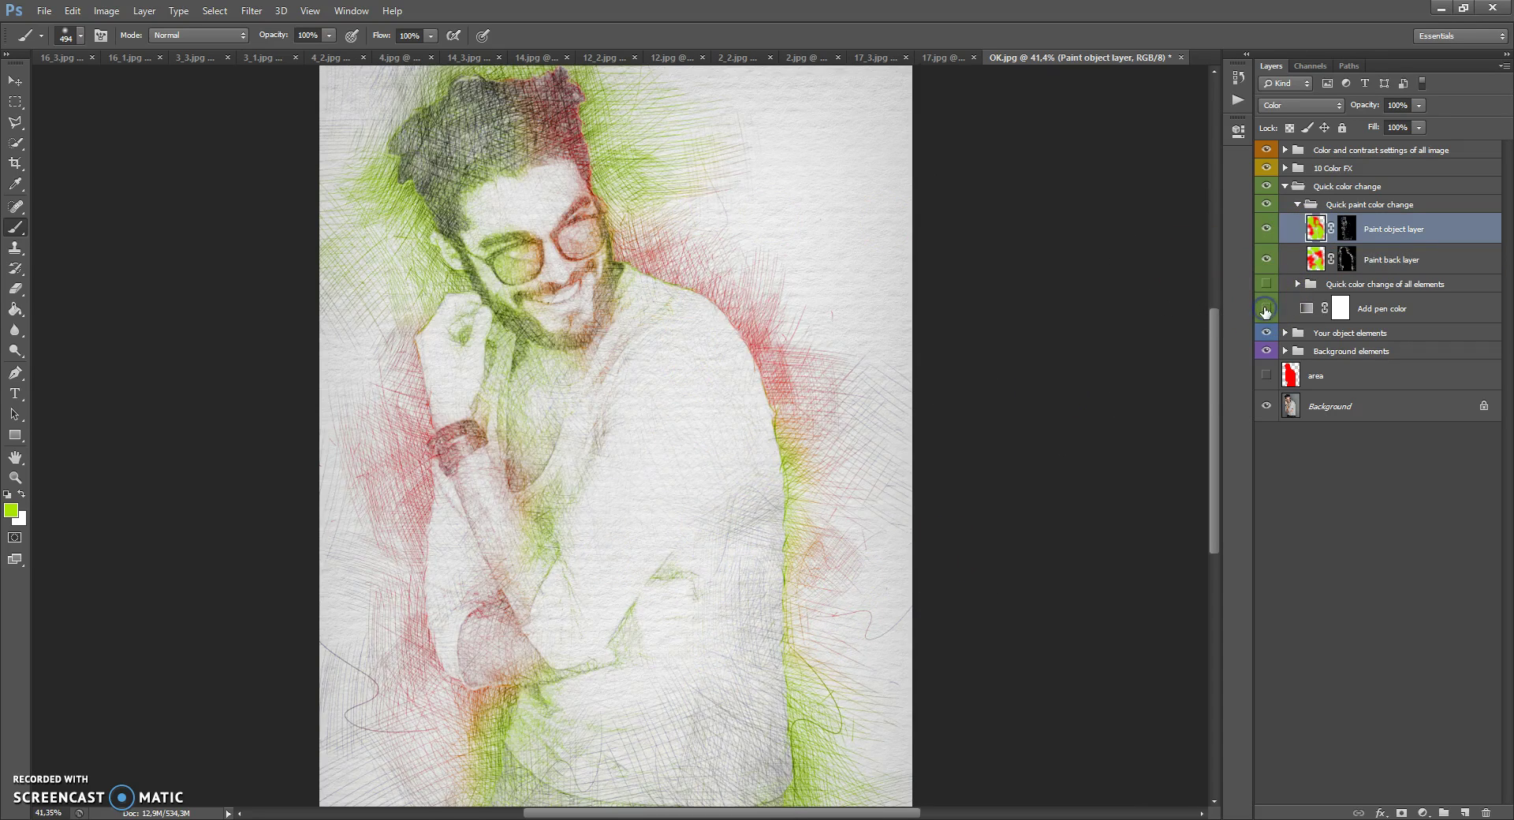
pyautogui.click(1266, 308)
pyautogui.click(1266, 309)
pyautogui.click(1266, 308)
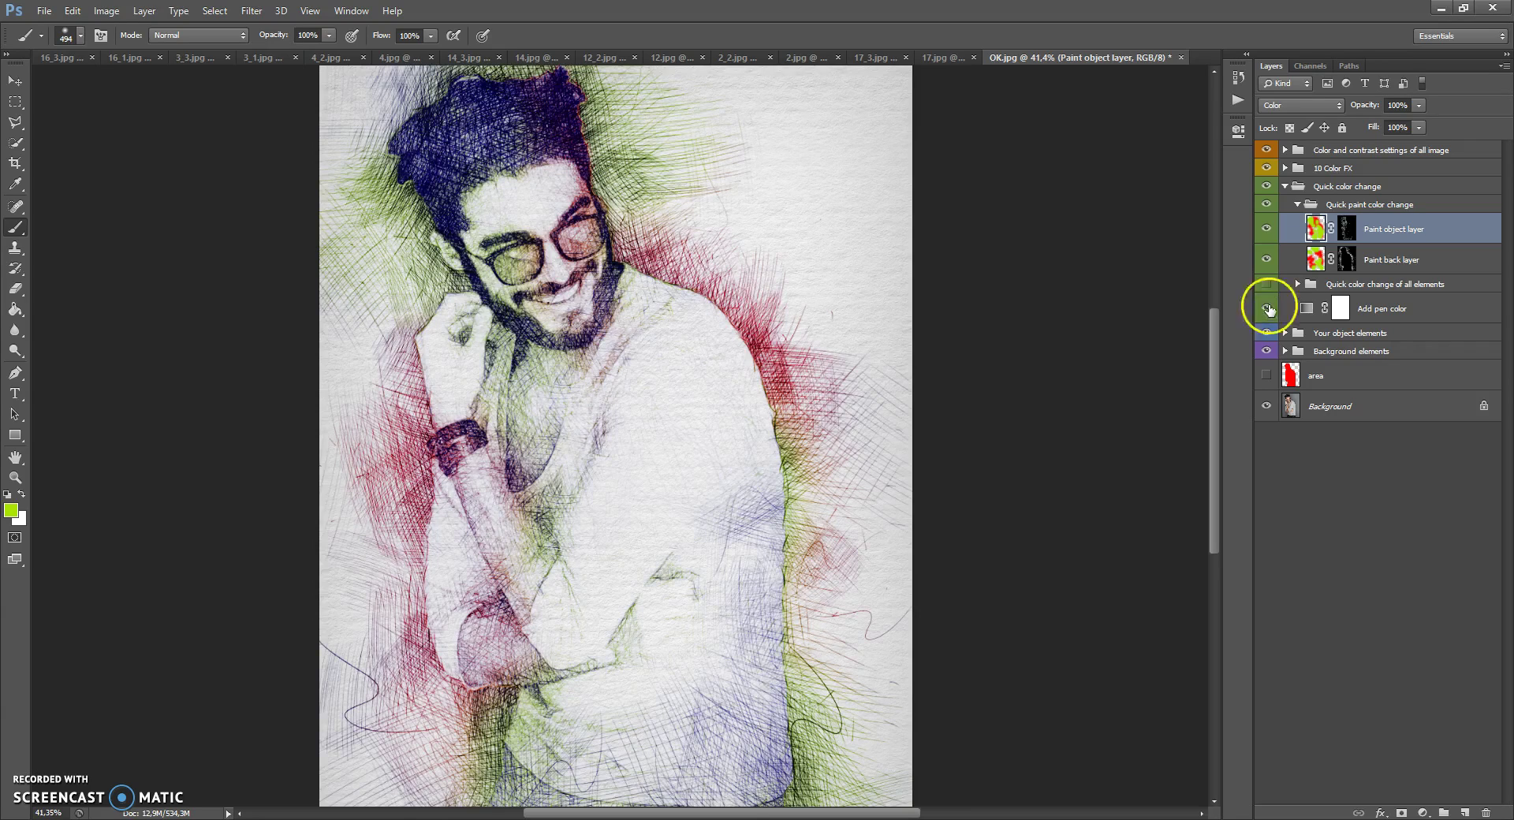
# - Collapse and hide the Quick paint color change group, and collapse the Quick color change group
pyautogui.click(1298, 204)
pyautogui.click(1265, 203)
pyautogui.click(1266, 204)
pyautogui.click(1265, 203)
pyautogui.click(1285, 187)
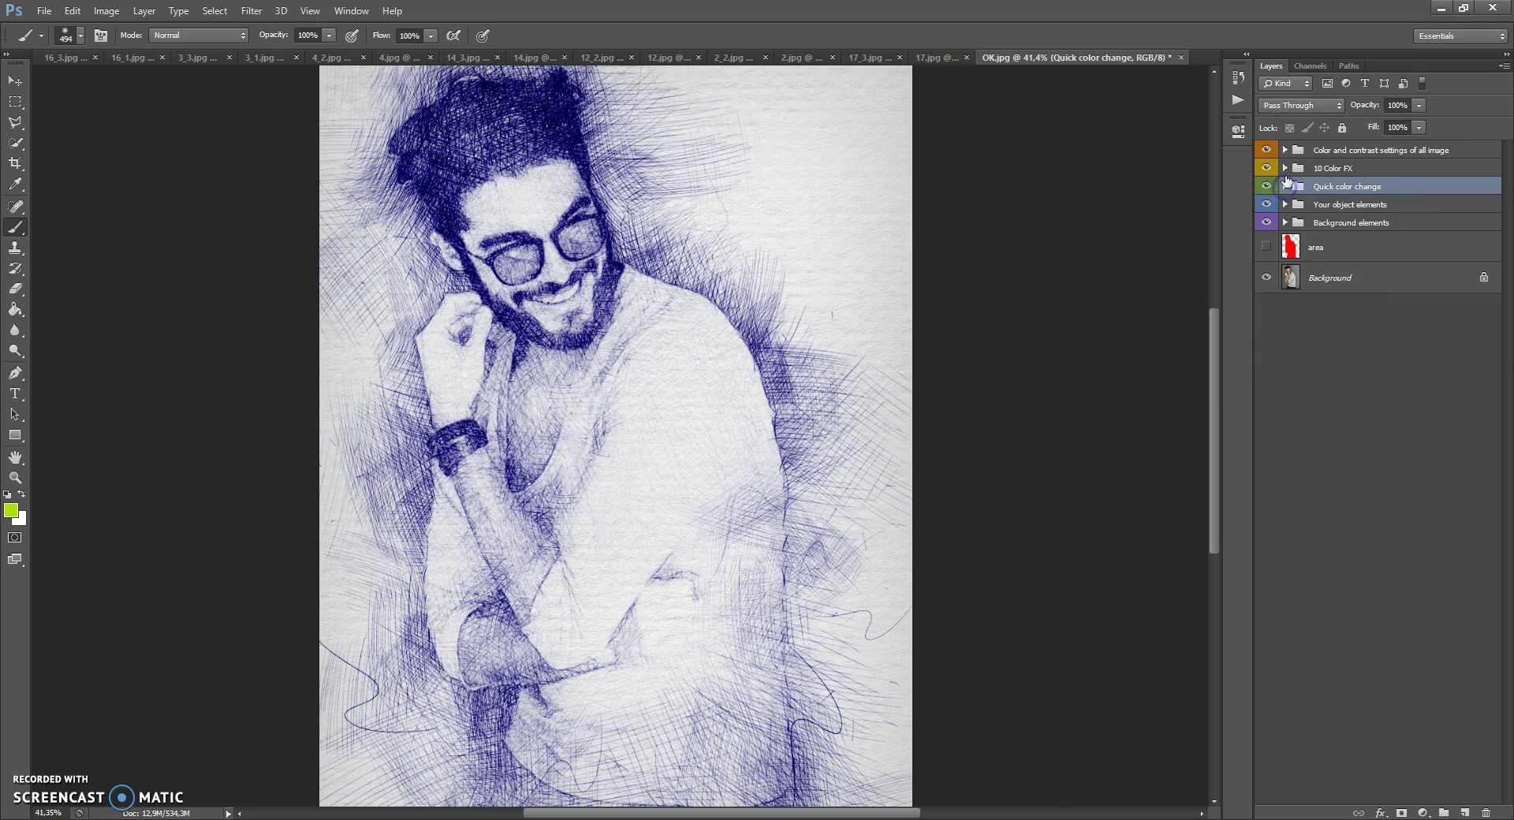
pyautogui.scroll(-1, 419, 462)
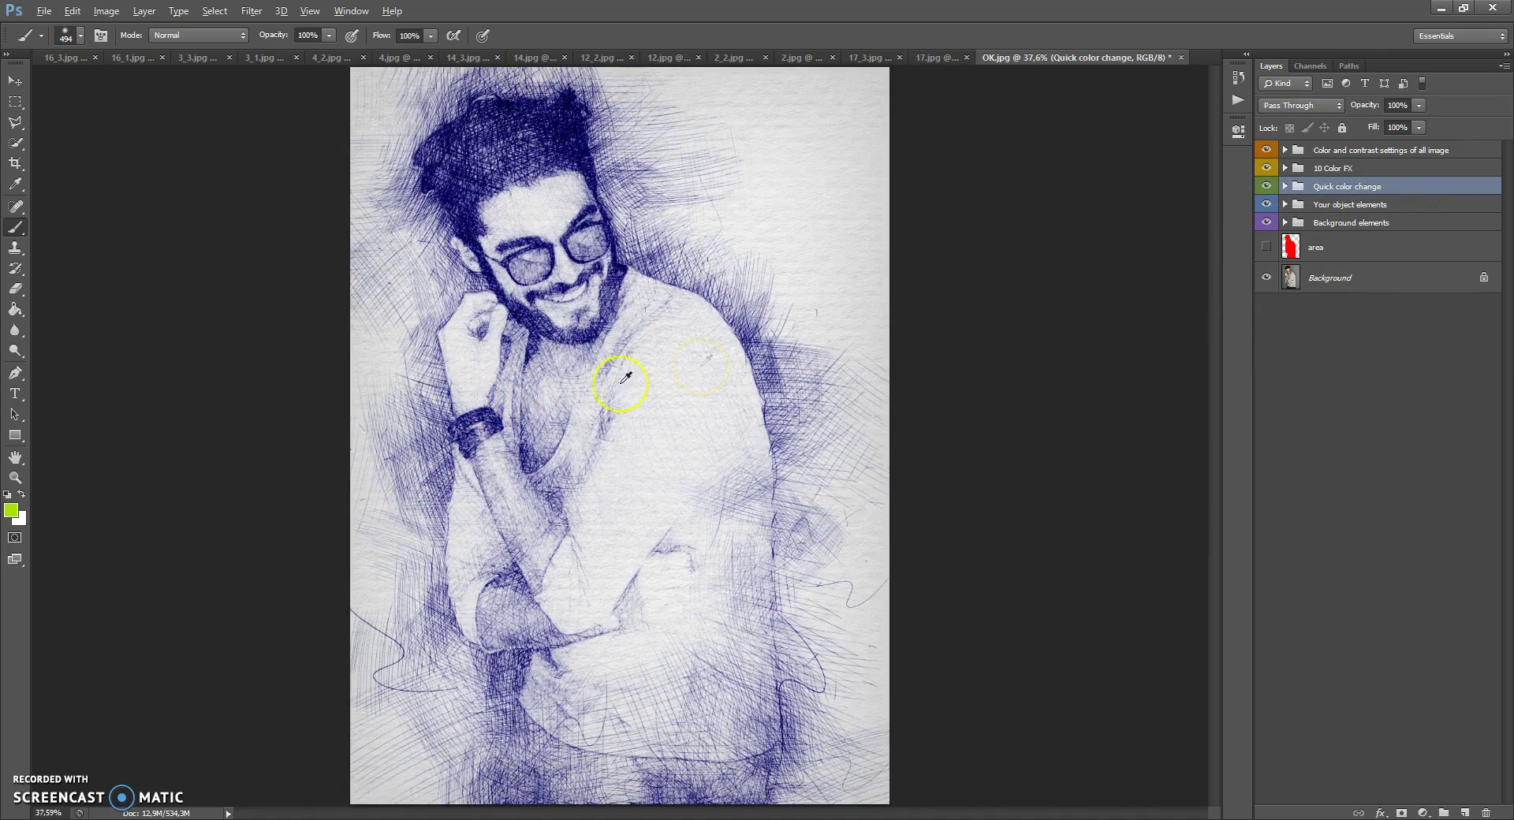
# - Expand the 10 Color FX group and preview the Col 1 effect on the sketch
pyautogui.click(1285, 168)
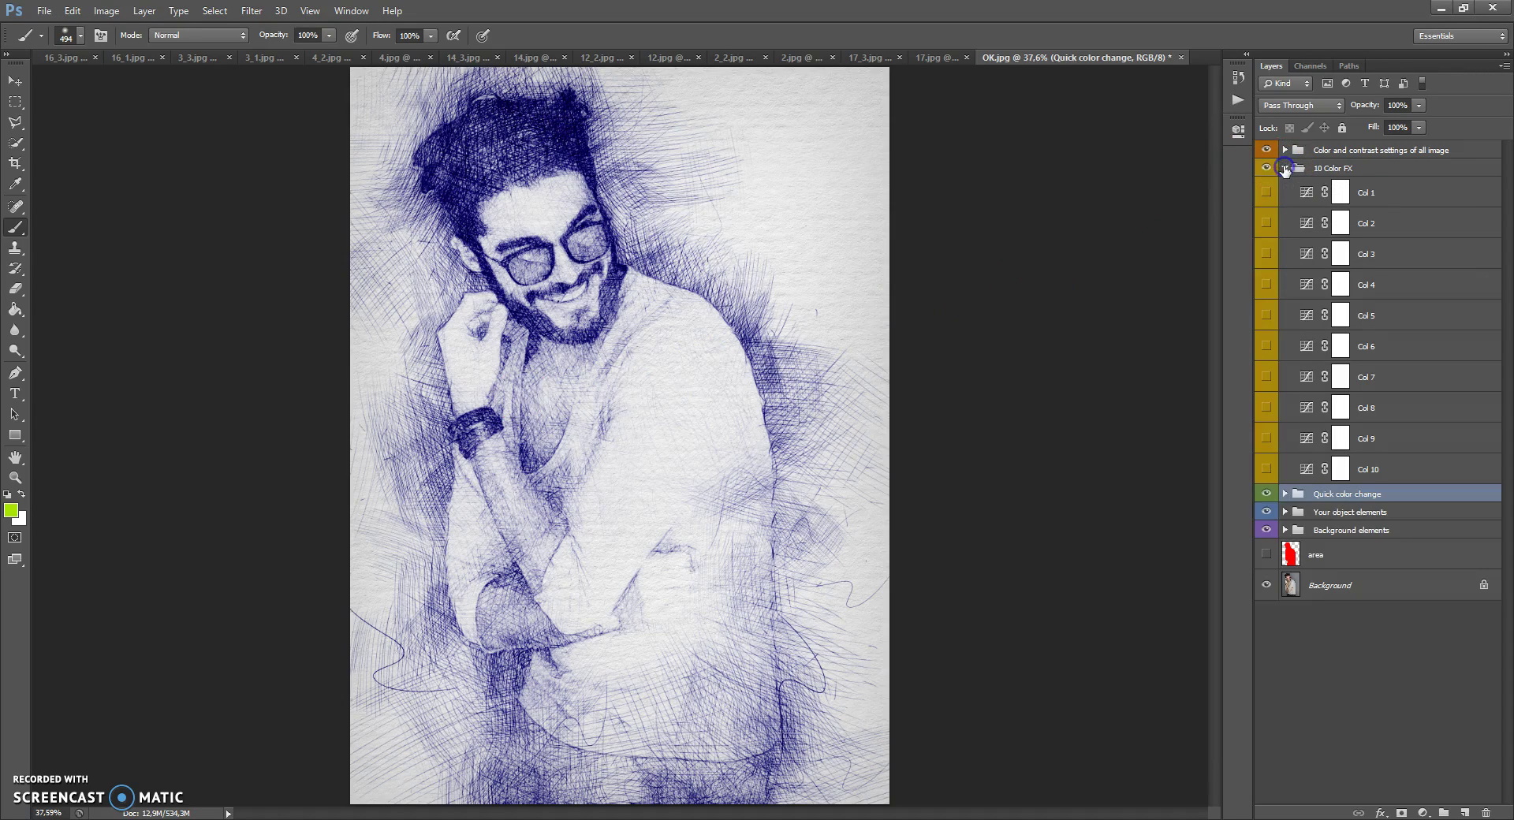
pyautogui.click(1268, 192)
pyautogui.click(1267, 192)
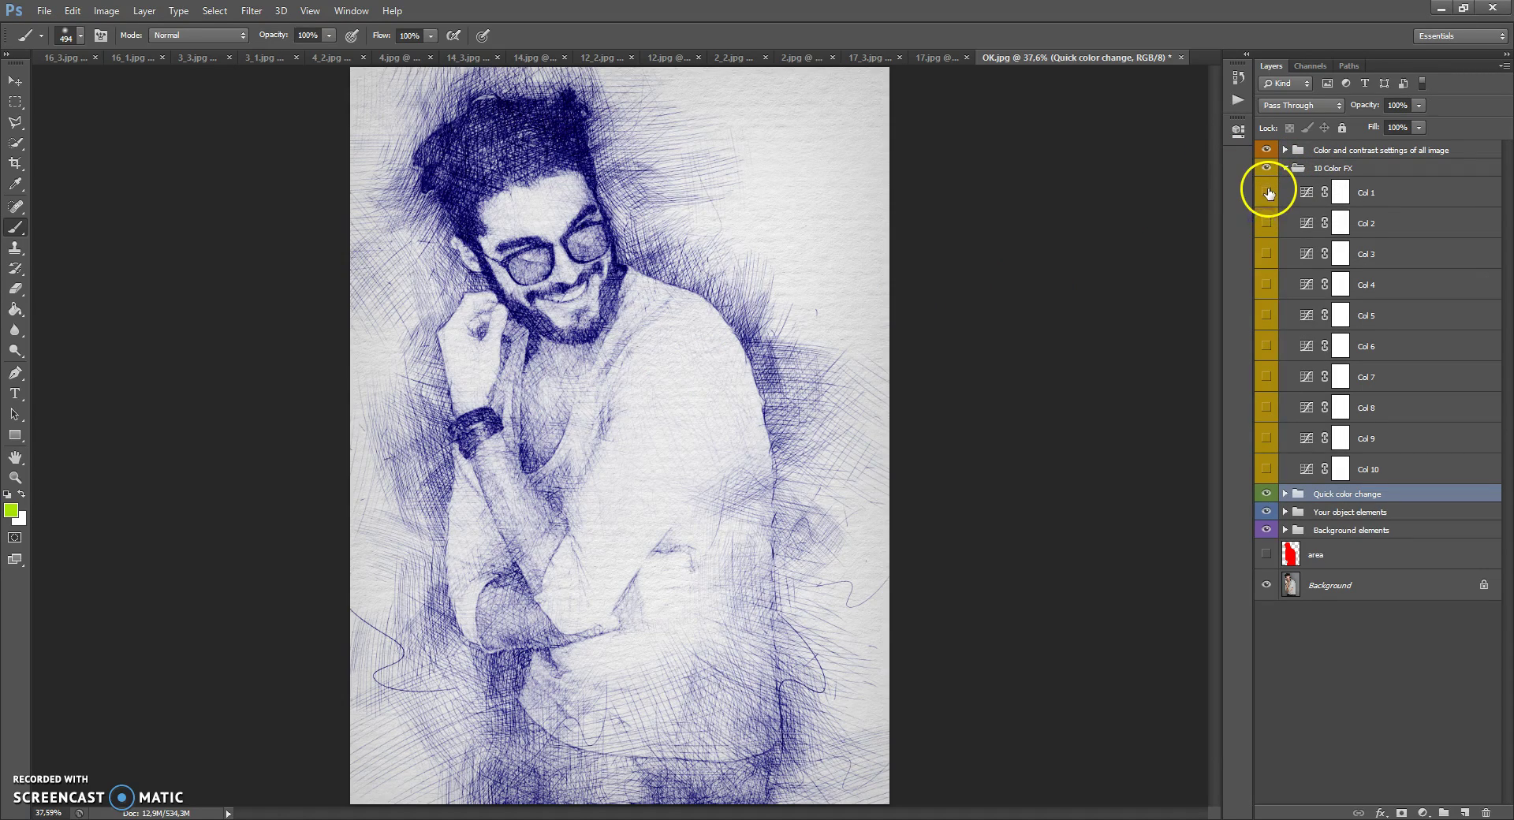
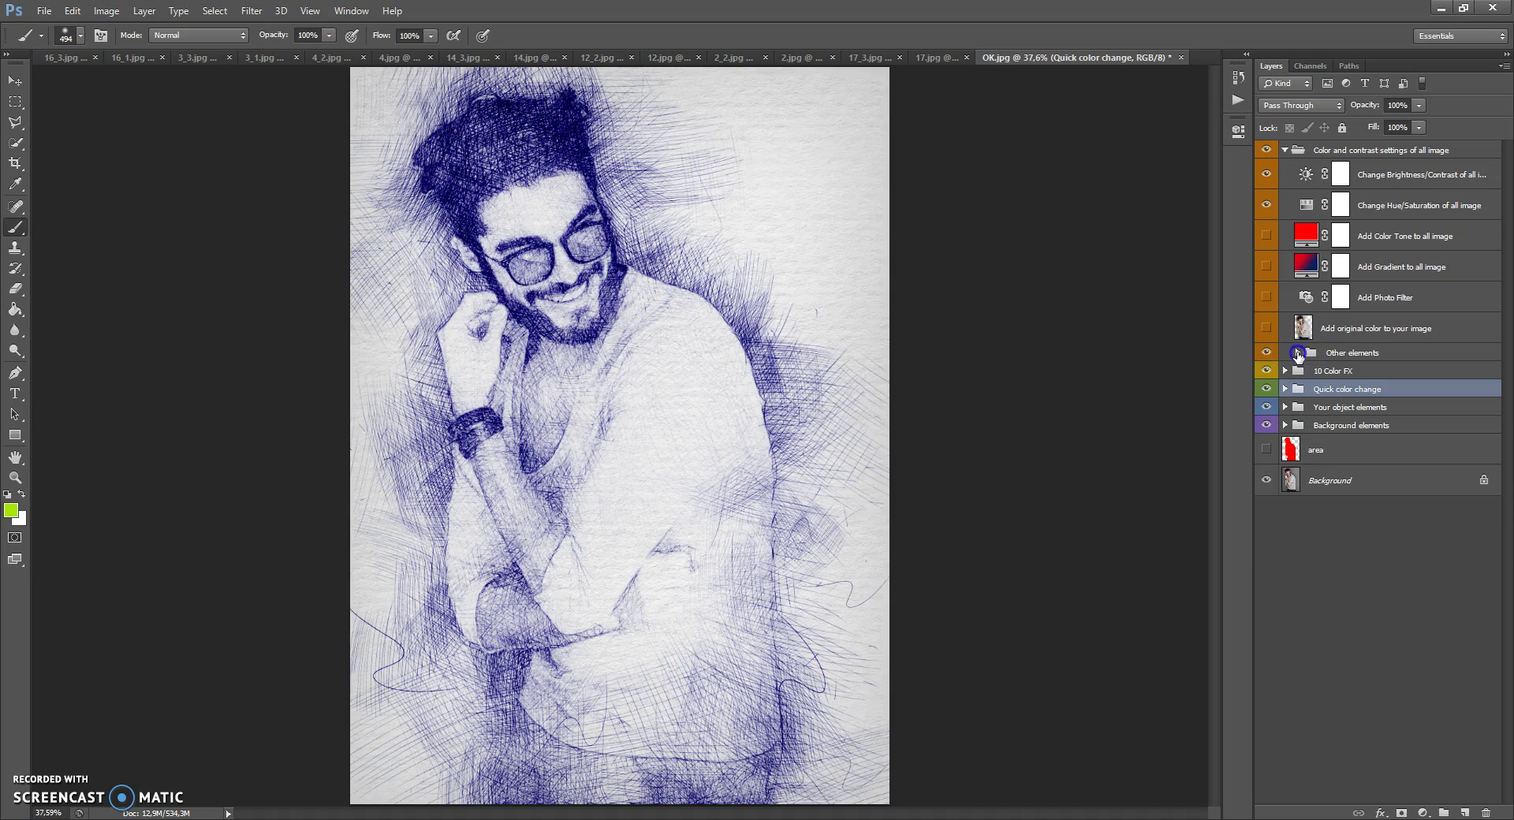
# - Show the Add original color to your image layer, try 46% opacity, raise the opacity again, and hide the layer
pyautogui.click(1305, 330)
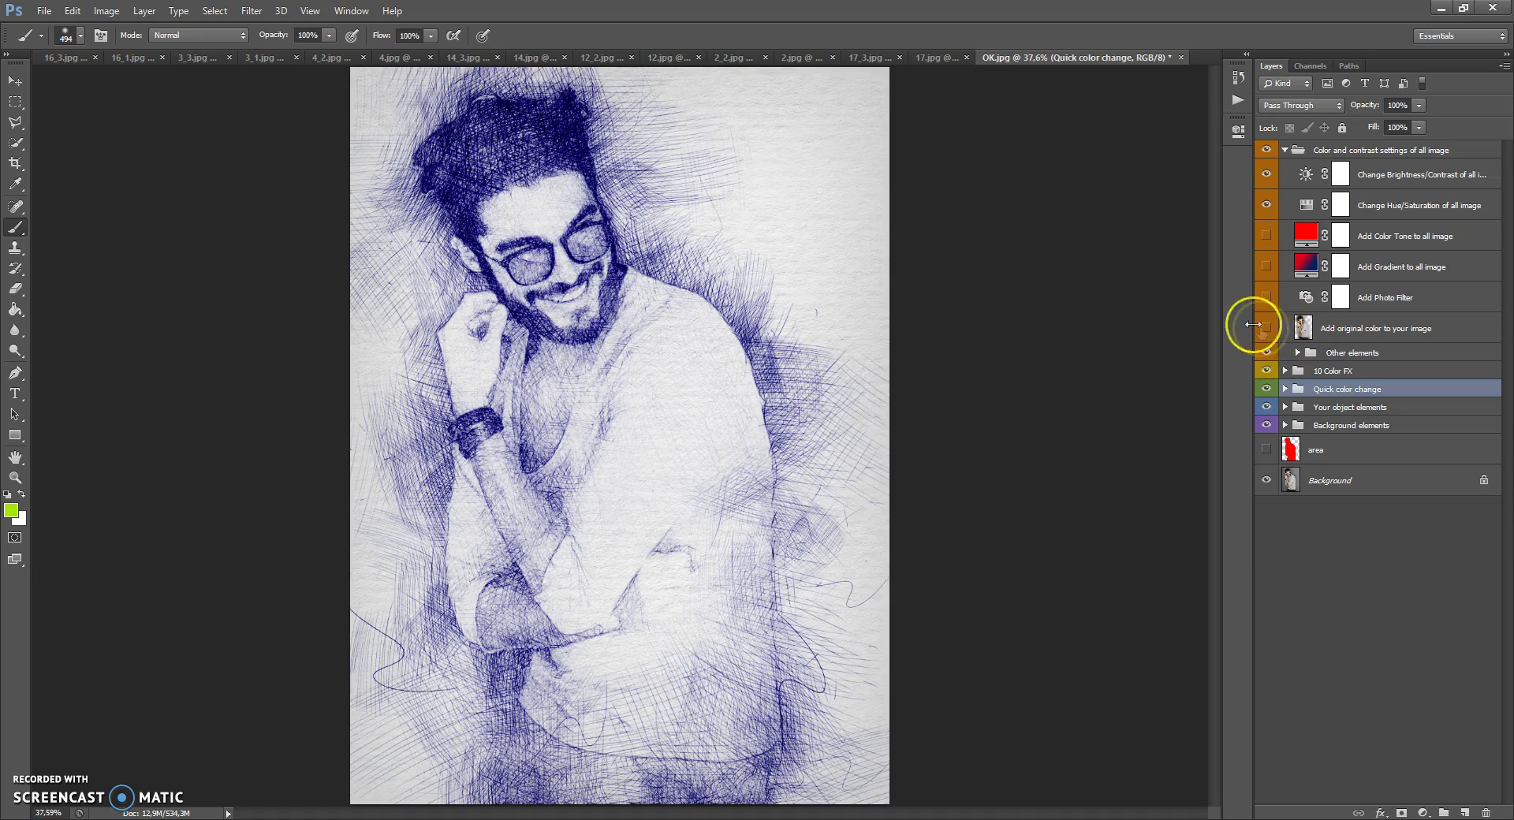
pyautogui.click(1268, 331)
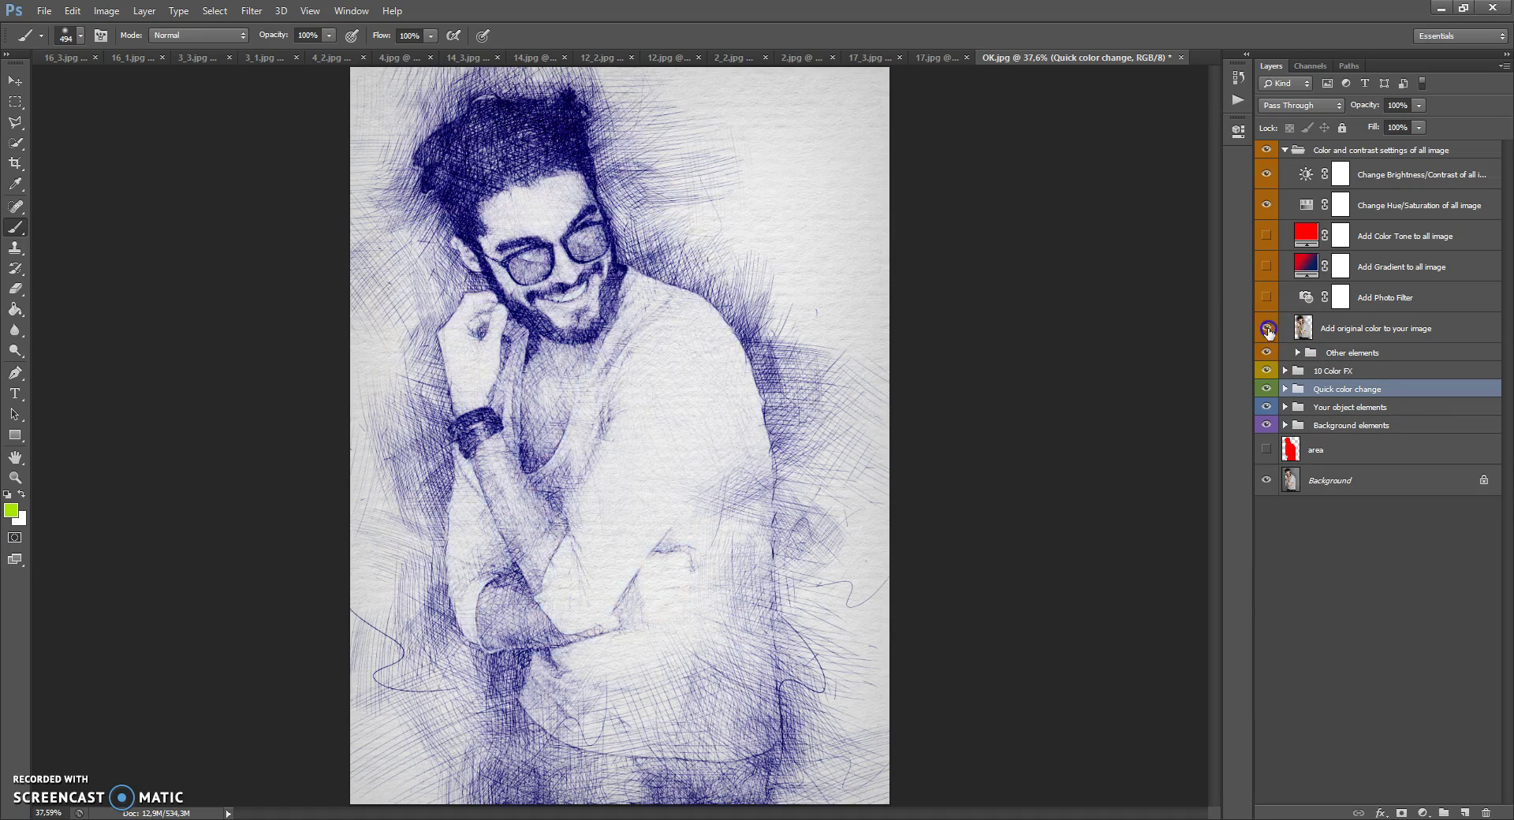
pyautogui.click(1305, 328)
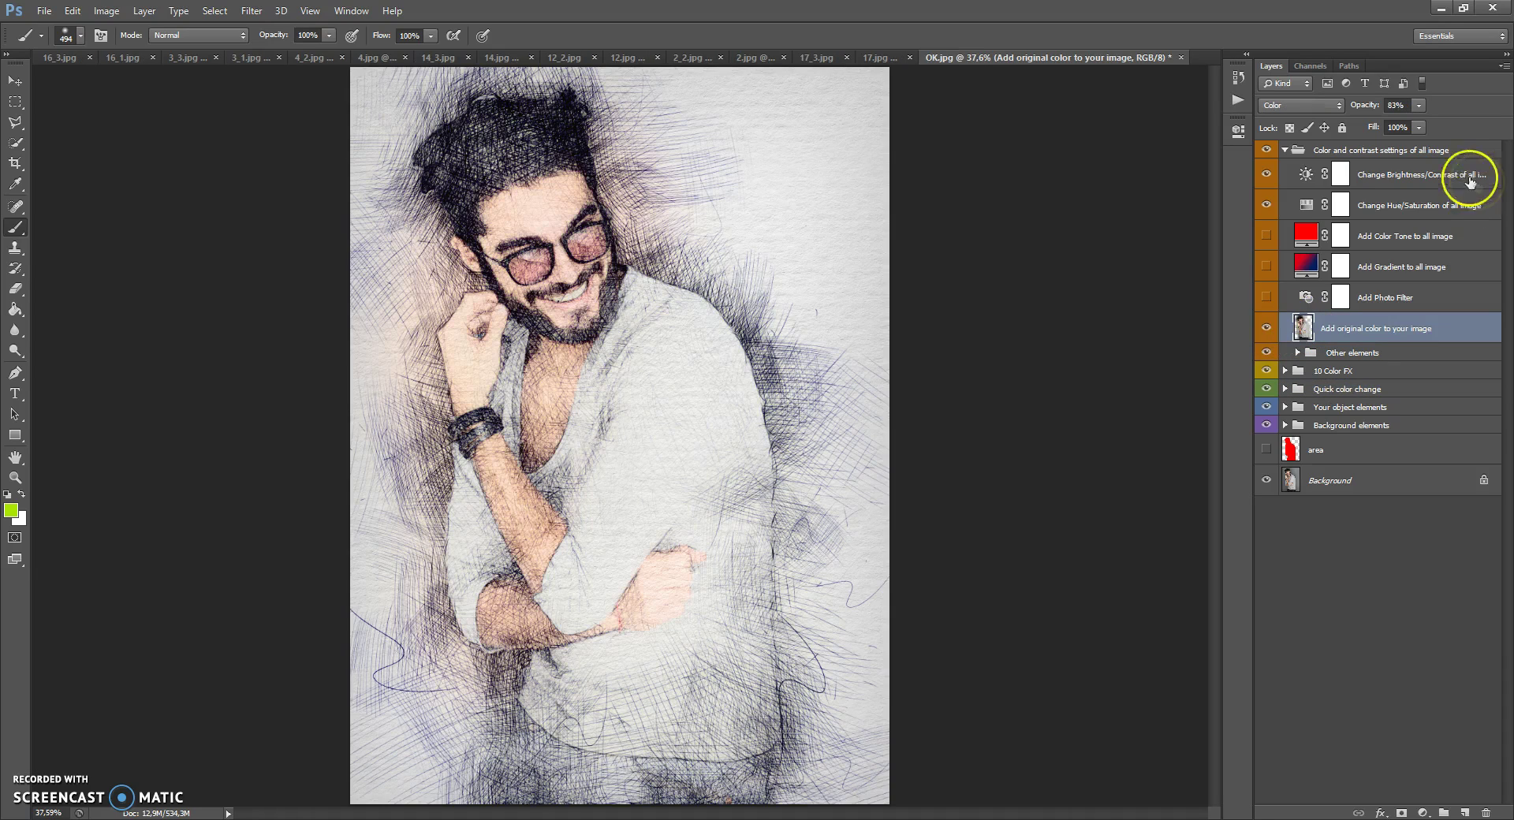
pyautogui.click(1419, 105)
pyautogui.moveTo(1420, 122); pyautogui.dragTo(1390, 124)
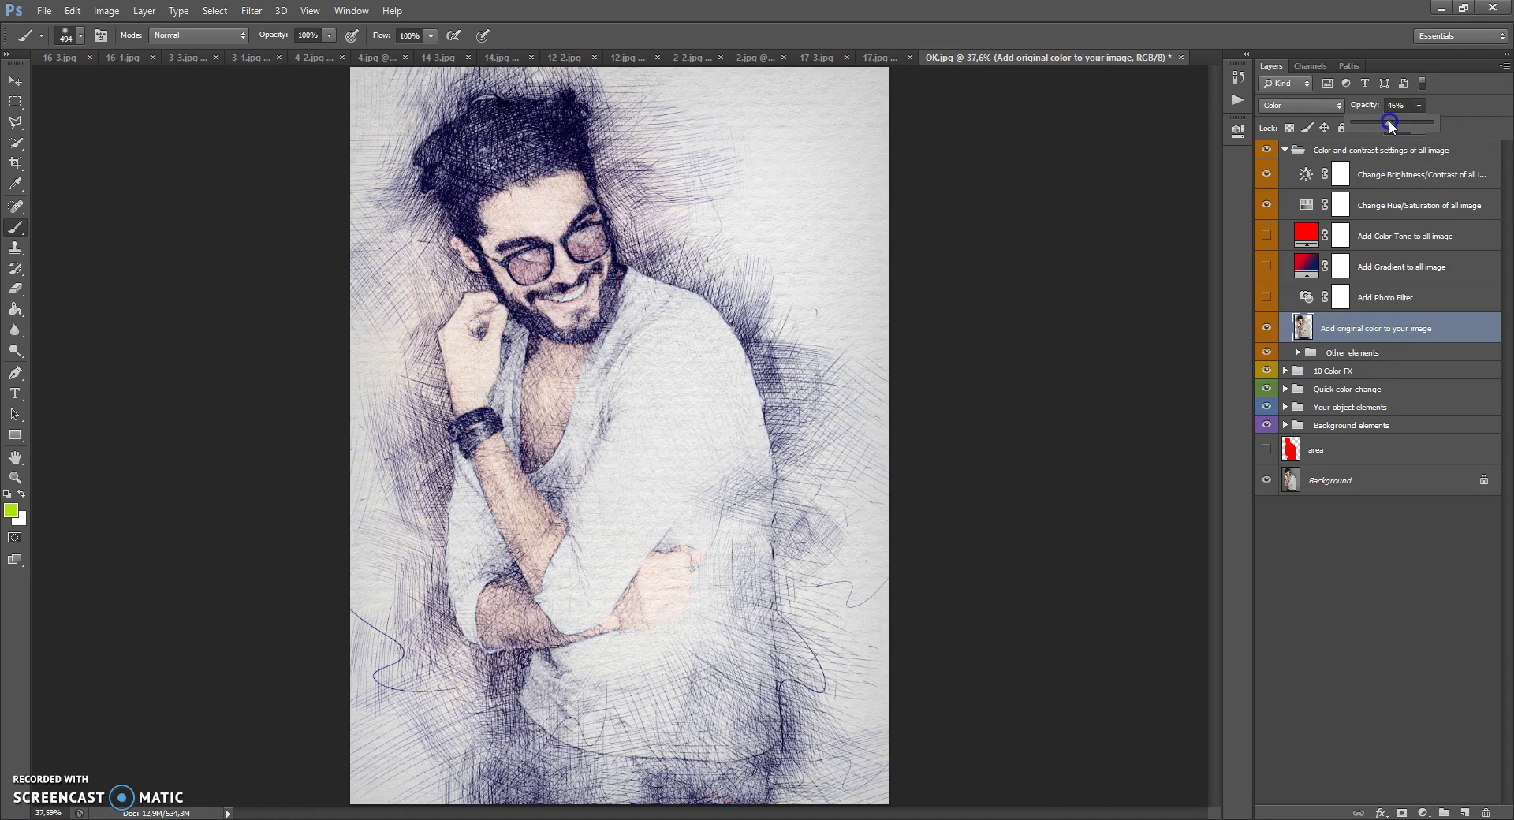
pyautogui.moveTo(1423, 118); pyautogui.dragTo(1418, 120)
pyautogui.click(1268, 327)
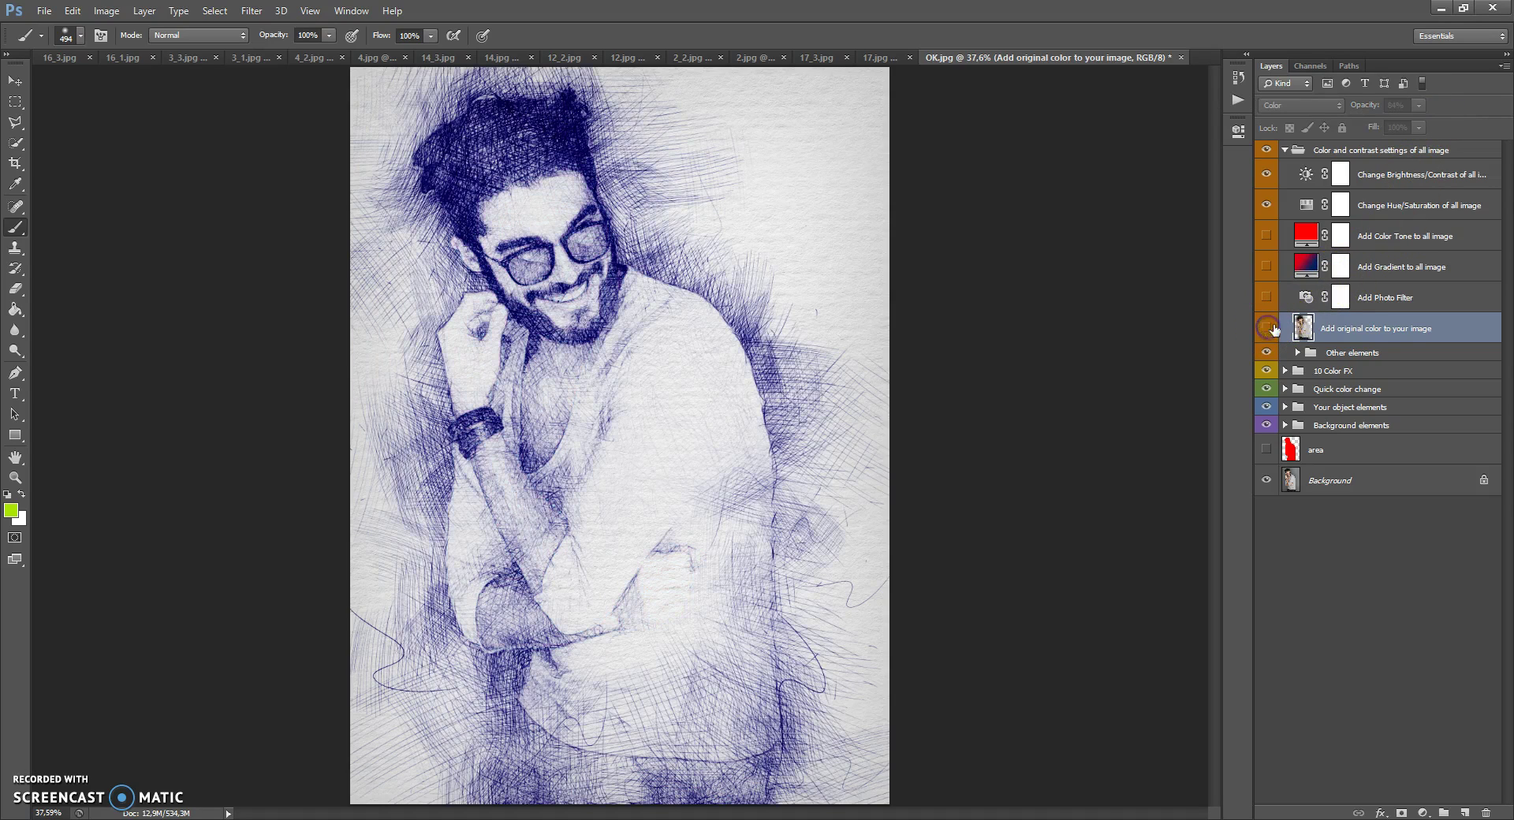
# - Show the Add Photo Filter layer, set its filter to Sepia, and hide the layer
pyautogui.click(1281, 312)
pyautogui.click(1266, 298)
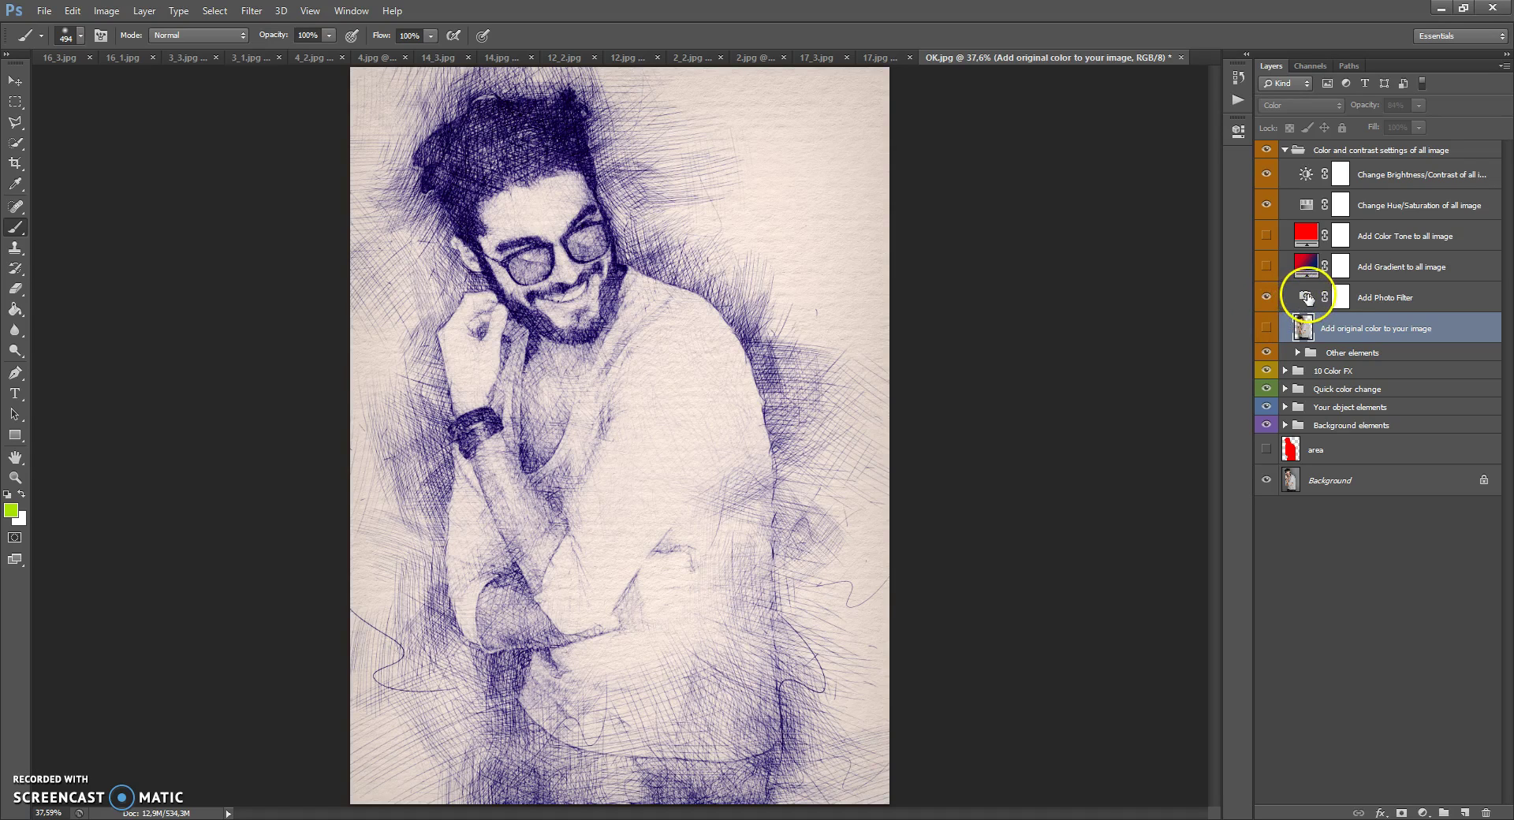
pyautogui.doubleClick(1307, 296)
pyautogui.click(1112, 172)
pyautogui.click(1104, 184)
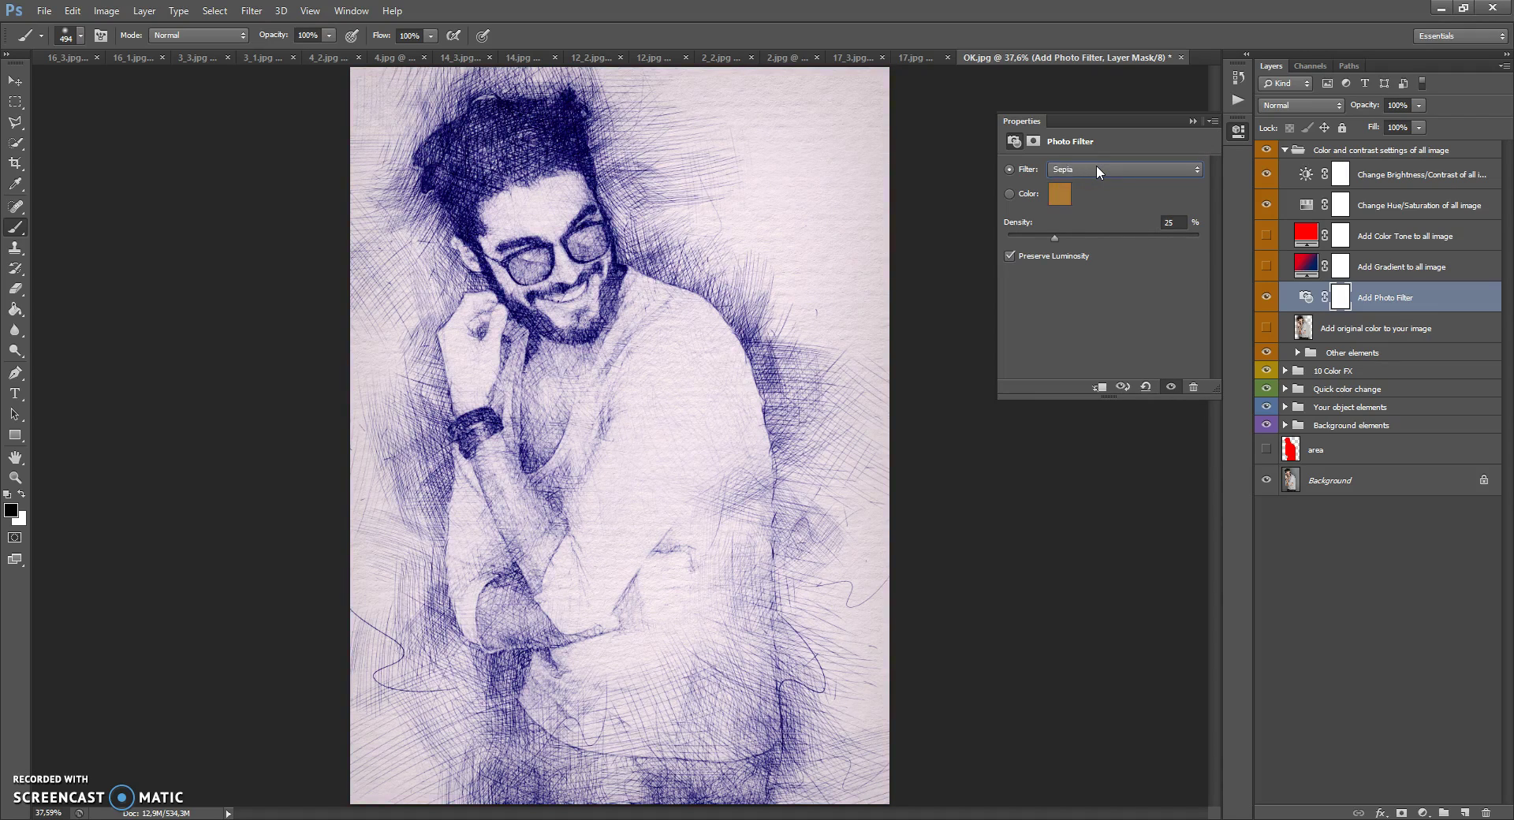
pyautogui.click(1190, 123)
pyautogui.click(1266, 297)
# - Show the Add Gradient to all image layer and reposition its gradient fill over the picture
pyautogui.click(1266, 265)
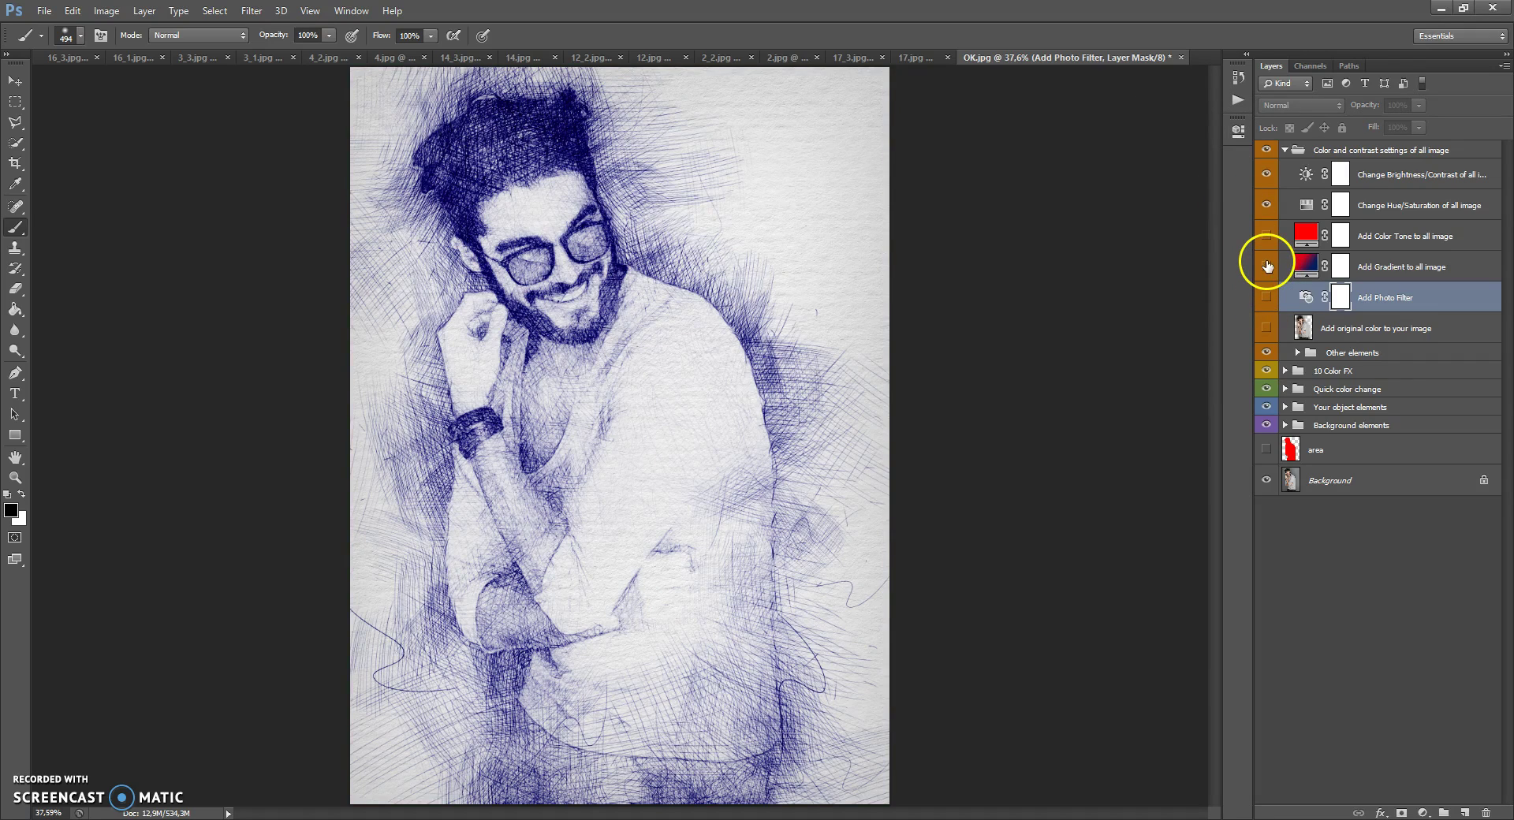
pyautogui.click(1267, 267)
pyautogui.doubleClick(1303, 268)
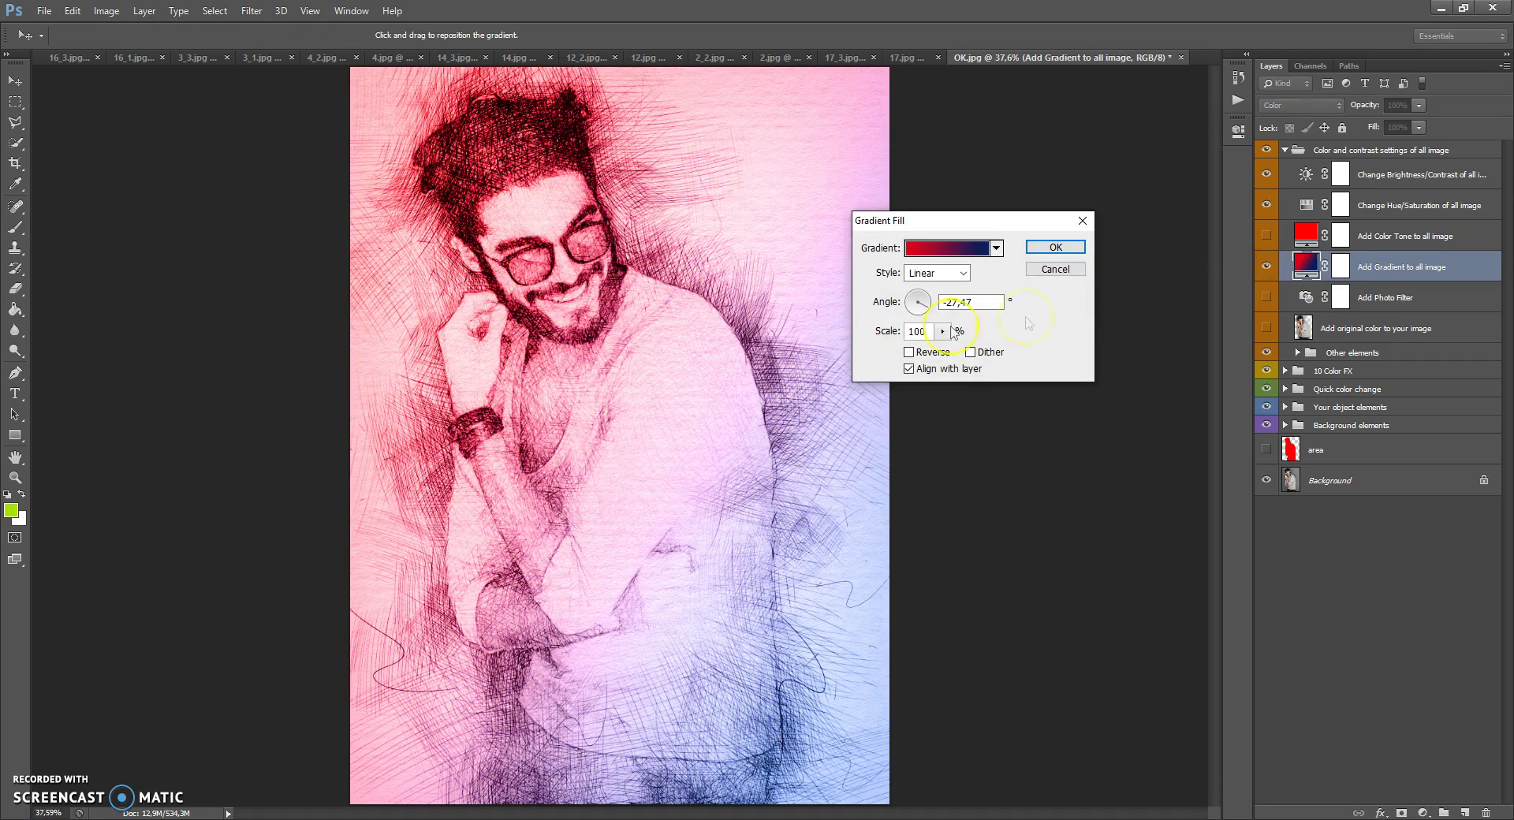
pyautogui.moveTo(720, 439); pyautogui.dragTo(640, 386)
# - Change the gradient's red color stop to orange (e14a00)
pyautogui.click(947, 249)
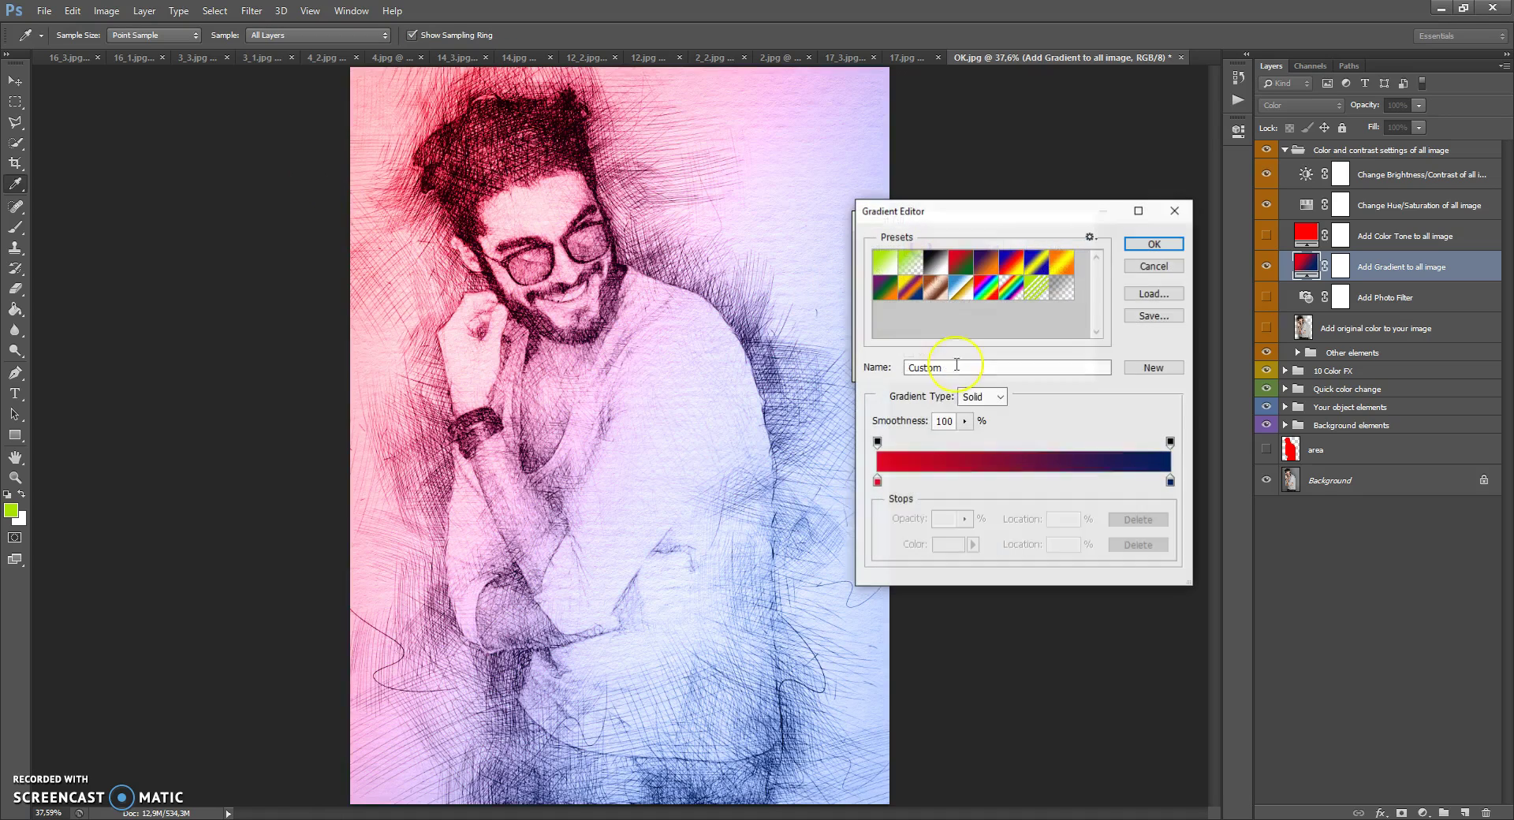
pyautogui.click(878, 482)
pyautogui.doubleClick(878, 482)
pyautogui.moveTo(1084, 419); pyautogui.dragTo(1085, 447)
pyautogui.click(1224, 243)
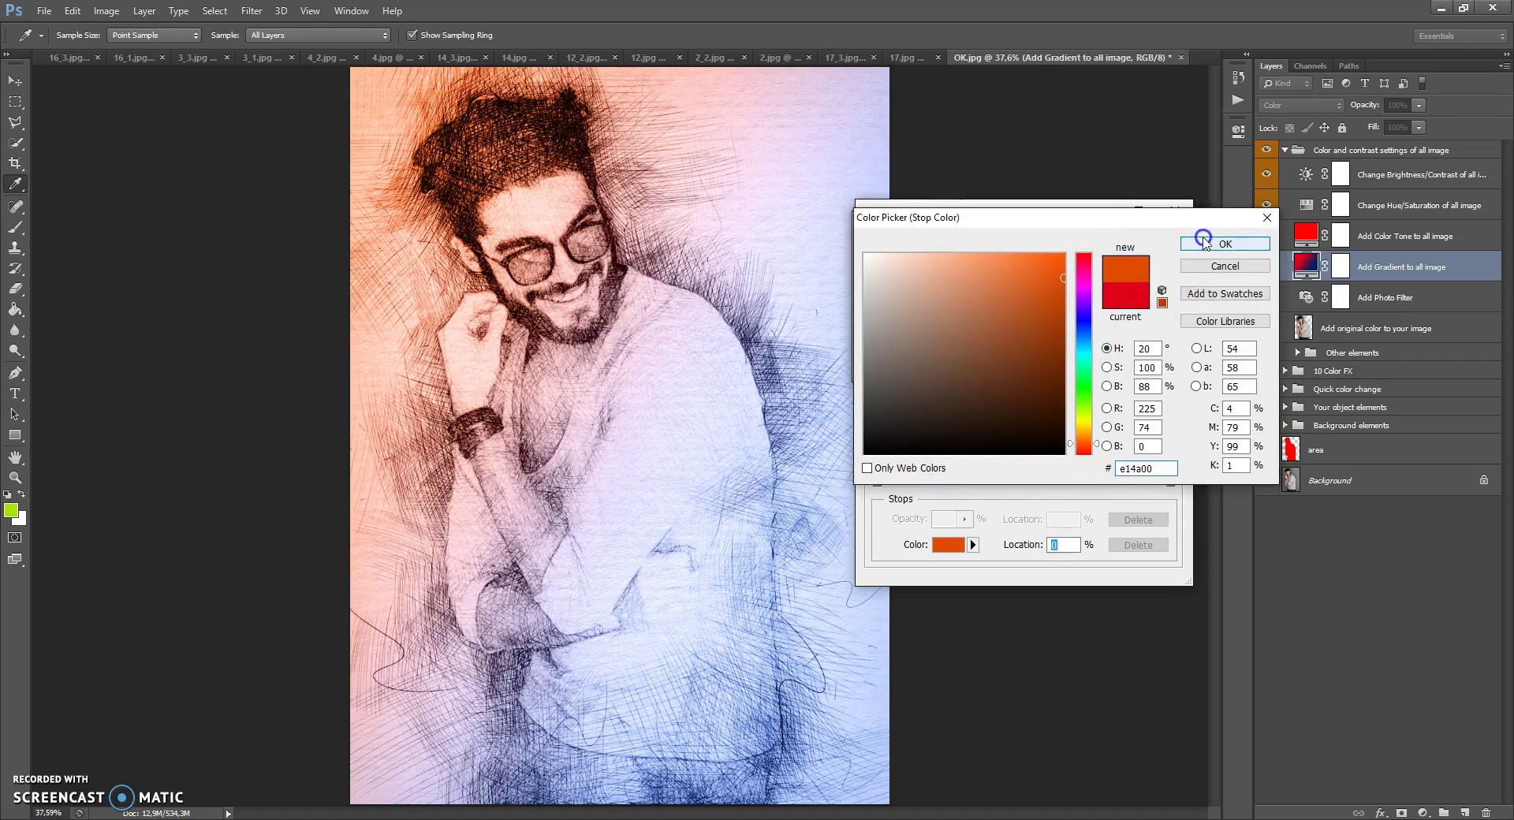
pyautogui.click(1137, 249)
# - Rotate and reposition the gradient so the blue end covers the image's upper-left corner, apply it, and hide the gradient layer
pyautogui.moveTo(552, 316); pyautogui.dragTo(579, 347)
pyautogui.moveTo(913, 310); pyautogui.dragTo(926, 299)
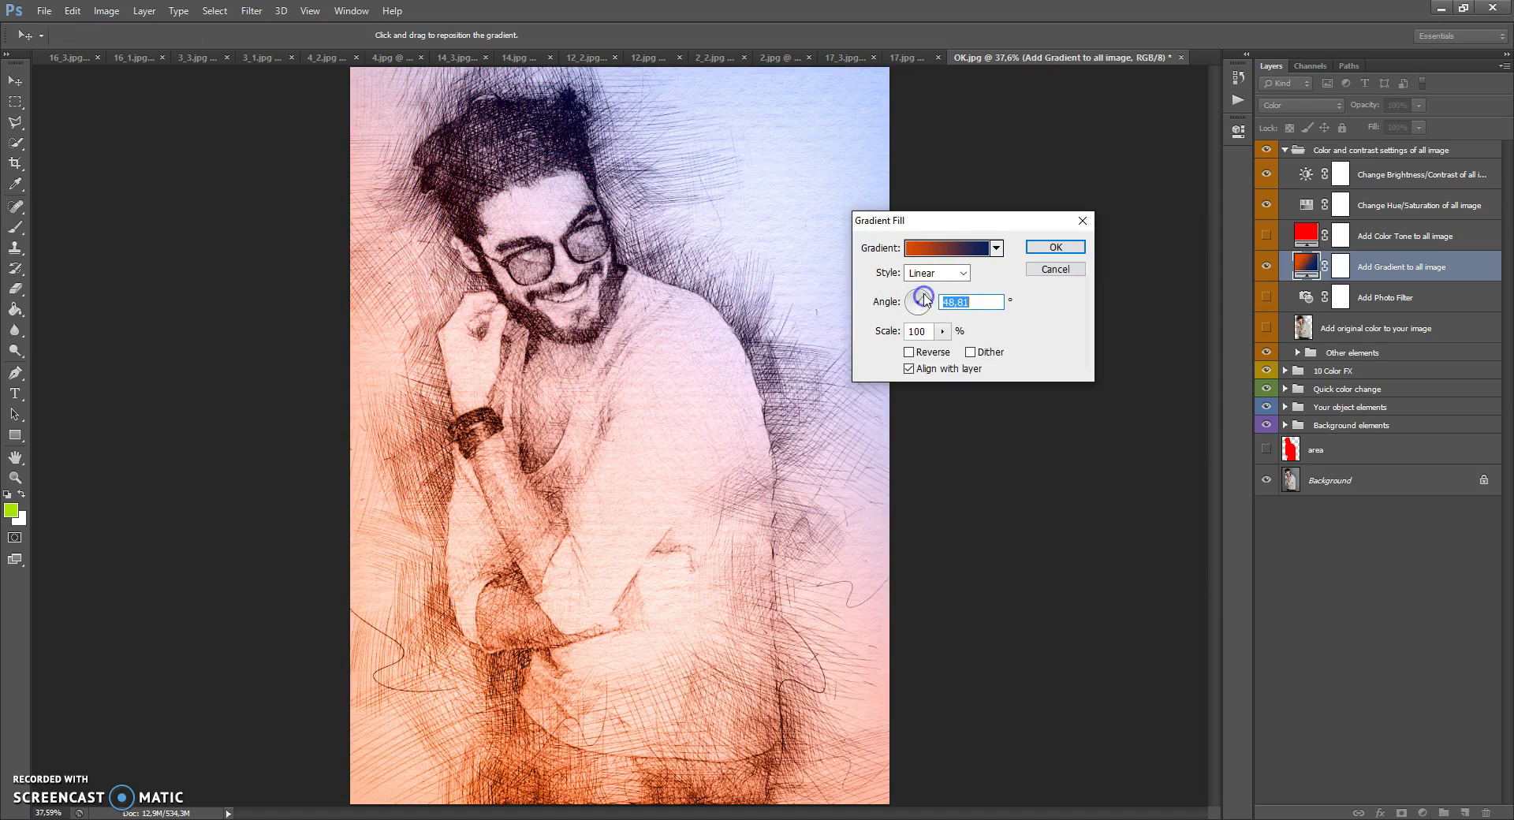
pyautogui.moveTo(749, 341); pyautogui.dragTo(667, 398)
pyautogui.click(1055, 247)
pyautogui.click(1267, 267)
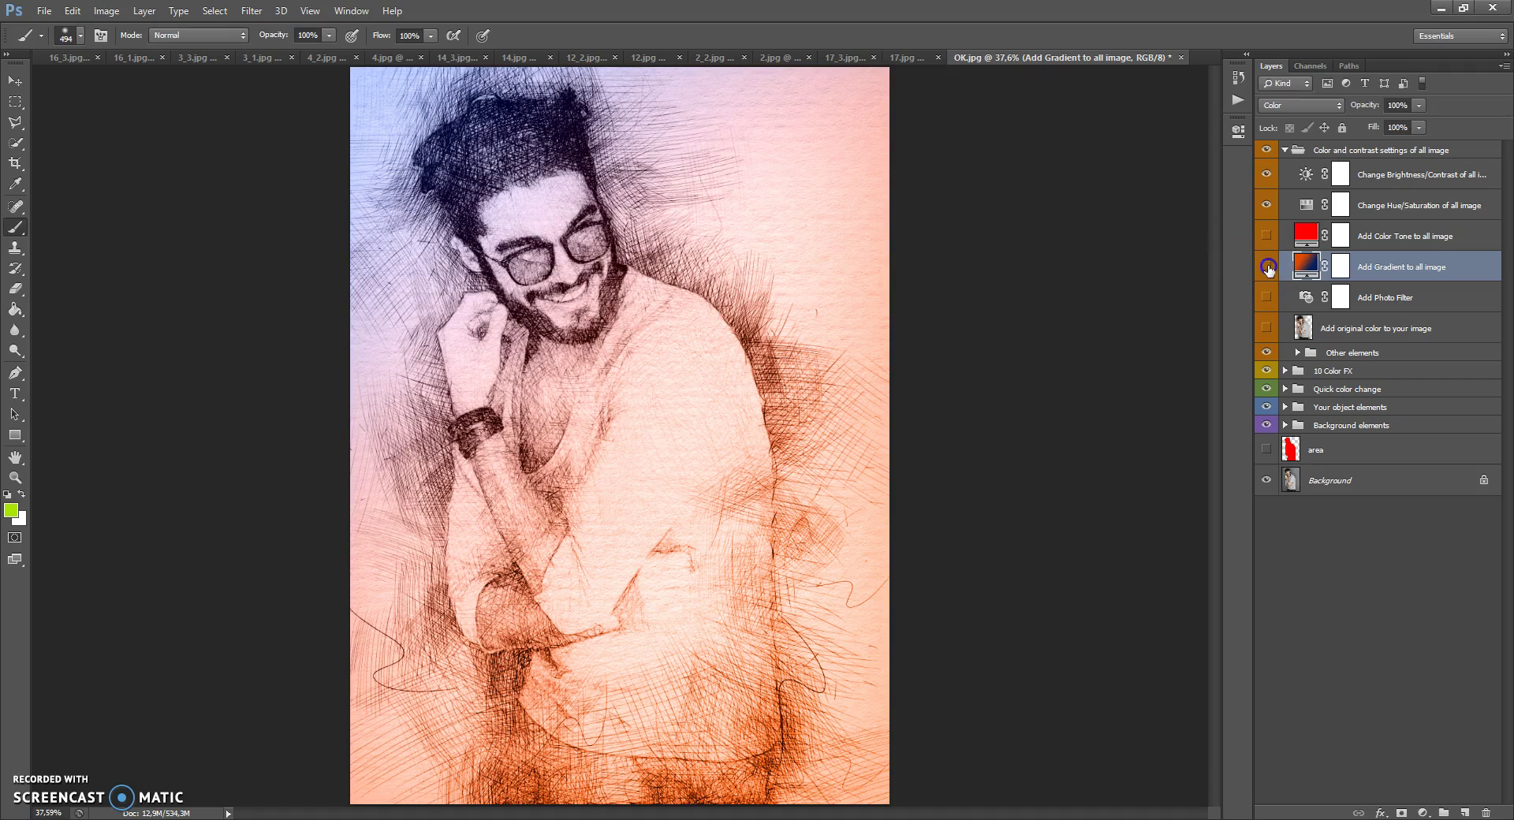
# - Show the Add Color Tone to all image layer, set its color to orange (ff7200), and hide the layer
pyautogui.click(1265, 235)
pyautogui.doubleClick(1306, 233)
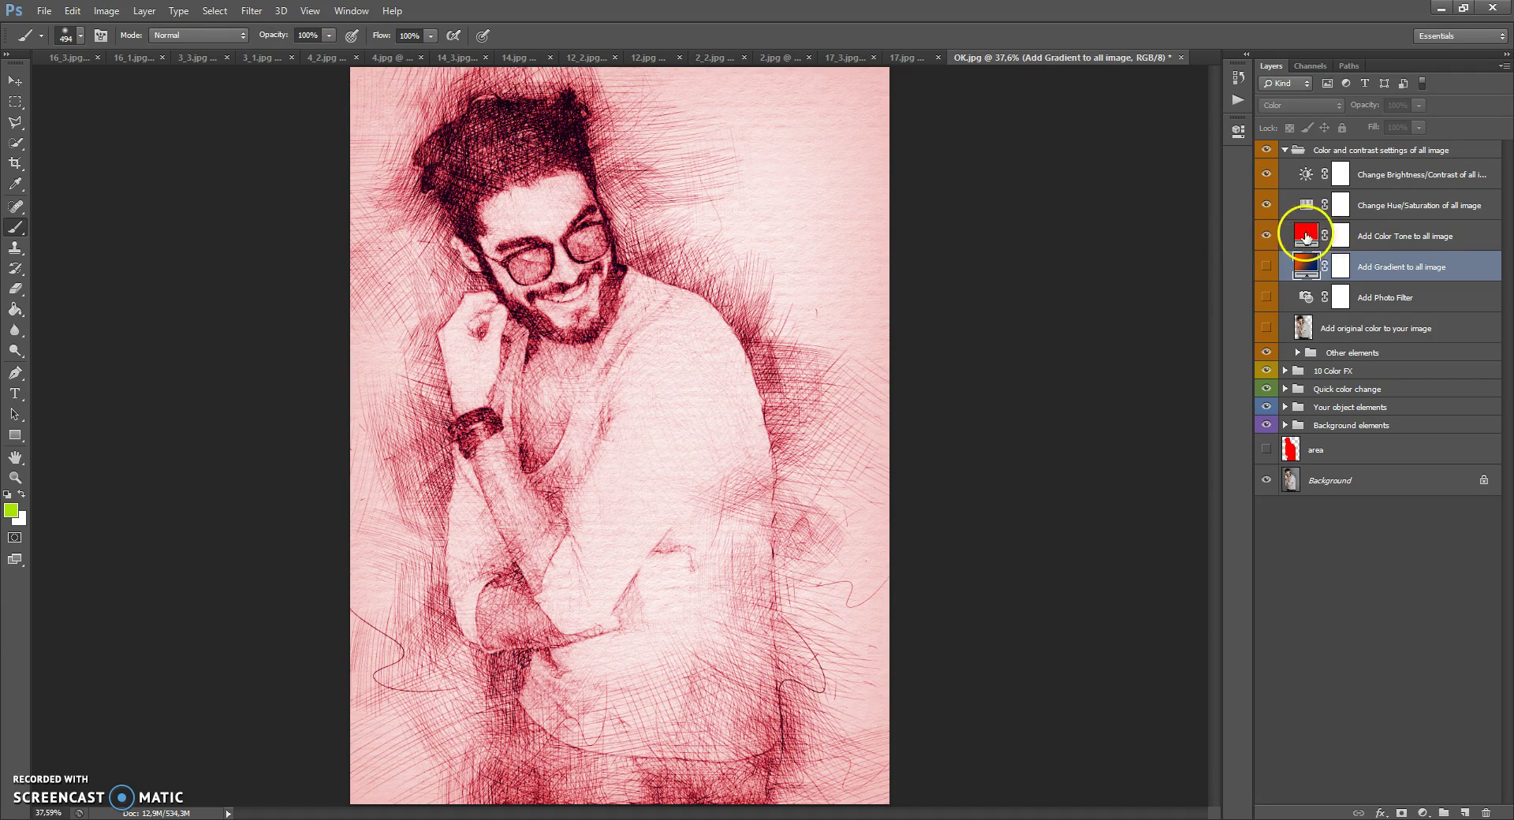
pyautogui.moveTo(1082, 263); pyautogui.dragTo(1084, 442)
pyautogui.click(1215, 251)
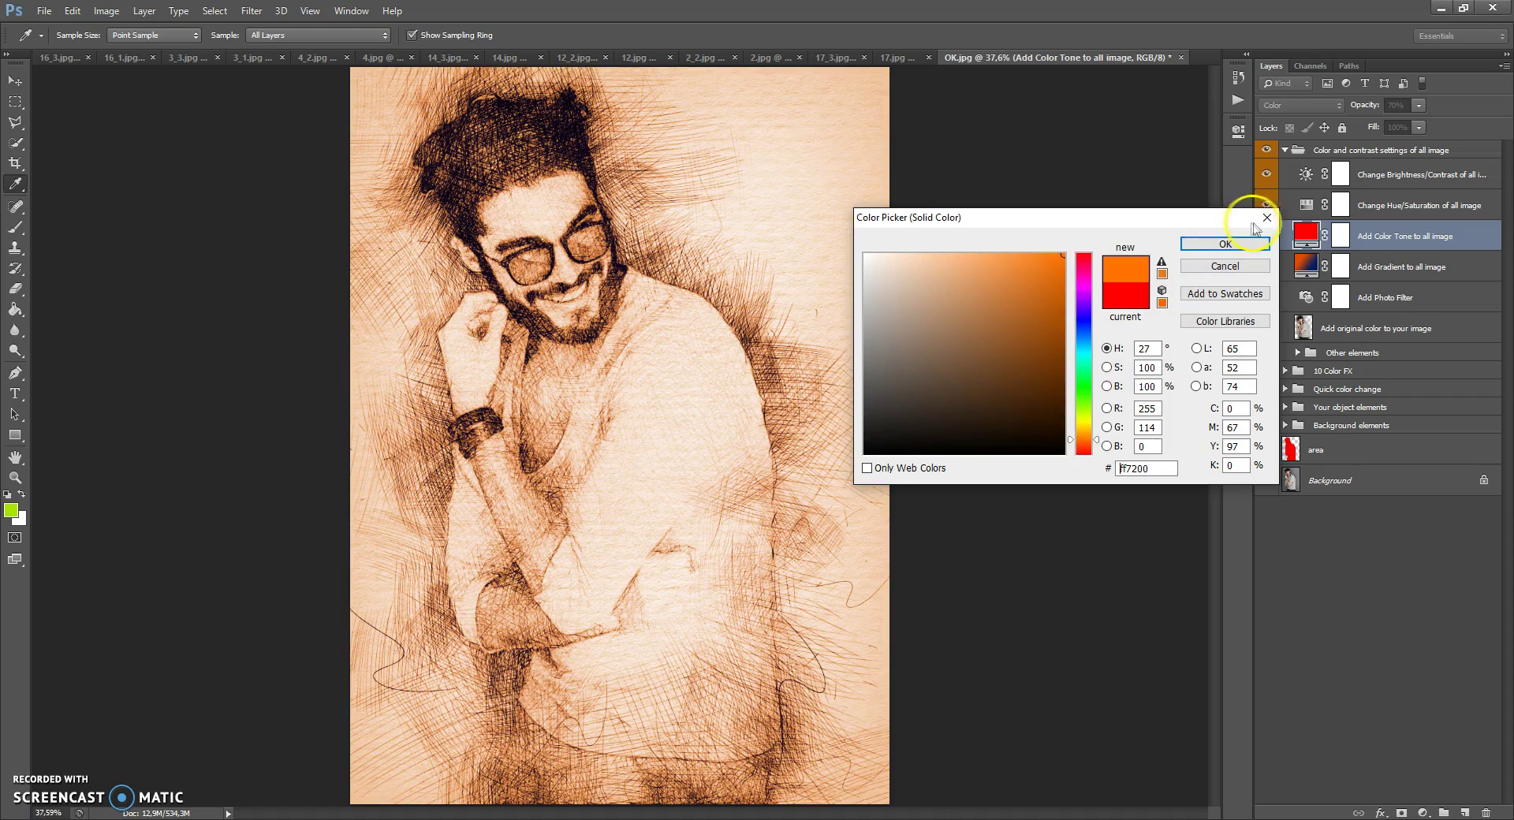
pyautogui.click(1243, 244)
pyautogui.click(1266, 236)
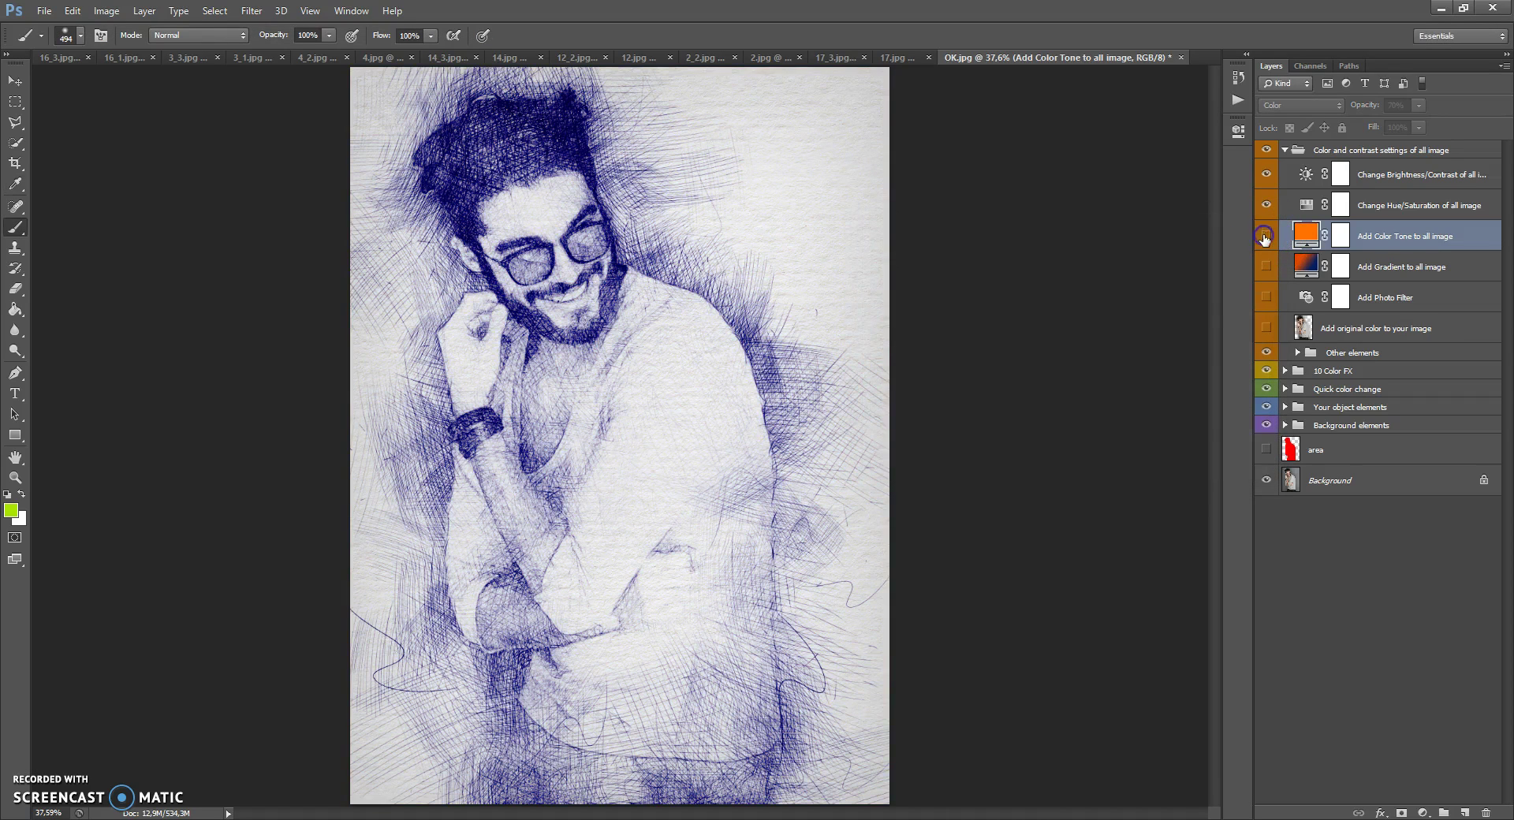
# - Shift the hue of the Change Hue/Saturation of all image layer, and hide the layer
pyautogui.doubleClick(1306, 207)
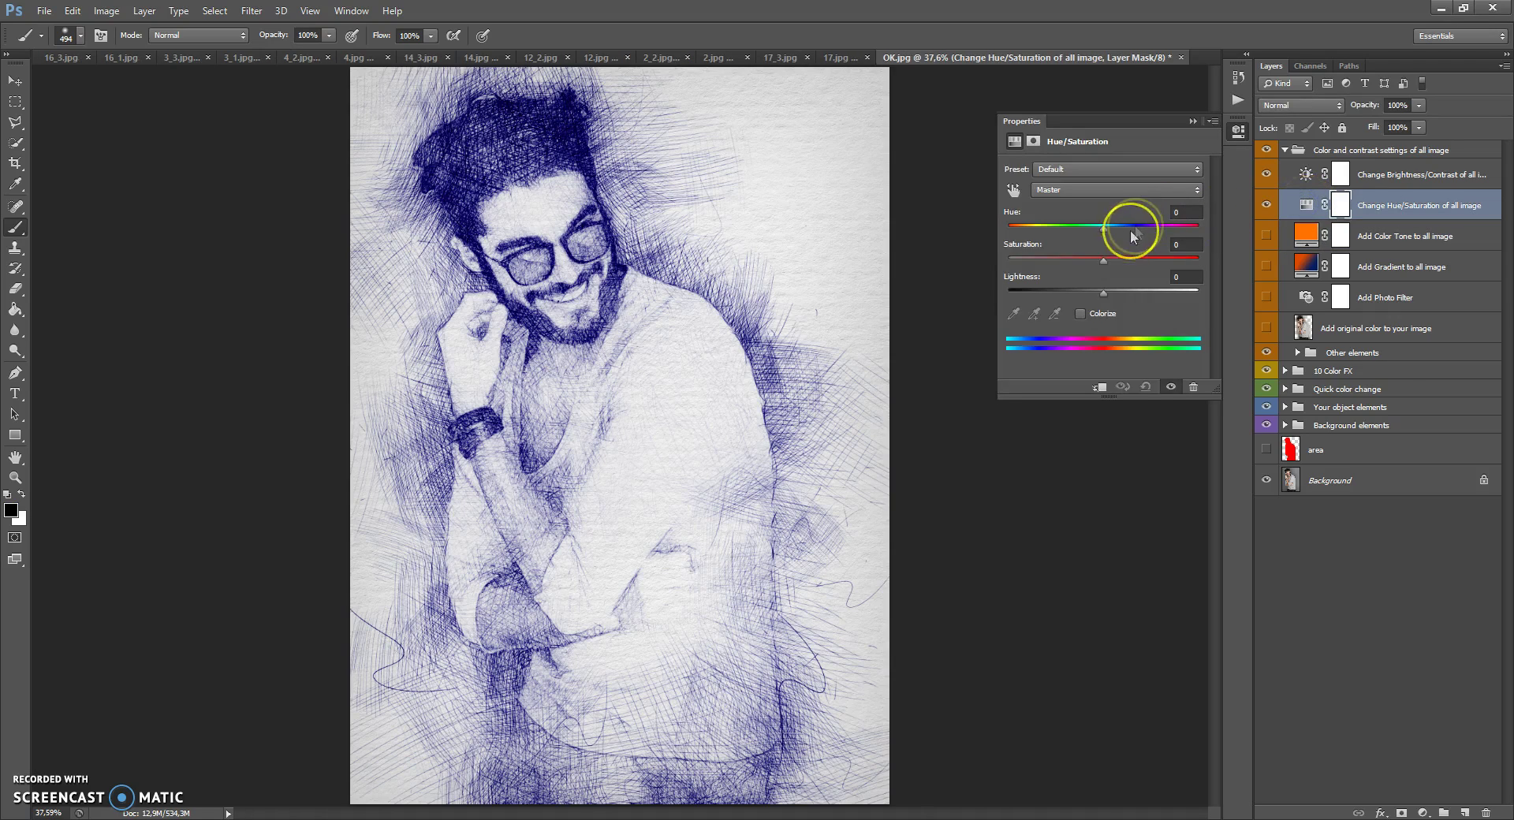
pyautogui.moveTo(1109, 228)
pyautogui.mouseDown()
pyautogui.moveTo(1205, 233)
pyautogui.moveTo(1032, 238)
pyautogui.moveTo(1135, 242)
pyautogui.mouseUp()
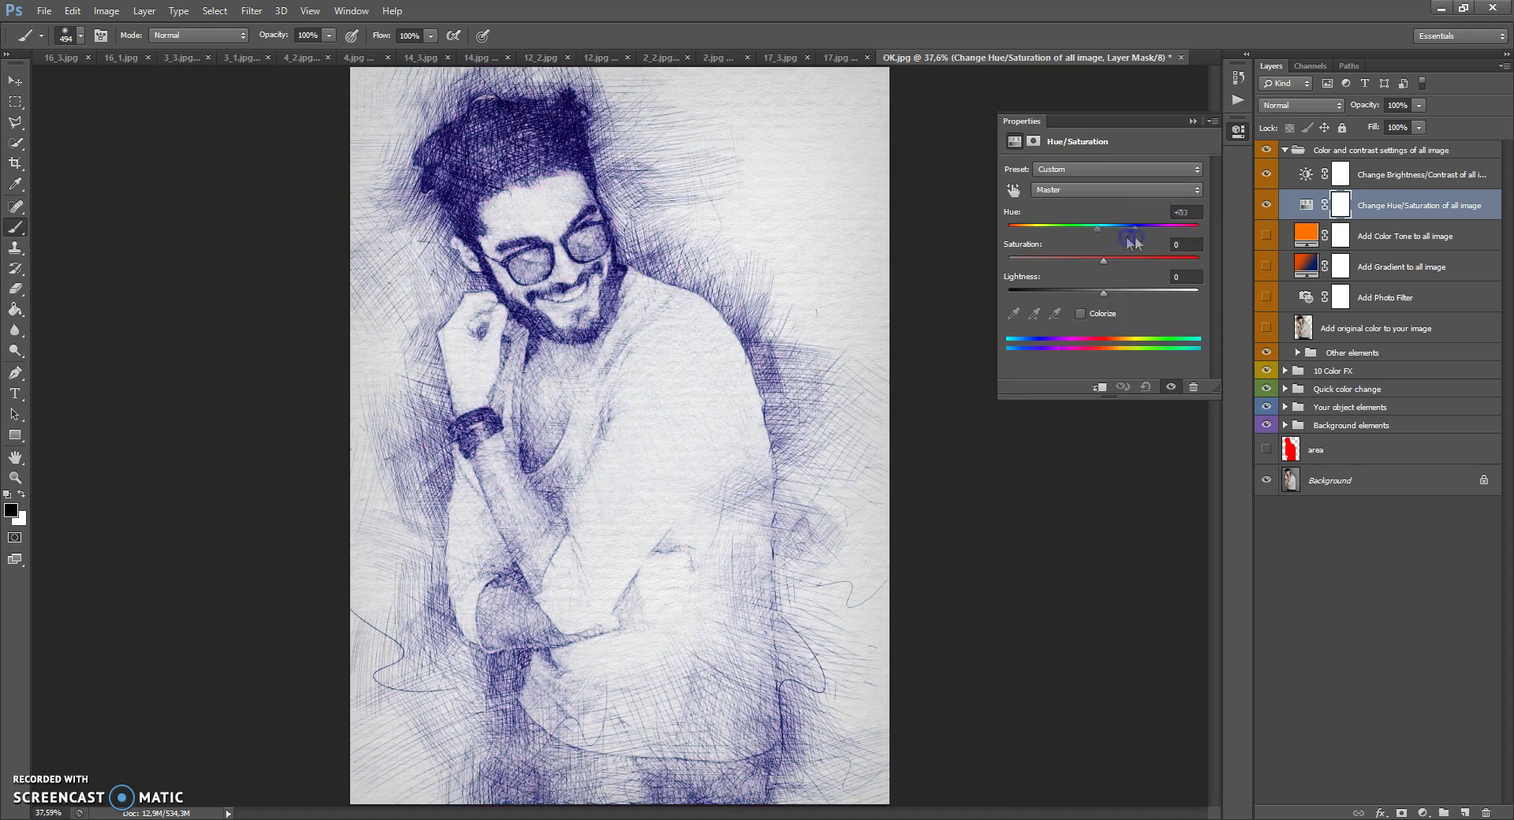
pyautogui.click(1193, 122)
pyautogui.click(1265, 207)
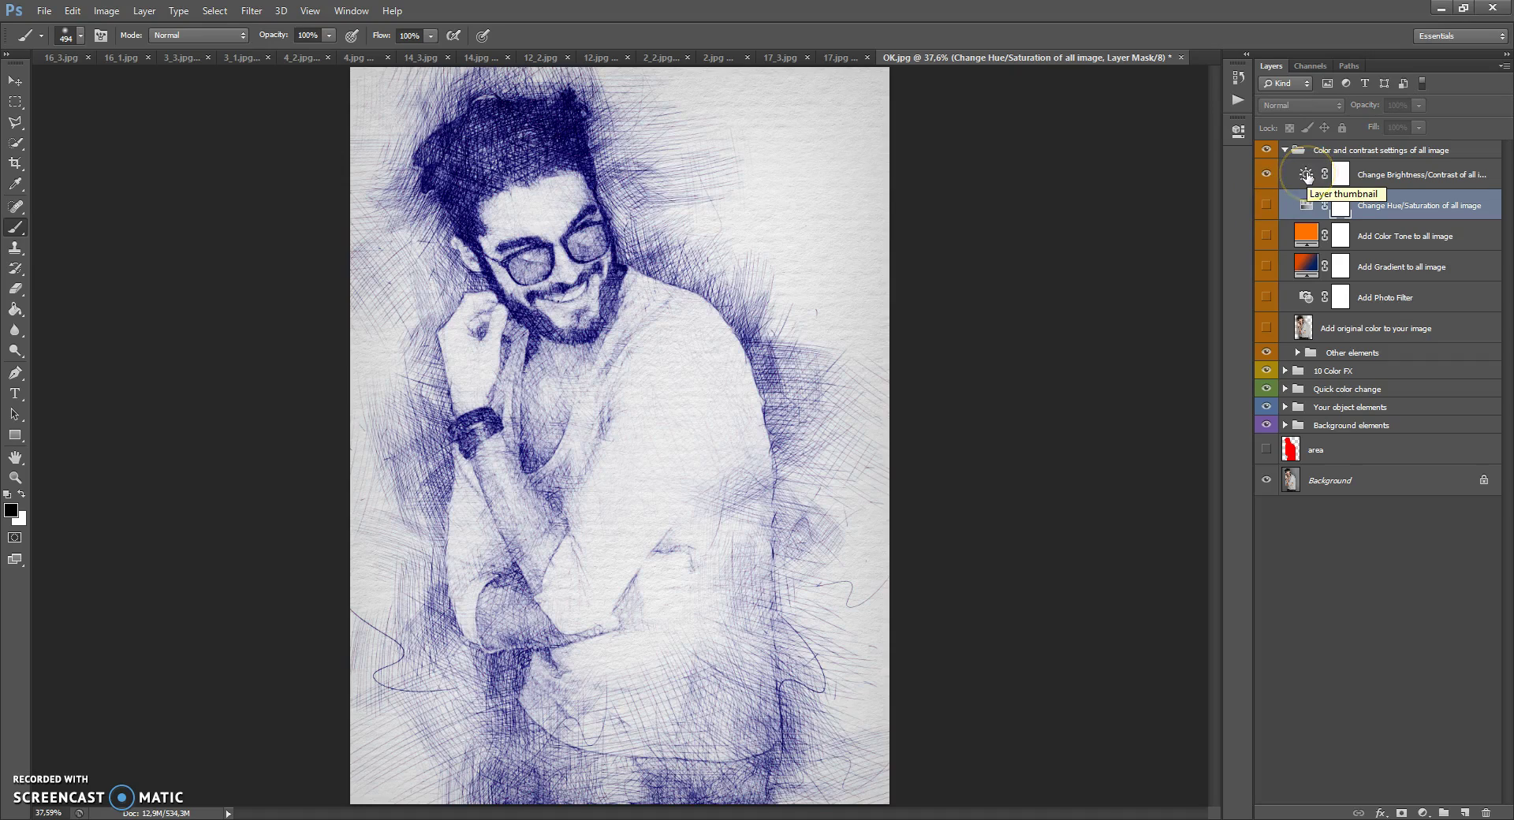
# - Set the Change Brightness/Contrast layer to brightness 0 and contrast 100 after trying a darker brightness, and hide the layer
pyautogui.doubleClick(1307, 175)
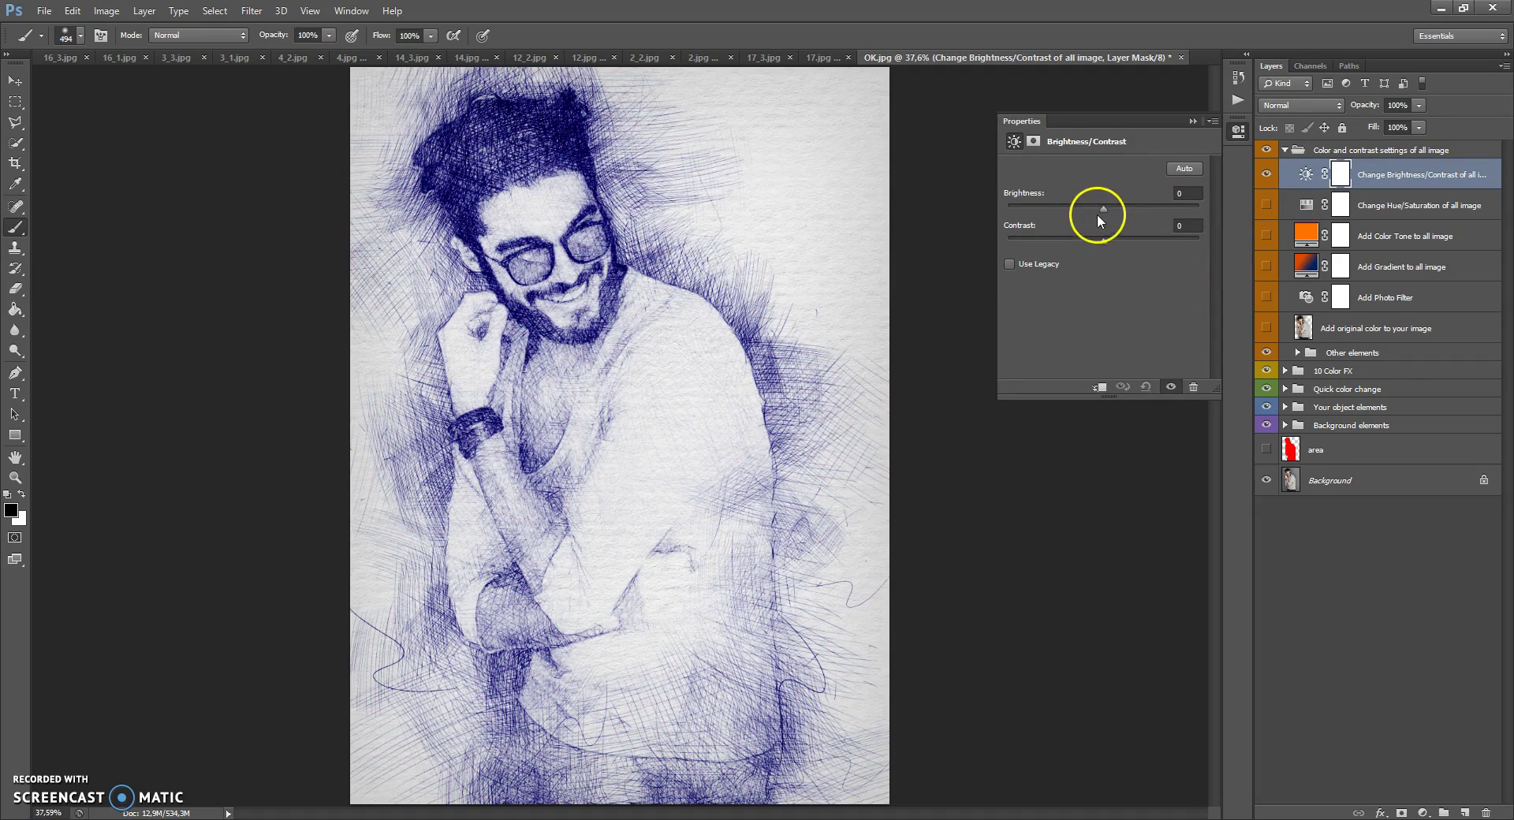
pyautogui.moveTo(1117, 210); pyautogui.dragTo(1020, 213)
pyautogui.moveTo(1105, 236); pyautogui.dragTo(1199, 240)
pyautogui.moveTo(1021, 210); pyautogui.dragTo(1104, 213)
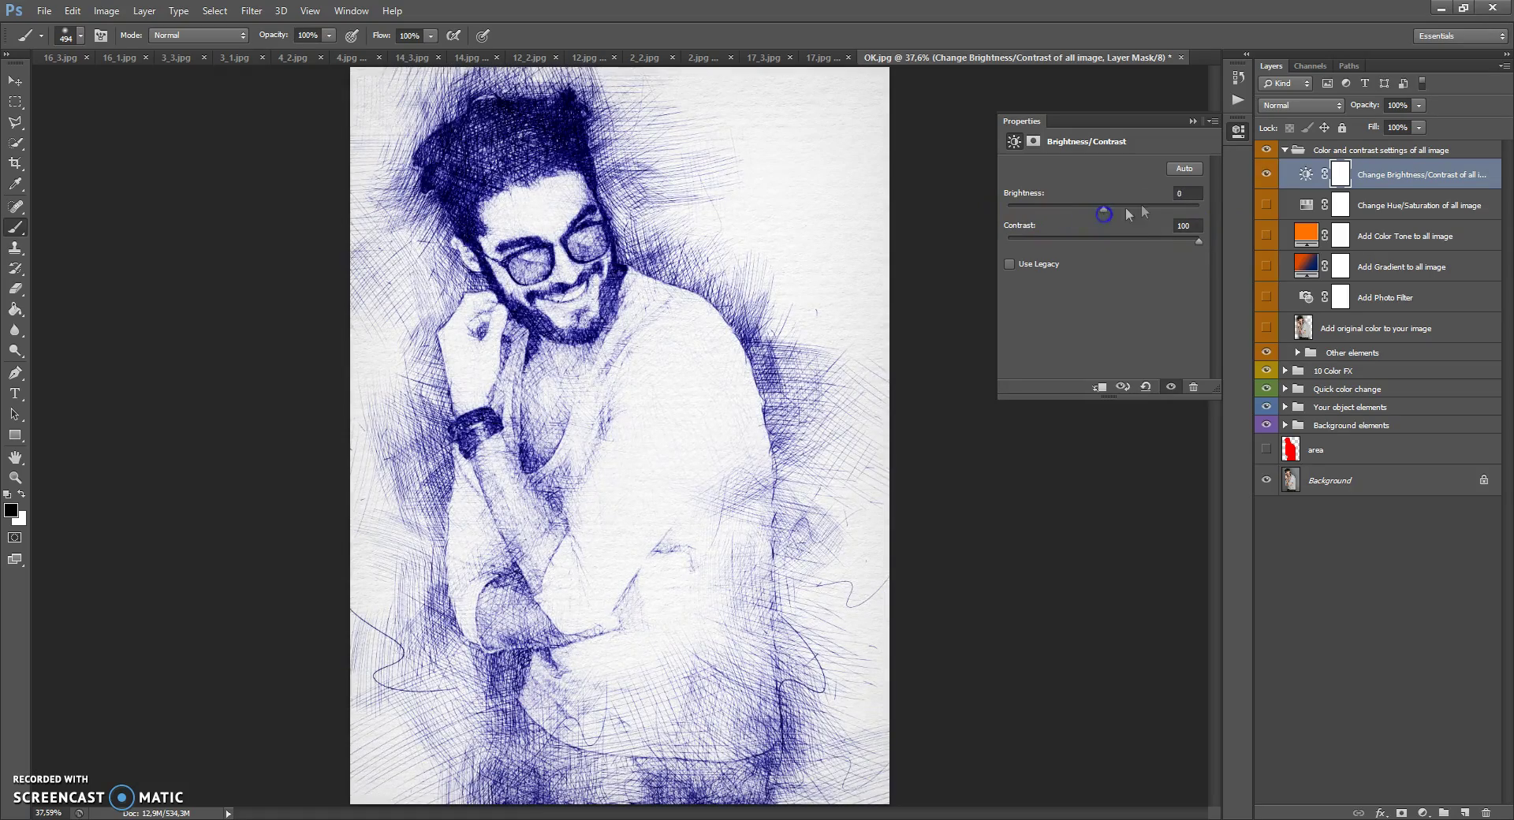
pyautogui.click(1194, 122)
pyautogui.click(1266, 174)
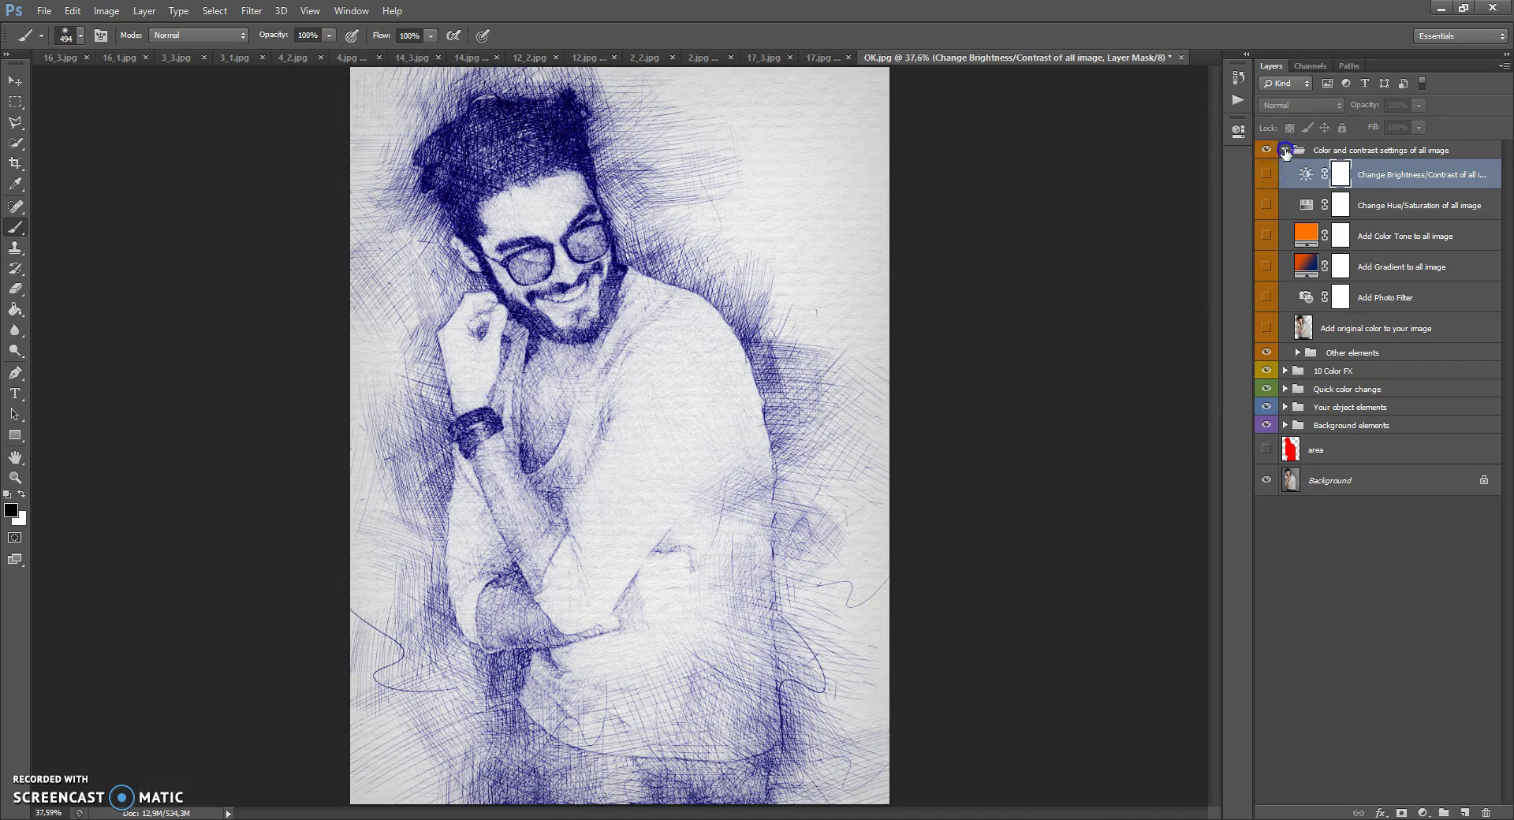
# - Collapse the Color and contrast settings of all image group, and combine all five effect groups into one group
pyautogui.click(1286, 150)
pyautogui.keyDown('shift'); pyautogui.click(1292, 223); pyautogui.keyUp('shift')
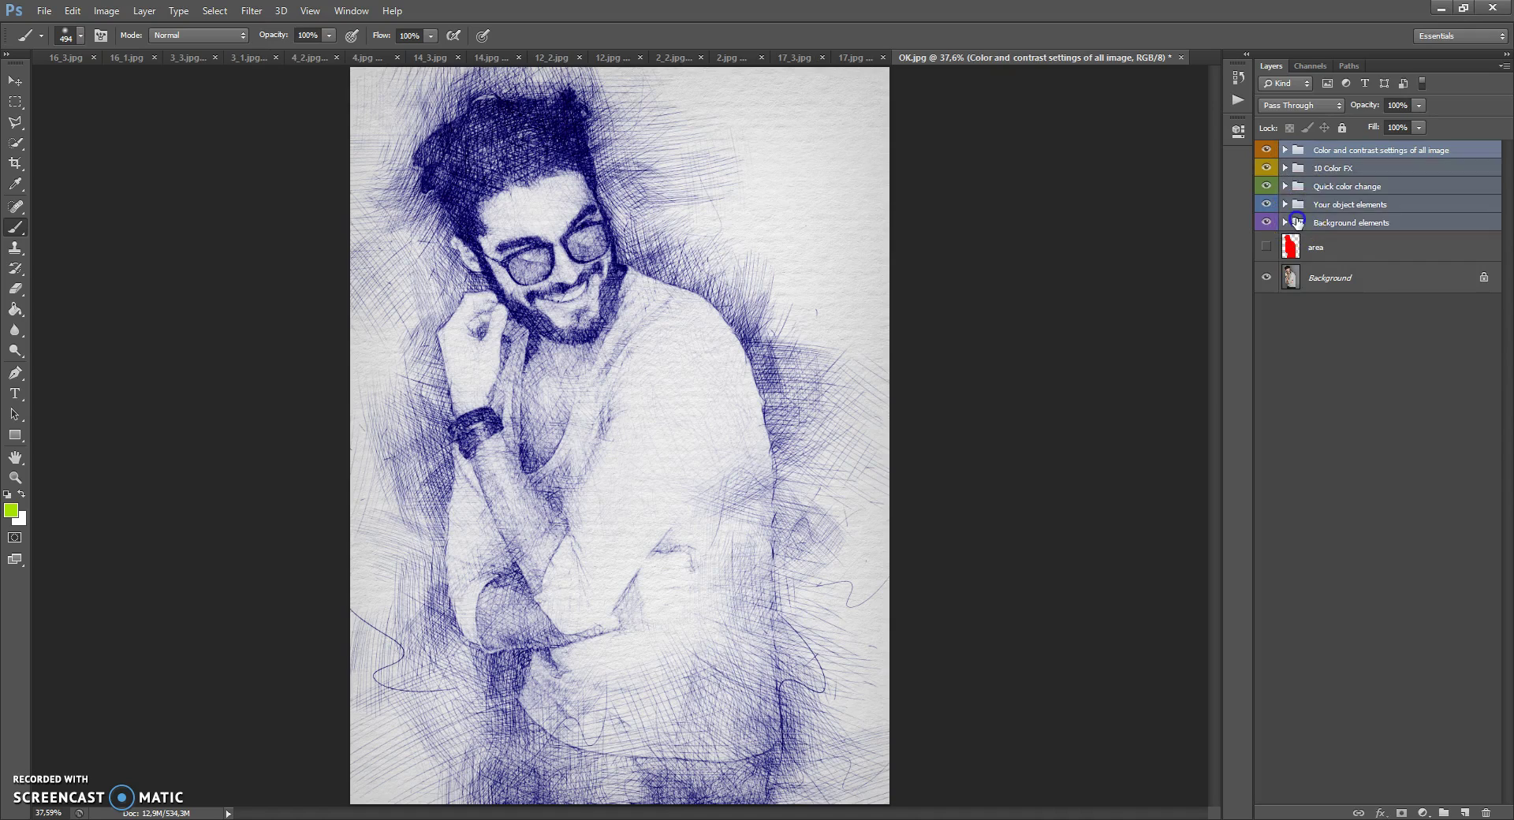
pyautogui.hotkey('ctrl', 'g')
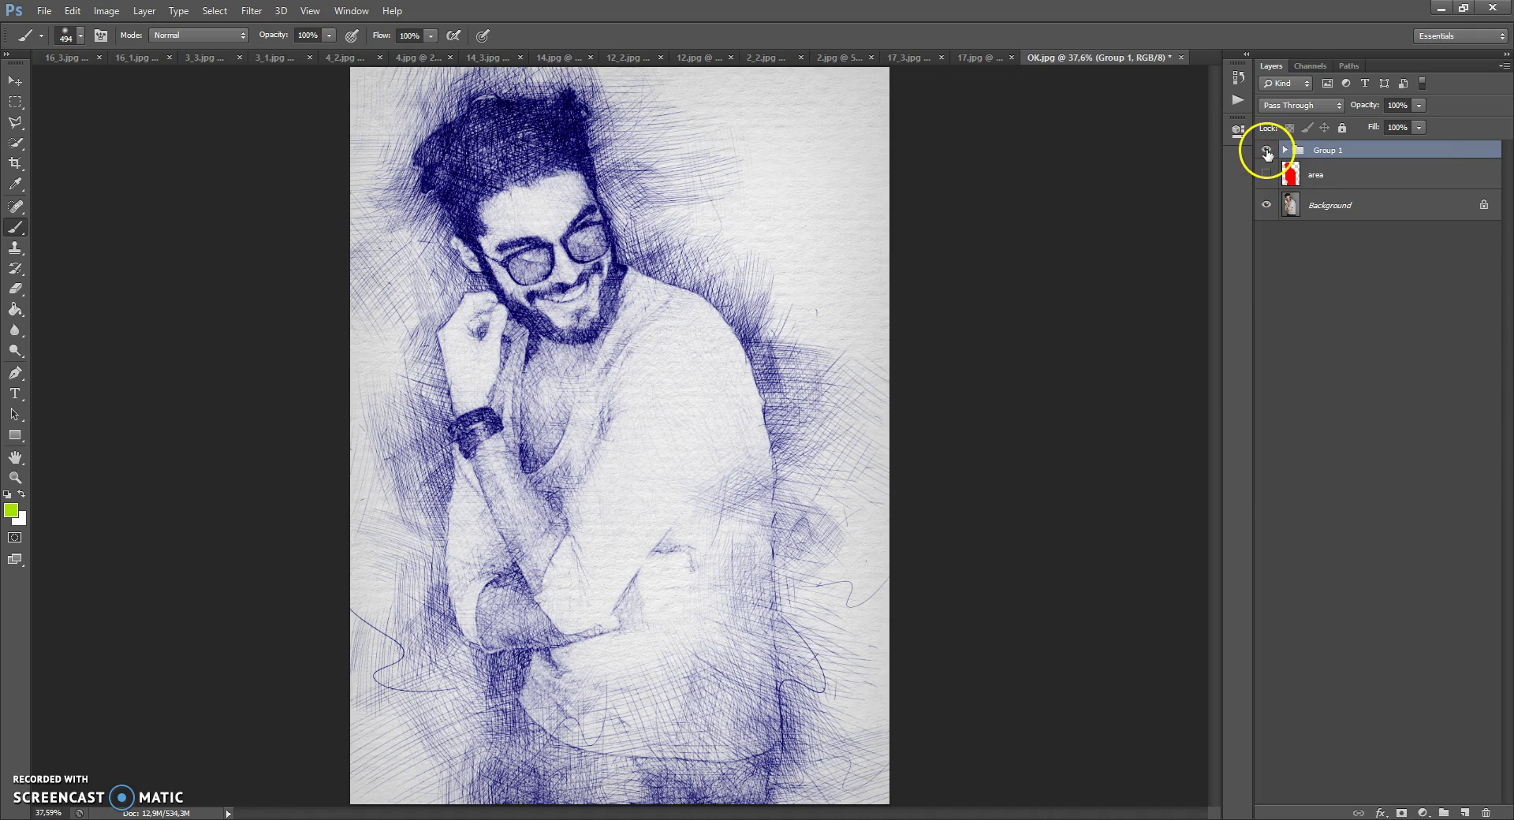
# - Compare the original photo with the finished sketch by toggling the combined group's visibility, leaving it visible
pyautogui.click(1267, 150)
pyautogui.click(1266, 150)
pyautogui.click(1267, 151)
pyautogui.click(1267, 151)
pyautogui.click(1267, 151)
pyautogui.click(1267, 150)
pyautogui.click(1266, 150)
pyautogui.click(1266, 151)
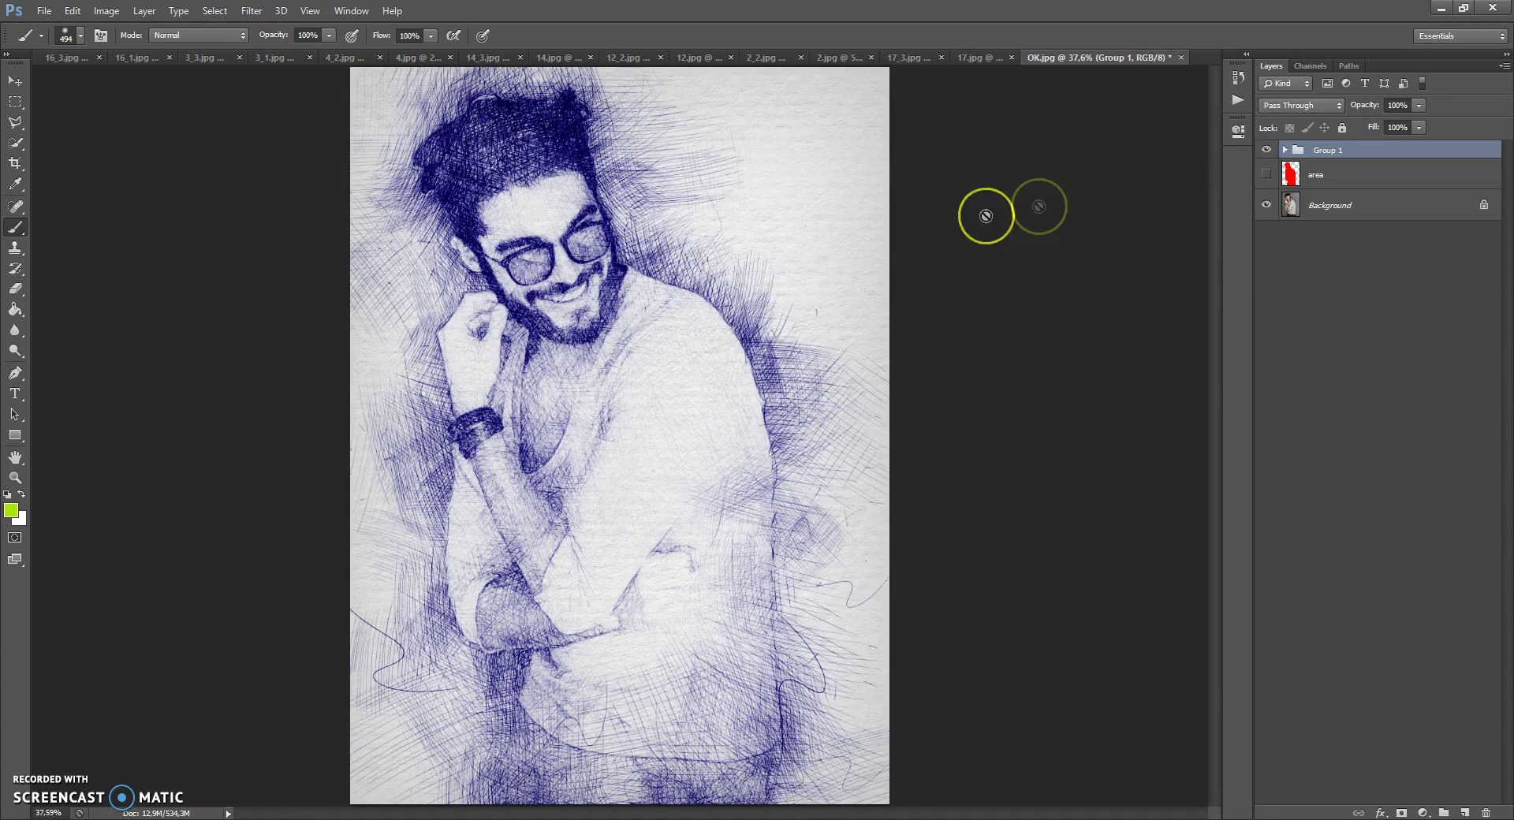